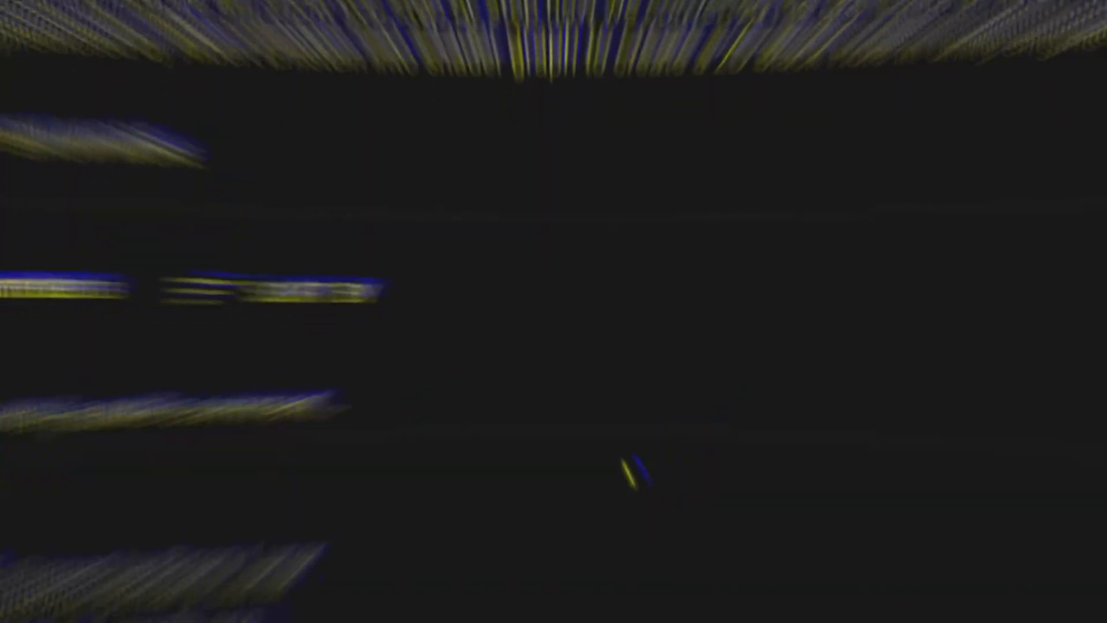
{"action": "scroll", "coordinate": [622, 438], "scroll_direction": "down", "scroll_amount": 5}
{"action": "scroll", "coordinate": [623, 436], "scroll_direction": "down", "scroll_amount": 3}
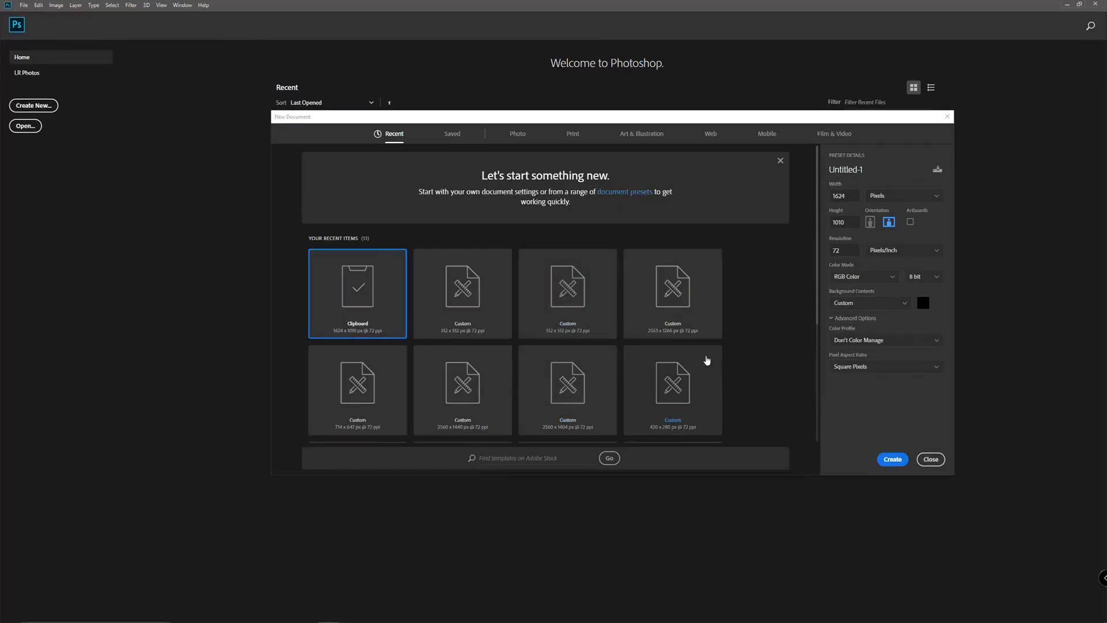
- Create a new 512 x 512 px RGB document at 72 ppi with a black background
{"action": "left_click", "coordinate": [478, 314]}
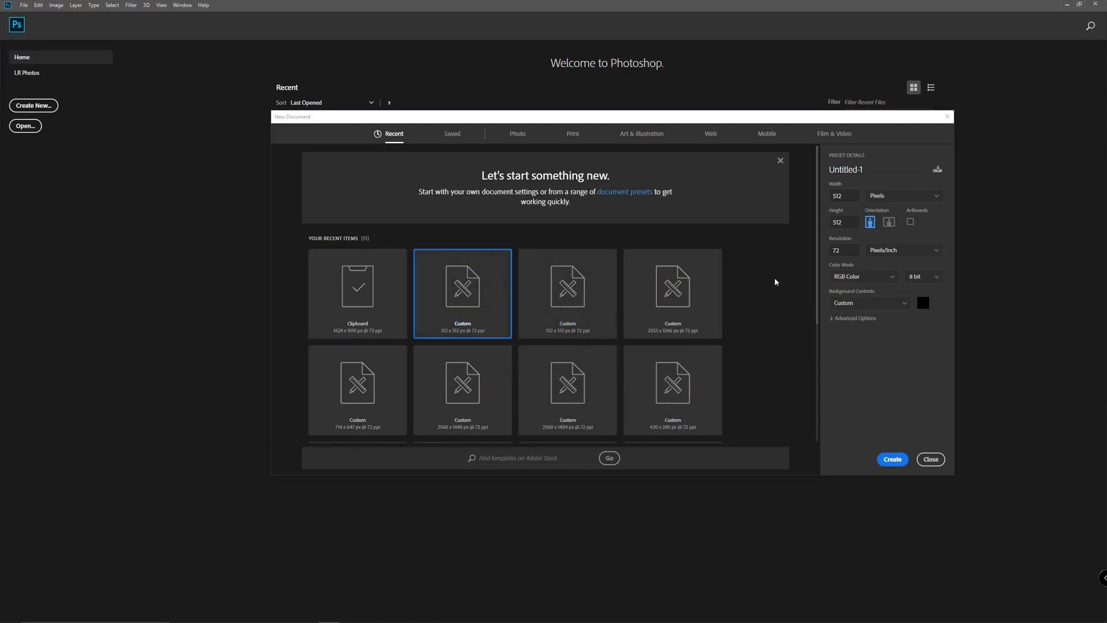
{"action": "left_click", "coordinate": [923, 303]}
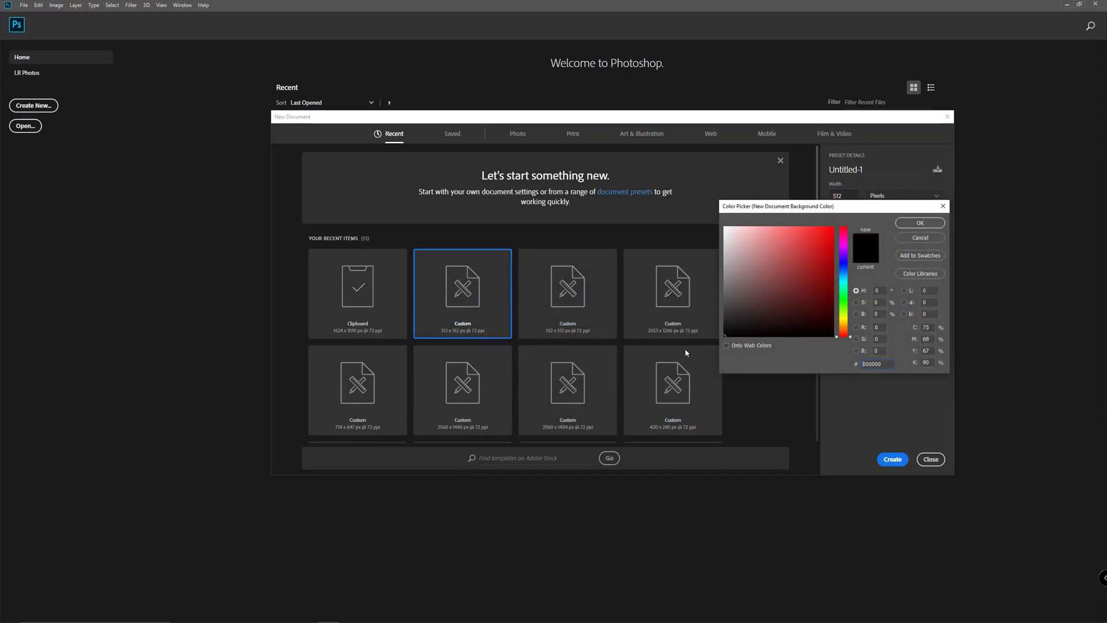
{"action": "left_click", "coordinate": [903, 226]}
{"action": "left_click", "coordinate": [893, 459]}
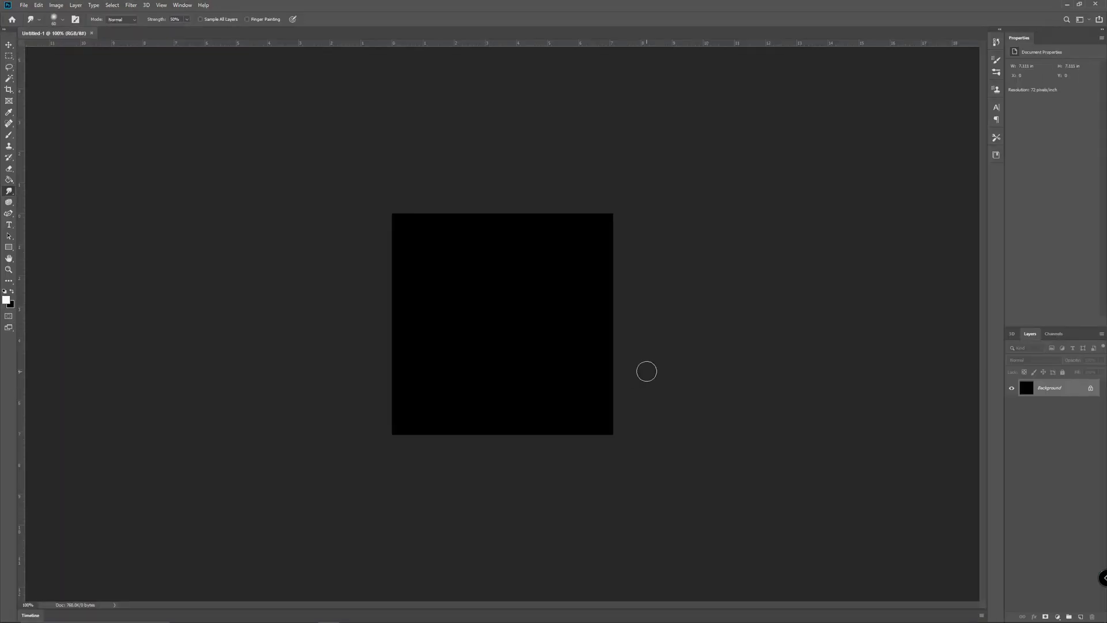
- Draw a white rectangle without a stroke, about 111 px tall, as a horizontal band across the middle of the canvas
{"action": "left_click", "coordinate": [12, 247]}
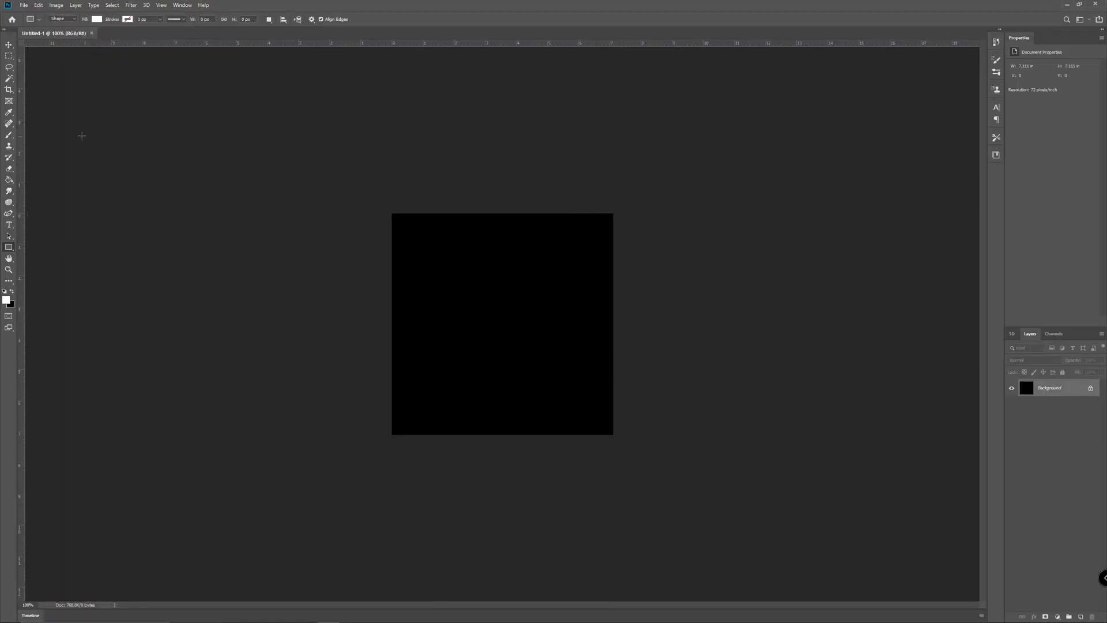
{"action": "left_click", "coordinate": [98, 20]}
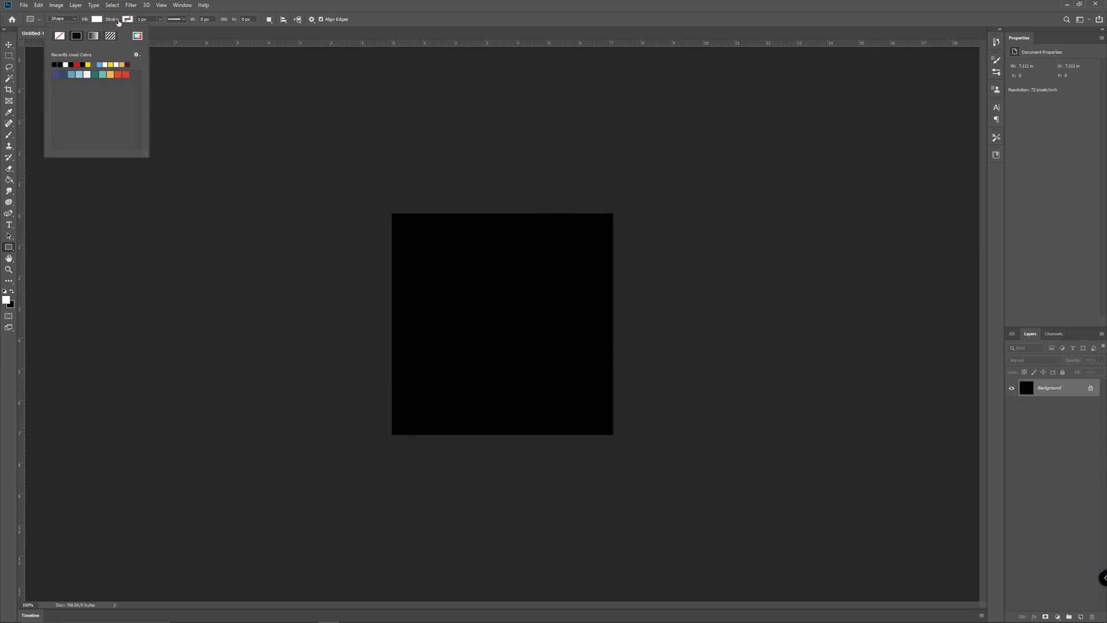
{"action": "left_click", "coordinate": [128, 19]}
{"action": "left_click", "coordinate": [371, 292]}
{"action": "key", "text": "Escape"}
{"action": "mouse_move", "coordinate": [344, 325]}
{"action": "left_mouse_down"}
{"action": "mouse_move", "coordinate": [621, 361]}
{"action": "mouse_move", "coordinate": [645, 347]}
{"action": "left_mouse_up"}
- Apply a white Outer Glow layer style to the rectangle layer
{"action": "double_click", "coordinate": [1092, 389]}
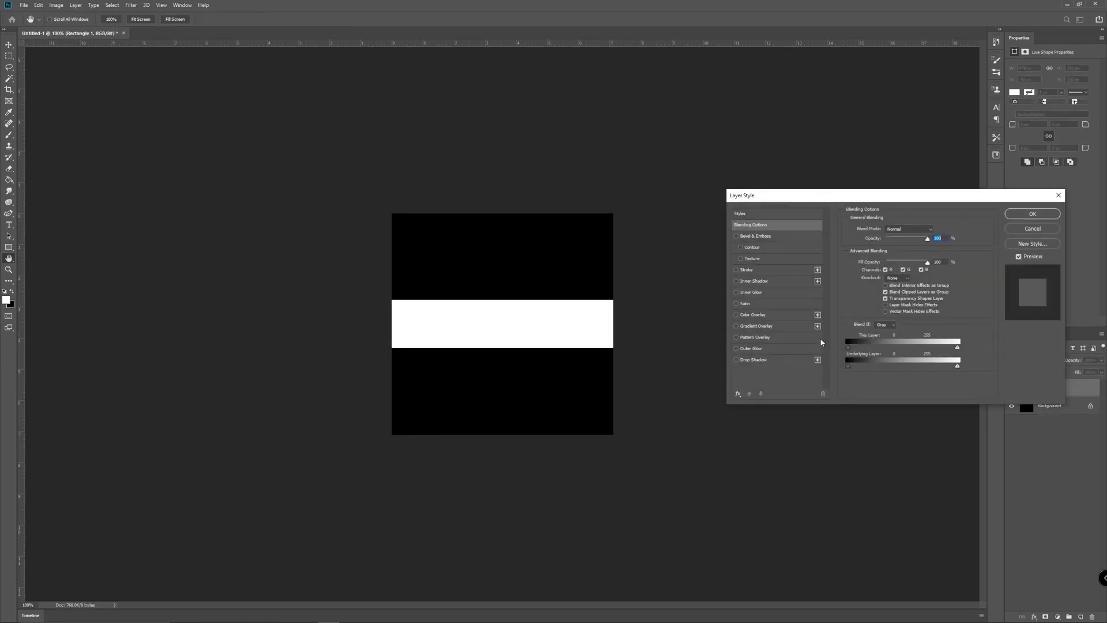
{"action": "left_click", "coordinate": [750, 348]}
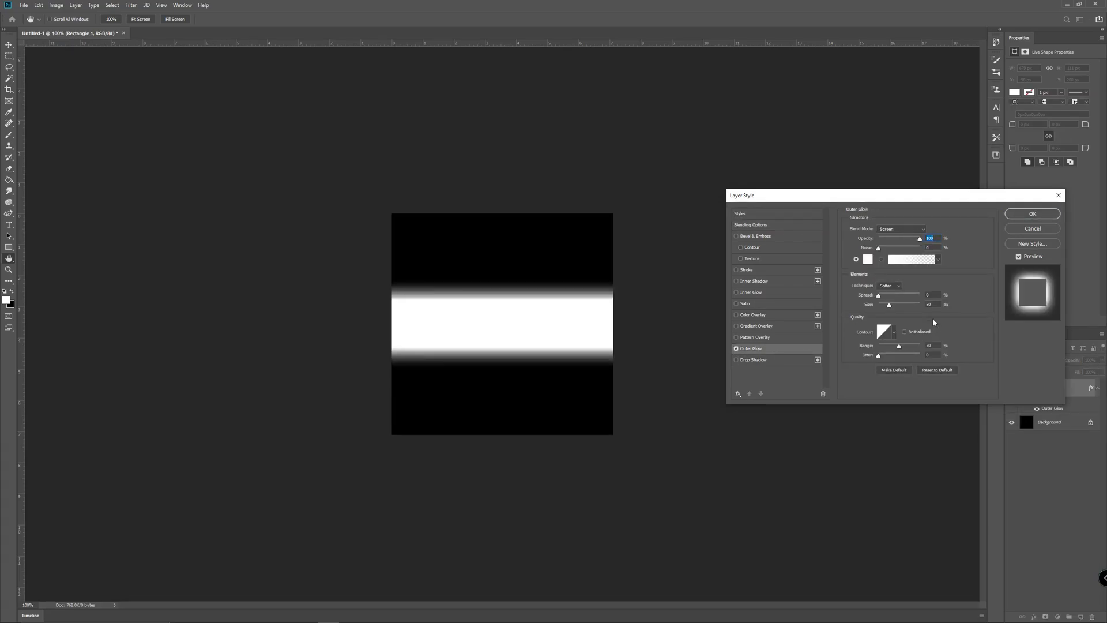
{"action": "key", "text": "Return"}
- Activate the Smudge tool and rasterize the Rectangle 1 shape layer
{"action": "left_click", "coordinate": [12, 193]}
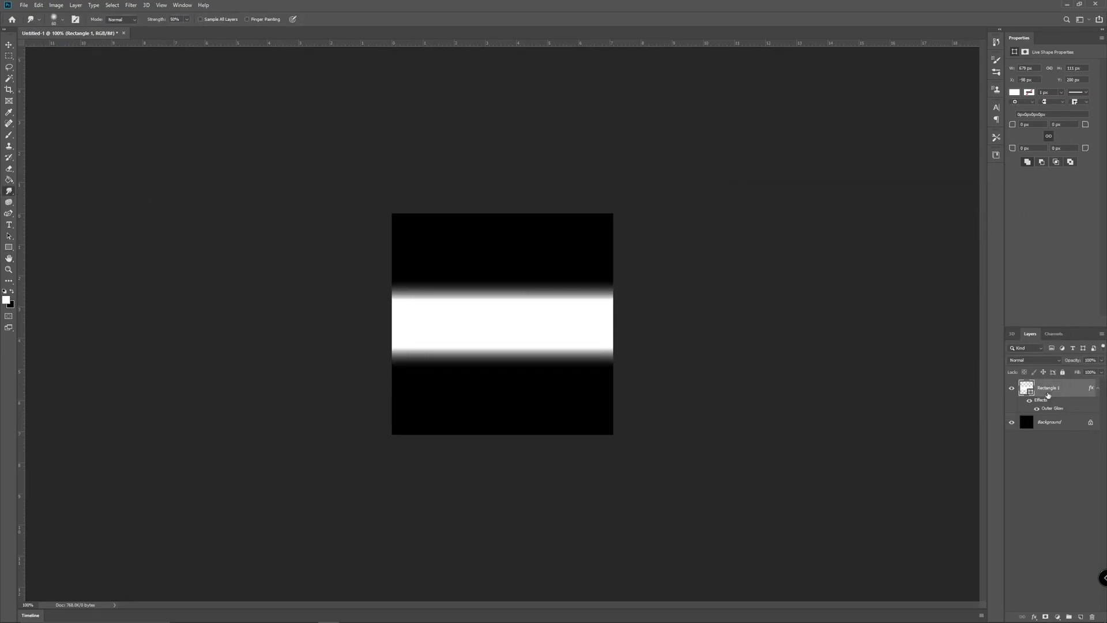
{"action": "right_click", "coordinate": [1049, 388]}
{"action": "left_click", "coordinate": [1020, 155]}
- Smudge the white band's upper and lower edges into curved, flame-like streaks within the canvas
{"action": "left_click_drag", "start_coordinate": [422, 300], "coordinate": [497, 266]}
{"action": "left_click_drag", "start_coordinate": [465, 276], "coordinate": [527, 264]}
{"action": "left_click_drag", "start_coordinate": [470, 283], "coordinate": [452, 306]}
{"action": "left_click_drag", "start_coordinate": [440, 347], "coordinate": [504, 389]}
{"action": "mouse_move", "coordinate": [460, 359]}
{"action": "left_mouse_down"}
{"action": "mouse_move", "coordinate": [491, 388]}
{"action": "mouse_move", "coordinate": [551, 380]}
{"action": "left_mouse_up"}
{"action": "left_click_drag", "start_coordinate": [497, 318], "coordinate": [562, 278]}
{"action": "mouse_move", "coordinate": [511, 305]}
{"action": "left_mouse_down"}
{"action": "mouse_move", "coordinate": [495, 317]}
{"action": "mouse_move", "coordinate": [583, 369]}
{"action": "left_mouse_up"}
{"action": "left_click_drag", "start_coordinate": [594, 289], "coordinate": [568, 315]}
{"action": "left_click_drag", "start_coordinate": [587, 368], "coordinate": [590, 370]}
{"action": "mouse_move", "coordinate": [433, 358]}
{"action": "left_mouse_down"}
{"action": "mouse_move", "coordinate": [422, 339]}
{"action": "mouse_move", "coordinate": [415, 354]}
{"action": "mouse_move", "coordinate": [428, 367]}
{"action": "left_mouse_up"}
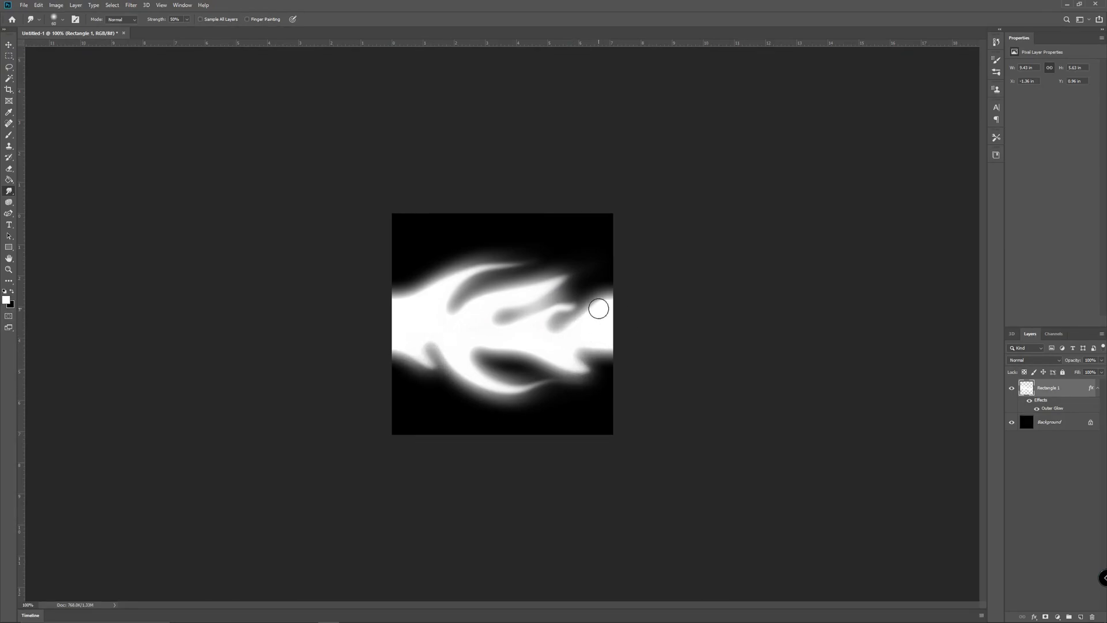
{"action": "left_click_drag", "start_coordinate": [409, 293], "coordinate": [418, 307]}
{"action": "left_click_drag", "start_coordinate": [403, 352], "coordinate": [409, 342]}
- Place two horizontal guides along the band's upper and lower edges and rasterize the layer style of Rectangle 1
{"action": "left_click_drag", "start_coordinate": [568, 43], "coordinate": [601, 356]}
{"action": "left_click_drag", "start_coordinate": [597, 43], "coordinate": [606, 292]}
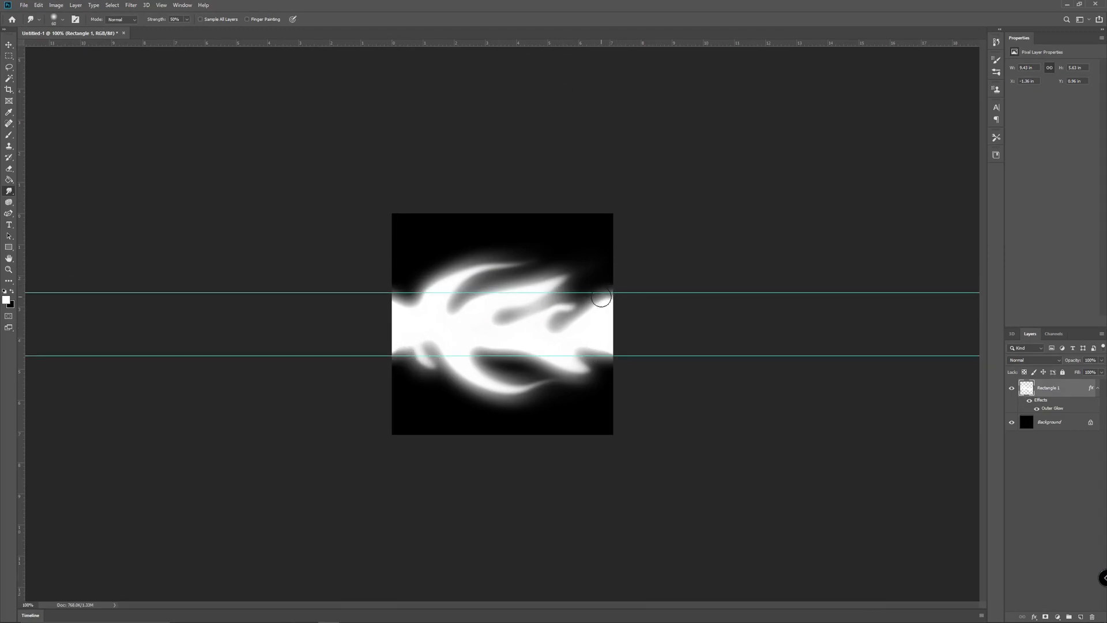
{"action": "key", "text": "e"}
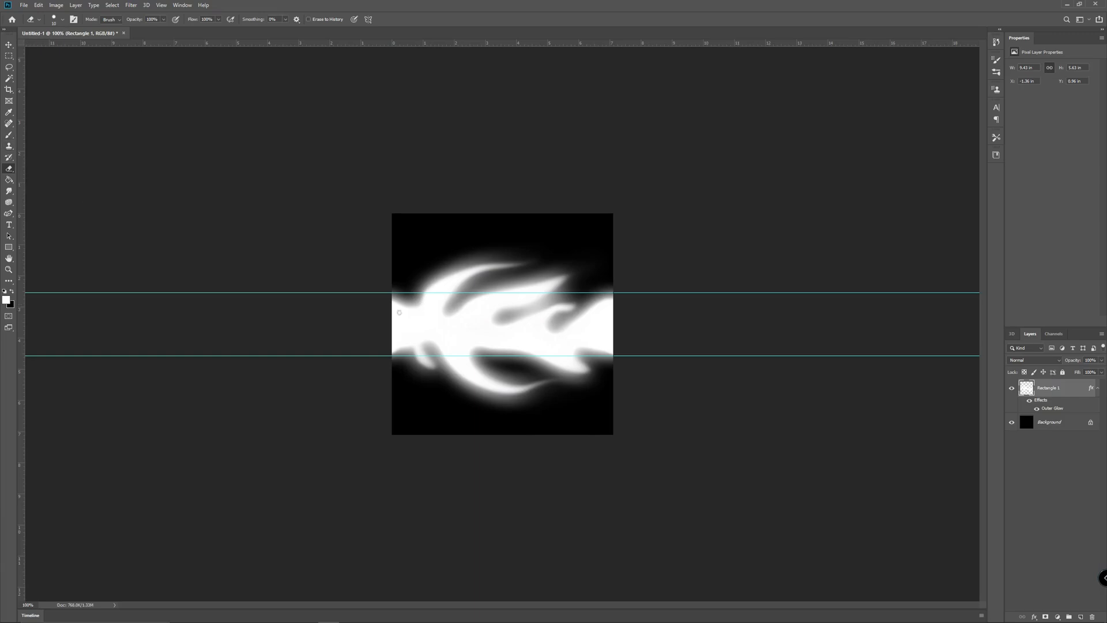
{"action": "right_click", "coordinate": [1091, 412]}
{"action": "left_click", "coordinate": [1032, 164]}
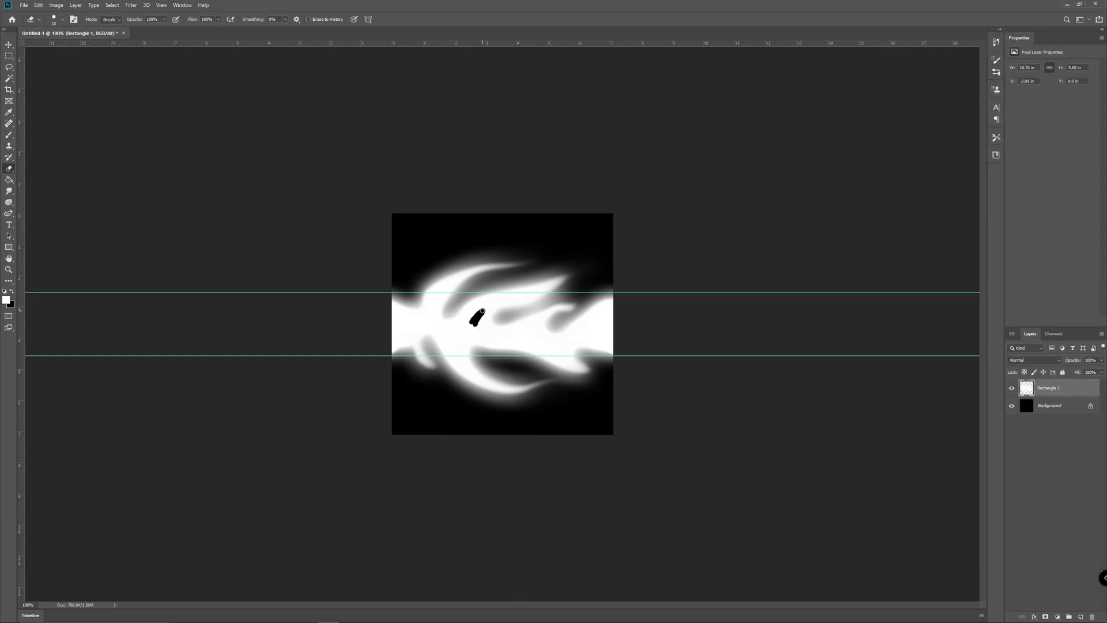
- Erase small gaps inside the white band near its middle and right end, softening their edges with the Smudge tool
{"action": "left_click", "coordinate": [9, 191]}
{"action": "mouse_move", "coordinate": [477, 326]}
{"action": "left_mouse_down"}
{"action": "mouse_move", "coordinate": [464, 333]}
{"action": "mouse_move", "coordinate": [477, 320]}
{"action": "left_mouse_up"}
{"action": "key", "text": "e"}
{"action": "left_click", "coordinate": [9, 191]}
{"action": "mouse_move", "coordinate": [589, 331]}
{"action": "left_mouse_down"}
{"action": "mouse_move", "coordinate": [581, 335]}
{"action": "mouse_move", "coordinate": [592, 335]}
{"action": "left_mouse_up"}
- Erase an elongated gap right of the band's center and soften it with the Smudge tool
{"action": "key", "text": "e"}
{"action": "left_click_drag", "start_coordinate": [509, 337], "coordinate": [546, 347]}
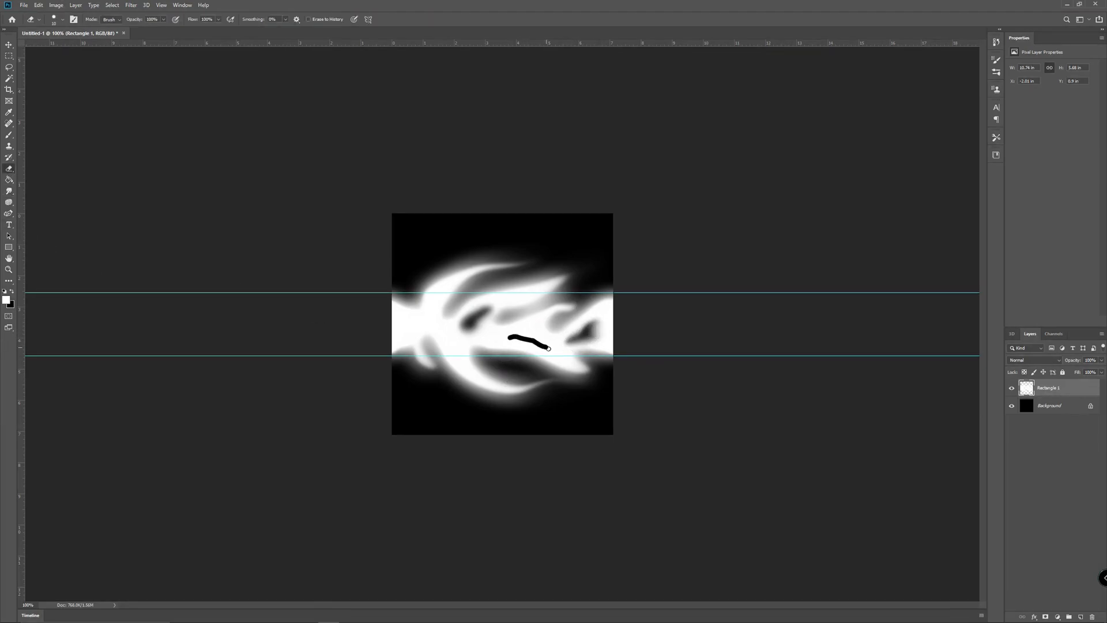
{"action": "left_click", "coordinate": [9, 191]}
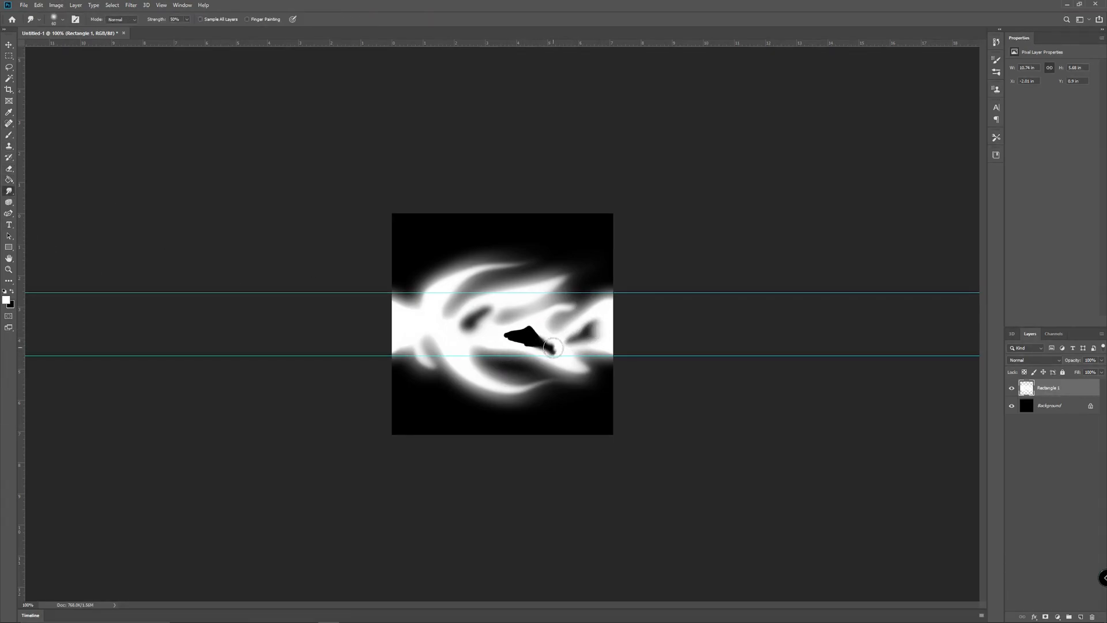
{"action": "mouse_move", "coordinate": [552, 349]}
{"action": "left_mouse_down"}
{"action": "mouse_move", "coordinate": [533, 342]}
{"action": "mouse_move", "coordinate": [547, 348]}
{"action": "left_mouse_up"}
- Erase slanted gaps in the left part of the band and blend their edges with the Smudge tool
{"action": "left_click", "coordinate": [9, 169]}
{"action": "left_click", "coordinate": [9, 191]}
{"action": "mouse_move", "coordinate": [451, 353]}
{"action": "left_mouse_down"}
{"action": "mouse_move", "coordinate": [440, 330]}
{"action": "mouse_move", "coordinate": [407, 321]}
{"action": "mouse_move", "coordinate": [441, 293]}
{"action": "mouse_move", "coordinate": [410, 326]}
{"action": "left_mouse_up"}
{"action": "left_click", "coordinate": [9, 168]}
{"action": "left_click", "coordinate": [8, 192]}
- Delete the Background layer and save the transparent image as a PNG named LaserTexture3
{"action": "left_click", "coordinate": [1085, 409]}
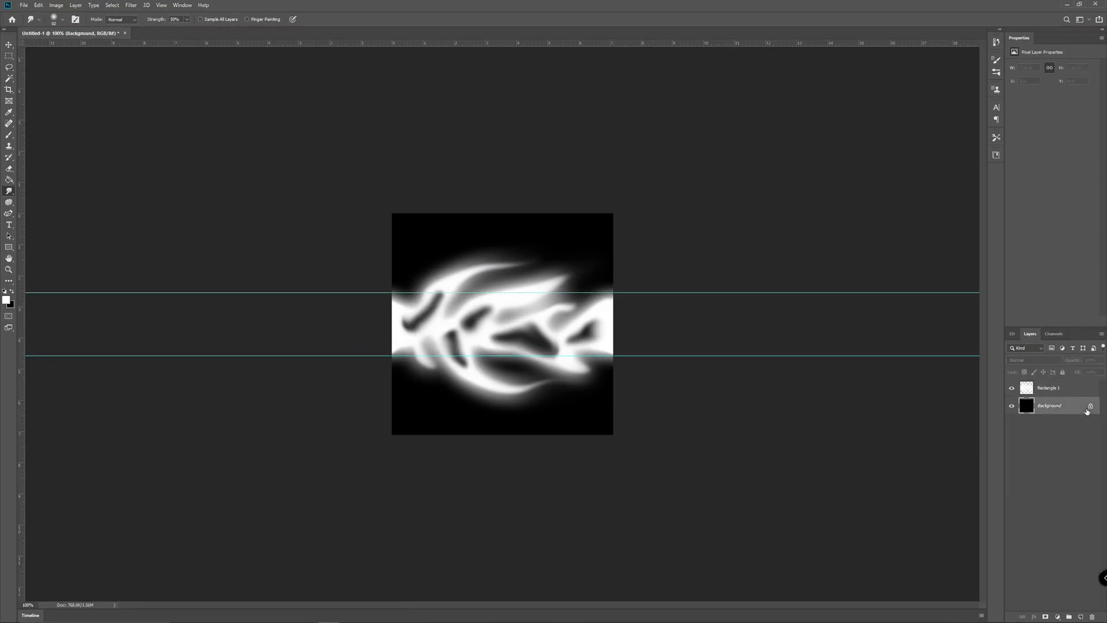
{"action": "key", "text": "Delete"}
{"action": "left_click", "coordinate": [24, 5]}
{"action": "mouse_move", "coordinate": [58, 123]}
{"action": "left_click", "coordinate": [165, 122]}
{"action": "type", "text": "LaserTexture"}
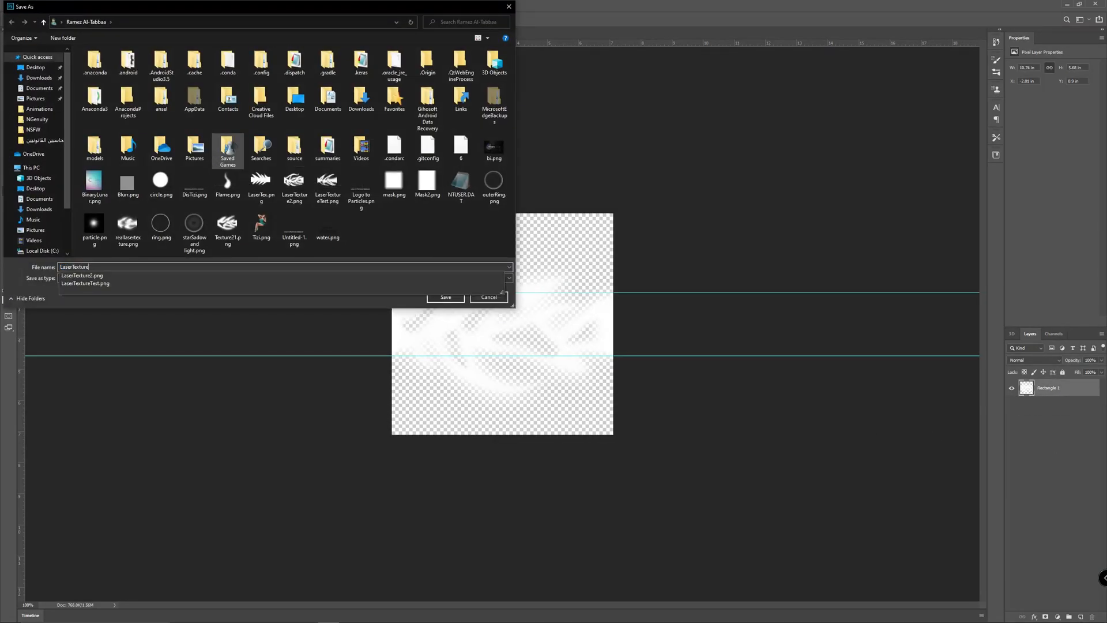
{"action": "key", "text": "Return"}
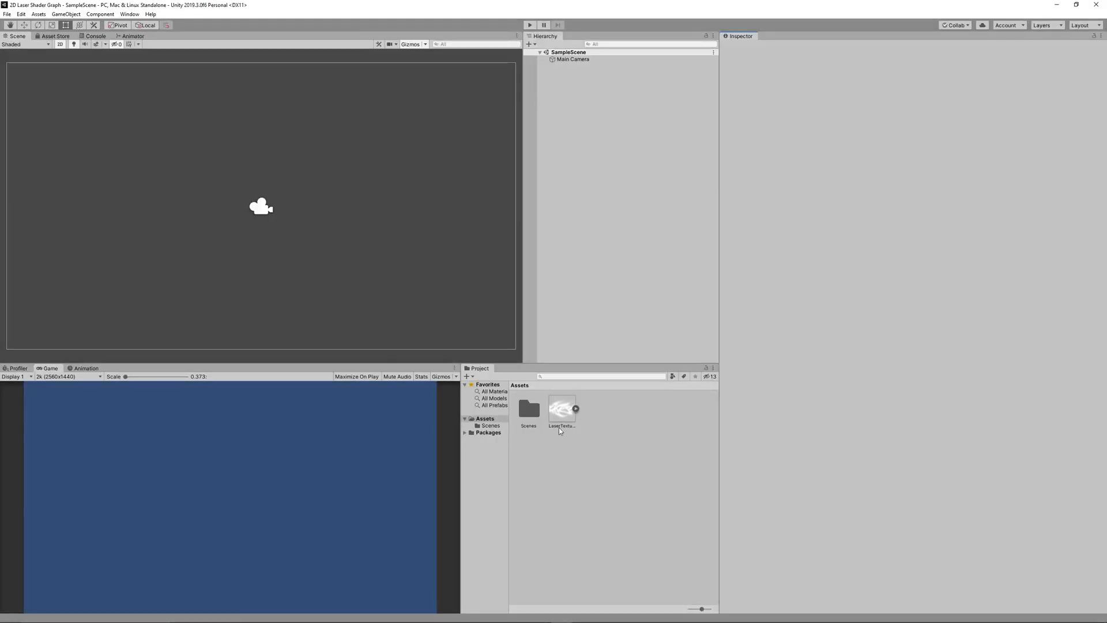
- Switch to Unity, set the wrap mode of the LaserTexture3 asset to Repeat and apply the import settings
{"action": "left_click", "coordinate": [558, 414]}
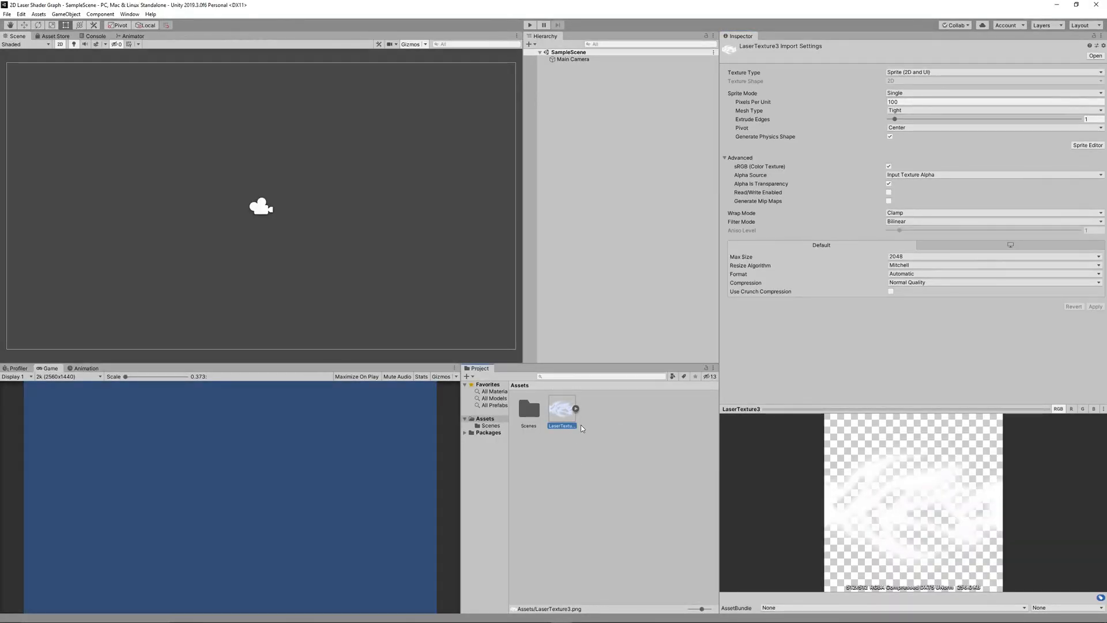
{"action": "left_click", "coordinate": [897, 215]}
{"action": "left_click", "coordinate": [901, 219]}
{"action": "left_click", "coordinate": [1096, 307]}
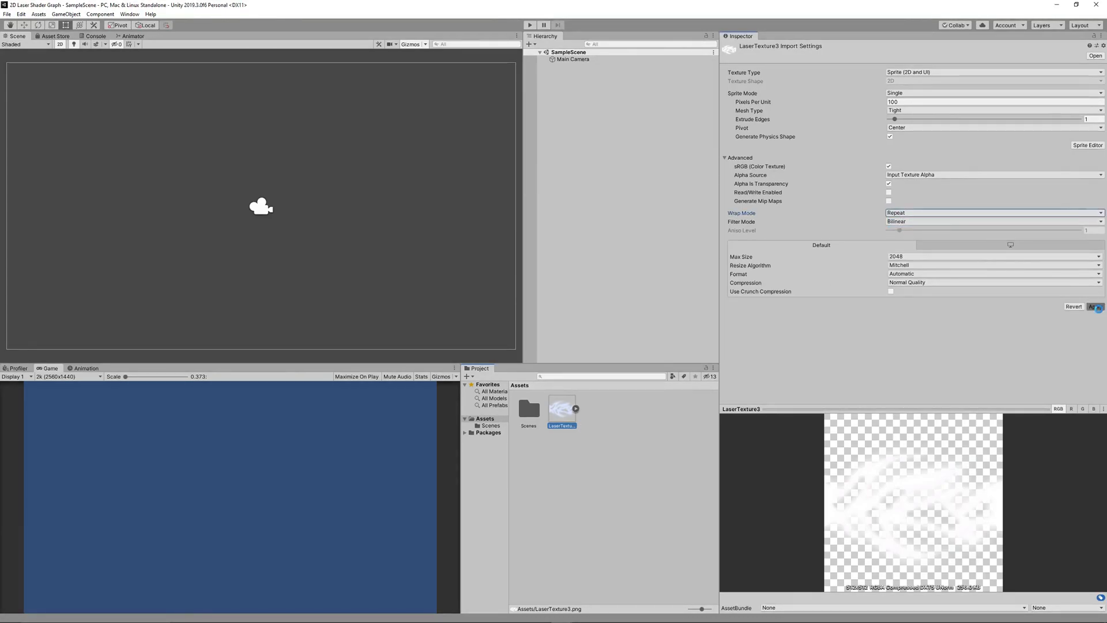
- Check the Universal RP package in the Package Manager
{"action": "left_click", "coordinate": [124, 15]}
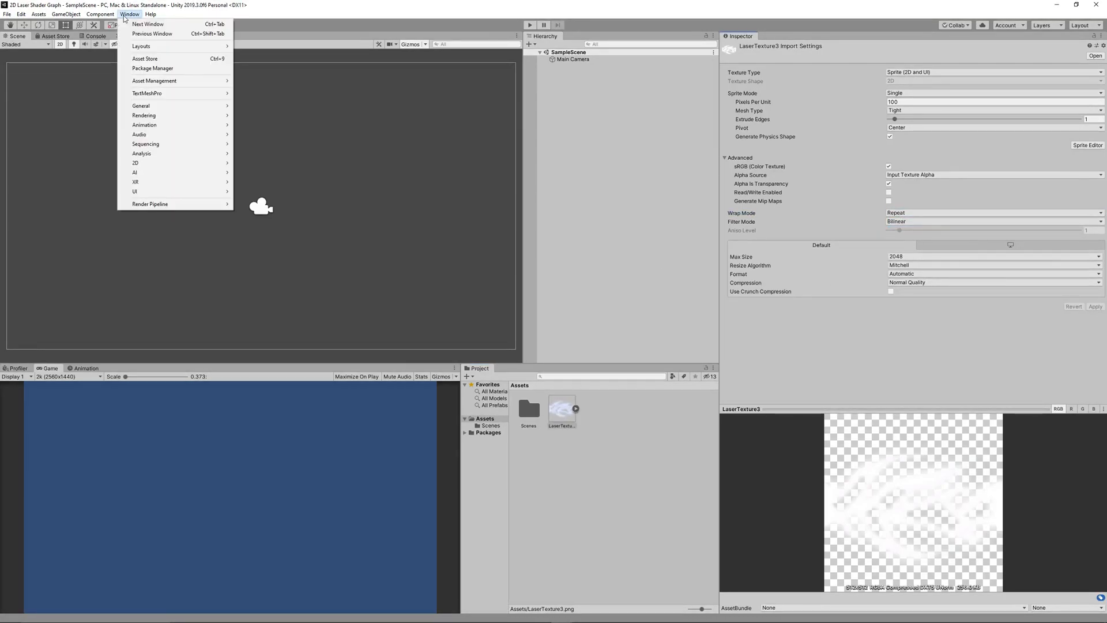
{"action": "left_click", "coordinate": [138, 51]}
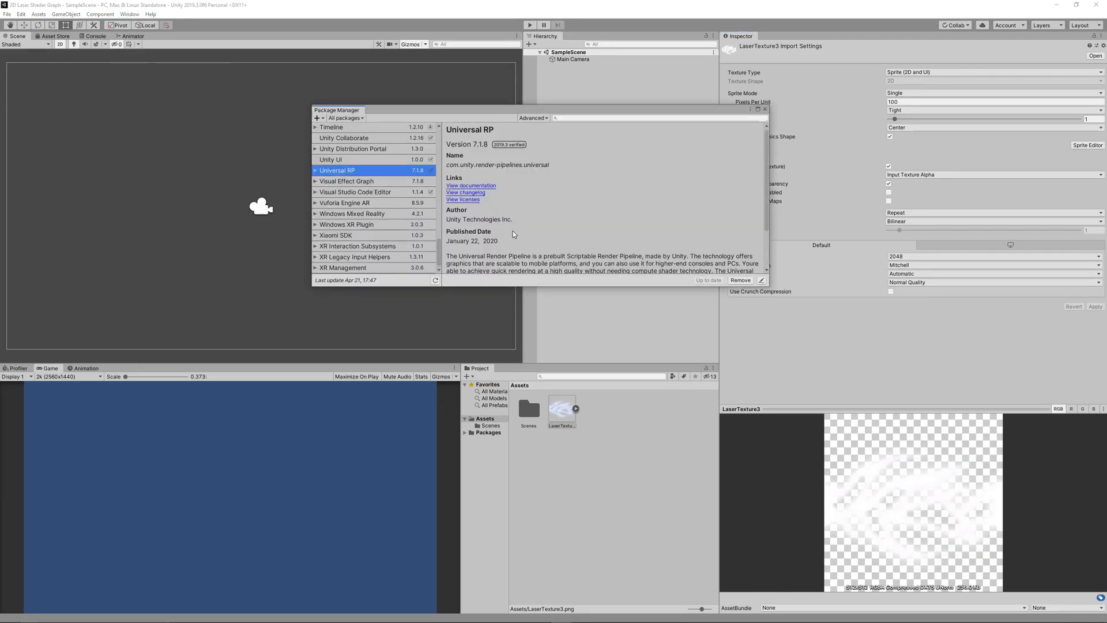
{"action": "left_click", "coordinate": [765, 110]}
- Create a Universal Render Pipeline asset with Forward Renderer in Assets and name it 2D Renderer
{"action": "right_click", "coordinate": [618, 423]}
{"action": "mouse_move", "coordinate": [640, 209]}
{"action": "mouse_move", "coordinate": [768, 335]}
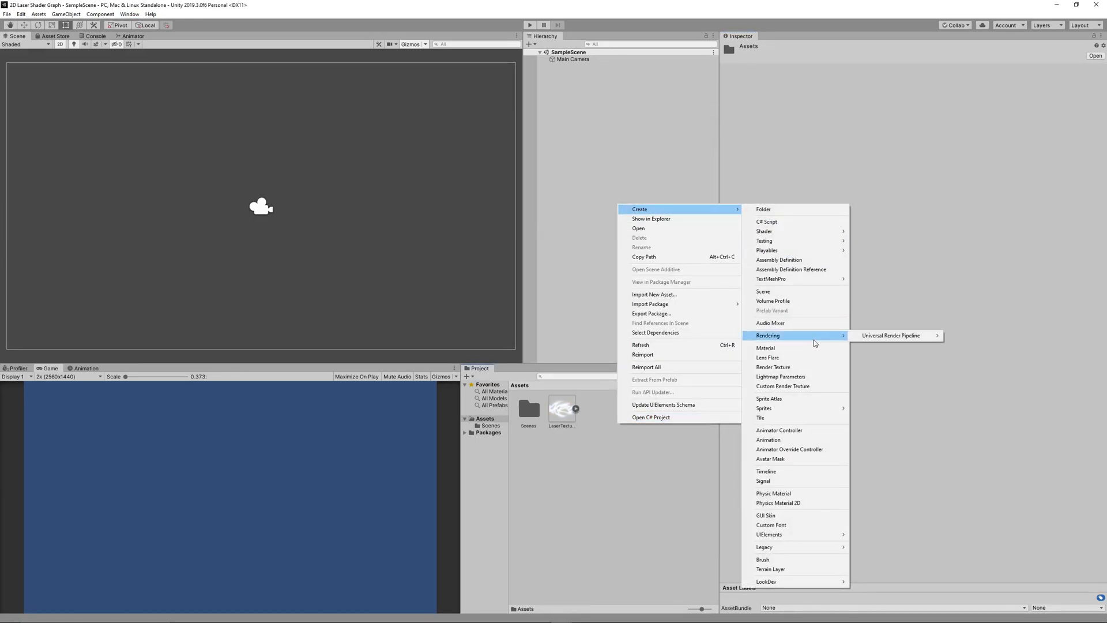
{"action": "mouse_move", "coordinate": [891, 337]}
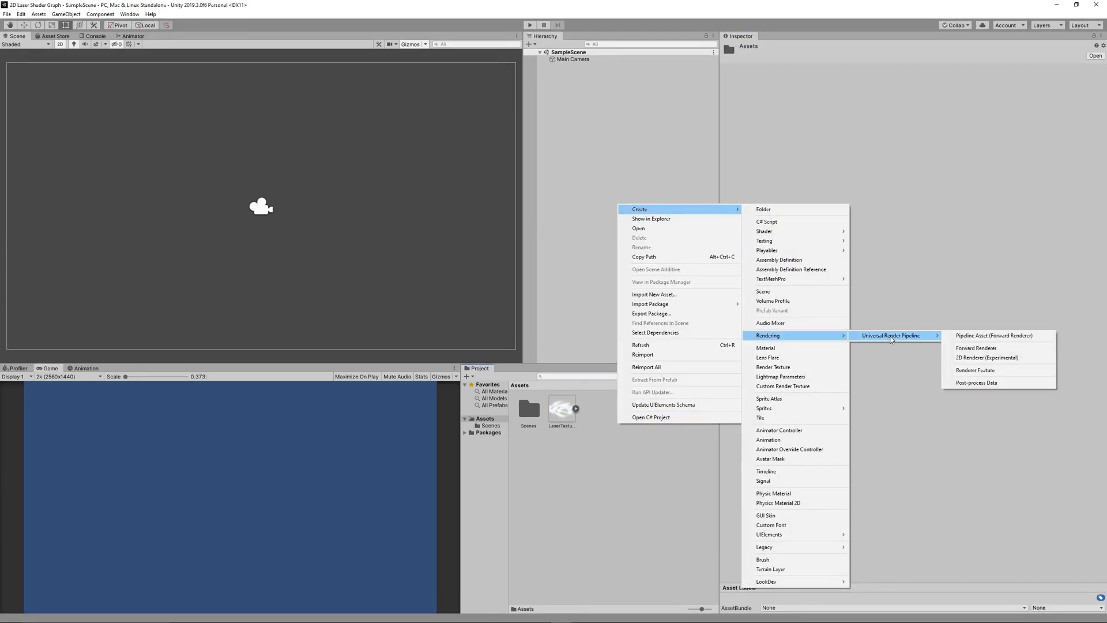
{"action": "left_click", "coordinate": [976, 338]}
{"action": "type", "text": "2D Renderer"}
{"action": "key", "text": "Return"}
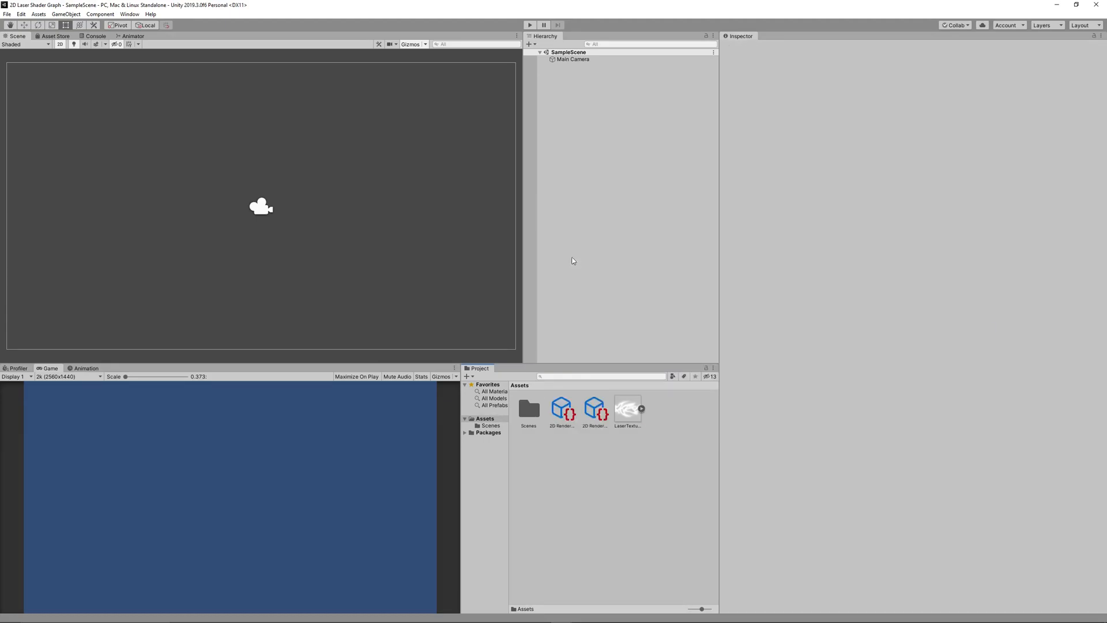
- Assign the 2D Renderer asset as the render pipeline in the project's Quality settings for the High level
{"action": "left_click", "coordinate": [21, 14]}
{"action": "left_click", "coordinate": [69, 260]}
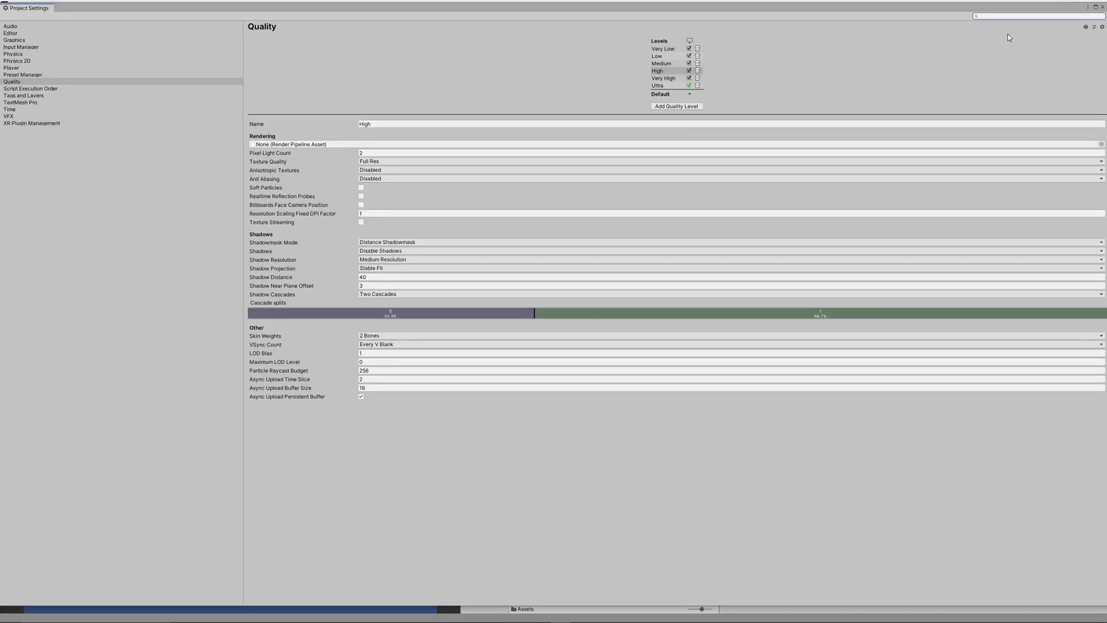
{"action": "left_click", "coordinate": [1100, 144]}
{"action": "double_click", "coordinate": [698, 141]}
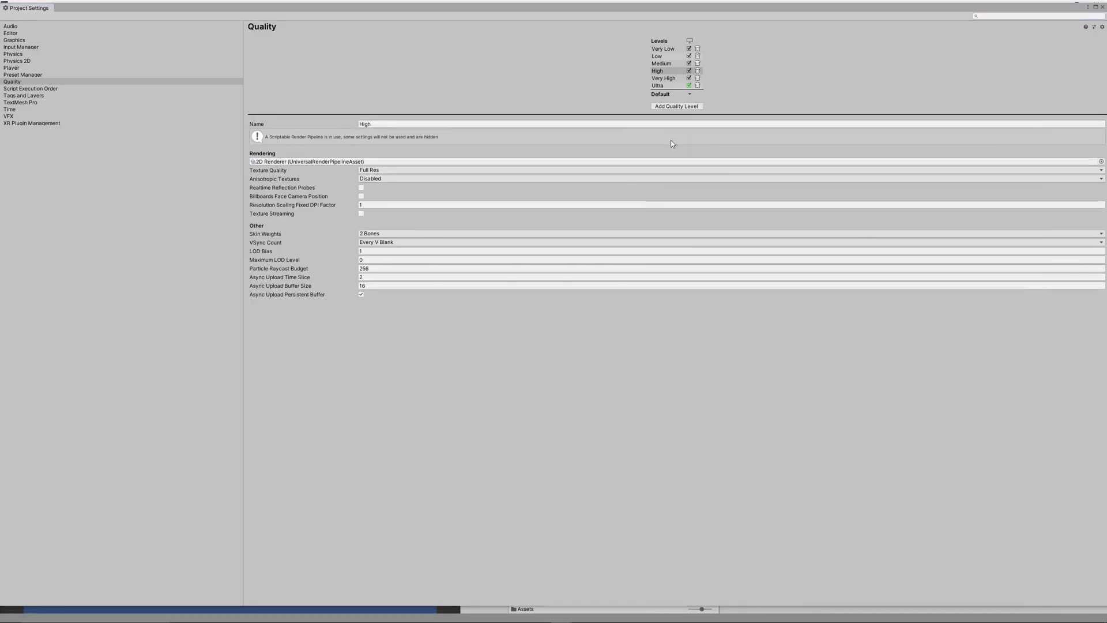
- Assign the 2D Renderer asset as the Scriptable Render Pipeline in the project's Graphics settings and close the settings
{"action": "left_click", "coordinate": [21, 40]}
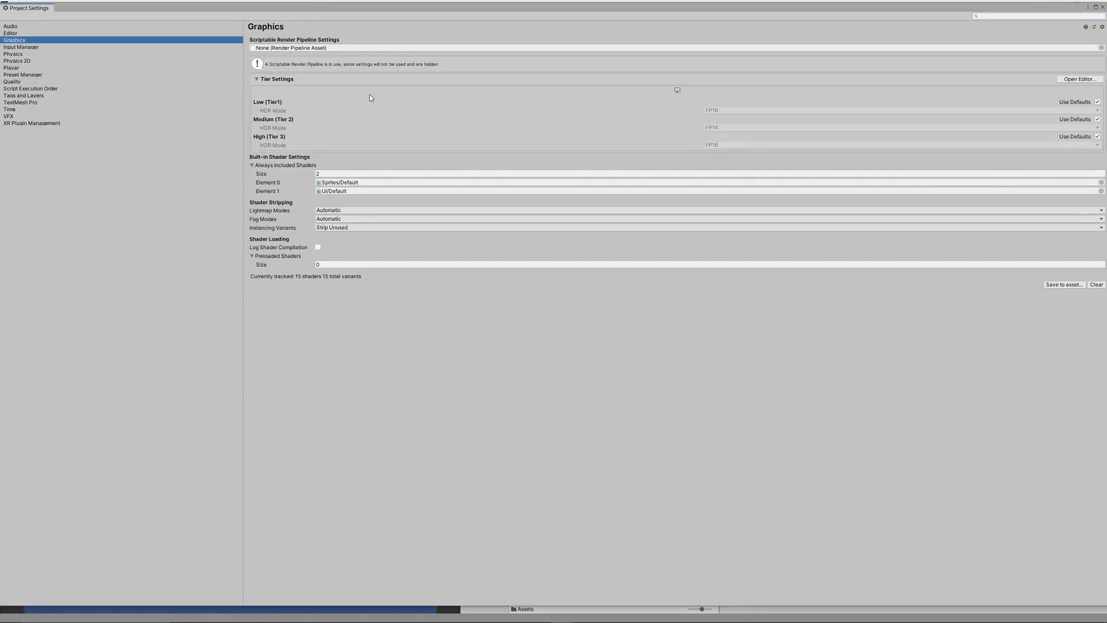
{"action": "left_click", "coordinate": [1101, 47]}
{"action": "double_click", "coordinate": [692, 138]}
{"action": "left_click", "coordinate": [1102, 7]}
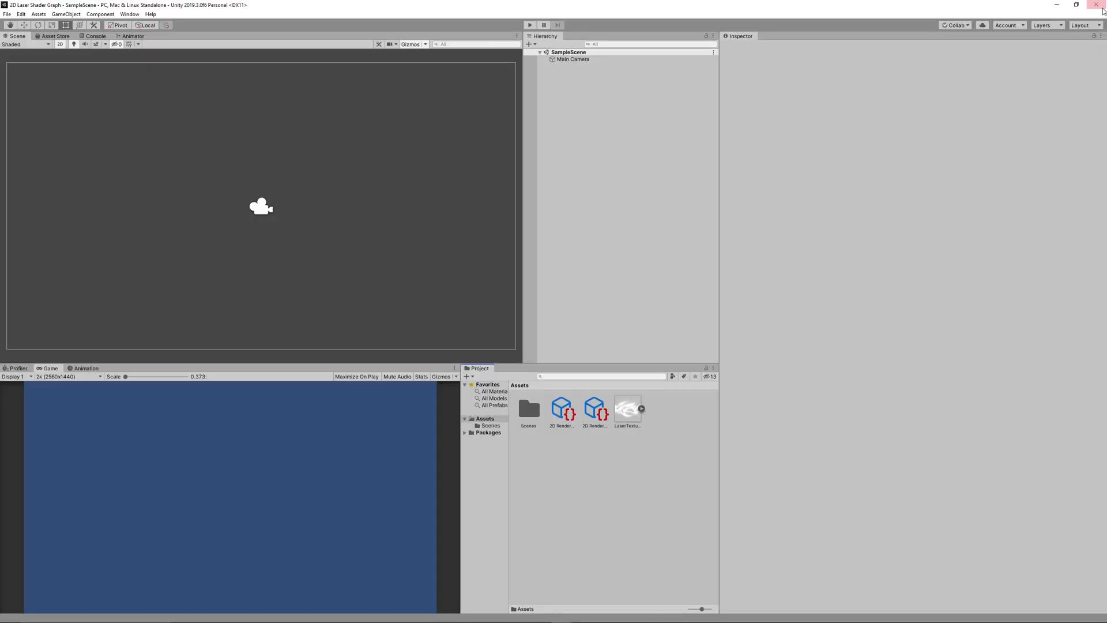
- Enable HDR in the quality options of the 2D Renderer pipeline asset
{"action": "left_click", "coordinate": [560, 410]}
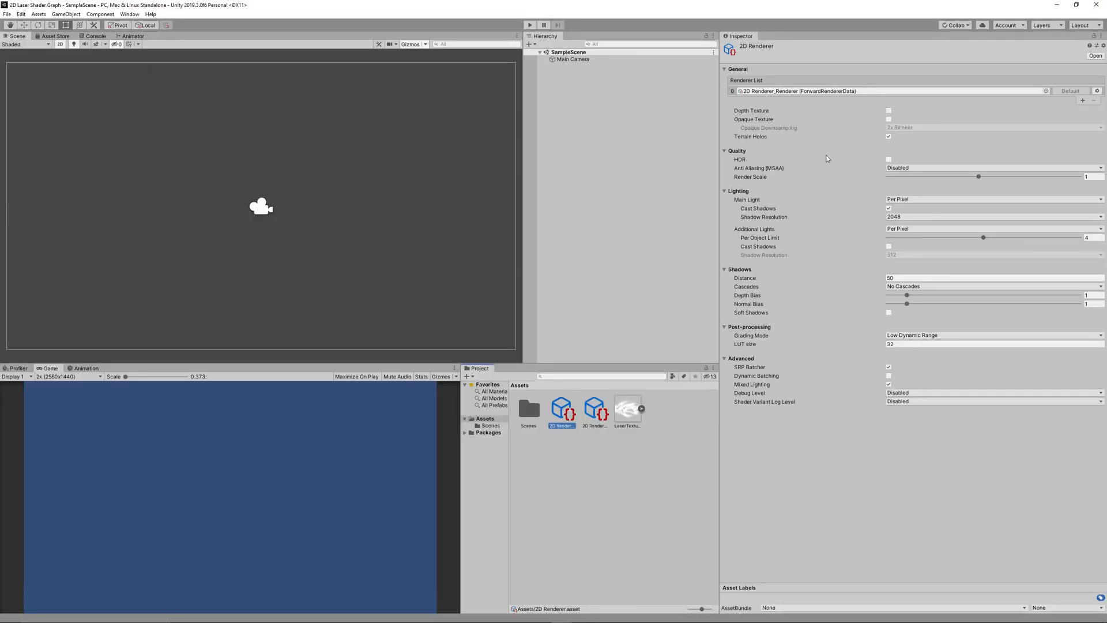
{"action": "left_click", "coordinate": [739, 158]}
- Create a Sprite Unlit Graph shader named LaserShader in the Assets folder and open it in Shader Graph
{"action": "right_click", "coordinate": [608, 447]}
{"action": "mouse_move", "coordinate": [682, 234]}
{"action": "mouse_move", "coordinate": [788, 361]}
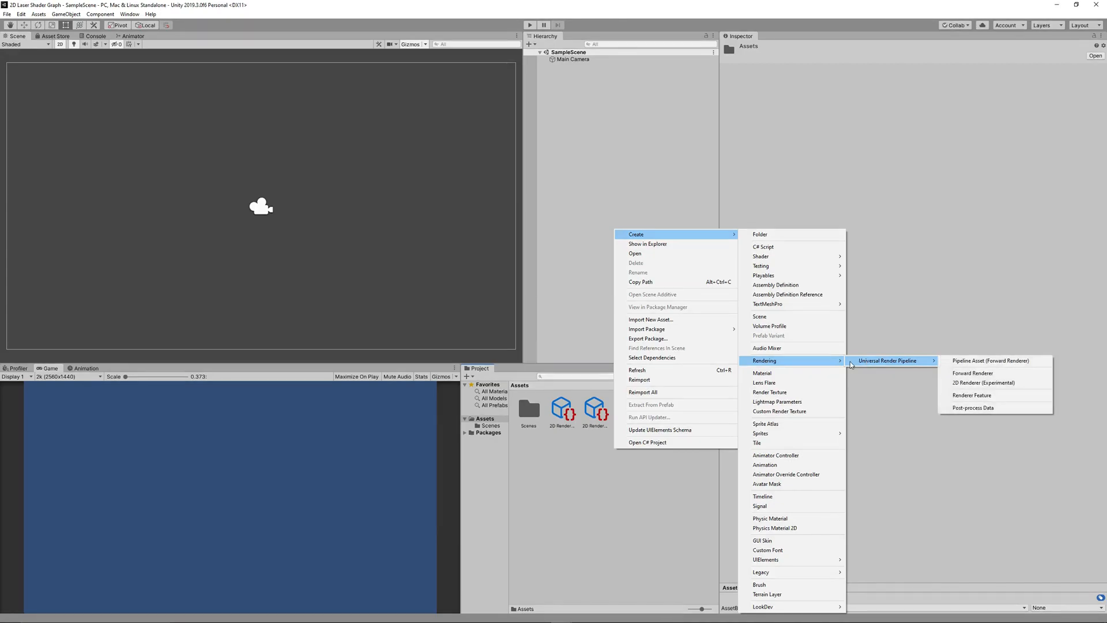
{"action": "mouse_move", "coordinate": [814, 258]}
{"action": "mouse_move", "coordinate": [891, 309]}
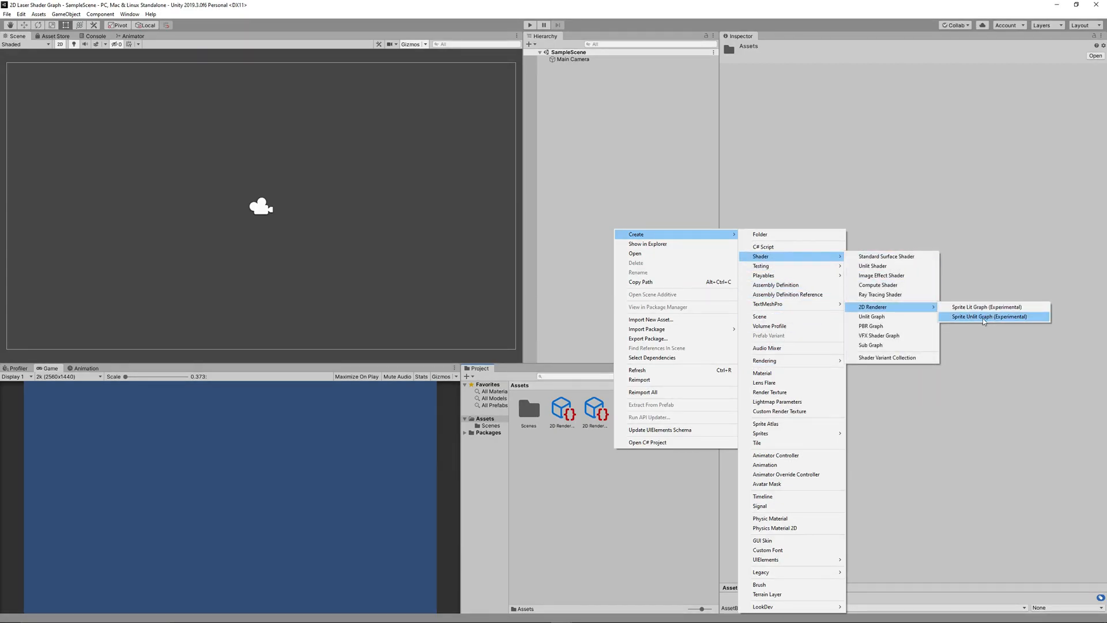
{"action": "left_click", "coordinate": [986, 316]}
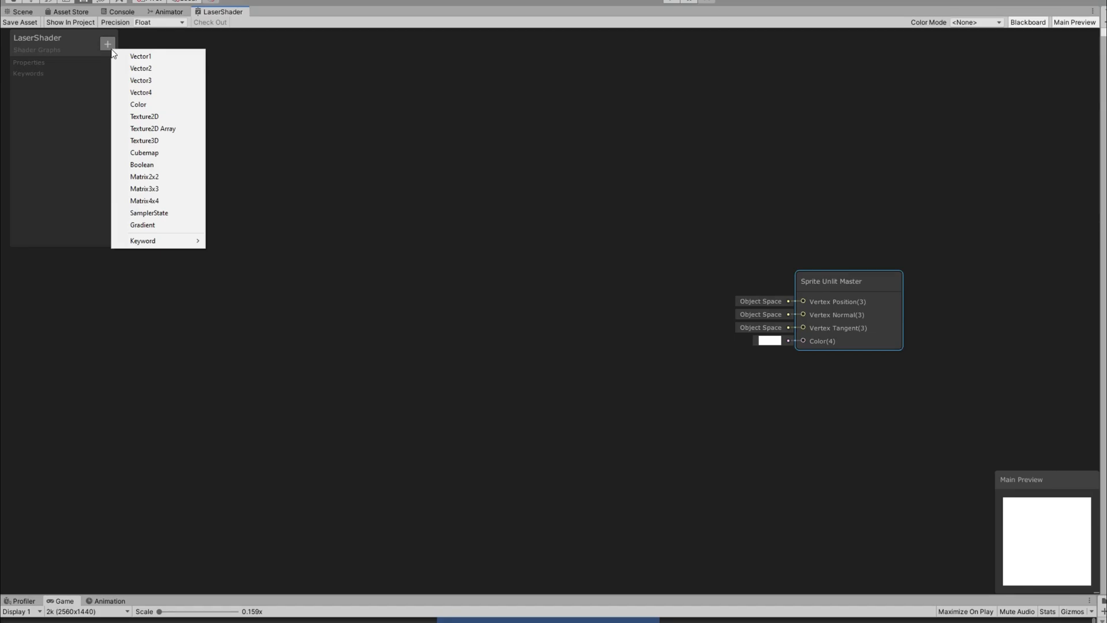
- Add a Texture2D property named LaserTexture to the shader graph
{"action": "left_click", "coordinate": [148, 116]}
{"action": "type", "text": "LasterTGes"}
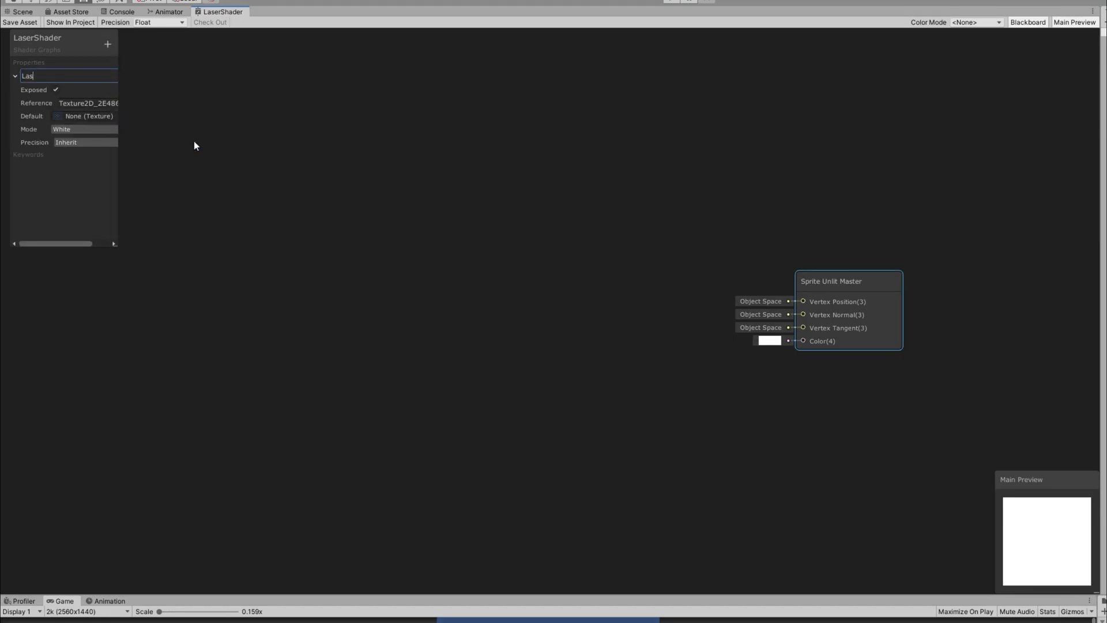
{"action": "key", "text": "BackSpace"}
{"action": "key", "text": "BackSpace"}
{"action": "key", "text": "BackSpace"}
{"action": "key", "text": "BackSpace"}
{"action": "key", "text": "BackSpace"}
{"action": "key", "text": "BackSpace"}
{"action": "key", "text": "BackSpace"}
{"action": "type", "text": "erTexture"}
{"action": "key", "text": "Return"}
- Widen the Blackboard and set the LaserTexture property's default texture to LaserTexture3
{"action": "left_click_drag", "start_coordinate": [114, 247], "coordinate": [148, 247]}
{"action": "left_click", "coordinate": [135, 115]}
{"action": "left_click", "coordinate": [948, 171]}
- Add a Sample Texture 2D node, feed it the LaserTexture property and connect its RGBA output to the Sprite Unlit Master's Color input
{"action": "right_click", "coordinate": [339, 152]}
{"action": "left_click", "coordinate": [370, 159]}
{"action": "type", "text": "sample"}
{"action": "key", "text": "Return"}
{"action": "left_click_drag", "start_coordinate": [400, 181], "coordinate": [414, 179]}
{"action": "left_click_drag", "start_coordinate": [40, 75], "coordinate": [365, 193]}
{"action": "left_click_drag", "start_coordinate": [456, 192], "coordinate": [804, 341]}
- Switch the main preview to a quad and move the LaserTexture and Sample Texture 2D nodes closer to the Sprite Unlit Master
{"action": "right_click", "coordinate": [1068, 542]}
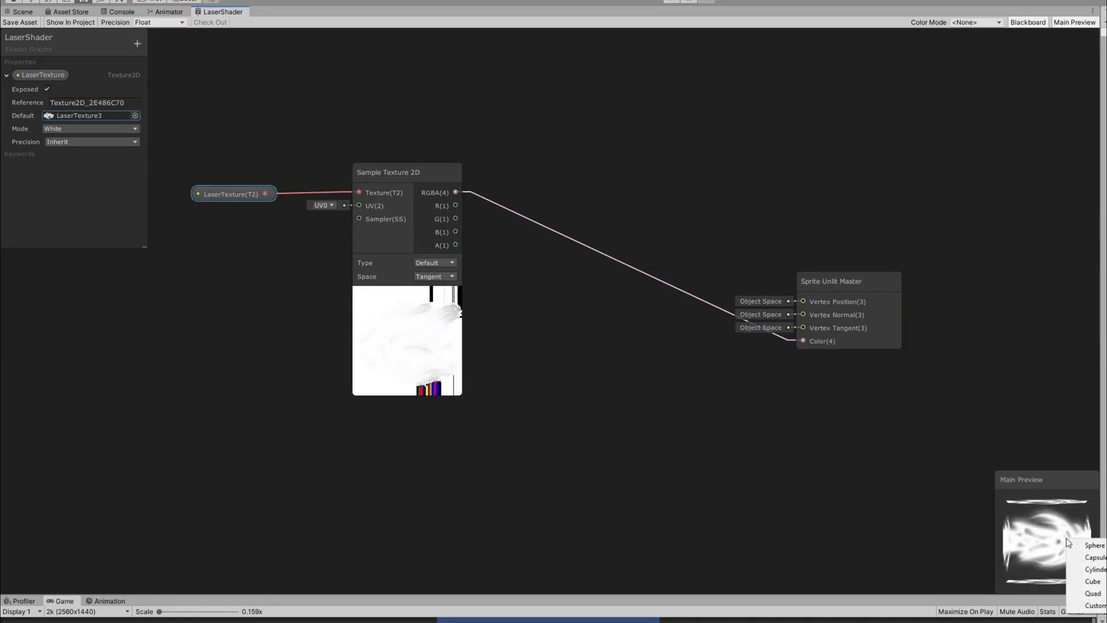
{"action": "left_click", "coordinate": [1095, 594]}
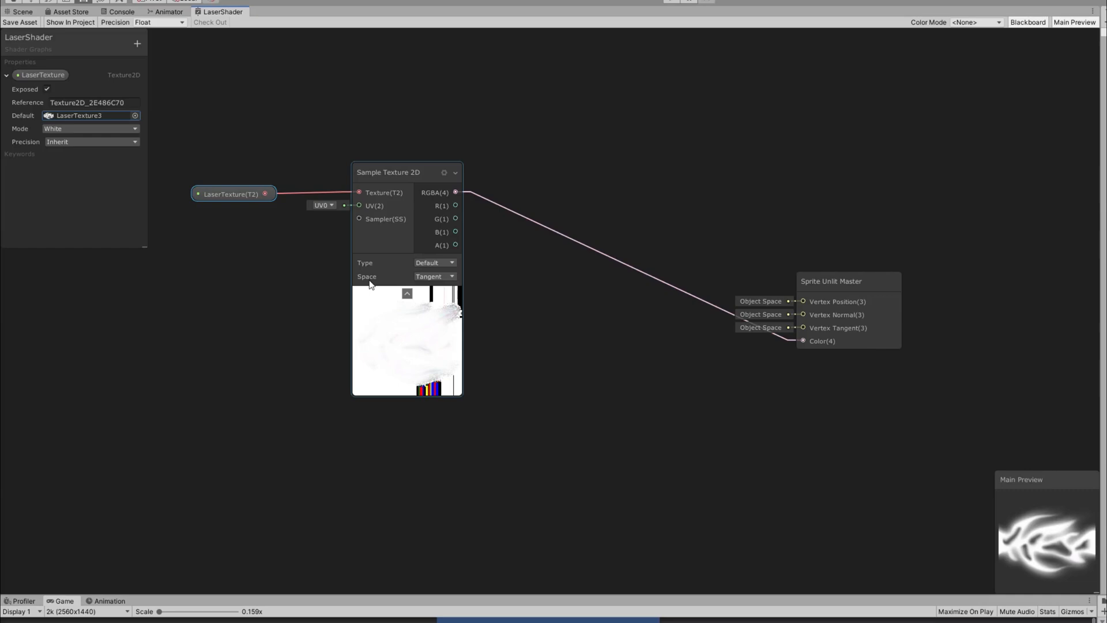
{"action": "middle_click_drag", "start_coordinate": [232, 346], "coordinate": [399, 317]}
{"action": "middle_click_drag", "start_coordinate": [306, 290], "coordinate": [345, 302]}
{"action": "left_click_drag", "start_coordinate": [390, 115], "coordinate": [610, 294]}
{"action": "left_click_drag", "start_coordinate": [617, 312], "coordinate": [813, 446]}
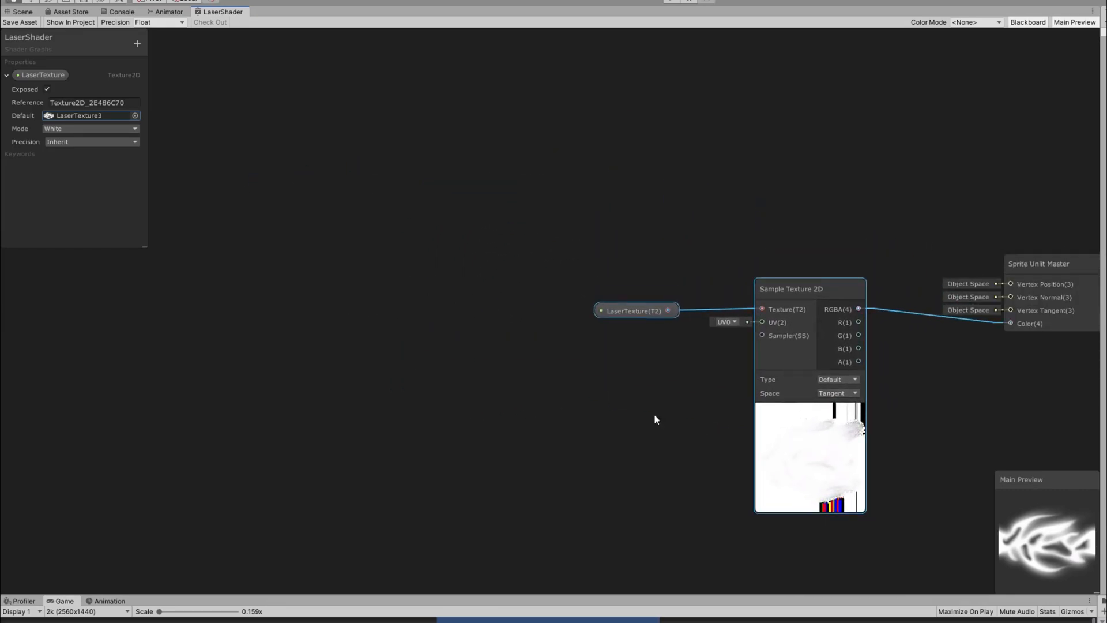
{"action": "middle_click_drag", "start_coordinate": [657, 421], "coordinate": [565, 311]}
{"action": "left_click", "coordinate": [362, 256]}
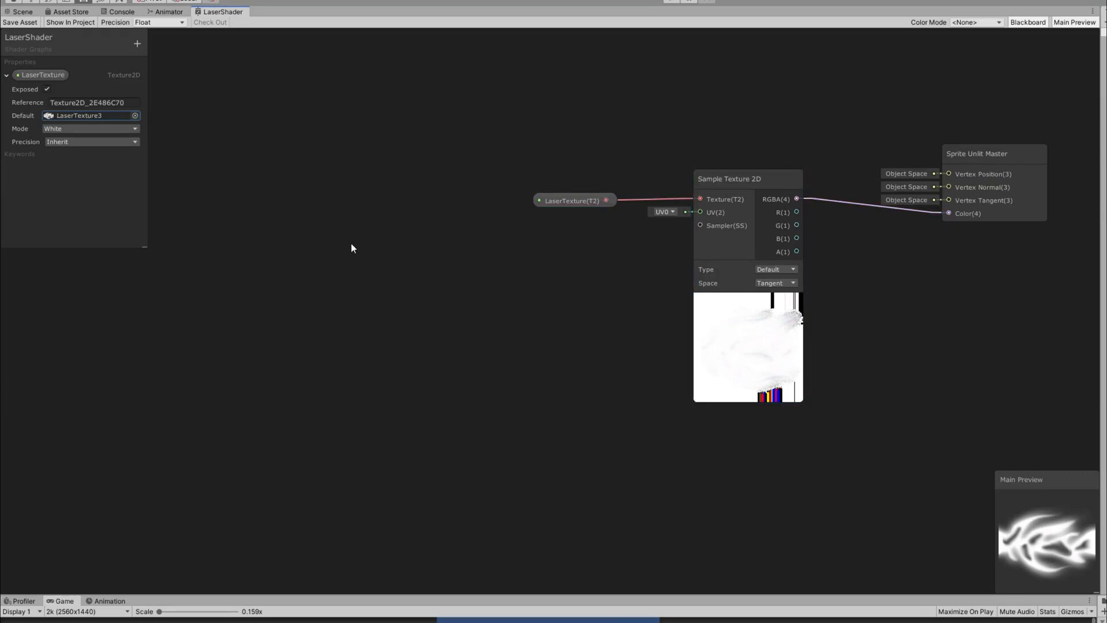
- Add a Tiling And Offset node and connect its output to the UV input of the Sample Texture 2D node
{"action": "right_click", "coordinate": [352, 245]}
{"action": "left_click", "coordinate": [403, 250]}
{"action": "type", "text": "til"}
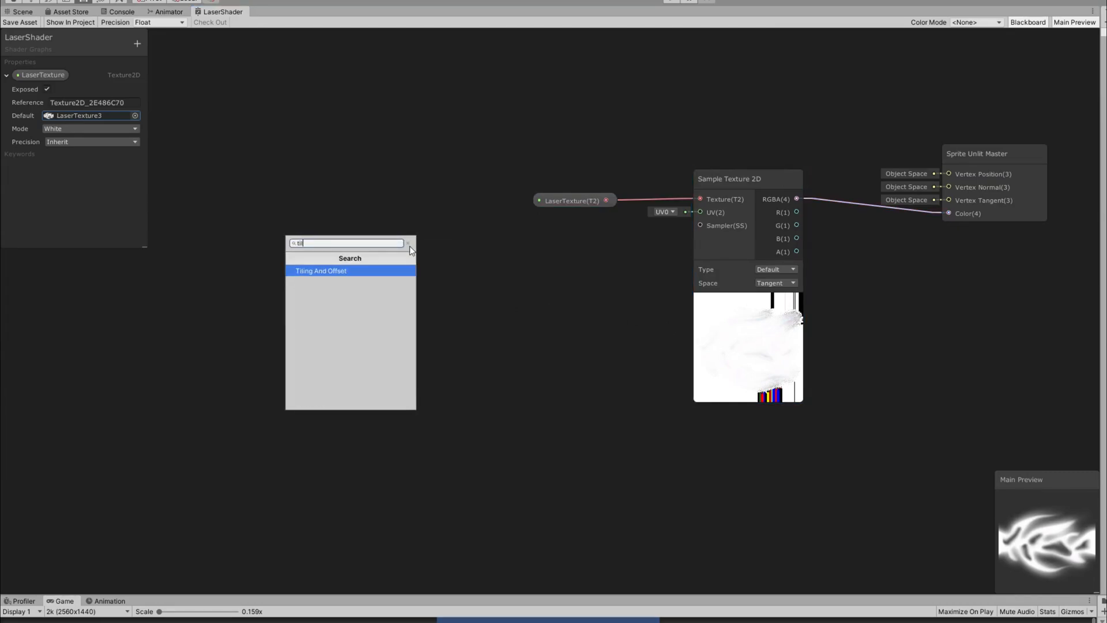
{"action": "key", "text": "Return"}
{"action": "left_click_drag", "start_coordinate": [422, 273], "coordinate": [695, 234]}
{"action": "left_click", "coordinate": [611, 262]}
{"action": "left_click_drag", "start_coordinate": [559, 289], "coordinate": [700, 212]}
{"action": "mouse_move", "coordinate": [389, 313]}
{"action": "left_mouse_down"}
{"action": "mouse_move", "coordinate": [380, 320]}
{"action": "mouse_move", "coordinate": [407, 326]}
{"action": "left_mouse_up"}
- Add a Time node and place it well ahead of the Tiling And Offset node
{"action": "left_click", "coordinate": [244, 252]}
{"action": "left_click", "coordinate": [247, 230]}
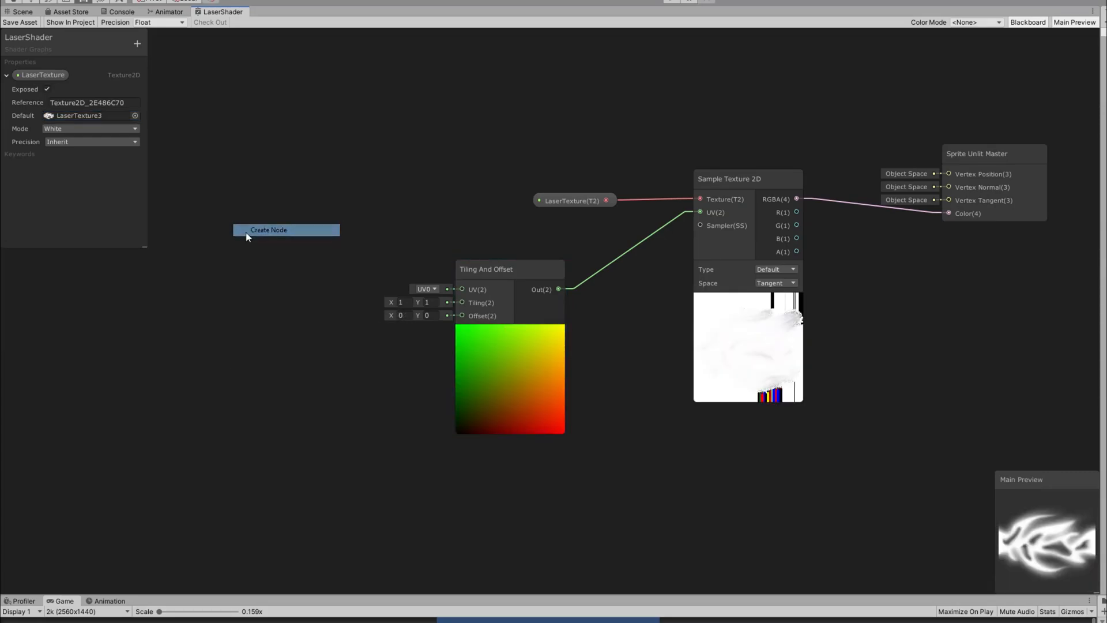
{"action": "type", "text": "time"}
{"action": "key", "text": "Return"}
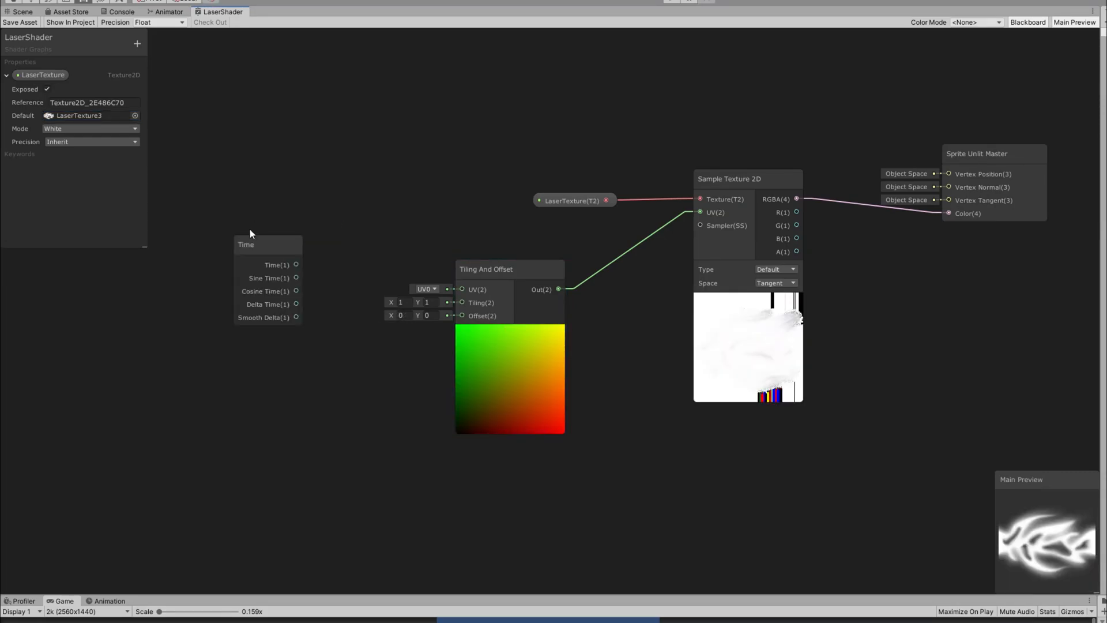
{"action": "left_click_drag", "start_coordinate": [249, 244], "coordinate": [178, 247]}
{"action": "right_click", "coordinate": [182, 405]}
{"action": "left_click", "coordinate": [199, 413]}
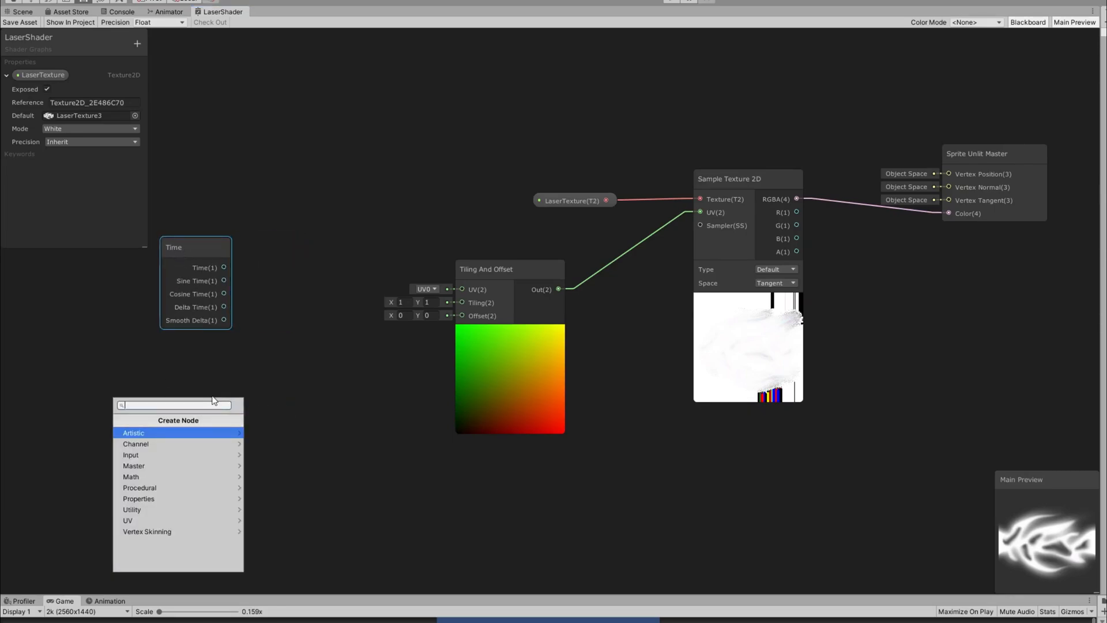
{"action": "left_click", "coordinate": [225, 363]}
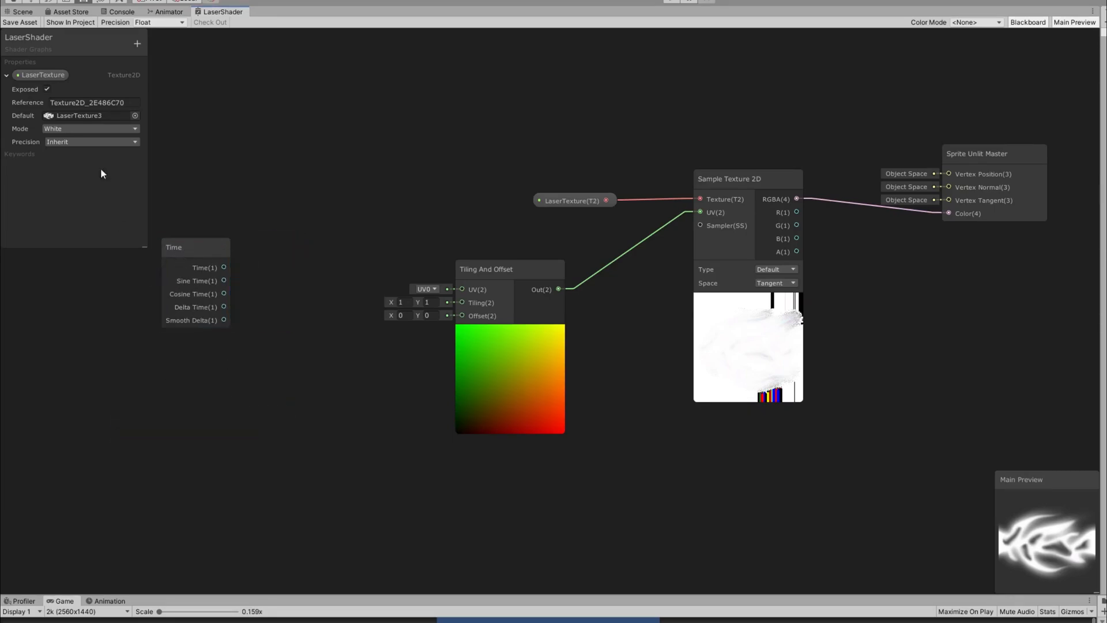
- Add a Vector2 property named LaserTextureSpeed to the shader graph
{"action": "left_click", "coordinate": [137, 47]}
{"action": "left_click", "coordinate": [173, 68]}
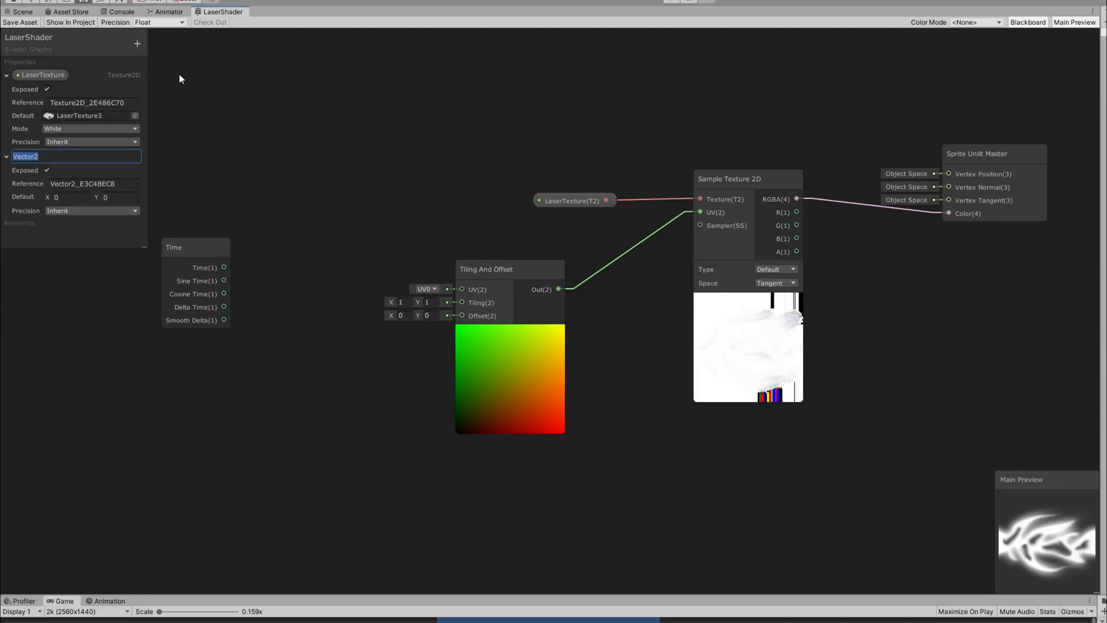
{"action": "type", "text": "Mov"}
{"action": "key", "text": "BackSpace"}
{"action": "key", "text": "BackSpace"}
{"action": "type", "text": "LaserTextureSpeed"}
{"action": "key", "text": "Return"}
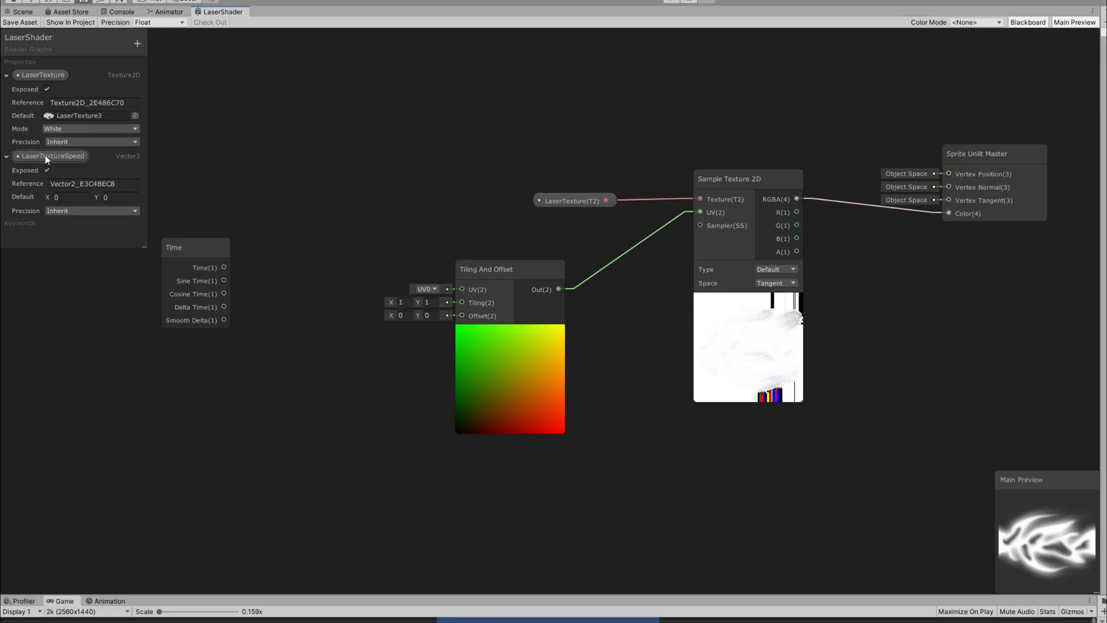
- Multiply the Time output by the LaserTextureSpeed property in a Multiply node and feed the result into the Tiling And Offset node's Offset
{"action": "left_click_drag", "start_coordinate": [155, 373], "coordinate": [156, 376]}
{"action": "right_click", "coordinate": [301, 355]}
{"action": "left_click", "coordinate": [323, 359]}
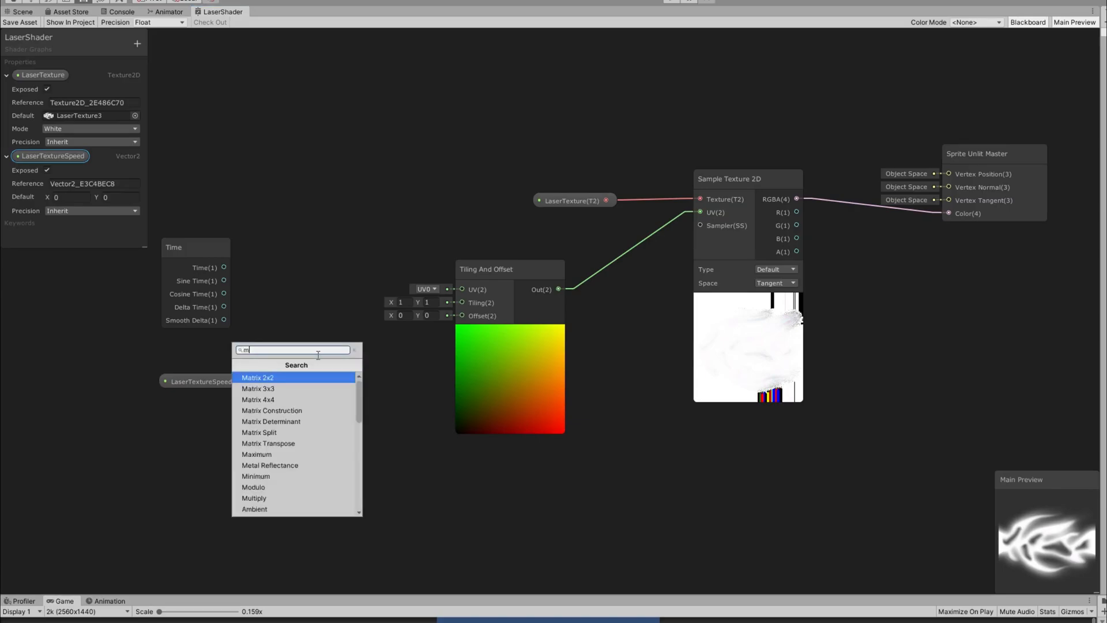
{"action": "type", "text": "multiply"}
{"action": "key", "text": "Return"}
{"action": "left_click_drag", "start_coordinate": [332, 369], "coordinate": [323, 311]}
{"action": "left_click_drag", "start_coordinate": [224, 268], "coordinate": [295, 335]}
{"action": "left_click_drag", "start_coordinate": [257, 382], "coordinate": [306, 348]}
{"action": "left_click_drag", "start_coordinate": [394, 334], "coordinate": [462, 315]}
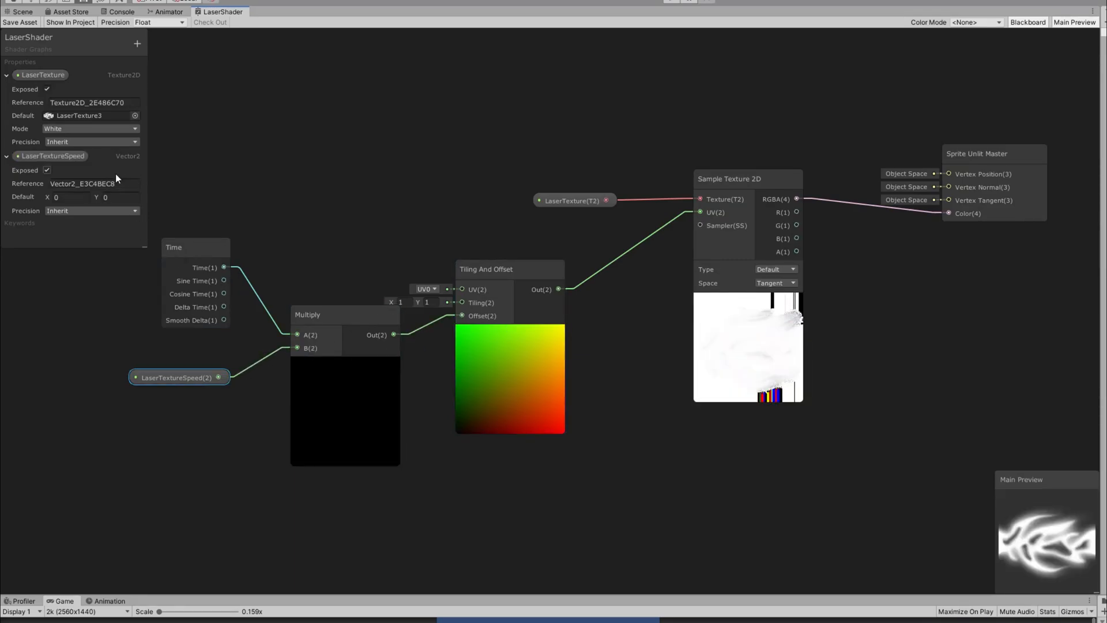
- Set the LaserTextureSpeed property's default X value to -3
{"action": "type", "text": "1"}
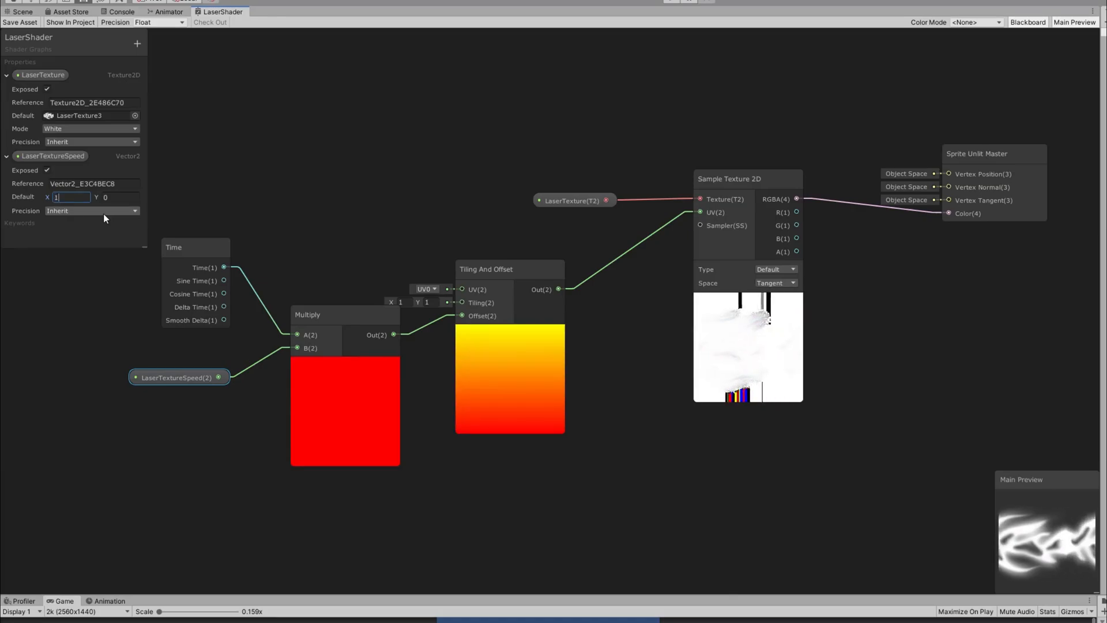
{"action": "double_click", "coordinate": [72, 195]}
{"action": "type", "text": "-2"}
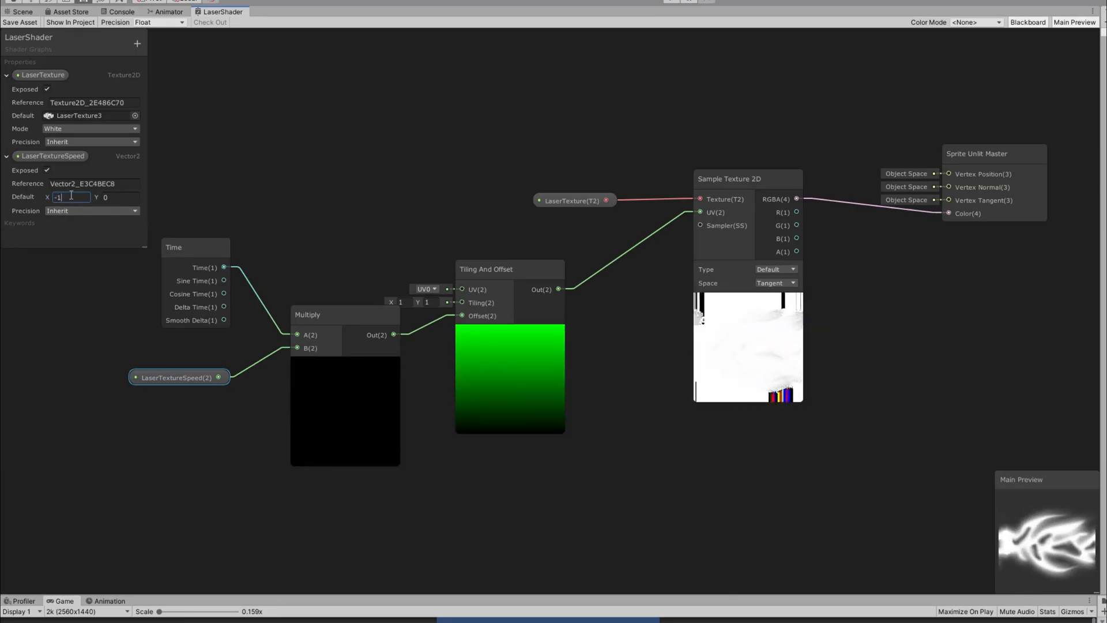
{"action": "key", "text": "BackSpace"}
{"action": "type", "text": "3"}
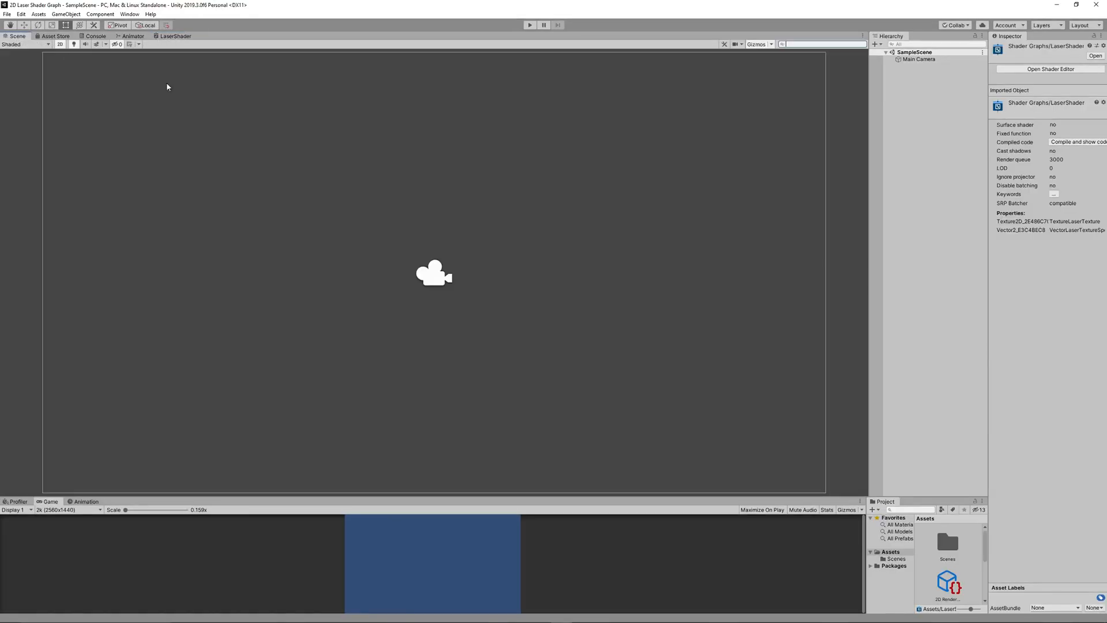
- Create an empty game object named Laser in SampleScene
{"action": "right_click", "coordinate": [934, 145]}
{"action": "mouse_move", "coordinate": [958, 235]}
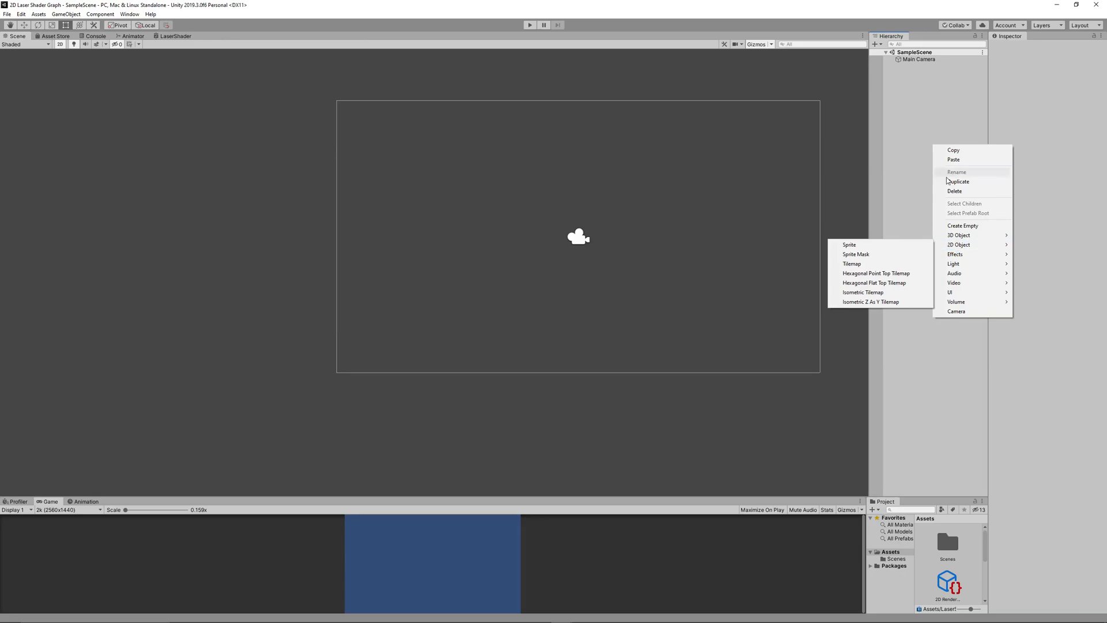
{"action": "left_click", "coordinate": [963, 226]}
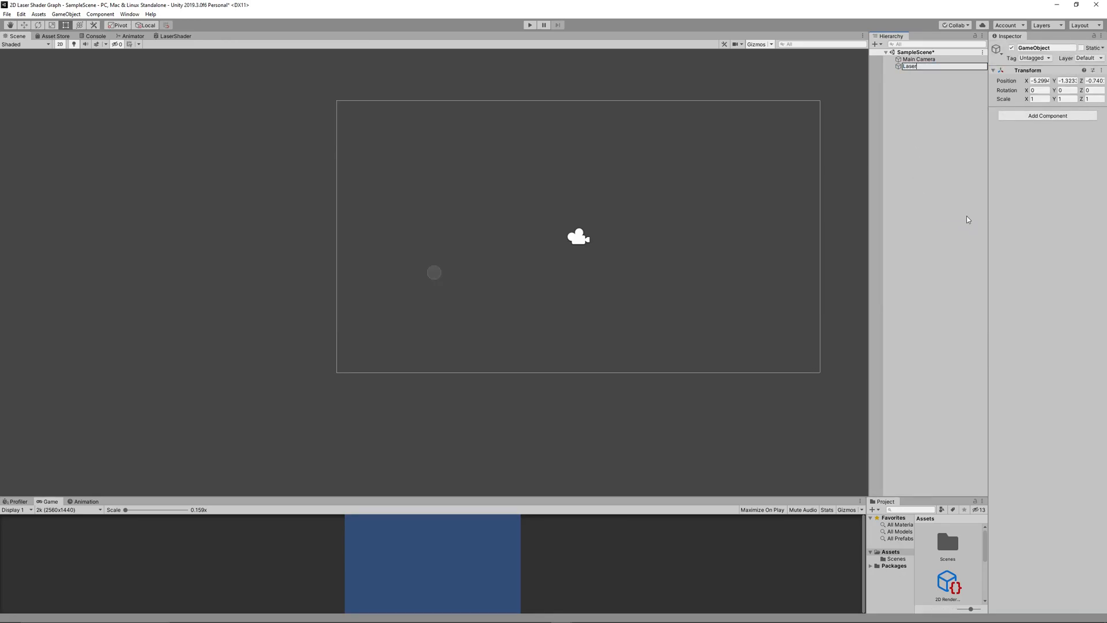
{"action": "key", "text": "Return"}
- Add a Line Renderer component to the Laser object and set the X of its position at index 1 to 5
{"action": "left_click", "coordinate": [1006, 118]}
{"action": "type", "text": "line"}
{"action": "key", "text": "Return"}
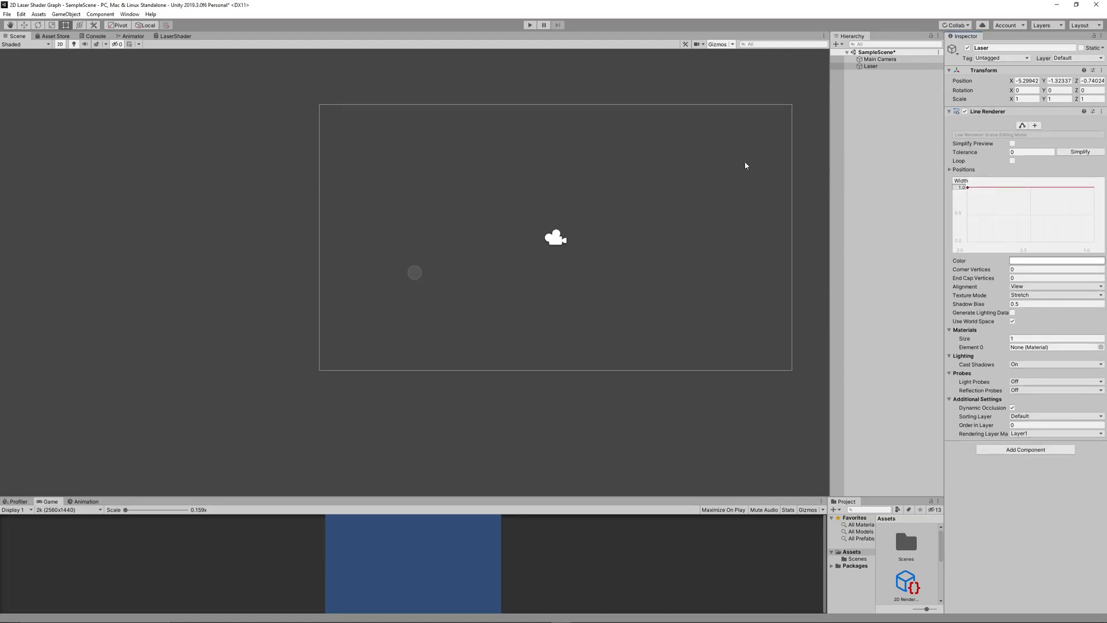
{"action": "left_click", "coordinate": [949, 170]}
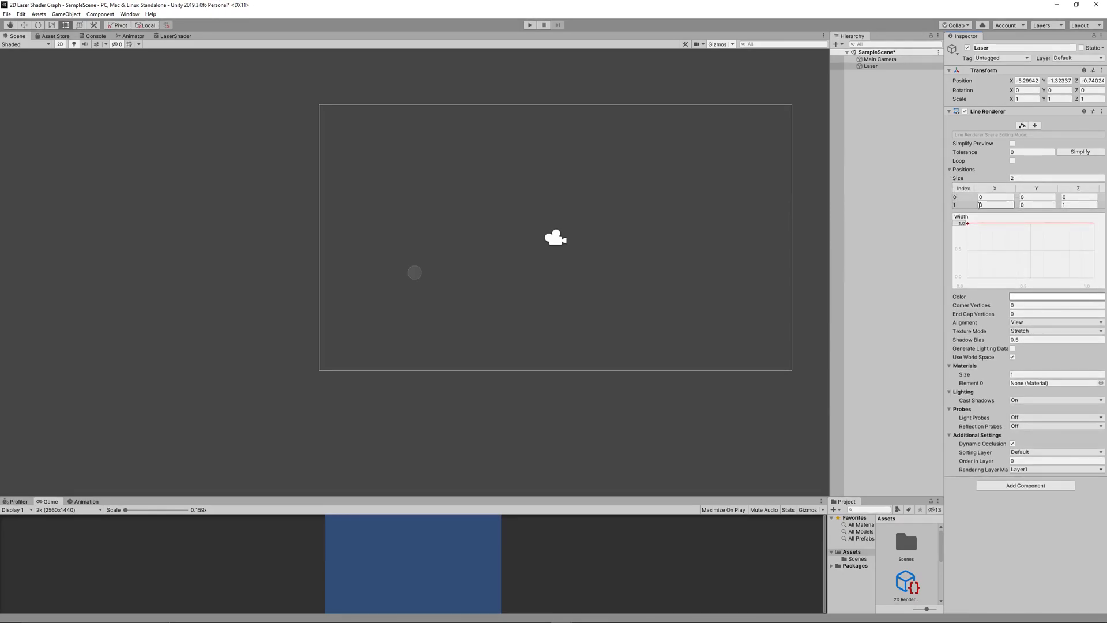
{"action": "left_click_drag", "start_coordinate": [993, 211], "coordinate": [1026, 211]}
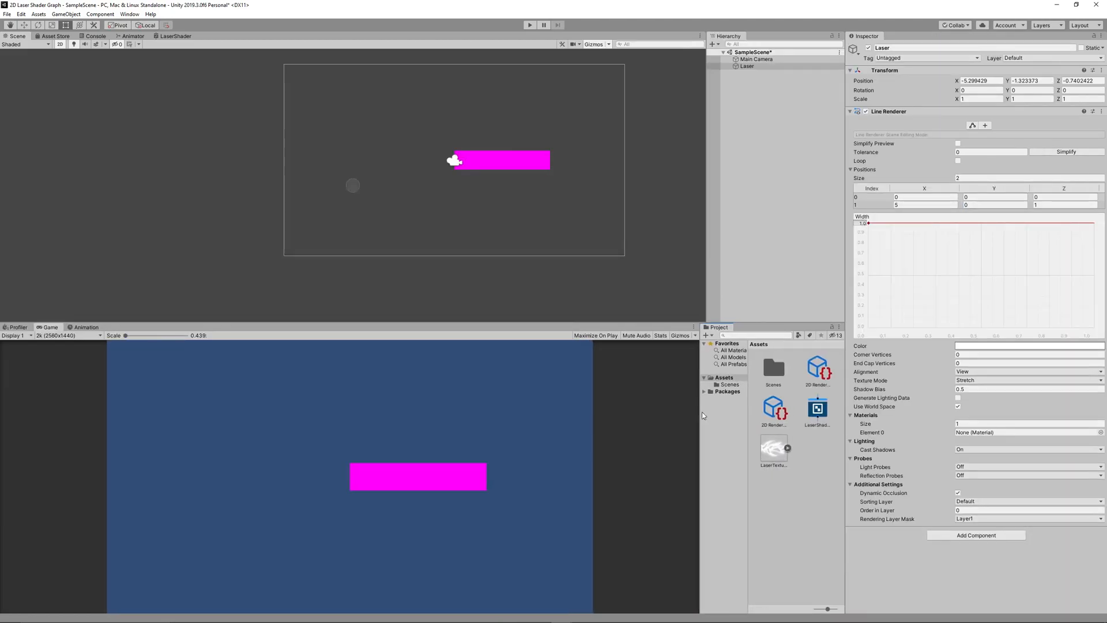
- Create a material named LaserMaterial in the Assets folder and apply the LaserShader to it
{"action": "right_click", "coordinate": [772, 344]}
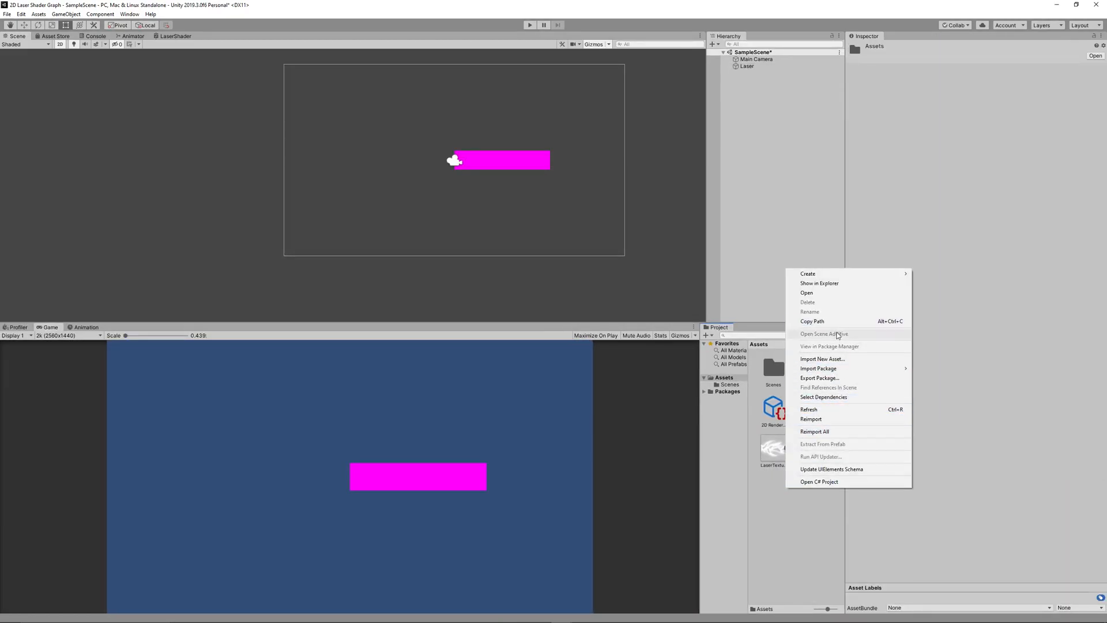
{"action": "mouse_move", "coordinate": [858, 274]}
{"action": "left_click", "coordinate": [935, 372]}
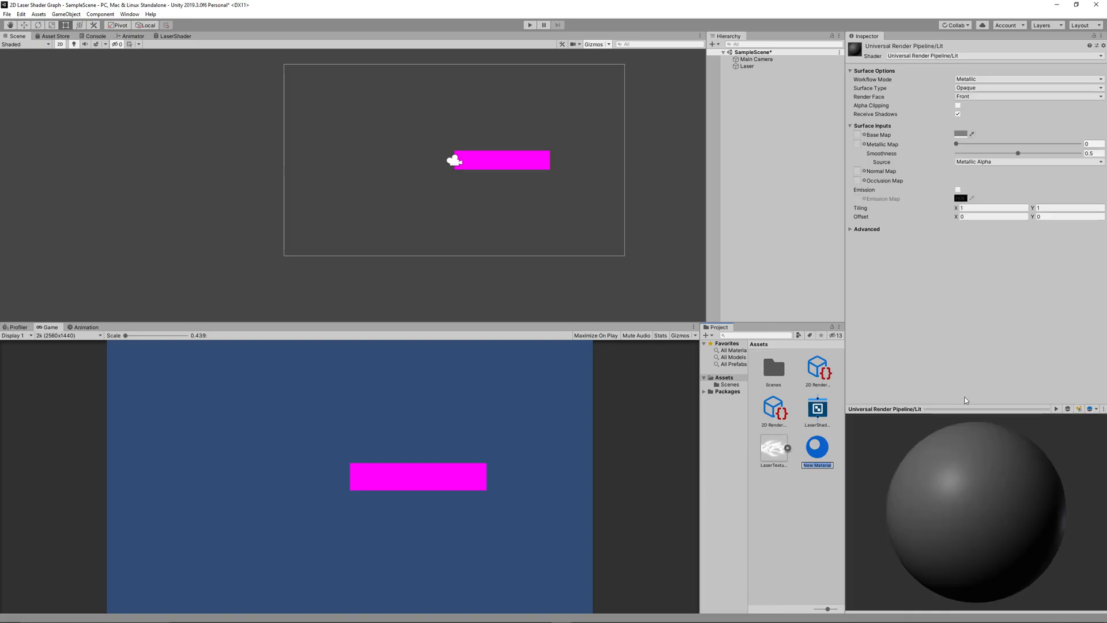
{"action": "key", "text": "Return"}
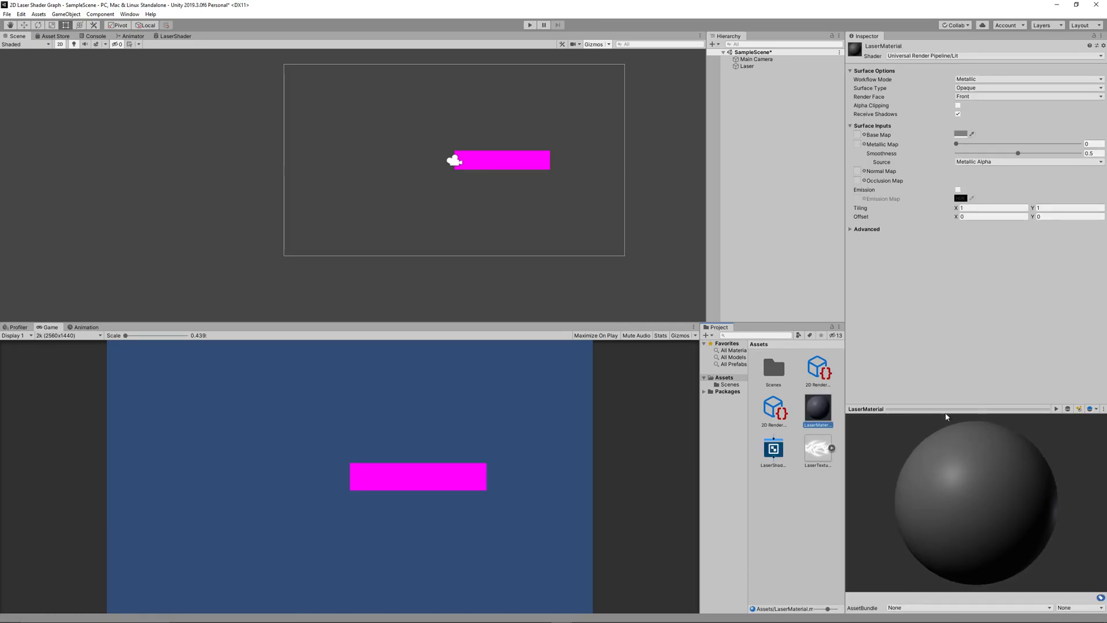
{"action": "left_click_drag", "start_coordinate": [822, 419], "coordinate": [821, 420]}
- Assign LaserMaterial to Element 0 of the Laser's Line Renderer and briefly run the scene in Play mode
{"action": "left_click", "coordinate": [747, 66]}
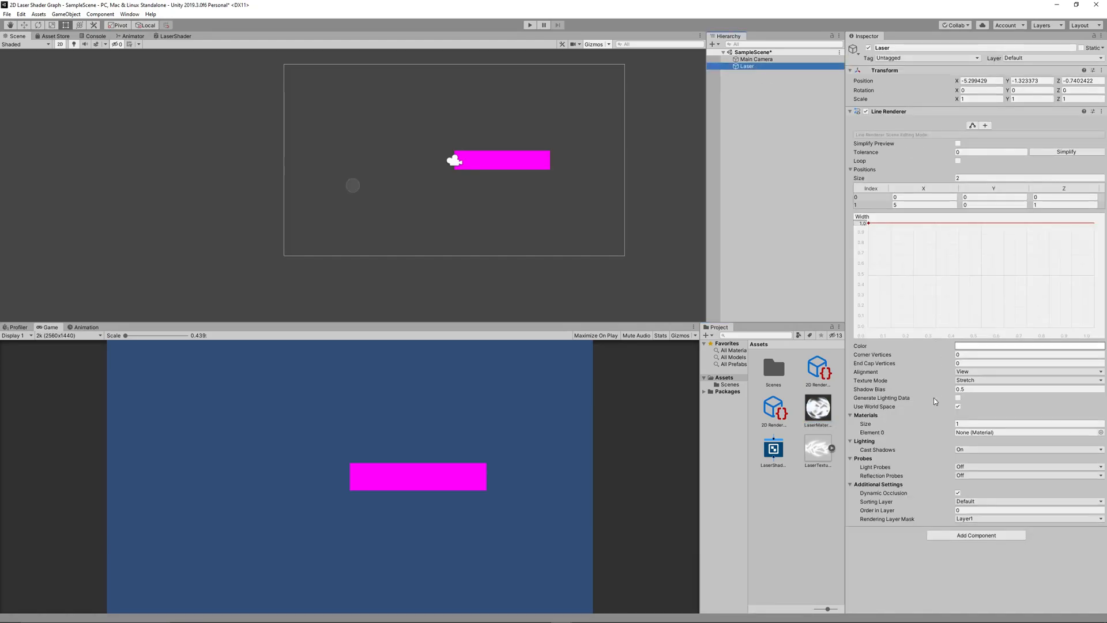
{"action": "left_click", "coordinate": [1101, 432]}
{"action": "double_click", "coordinate": [743, 155]}
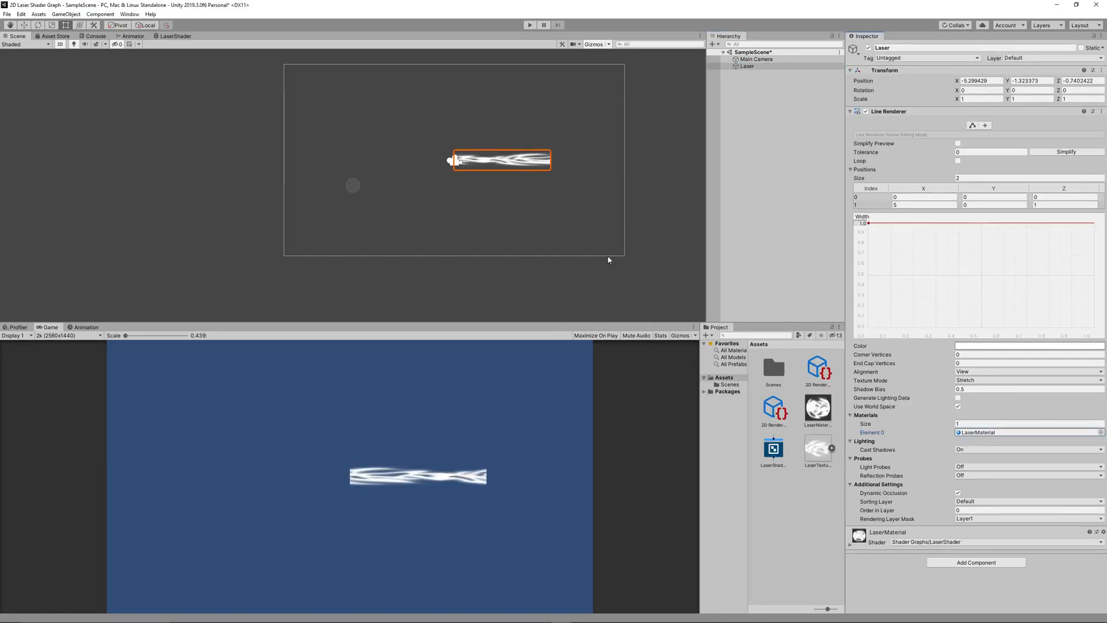
{"action": "left_click", "coordinate": [530, 26]}
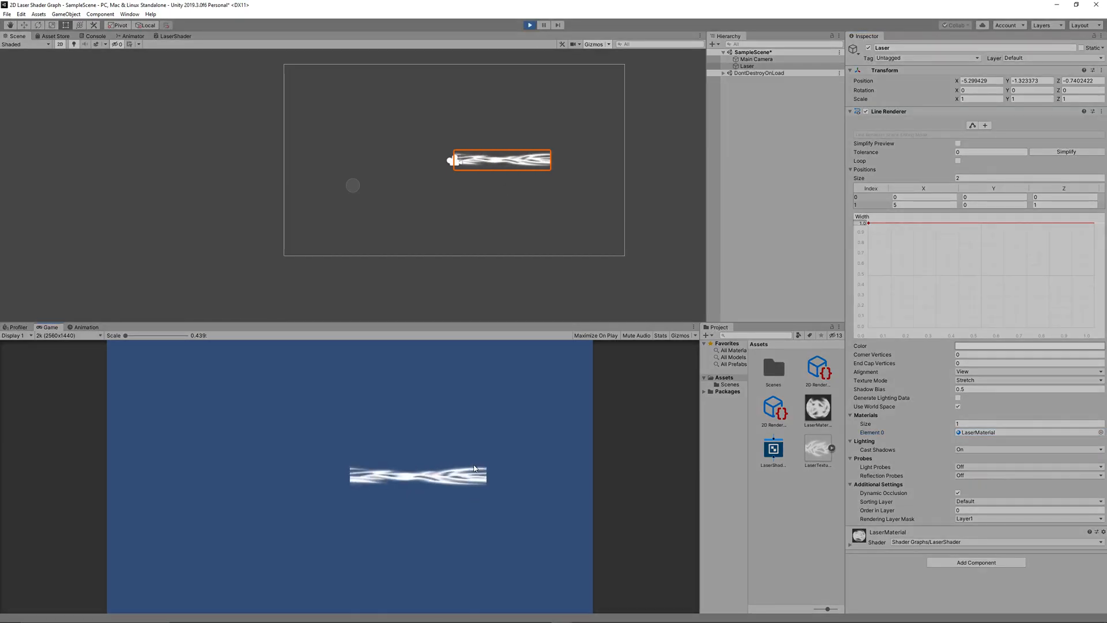
{"action": "left_click", "coordinate": [531, 26]}
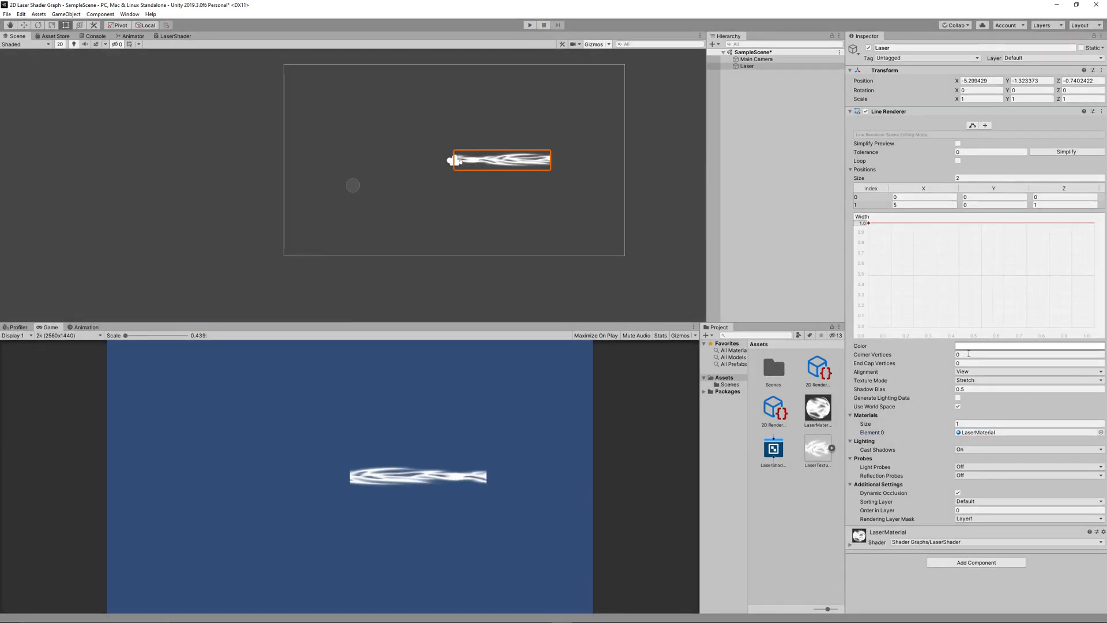
- Set the Main Camera's background color to black
{"action": "left_click", "coordinate": [755, 59]}
{"action": "left_click", "coordinate": [967, 283]}
{"action": "left_click_drag", "start_coordinate": [1048, 401], "coordinate": [1030, 415]}
{"action": "left_click", "coordinate": [1099, 317]}
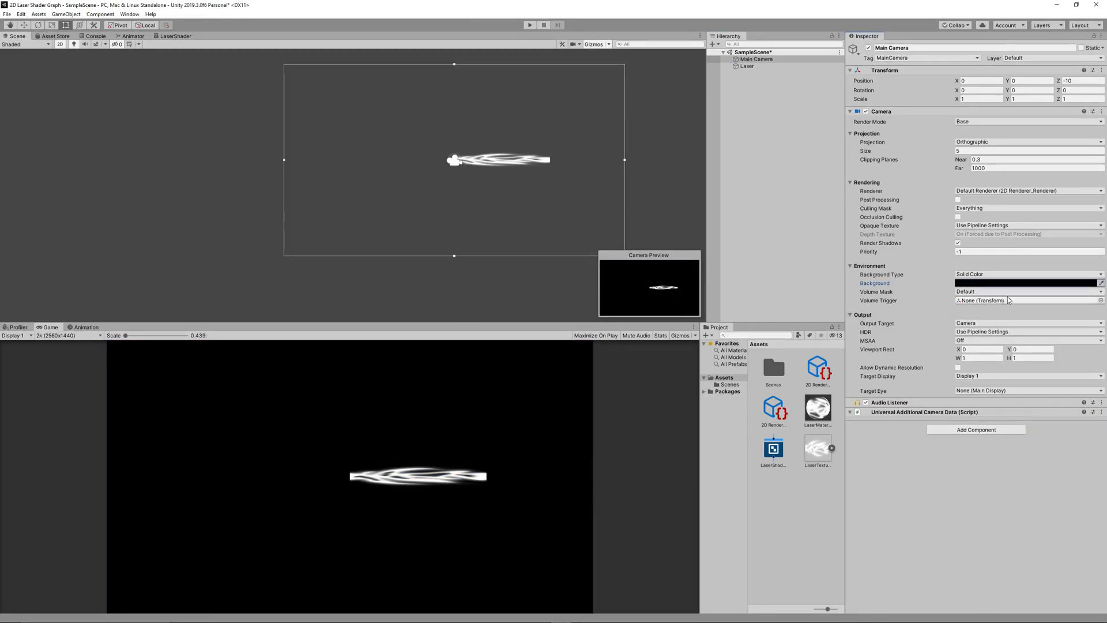
{"action": "left_click", "coordinate": [989, 283]}
{"action": "left_click", "coordinate": [939, 483]}
- Give the Laser's line color gradient a red start key and a magenta end key
{"action": "left_click", "coordinate": [748, 66]}
{"action": "left_click", "coordinate": [979, 347]}
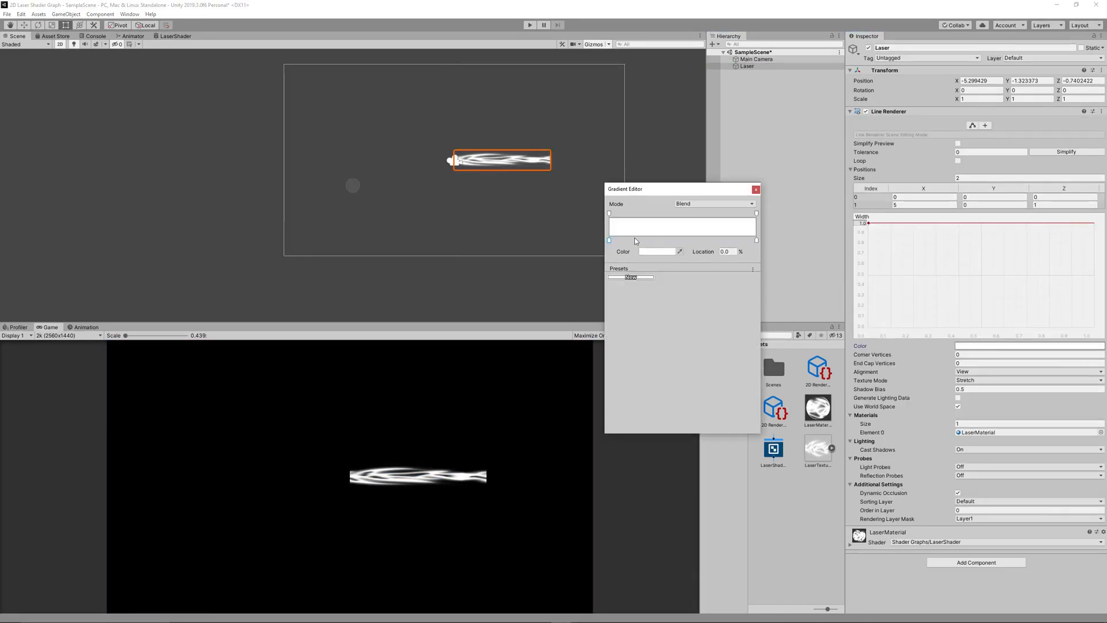
{"action": "double_click", "coordinate": [610, 240]}
{"action": "left_click_drag", "start_coordinate": [1074, 385], "coordinate": [1082, 365]}
{"action": "left_click", "coordinate": [1099, 317]}
{"action": "double_click", "coordinate": [757, 241]}
{"action": "left_click", "coordinate": [1023, 420]}
{"action": "left_click_drag", "start_coordinate": [1023, 421], "coordinate": [1078, 425]}
- Recolor the gradient's start key to yellow-orange and its end key to violet (8E00FF), and finish editing the gradient
{"action": "double_click", "coordinate": [610, 241]}
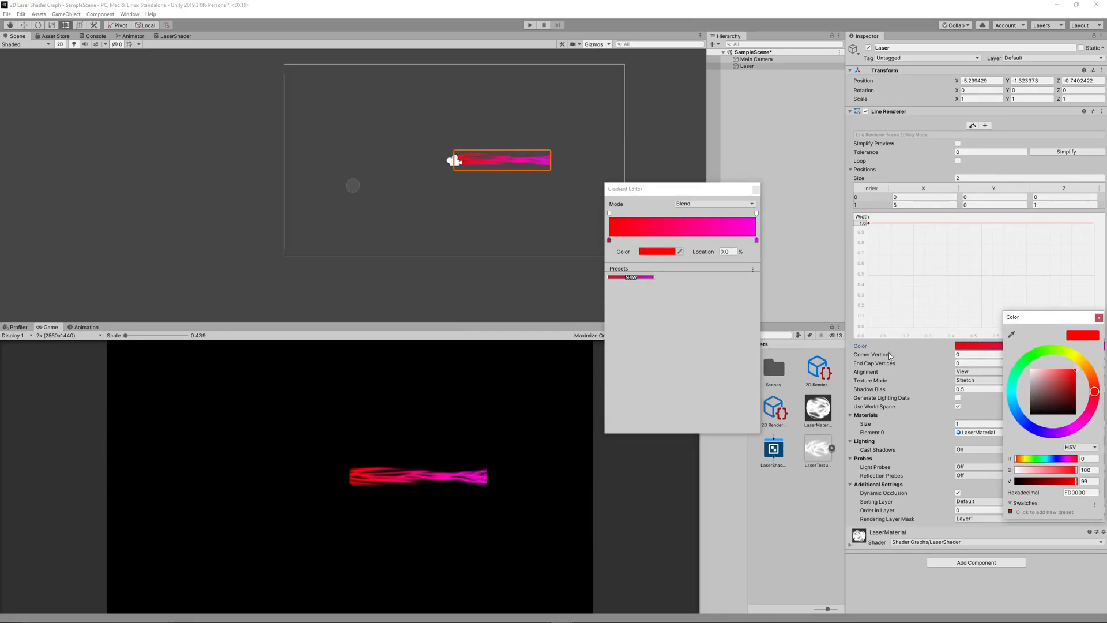
{"action": "left_click_drag", "start_coordinate": [1089, 375], "coordinate": [1082, 364]}
{"action": "double_click", "coordinate": [757, 241]}
{"action": "left_click", "coordinate": [1052, 428]}
{"action": "left_click_drag", "start_coordinate": [1054, 428], "coordinate": [1060, 429]}
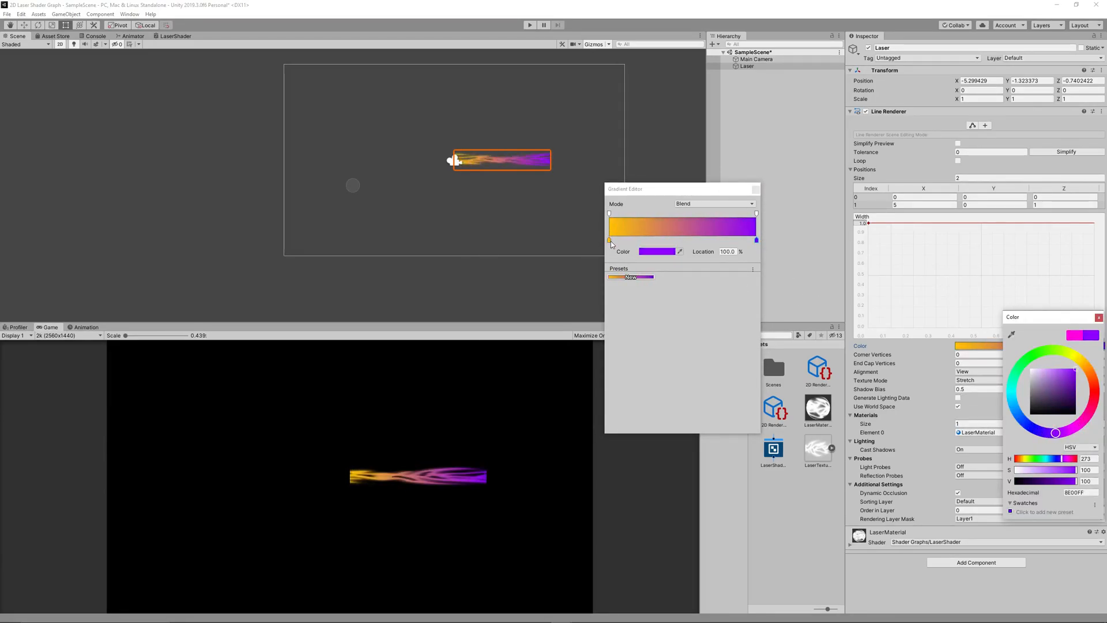
{"action": "left_click", "coordinate": [609, 241]}
{"action": "left_click", "coordinate": [755, 190]}
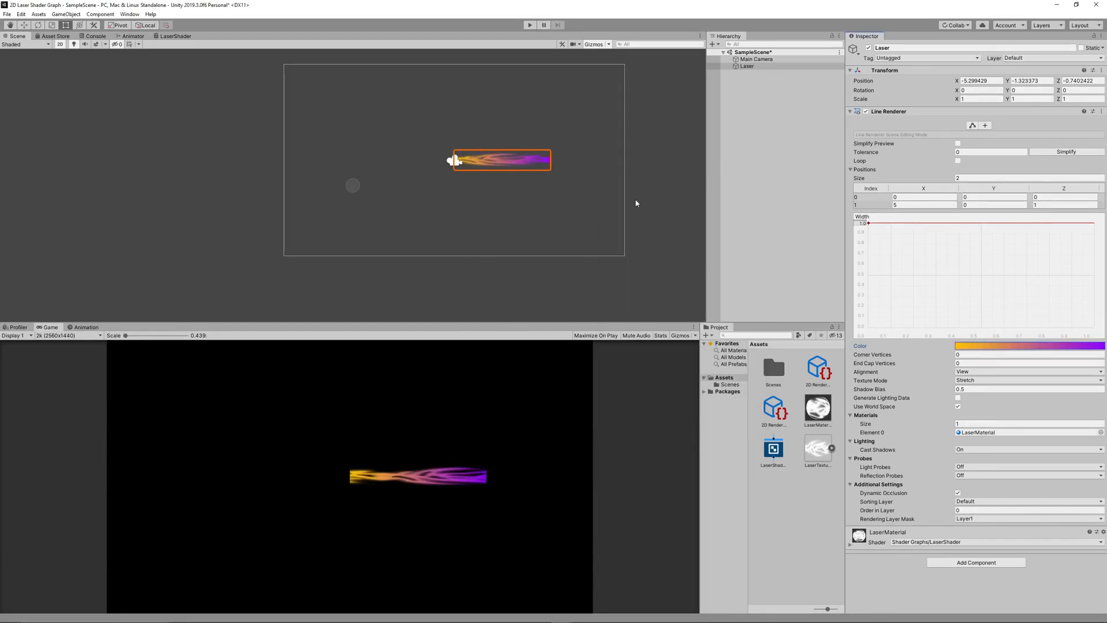
- Enable Post Processing on the Main Camera
{"action": "left_click", "coordinate": [775, 60]}
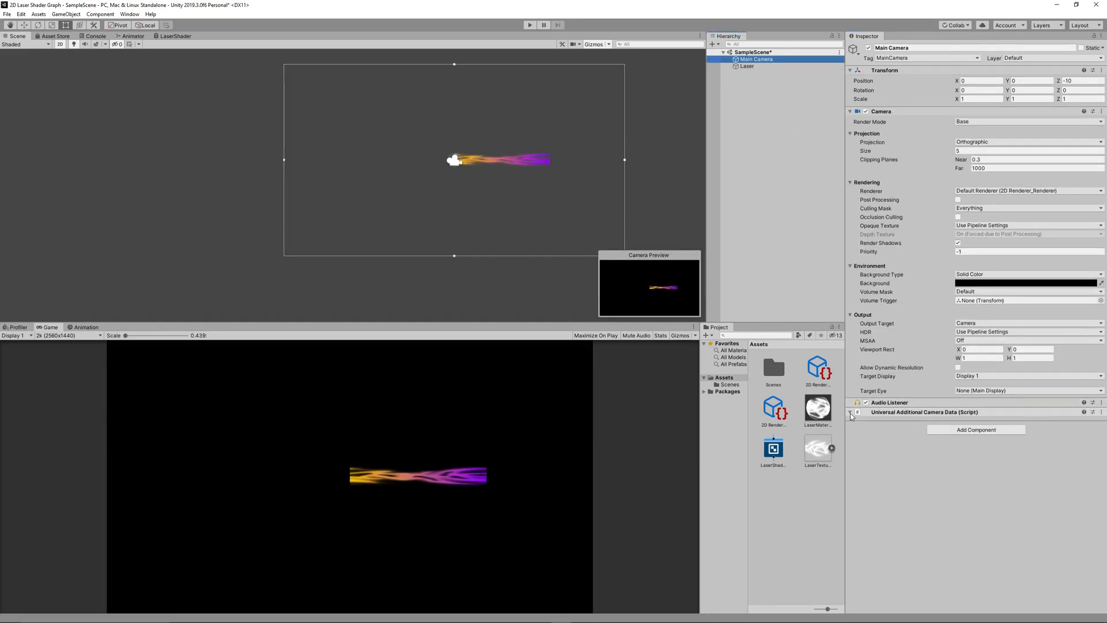
{"action": "left_click", "coordinate": [958, 200]}
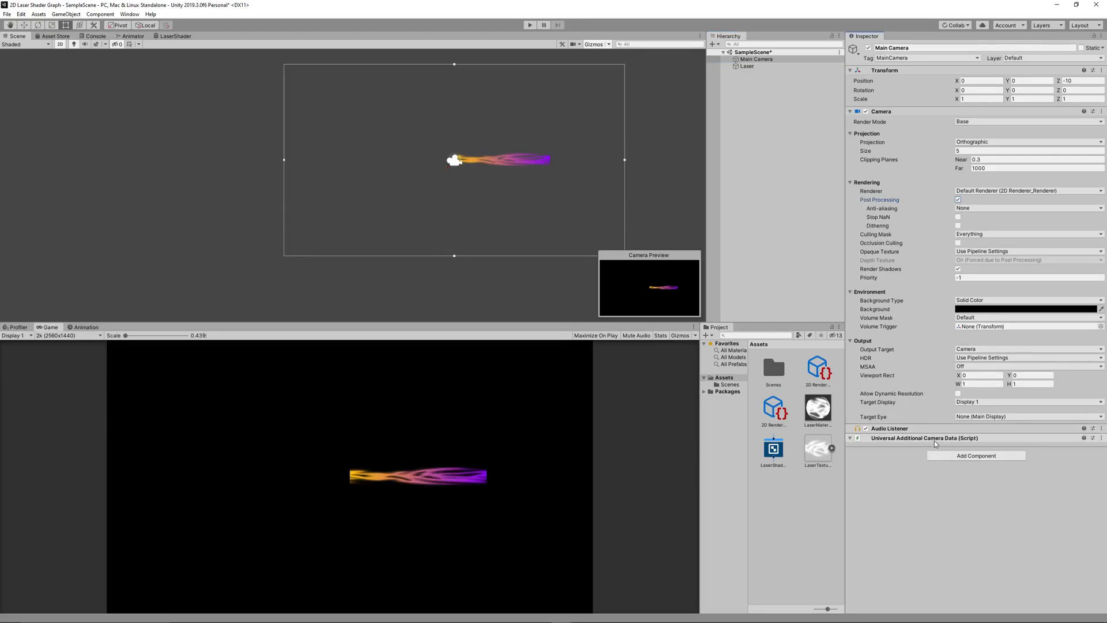
- Add a Volume component to the Main Camera and create a new profile for it
{"action": "left_click", "coordinate": [953, 455]}
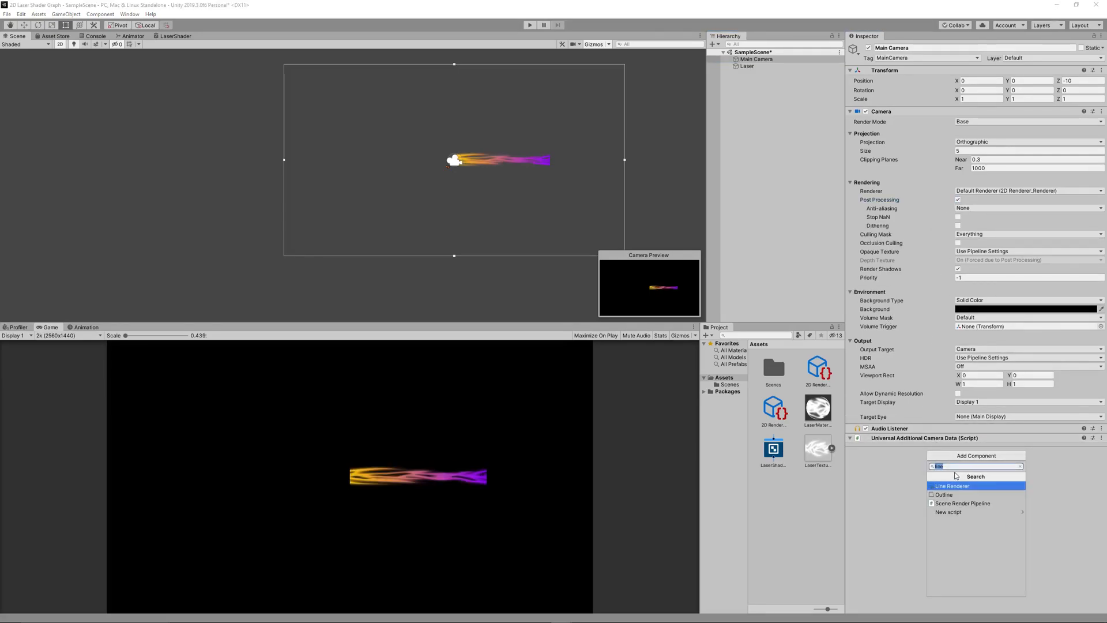
{"action": "type", "text": "vol"}
{"action": "key", "text": "Return"}
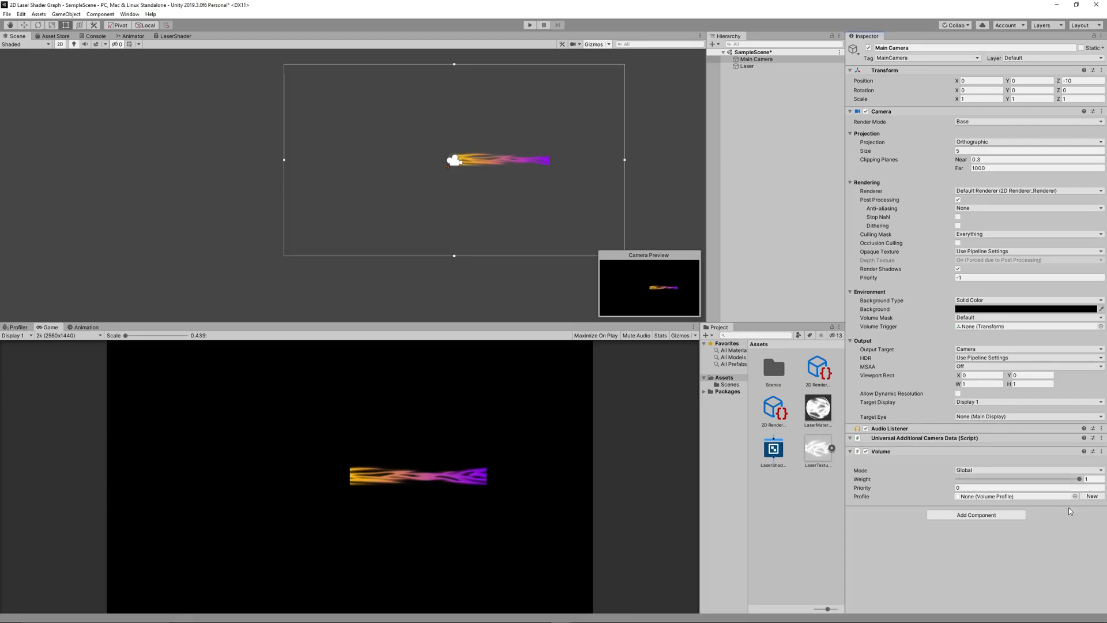
{"action": "left_click", "coordinate": [1096, 496]}
- Add a Bloom override to the camera's Volume, enable its Threshold and Intensity, and set the Intensity to 0.5
{"action": "left_click", "coordinate": [987, 529]}
{"action": "left_click", "coordinate": [967, 453]}
{"action": "left_click", "coordinate": [963, 454]}
{"action": "left_click", "coordinate": [856, 540]}
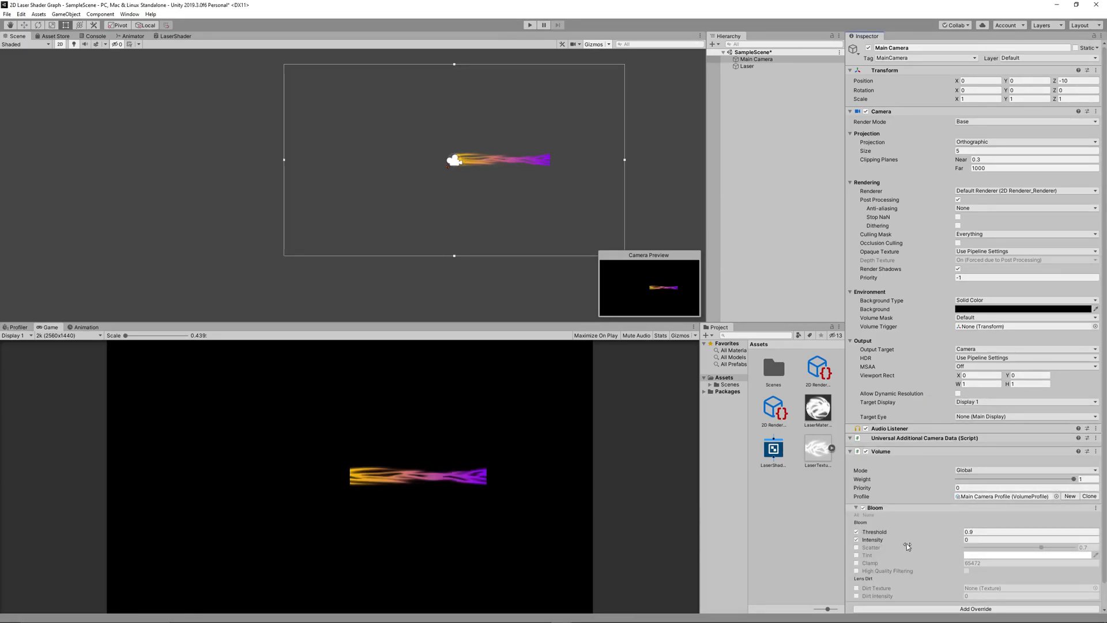
{"action": "left_click_drag", "start_coordinate": [964, 542], "coordinate": [961, 540]}
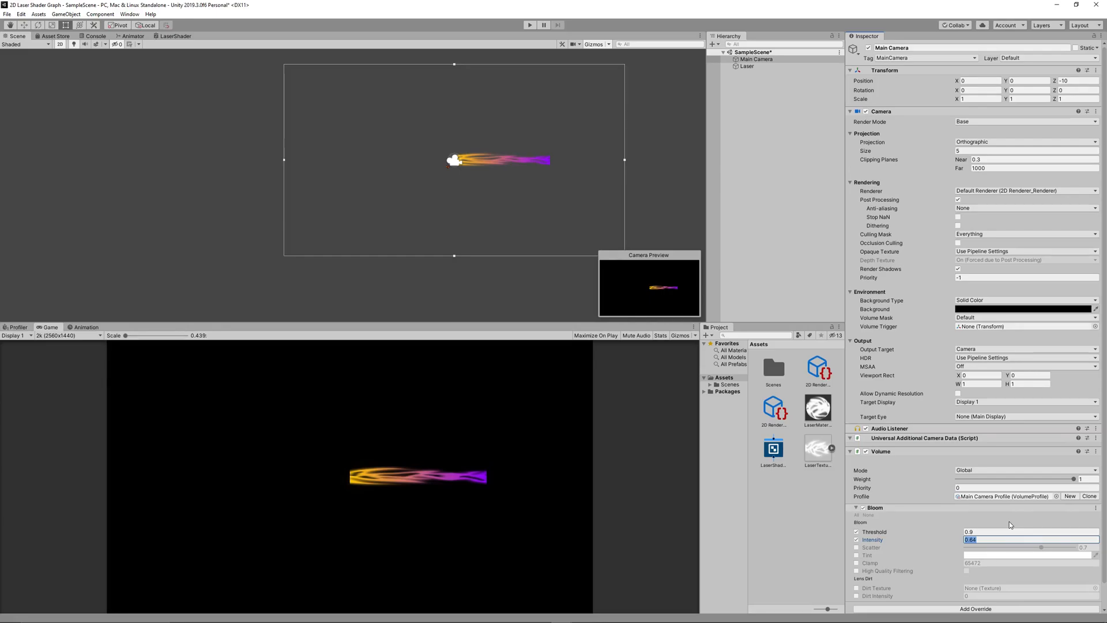
{"action": "type", "text": "0.5"}
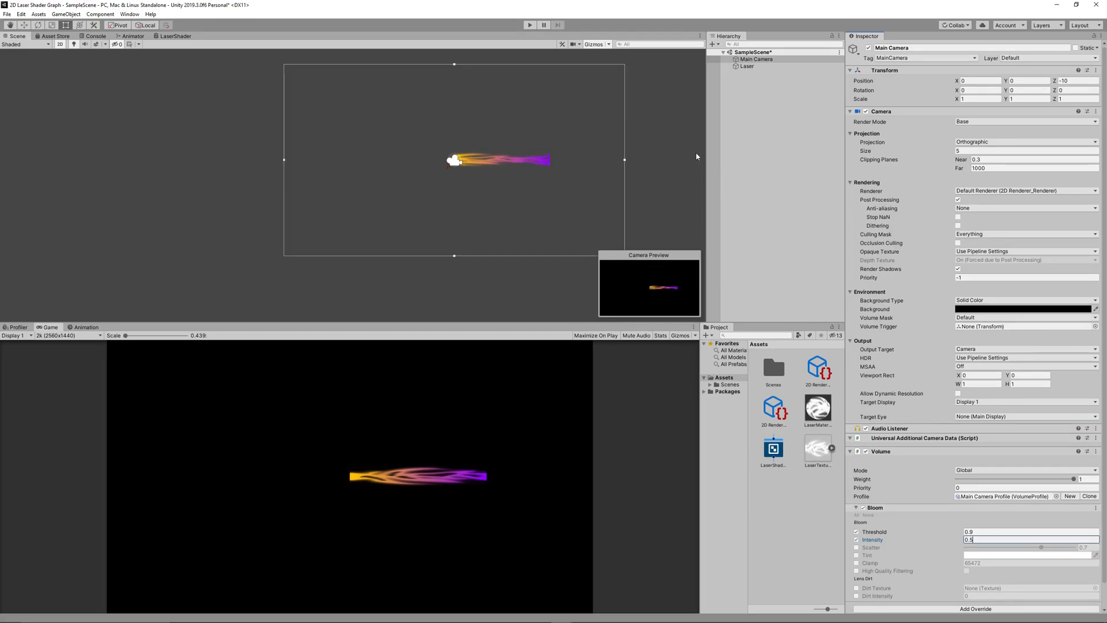
- Add a Color property to the LaserShader graph, in HDR mode with an opaque white default
{"action": "left_click", "coordinate": [169, 36]}
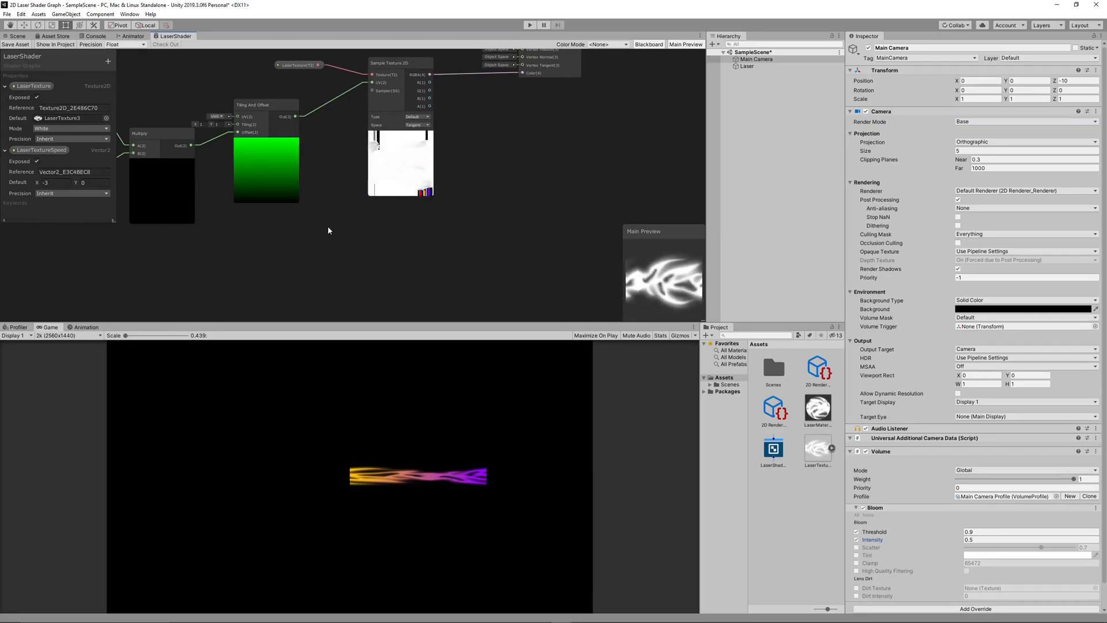
{"action": "left_click", "coordinate": [108, 60]}
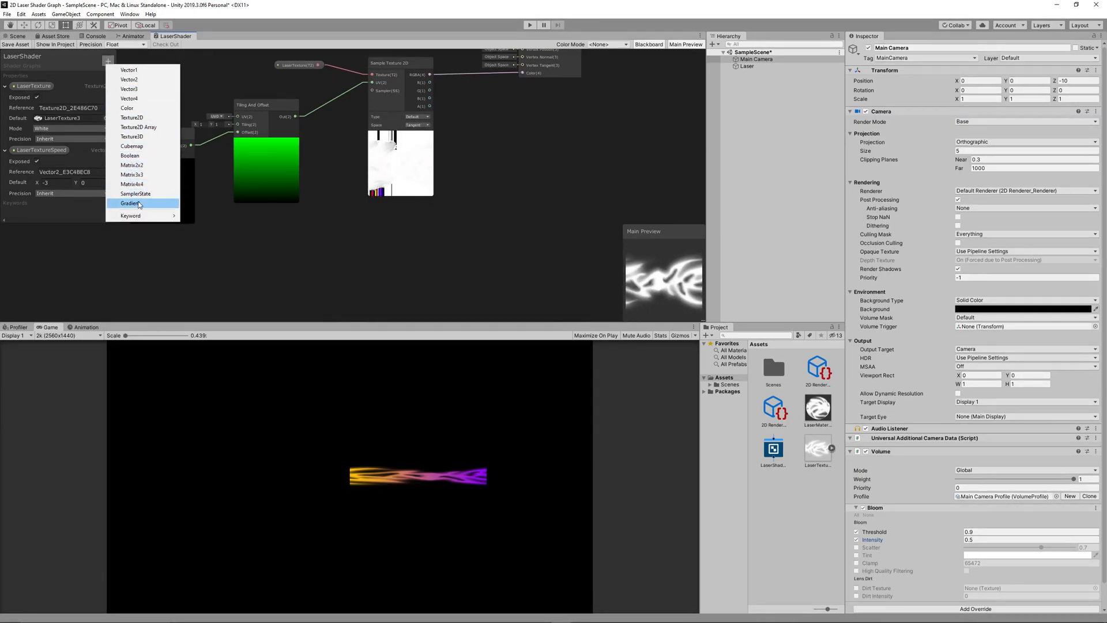
{"action": "left_click", "coordinate": [128, 108]}
{"action": "left_click", "coordinate": [58, 182]}
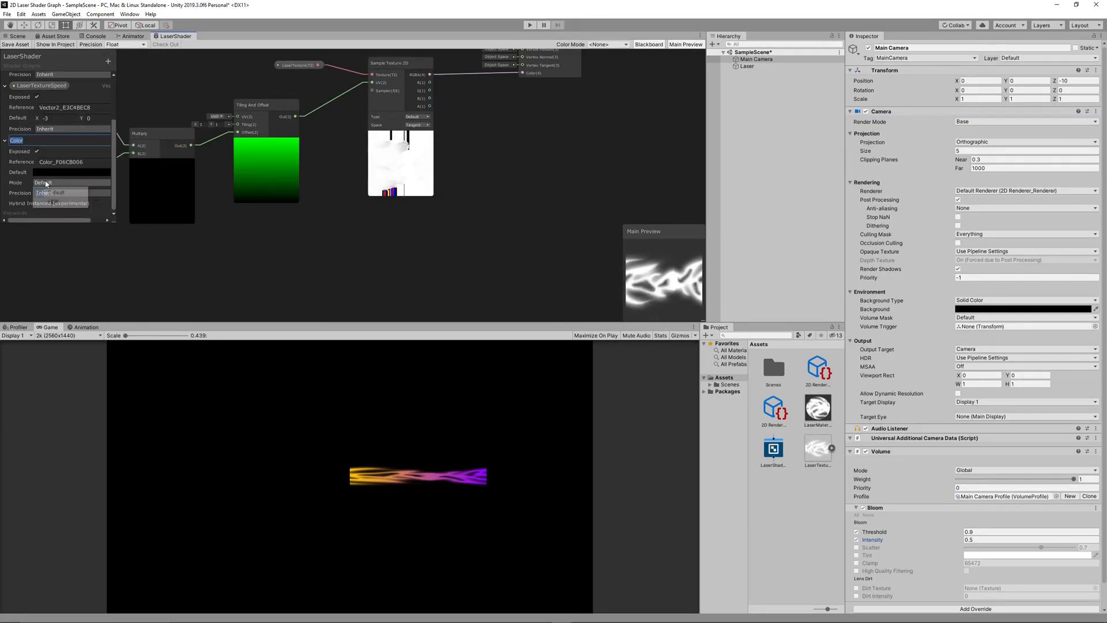
{"action": "left_click", "coordinate": [47, 202]}
{"action": "left_click", "coordinate": [69, 172]}
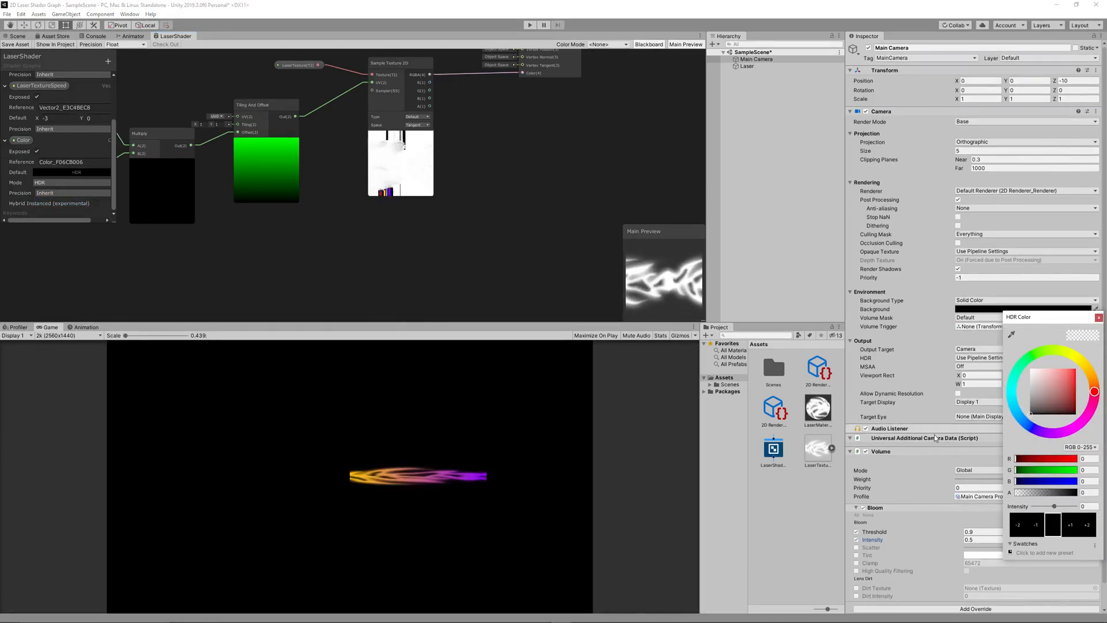
{"action": "left_click_drag", "start_coordinate": [1048, 497], "coordinate": [1094, 492]}
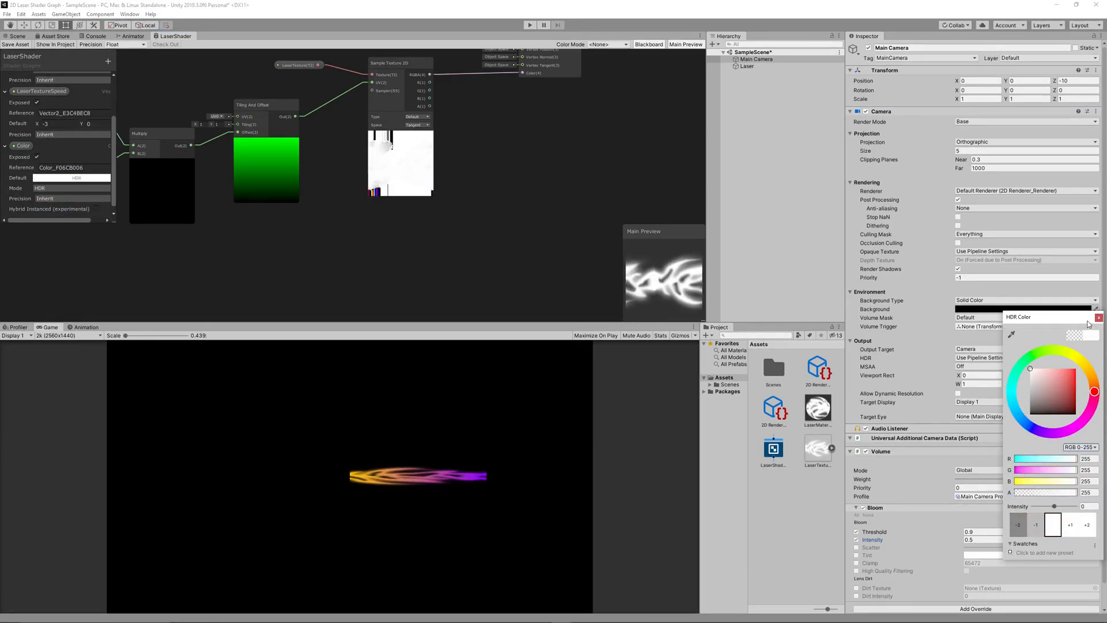
{"action": "left_click", "coordinate": [1099, 318]}
- Add a Multiply node below the texture sample and connect the Color property to its B input
{"action": "right_click", "coordinate": [469, 231]}
{"action": "left_click", "coordinate": [478, 237]}
{"action": "type", "text": "mu"}
{"action": "key", "text": "Return"}
{"action": "left_click_drag", "start_coordinate": [501, 272], "coordinate": [500, 254]}
{"action": "left_click_drag", "start_coordinate": [413, 252], "coordinate": [473, 247]}
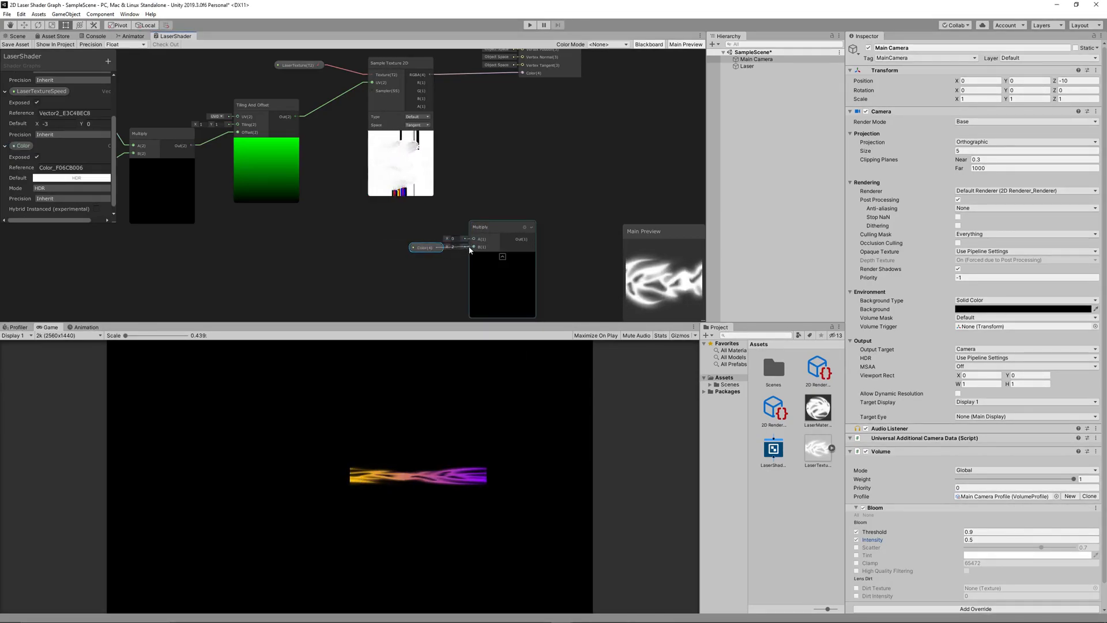
- Connect the texture sample's RGBA to Multiply A and the Multiply output to the Sprite Unlit Master's Color, and save the shader
{"action": "left_click_drag", "start_coordinate": [430, 76], "coordinate": [476, 242]}
{"action": "left_click_drag", "start_coordinate": [546, 61], "coordinate": [579, 130]}
{"action": "left_click_drag", "start_coordinate": [532, 255], "coordinate": [555, 146]}
{"action": "left_click", "coordinate": [22, 45]}
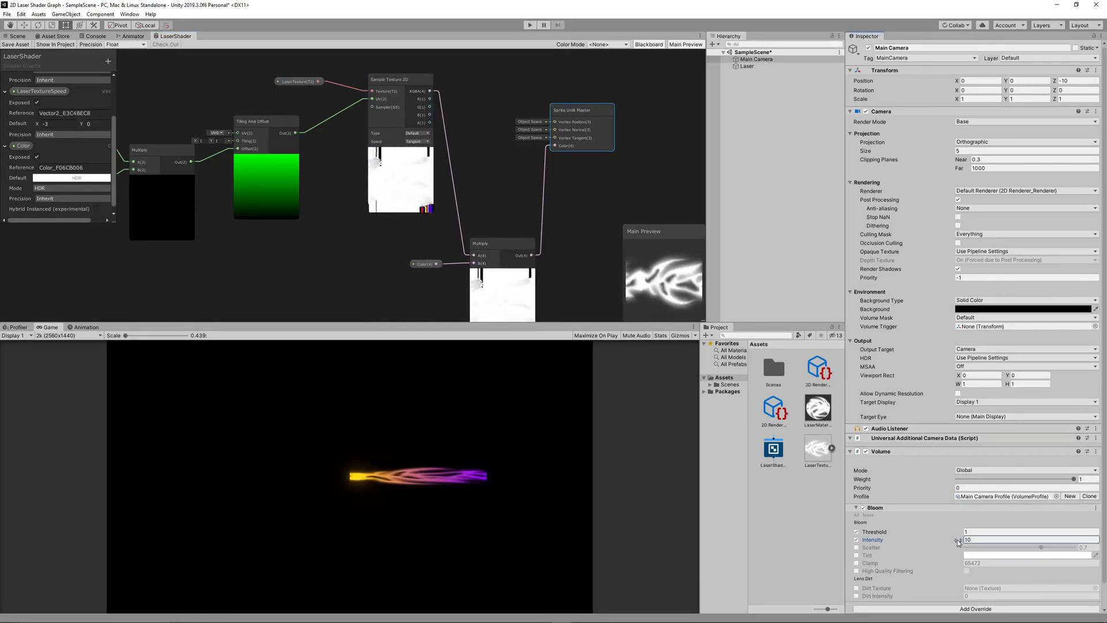
- Raise the Bloom override's Intensity to about 12
{"action": "left_click_drag", "start_coordinate": [958, 542], "coordinate": [988, 539]}
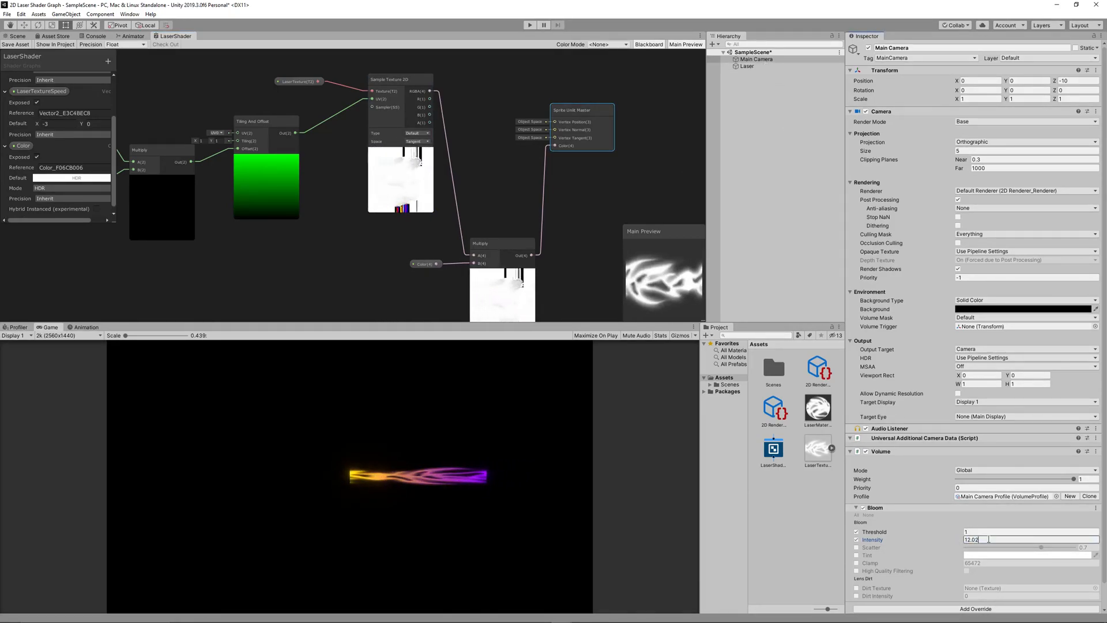
{"action": "left_click", "coordinate": [971, 532]}
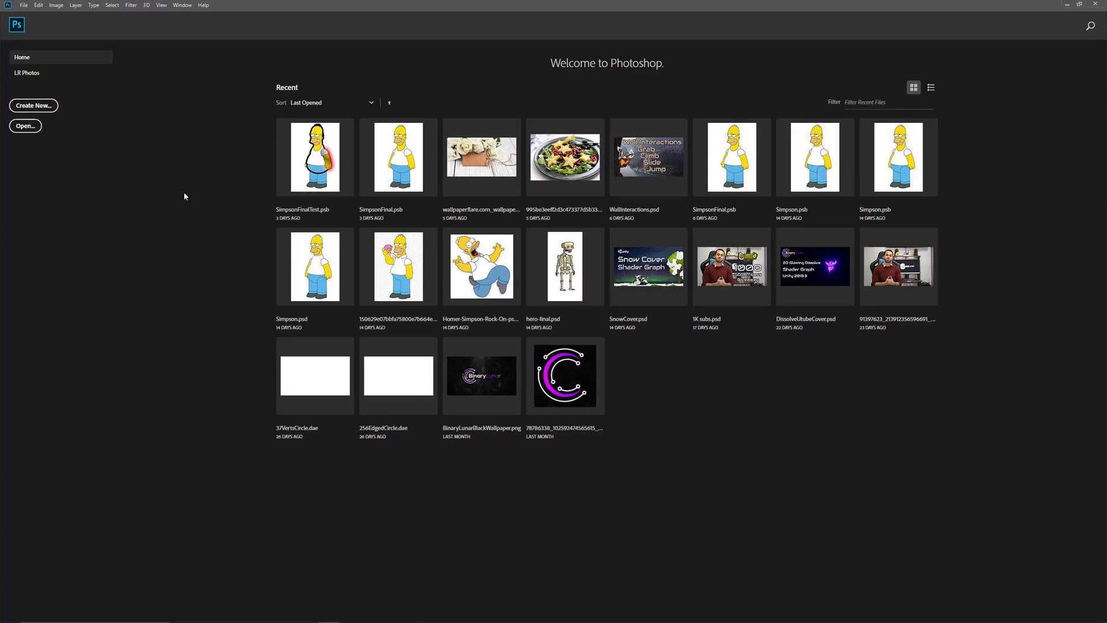
- In Photoshop, create a new 512 x 512 pixel document with a black (000000) background
{"action": "left_click", "coordinate": [33, 106]}
{"action": "left_click", "coordinate": [462, 294]}
{"action": "left_click", "coordinate": [922, 302]}
{"action": "type", "text": "000000"}
{"action": "left_click", "coordinate": [919, 222]}
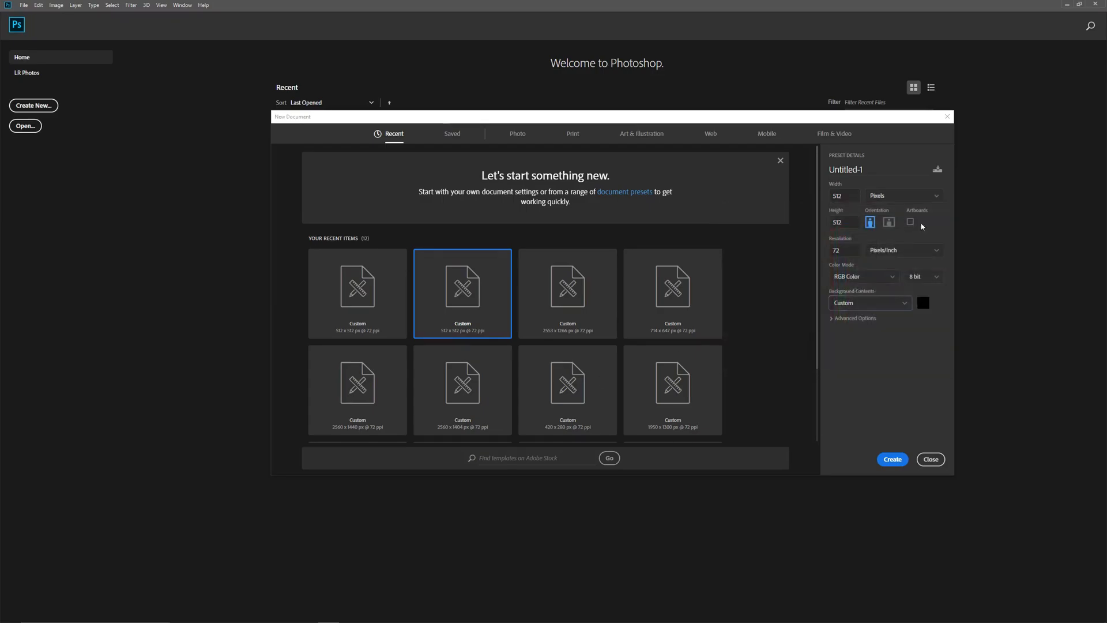
{"action": "left_click", "coordinate": [893, 459]}
- With the Gradient tool, edit a white gradient with transparent ends and 100% opacity stops inside them, the far one at location 91%
{"action": "left_click", "coordinate": [9, 180]}
{"action": "left_click_drag", "start_coordinate": [8, 180], "coordinate": [40, 179]}
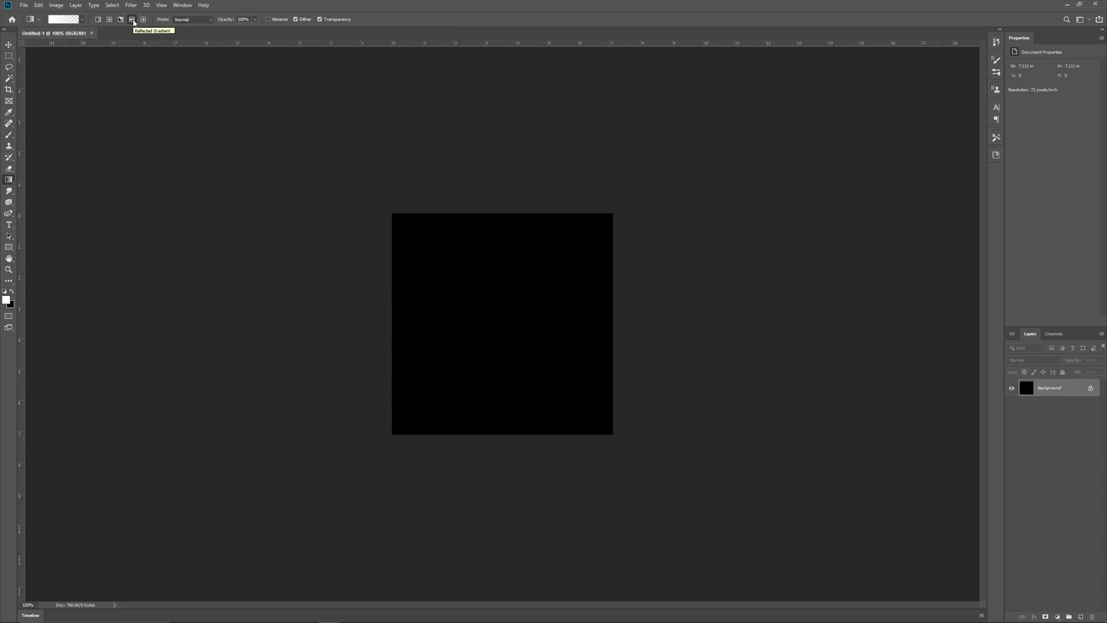
{"action": "left_click", "coordinate": [63, 20]}
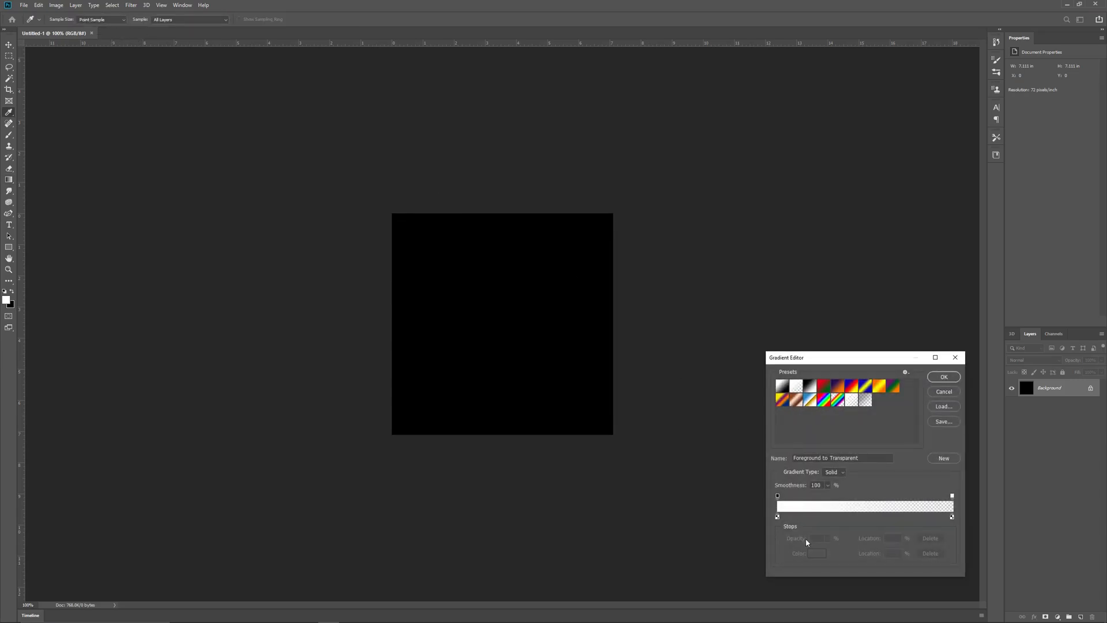
{"action": "left_click_drag", "start_coordinate": [777, 495], "coordinate": [848, 495]}
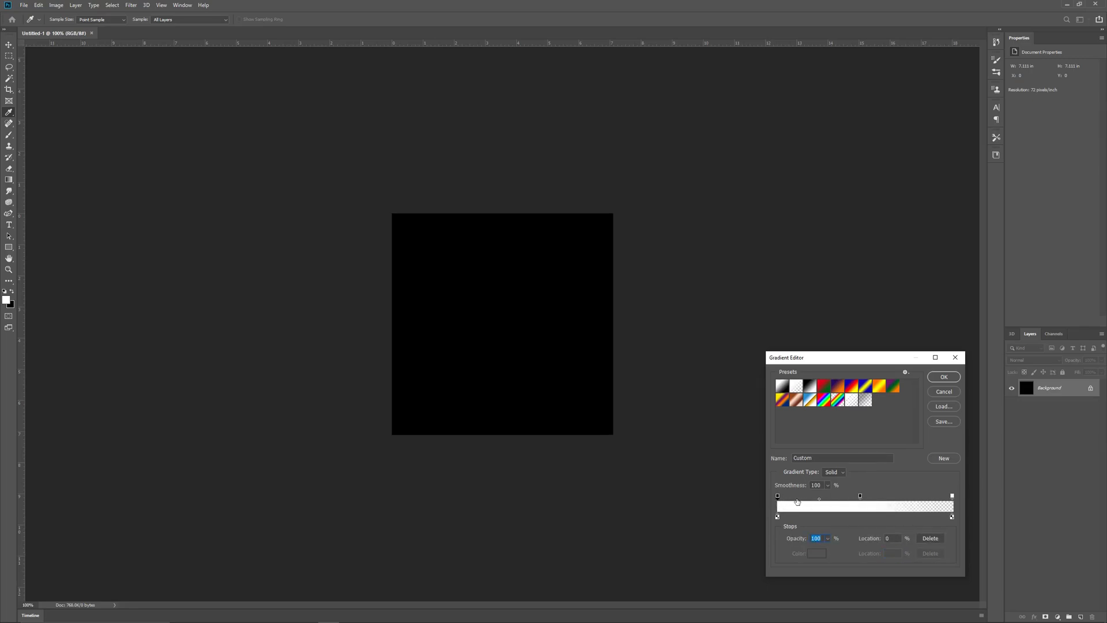
{"action": "type", "text": "25"}
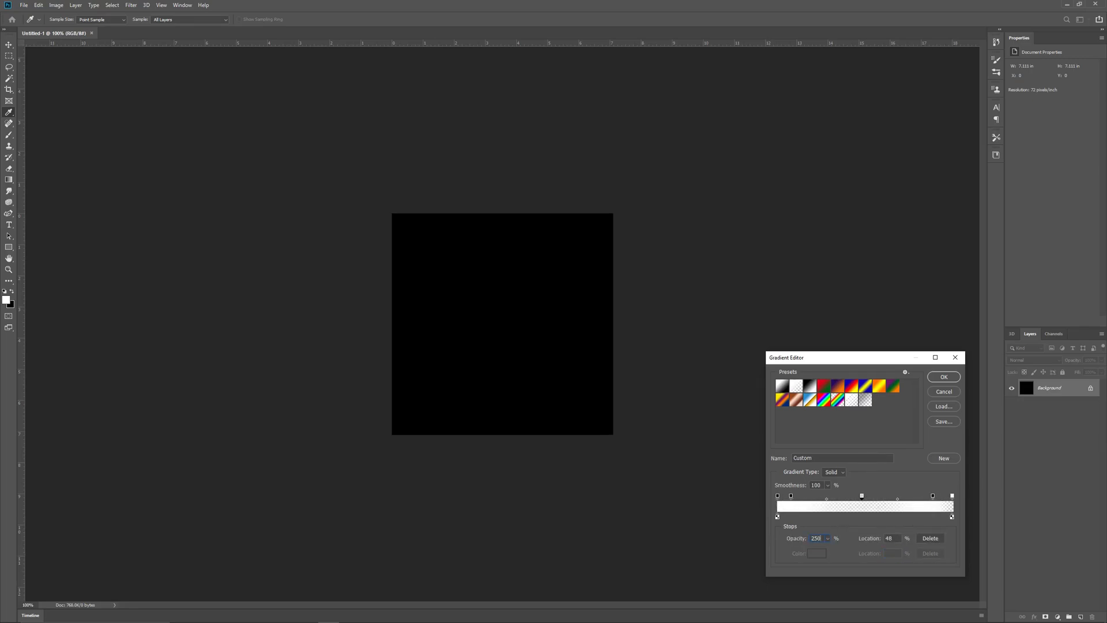
{"action": "left_click_drag", "start_coordinate": [820, 539], "coordinate": [790, 538]}
{"action": "type", "text": "100"}
{"action": "key", "text": "Return"}
{"action": "left_click", "coordinate": [63, 21]}
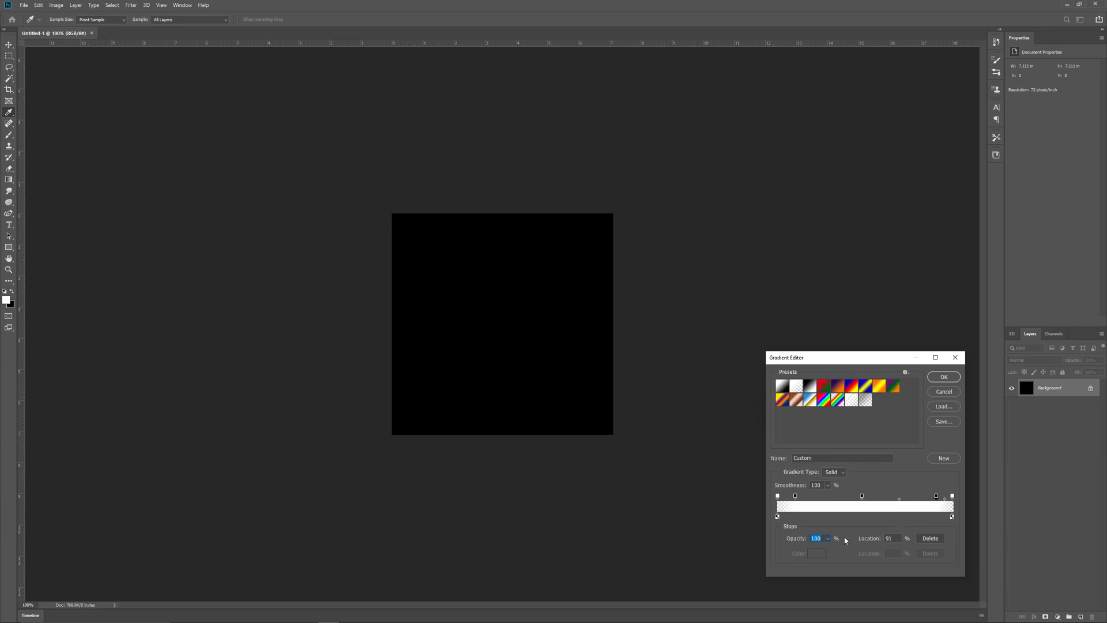
{"action": "key", "text": "Return"}
- Add a new layer, draw the gradient horizontally across the canvas, and delete the black Background layer
{"action": "key", "text": "ctrl+shift+alt+n"}
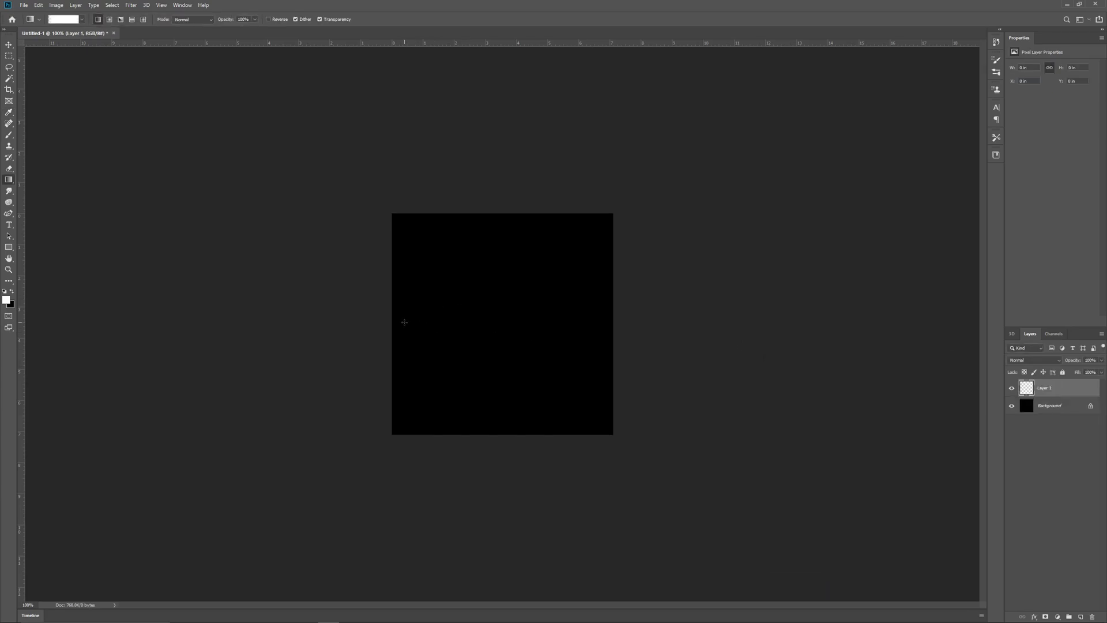
{"action": "left_click_drag", "start_coordinate": [603, 320], "coordinate": [603, 320]}
{"action": "left_click", "coordinate": [1090, 407]}
{"action": "key", "text": "Delete"}
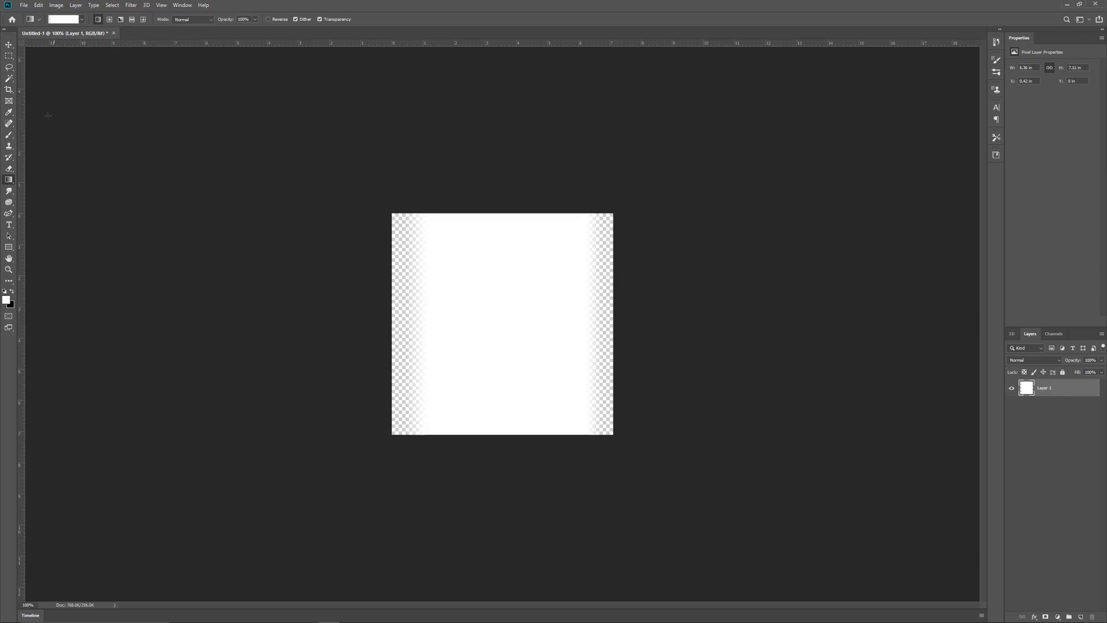
- Export the faded white image as the LaserMask texture
{"action": "left_click", "coordinate": [26, 8]}
{"action": "mouse_move", "coordinate": [58, 118]}
{"action": "left_click", "coordinate": [169, 119]}
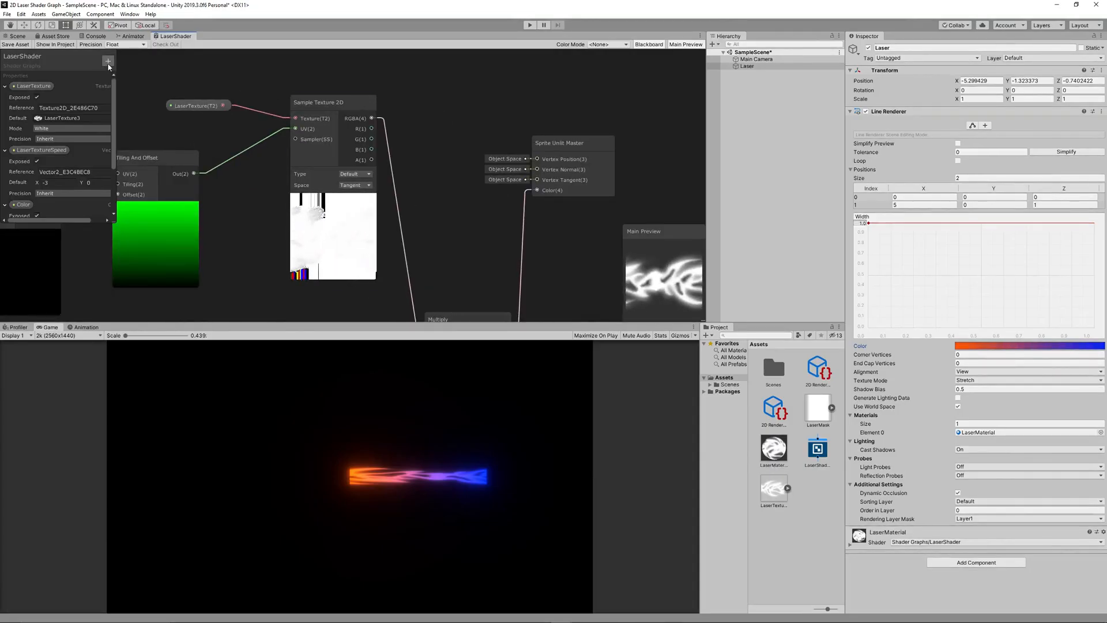
- Back in Unity's LaserShader graph, add a second Sample Texture 2D node and assign LaserMask as its texture
{"action": "left_click", "coordinate": [108, 60]}
{"action": "key", "text": "Escape"}
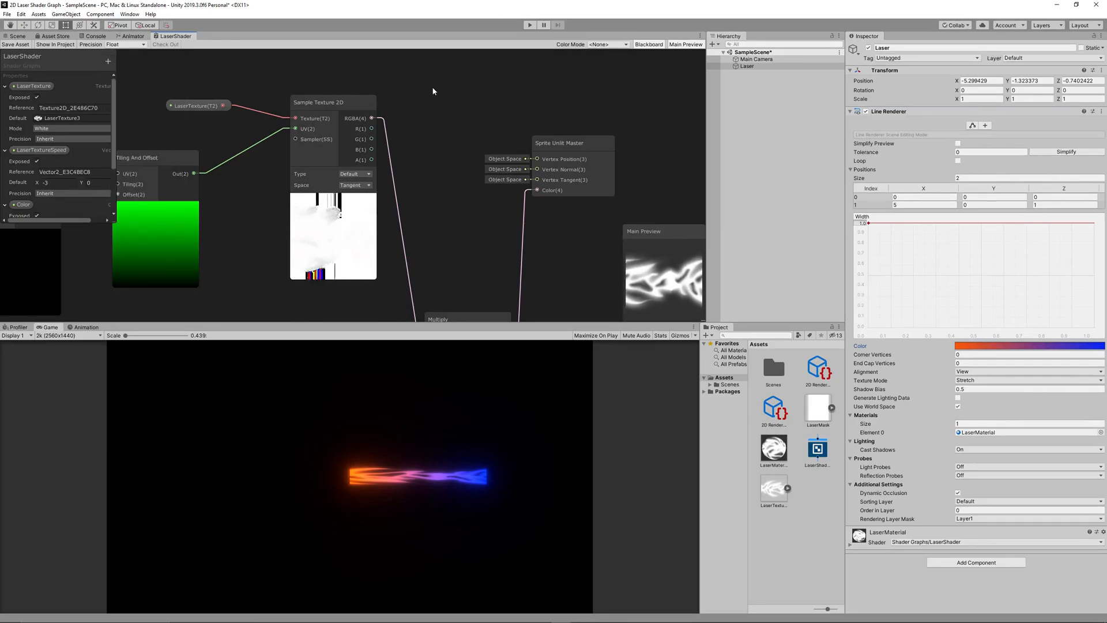
{"action": "right_click", "coordinate": [371, 103]}
{"action": "left_click", "coordinate": [396, 107]}
{"action": "type", "text": "sample"}
{"action": "left_click", "coordinate": [386, 142]}
{"action": "left_click", "coordinate": [367, 112]}
{"action": "left_click_drag", "start_coordinate": [403, 115], "coordinate": [502, 55]}
{"action": "double_click", "coordinate": [742, 155]}
- Add another Multiply node beside the two Sample Texture 2D nodes and arrange the nodes around it
{"action": "scroll", "coordinate": [457, 105], "scroll_direction": "down", "scroll_amount": 3}
{"action": "middle_click_drag", "start_coordinate": [435, 138], "coordinate": [406, 124]}
{"action": "right_click", "coordinate": [402, 123]}
{"action": "left_click", "coordinate": [422, 129]}
{"action": "type", "text": "mul"}
{"action": "left_click", "coordinate": [429, 143]}
{"action": "left_click_drag", "start_coordinate": [430, 142], "coordinate": [538, 164]}
{"action": "left_click_drag", "start_coordinate": [472, 118], "coordinate": [332, 125]}
{"action": "left_click_drag", "start_coordinate": [520, 161], "coordinate": [418, 114]}
{"action": "middle_click_drag", "start_coordinate": [515, 168], "coordinate": [470, 88]}
- Connect the RGBA outputs of the mask and laser texture samples to the new Multiply node's A and B inputs
{"action": "left_click_drag", "start_coordinate": [443, 133], "coordinate": [527, 163]}
{"action": "left_click_drag", "start_coordinate": [394, 85], "coordinate": [439, 130]}
{"action": "scroll", "coordinate": [468, 191], "scroll_direction": "down", "scroll_amount": 2}
{"action": "left_click_drag", "start_coordinate": [405, 242], "coordinate": [461, 210]}
{"action": "key", "text": "Escape"}
{"action": "left_click_drag", "start_coordinate": [432, 159], "coordinate": [399, 118]}
{"action": "middle_click_drag", "start_coordinate": [412, 98], "coordinate": [405, 151]}
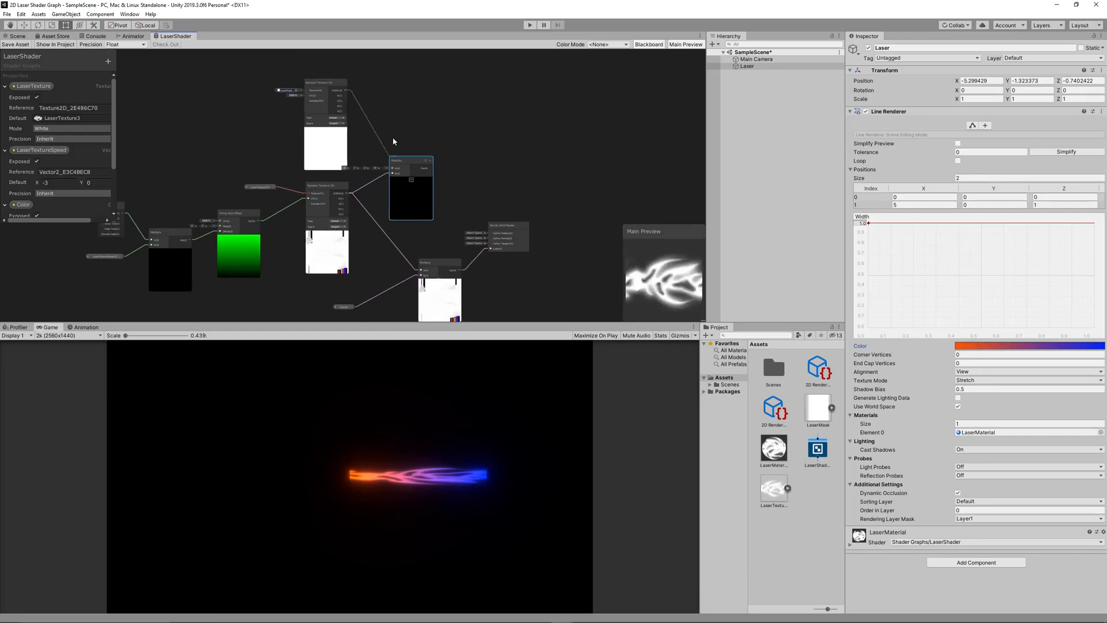
- Enlarge the graph area and delete the direct connection from the laser texture sample to the color Multiply node
{"action": "scroll", "coordinate": [396, 133], "scroll_direction": "up", "scroll_amount": 3}
{"action": "left_click_drag", "start_coordinate": [428, 323], "coordinate": [439, 487]}
{"action": "middle_click_drag", "start_coordinate": [368, 54], "coordinate": [373, 88]}
{"action": "left_click_drag", "start_coordinate": [299, 78], "coordinate": [395, 235]}
{"action": "middle_click_drag", "start_coordinate": [566, 329], "coordinate": [528, 259]}
{"action": "left_click", "coordinate": [327, 281]}
{"action": "key", "text": "Delete"}
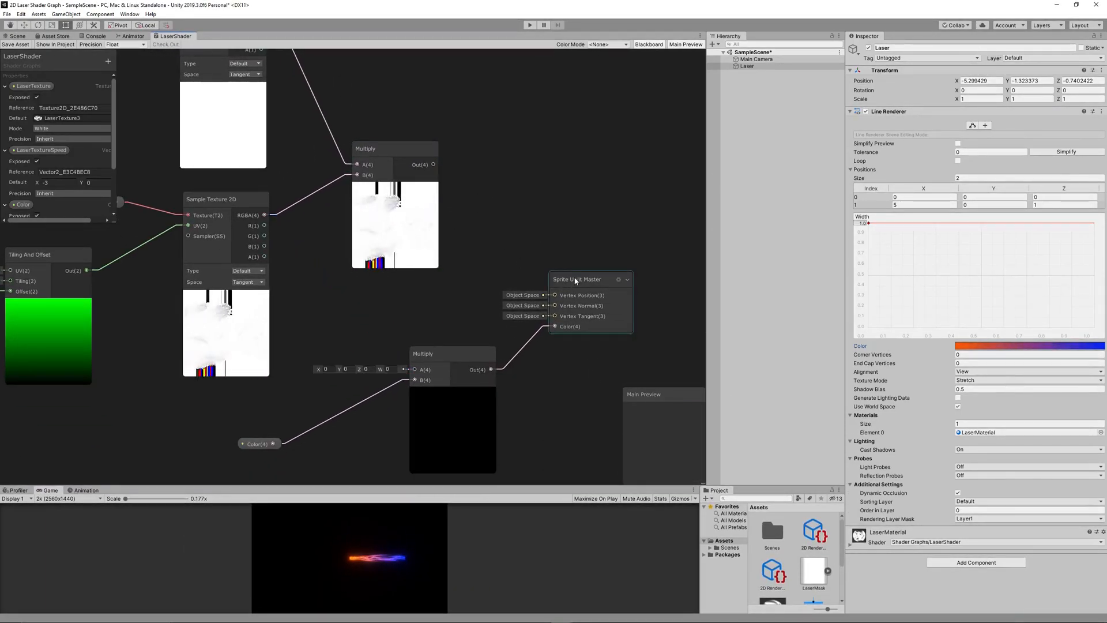
- Reposition the master, color Multiply and Color nodes, and connect the mask Multiply's output to the color Multiply's A input
{"action": "left_click_drag", "start_coordinate": [573, 279], "coordinate": [614, 261]}
{"action": "left_click_drag", "start_coordinate": [453, 353], "coordinate": [492, 322]}
{"action": "left_click_drag", "start_coordinate": [256, 443], "coordinate": [345, 377]}
{"action": "left_click_drag", "start_coordinate": [433, 165], "coordinate": [454, 337]}
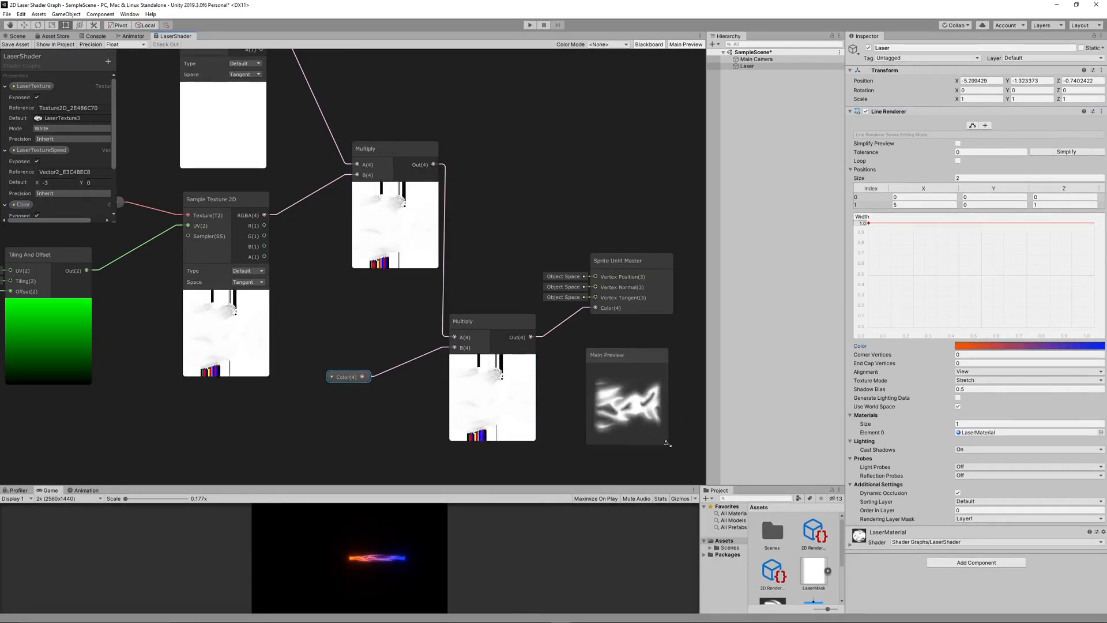
- Enlarge the Game view and turn off Use World Space on the Laser's Line Renderer
{"action": "left_click_drag", "start_coordinate": [406, 486], "coordinate": [406, 144]}
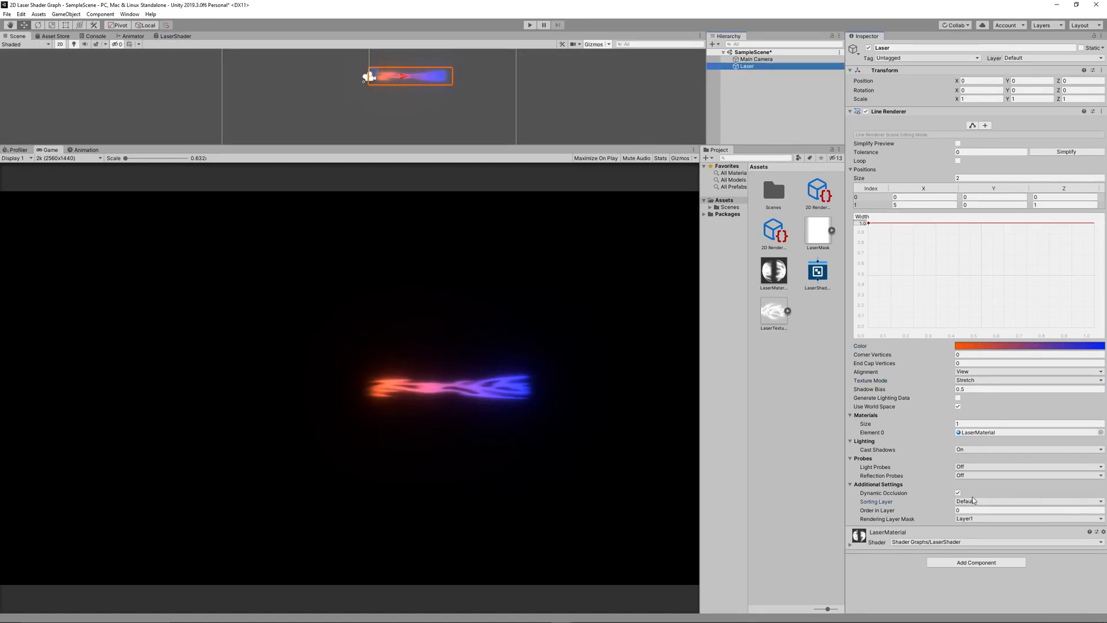
{"action": "left_click", "coordinate": [959, 406]}
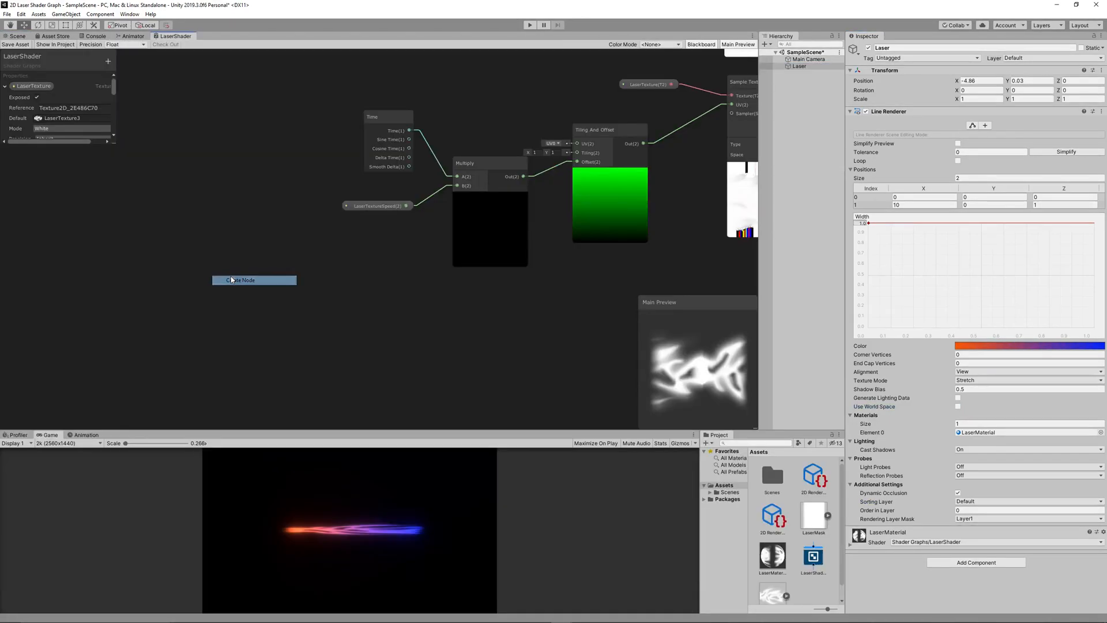
- Add a Simple Noise node below the LaserTextureSpeed property node and set its Scale to 20
{"action": "left_click", "coordinate": [231, 280]}
{"action": "type", "text": "simple"}
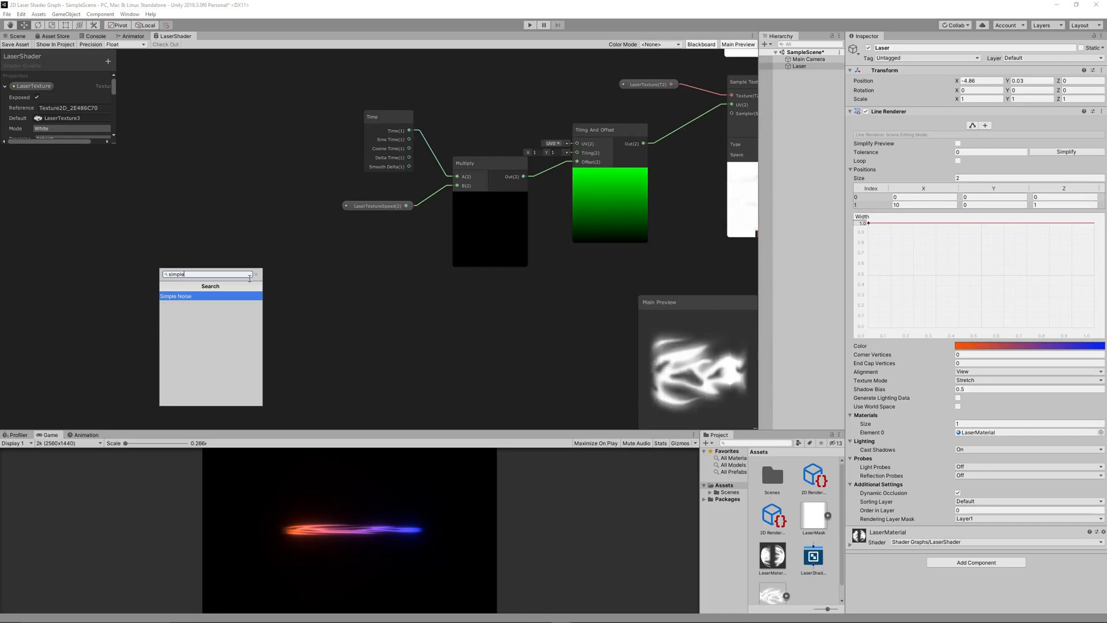
{"action": "key", "text": "Return"}
{"action": "left_click_drag", "start_coordinate": [244, 289], "coordinate": [304, 291]}
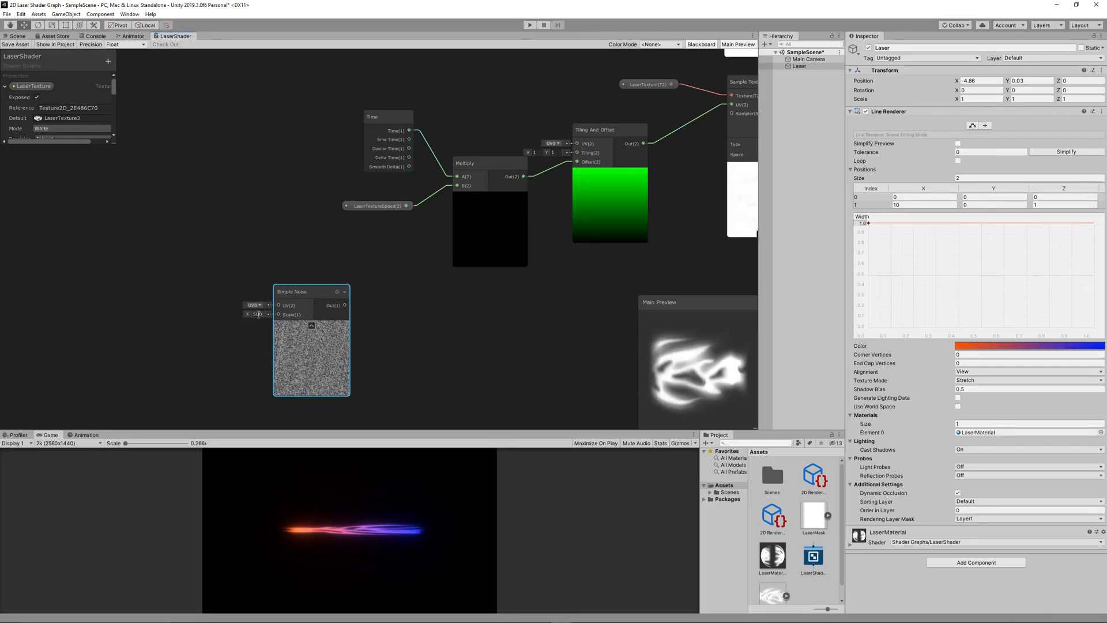
{"action": "type", "text": "20"}
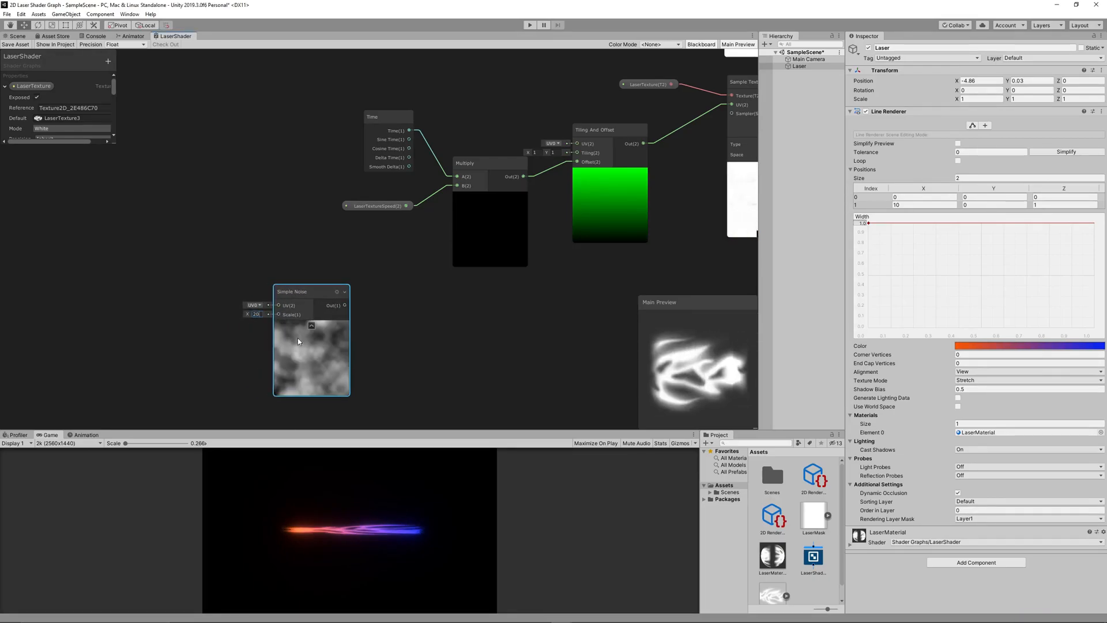
{"action": "left_click_drag", "start_coordinate": [300, 296], "coordinate": [313, 297]}
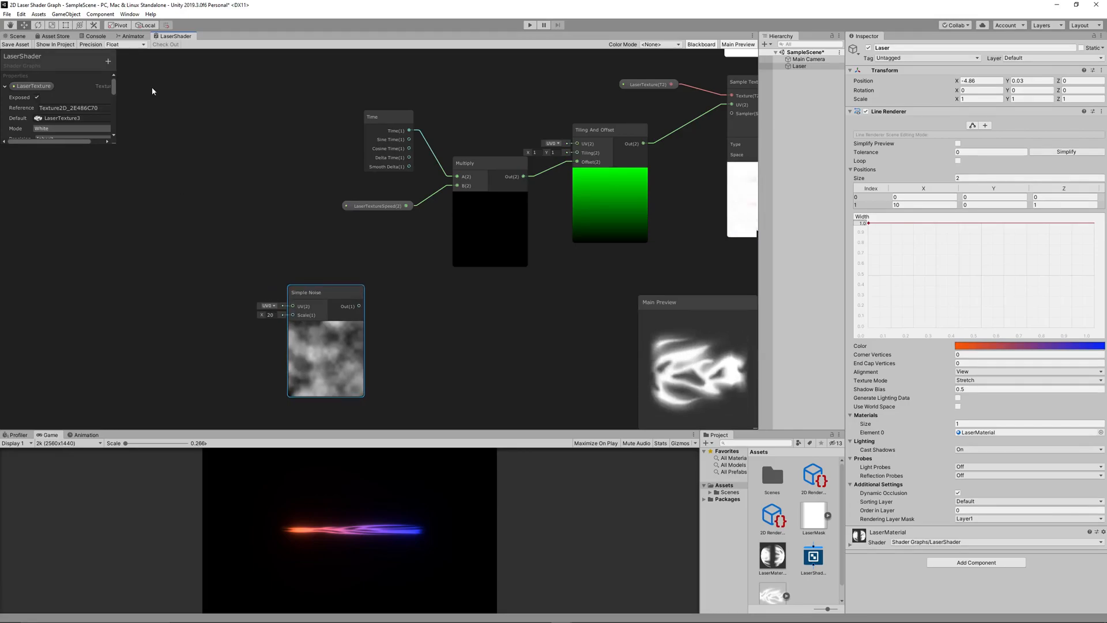
- Add a Vector1 property NoiseScale with default 20, place it in the graph, and connect it to the Simple Noise node's Scale
{"action": "left_click", "coordinate": [108, 62]}
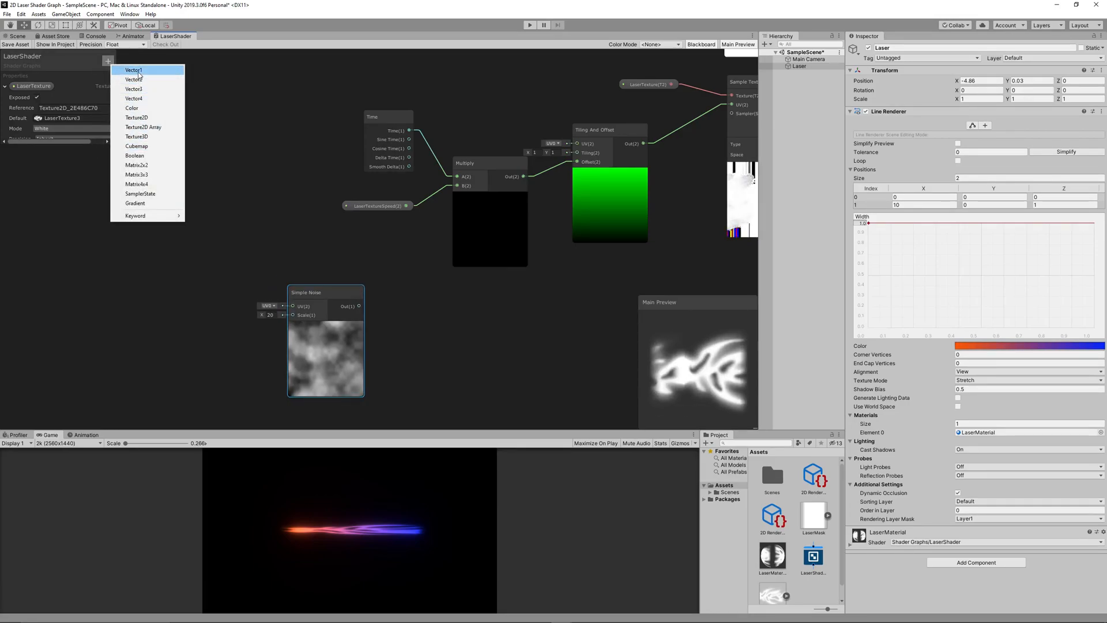
{"action": "left_click", "coordinate": [138, 72]}
{"action": "left_click_drag", "start_coordinate": [114, 148], "coordinate": [117, 275]}
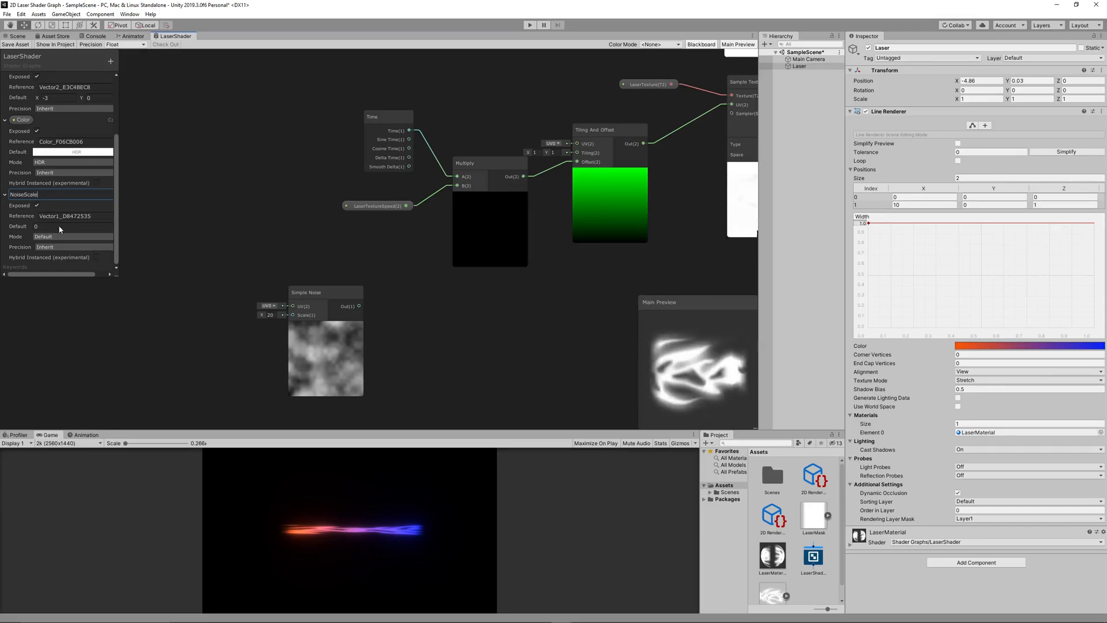
{"action": "left_click", "coordinate": [51, 227]}
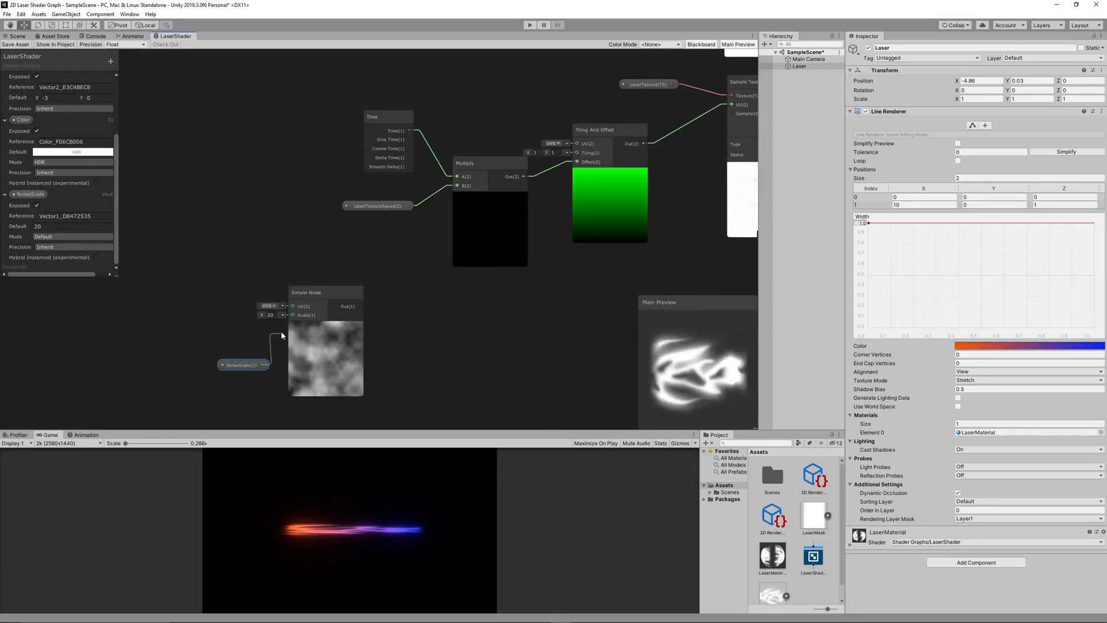
{"action": "left_click_drag", "start_coordinate": [293, 319], "coordinate": [292, 319]}
- Add a Tiling And Offset node beside Simple Noise, connect its output to the noise UV, and test its Offset X
{"action": "middle_click_drag", "start_coordinate": [264, 268], "coordinate": [338, 238]}
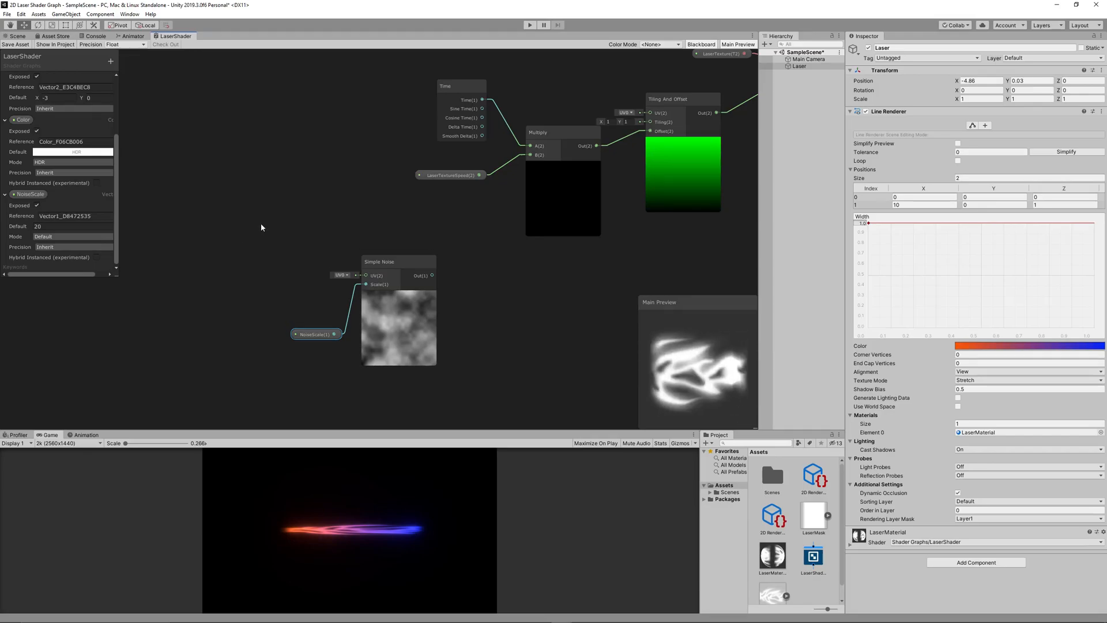
{"action": "right_click", "coordinate": [180, 249]}
{"action": "left_click", "coordinate": [199, 252]}
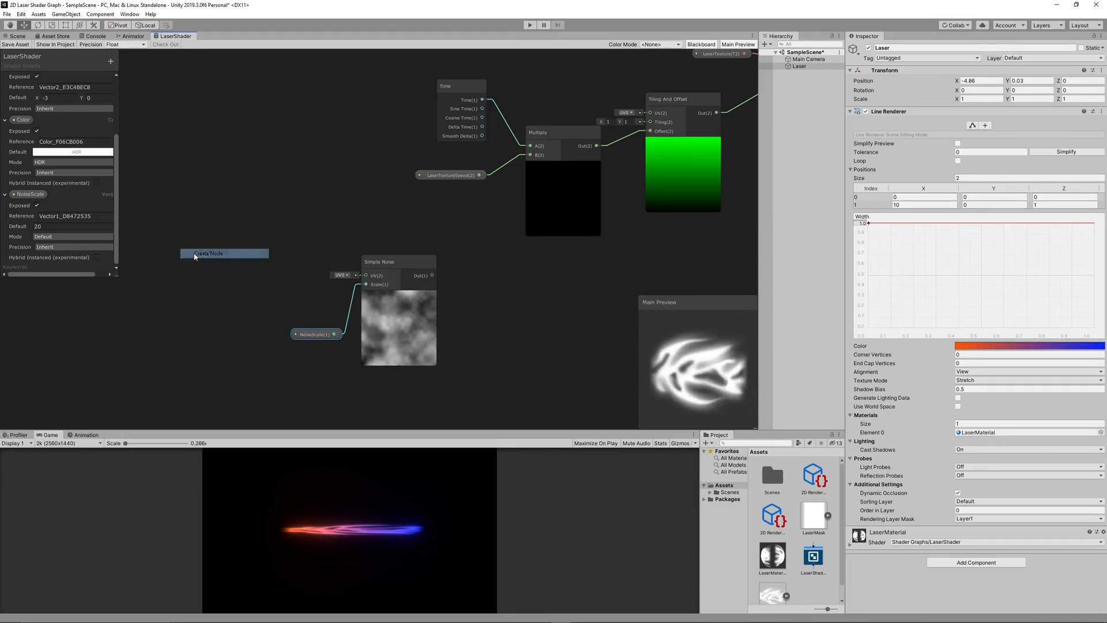
{"action": "type", "text": "til"}
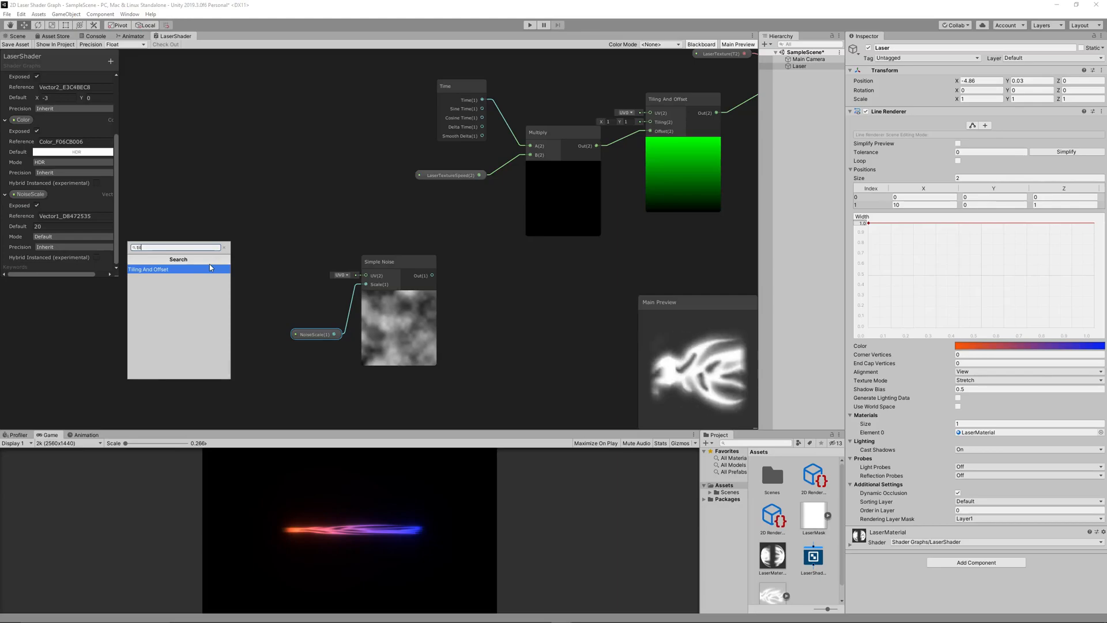
{"action": "key", "text": "Return"}
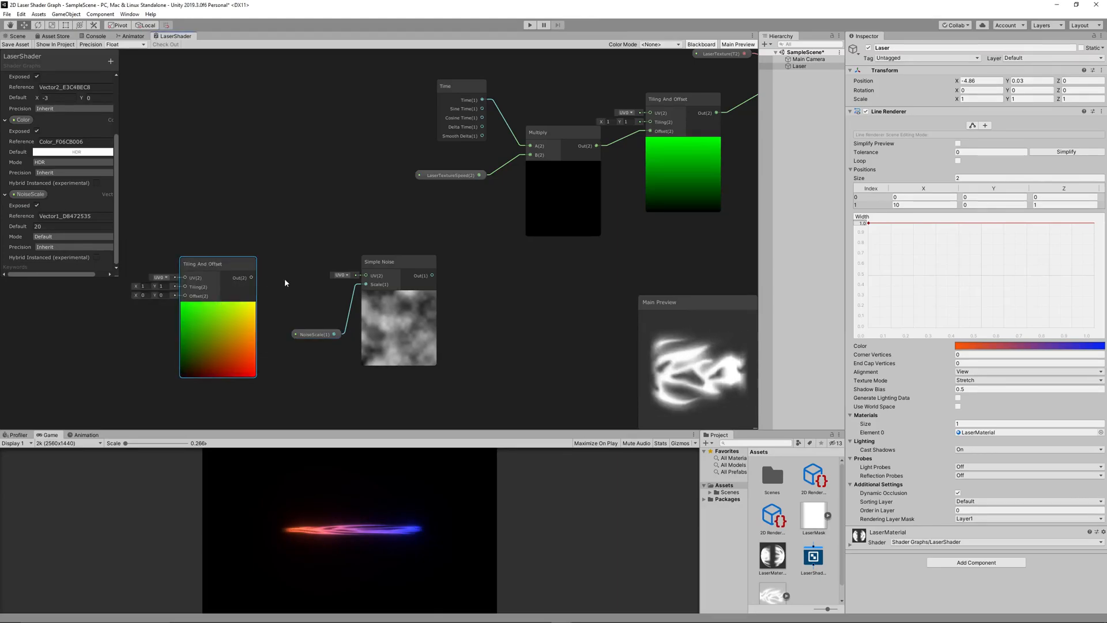
{"action": "left_click_drag", "start_coordinate": [366, 277], "coordinate": [366, 276]}
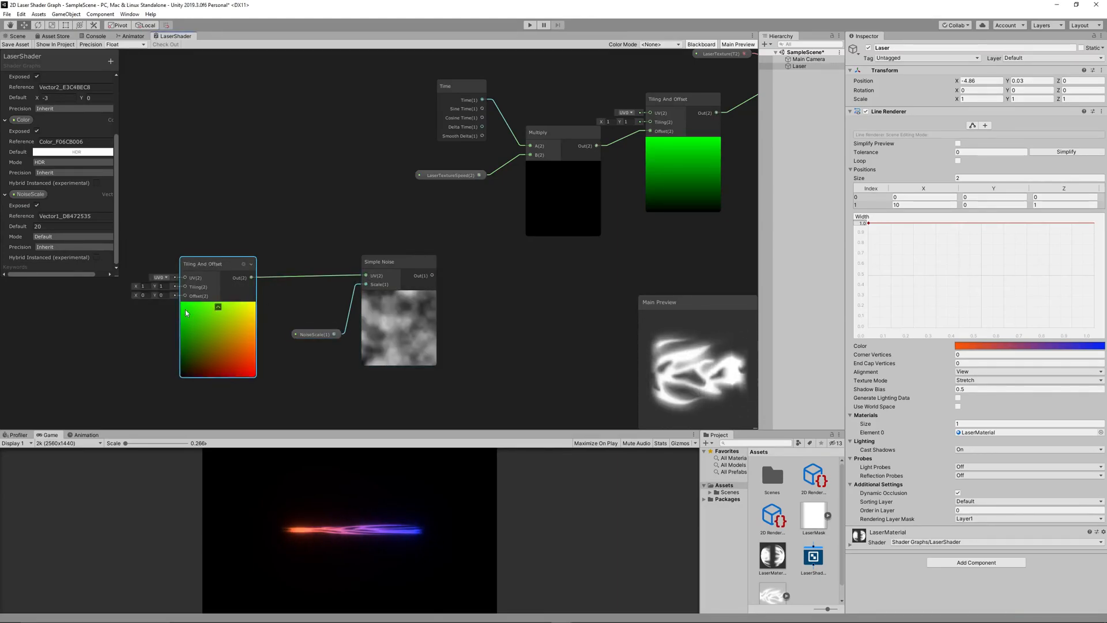
{"action": "left_click_drag", "start_coordinate": [137, 296], "coordinate": [143, 296]}
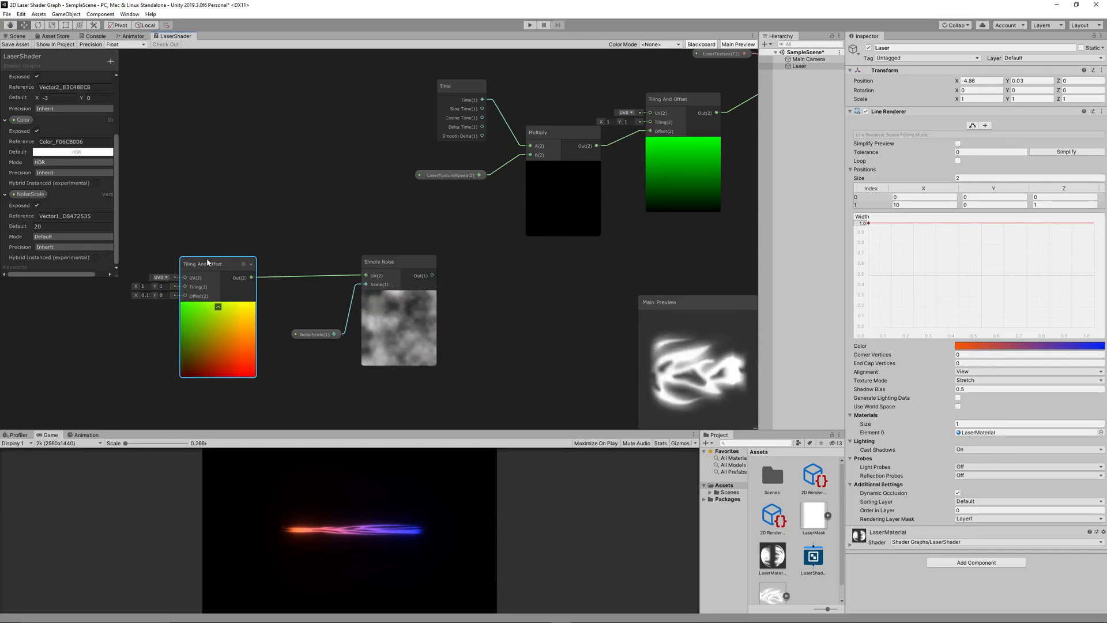
- Add a second Time node and place it above and to the left of the noise's Tiling And Offset node
{"action": "middle_click_drag", "start_coordinate": [205, 229], "coordinate": [344, 205]}
{"action": "right_click", "coordinate": [306, 183]}
{"action": "left_click", "coordinate": [312, 185]}
{"action": "type", "text": "ti"}
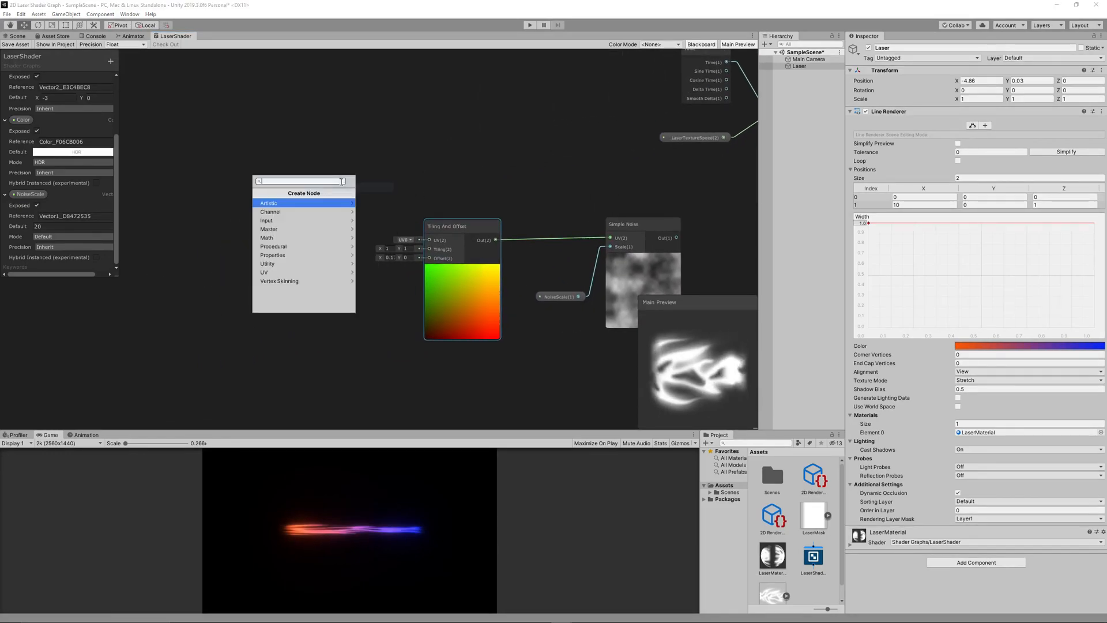
{"action": "type", "text": "me"}
{"action": "key", "text": "Return"}
{"action": "scroll", "coordinate": [361, 181], "scroll_direction": "up", "scroll_amount": 2}
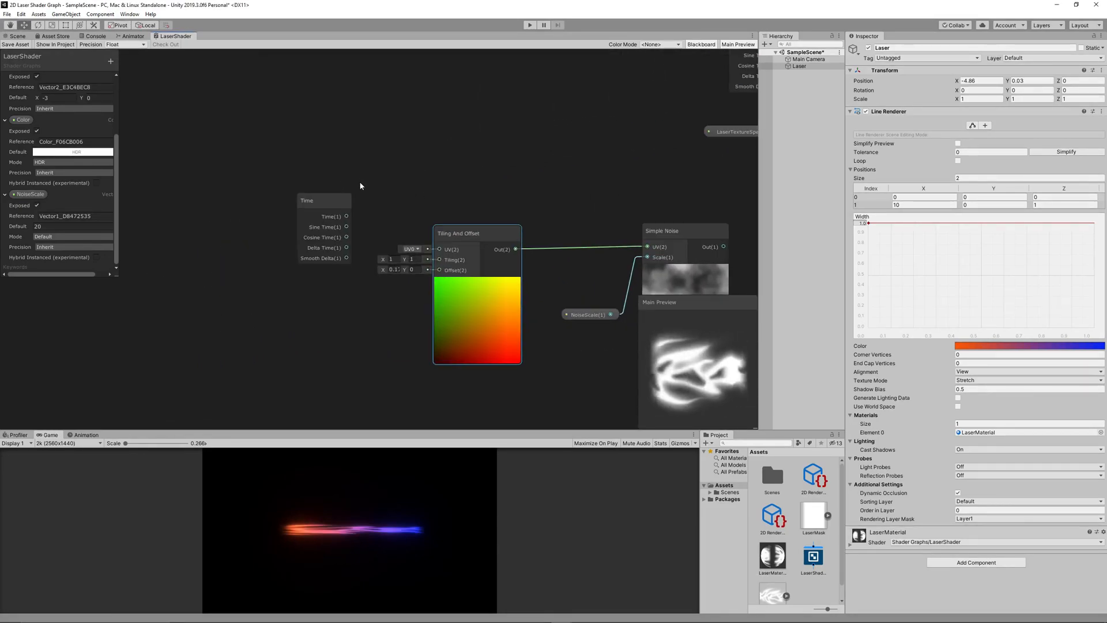
{"action": "middle_click_drag", "start_coordinate": [368, 190], "coordinate": [295, 178]}
{"action": "left_click_drag", "start_coordinate": [259, 185], "coordinate": [207, 168]}
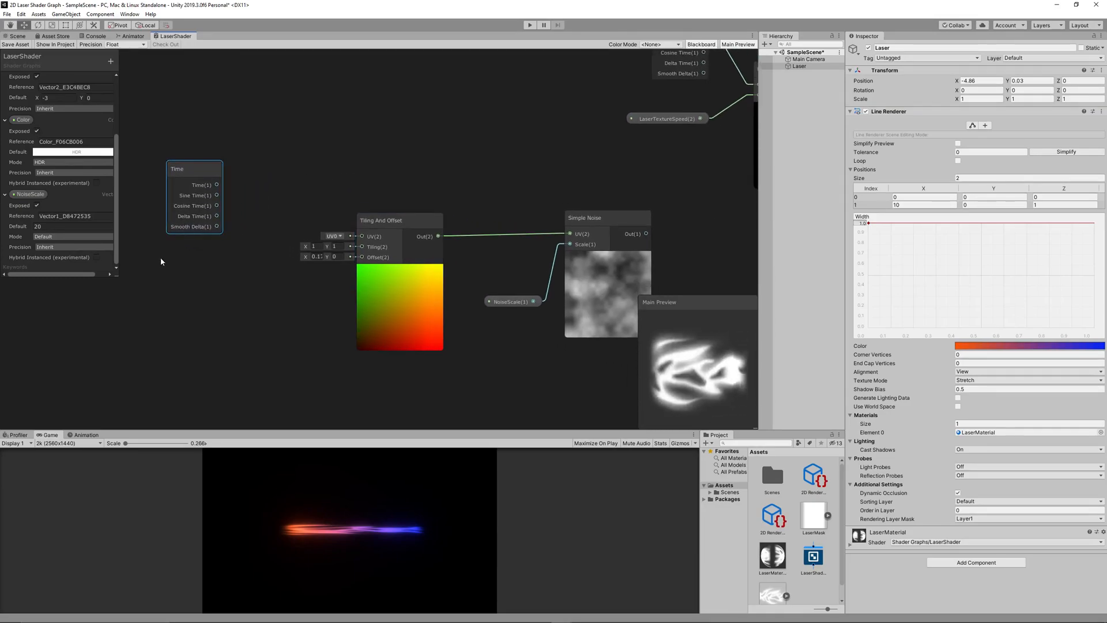
- Add a Vector2 property named NoiseSpeed and place its node below the new Time node
{"action": "left_click", "coordinate": [110, 61]}
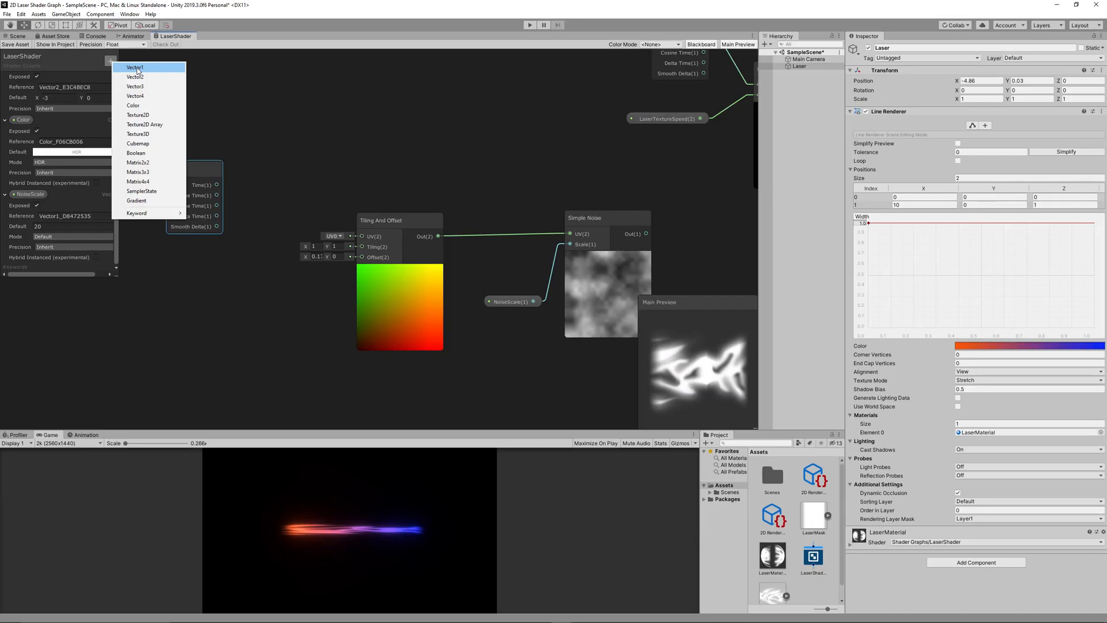
{"action": "left_click", "coordinate": [137, 78]}
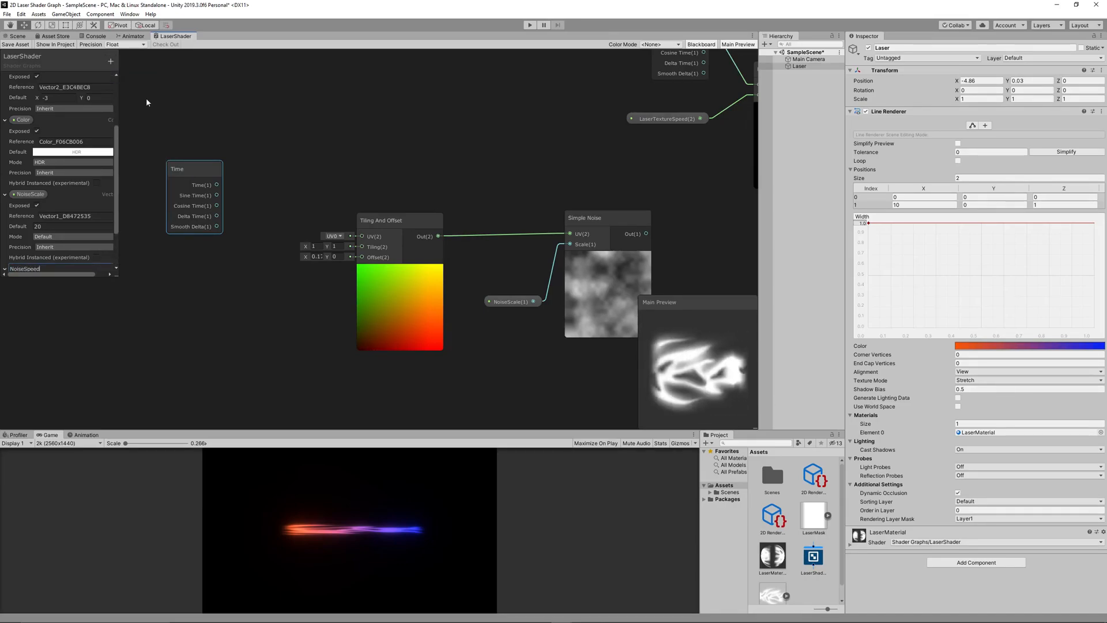
{"action": "scroll", "coordinate": [63, 209], "scroll_direction": "down", "scroll_amount": 2}
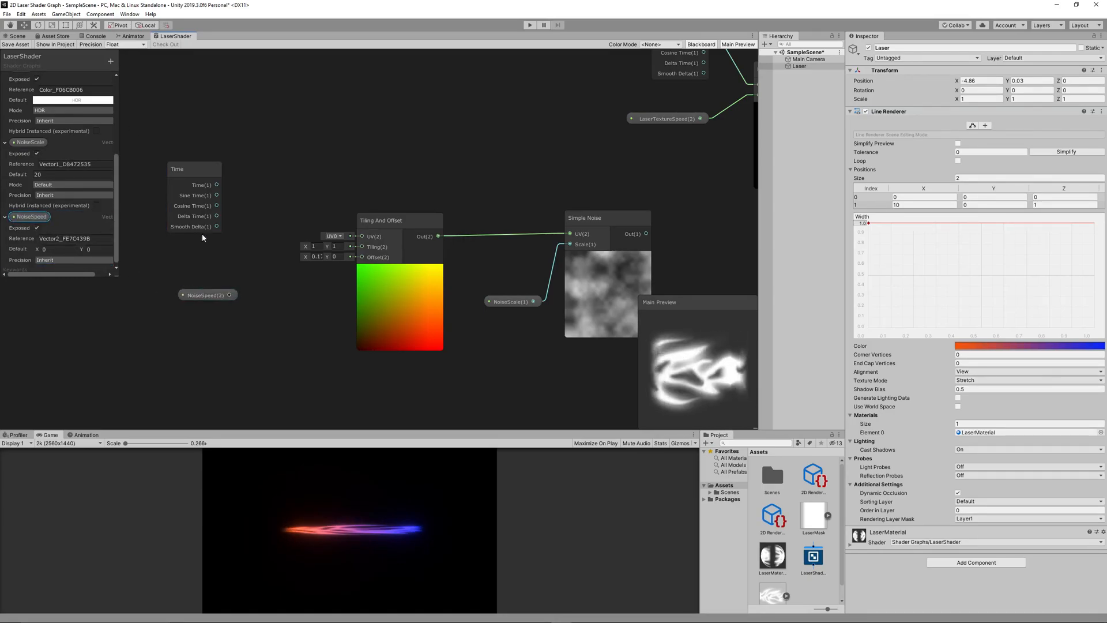
- Add a Multiply node combining Time and NoiseSpeed, and connect its output to the Offset of the noise's Tiling And Offset node
{"action": "right_click", "coordinate": [226, 252]}
{"action": "left_click", "coordinate": [237, 257]}
{"action": "type", "text": "mu"}
{"action": "key", "text": "Return"}
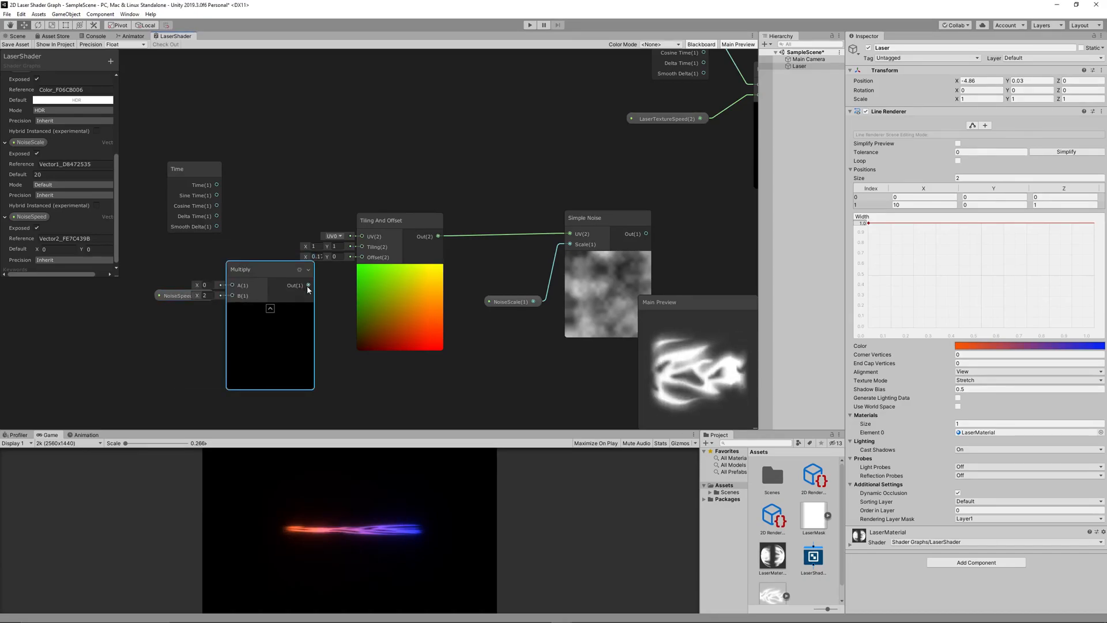
{"action": "left_click_drag", "start_coordinate": [351, 261], "coordinate": [352, 258]}
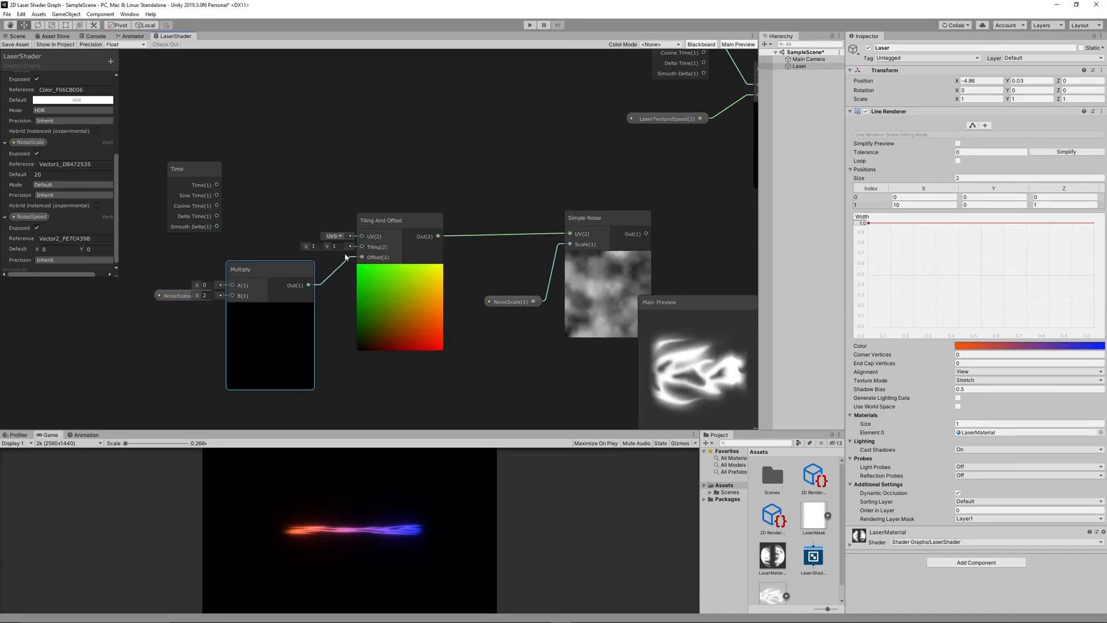
{"action": "mouse_move", "coordinate": [232, 290]}
{"action": "left_mouse_down"}
{"action": "mouse_move", "coordinate": [169, 304]}
{"action": "mouse_move", "coordinate": [229, 297]}
{"action": "left_mouse_up"}
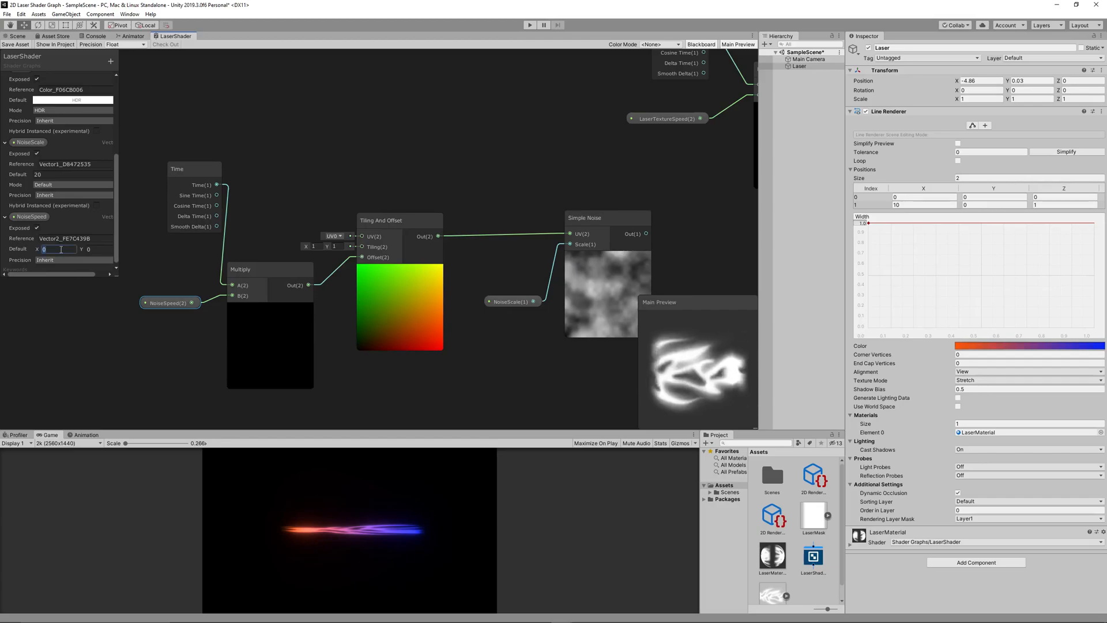
- Set the NoiseSpeed property's default X value to -2
{"action": "left_click", "coordinate": [78, 248]}
{"action": "type", "text": "-2"}
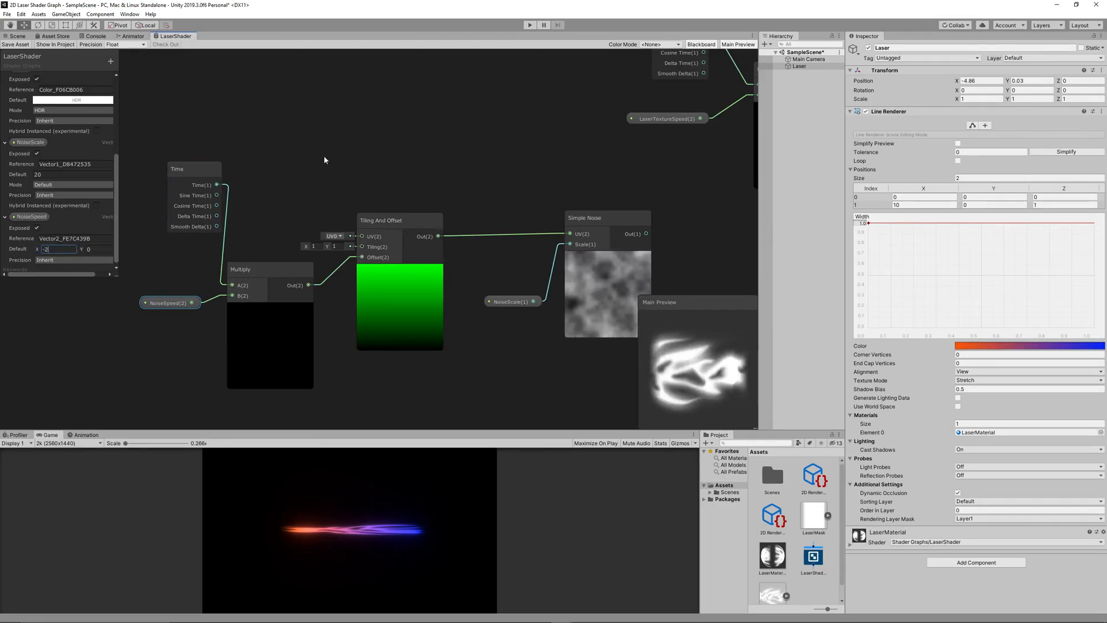
{"action": "middle_click_drag", "start_coordinate": [485, 153], "coordinate": [290, 182]}
{"action": "left_click_drag", "start_coordinate": [391, 250], "coordinate": [398, 254]}
- Add a Power node beside Simple Noise and connect the noise output to its A input
{"action": "middle_click_drag", "start_coordinate": [509, 276], "coordinate": [436, 262]}
{"action": "scroll", "coordinate": [417, 266], "scroll_direction": "down", "scroll_amount": 5}
{"action": "scroll", "coordinate": [414, 267], "scroll_direction": "up", "scroll_amount": 4}
{"action": "scroll", "coordinate": [410, 288], "scroll_direction": "up", "scroll_amount": 1}
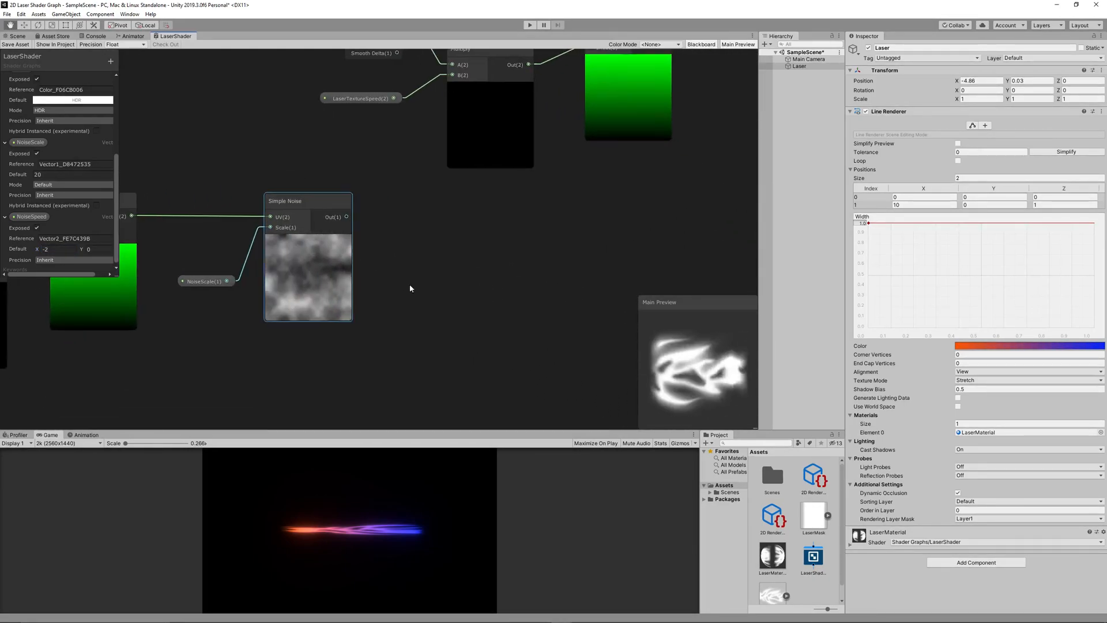
{"action": "right_click", "coordinate": [413, 254]}
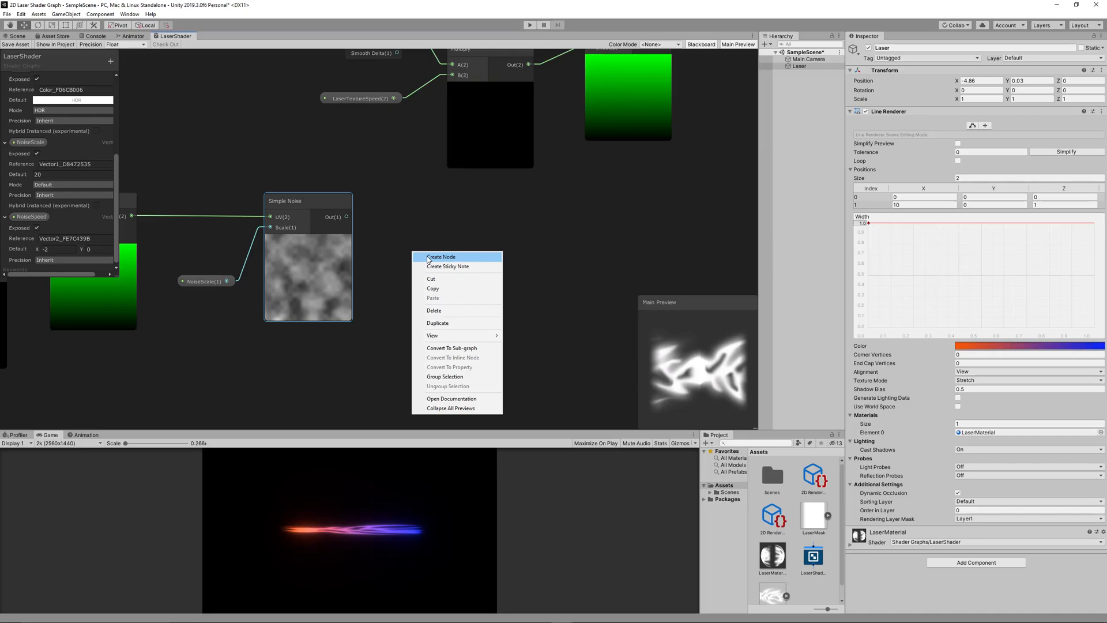
{"action": "left_click", "coordinate": [440, 257]}
{"action": "key", "text": "Return"}
{"action": "left_click_drag", "start_coordinate": [444, 273], "coordinate": [442, 232]}
{"action": "left_click_drag", "start_coordinate": [346, 216], "coordinate": [417, 242]}
{"action": "left_click_drag", "start_coordinate": [439, 230], "coordinate": [442, 213]}
- Add a Vector1 property NoiseStrength with default 0.1 and connect it to the Power node's B input
{"action": "left_click", "coordinate": [111, 61]}
{"action": "left_click", "coordinate": [141, 71]}
{"action": "type", "text": "noi"}
{"action": "key", "text": "BackSpace"}
{"action": "key", "text": "BackSpace"}
{"action": "key", "text": "BackSpace"}
{"action": "type", "text": "NoiseStrength"}
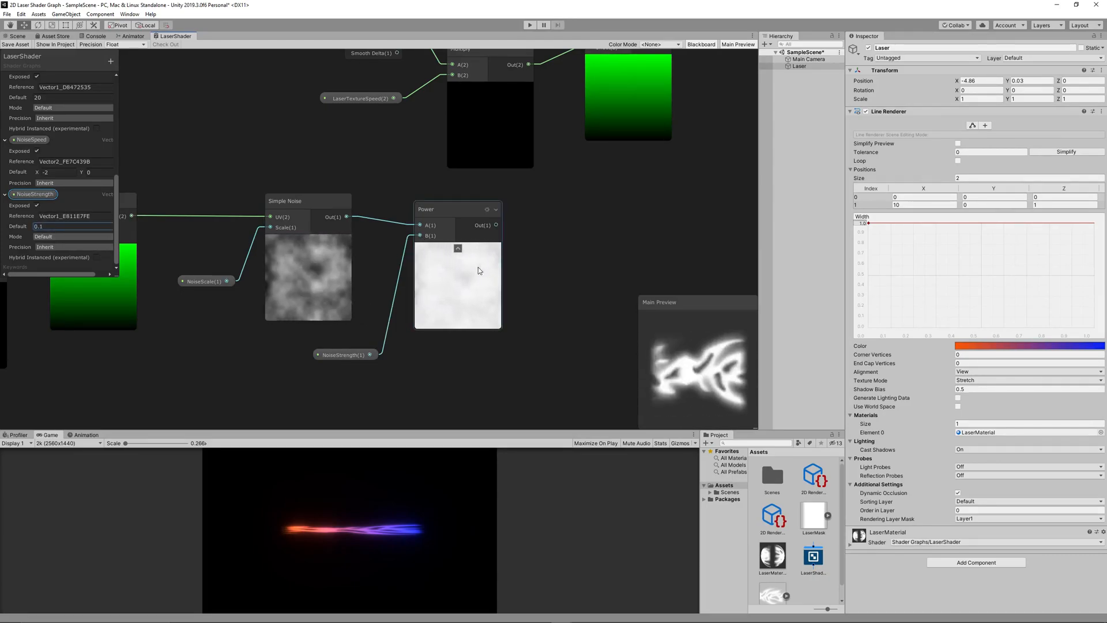
- Add an Add node beside Power and connect the Power output to its B input
{"action": "right_click", "coordinate": [462, 290]}
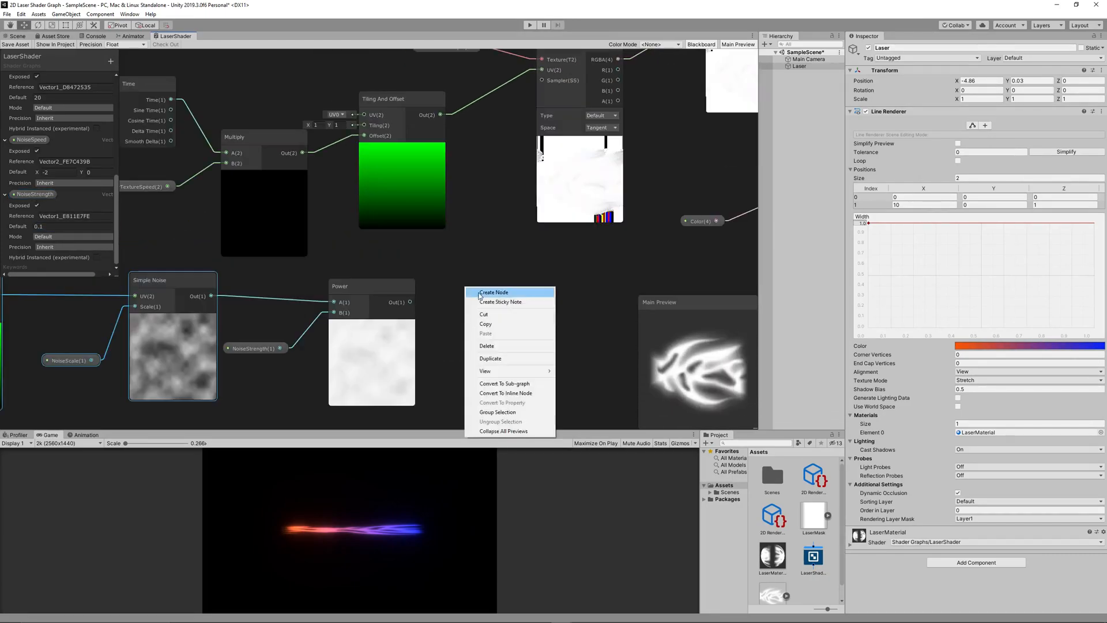
{"action": "left_click", "coordinate": [488, 295]}
{"action": "type", "text": "add"}
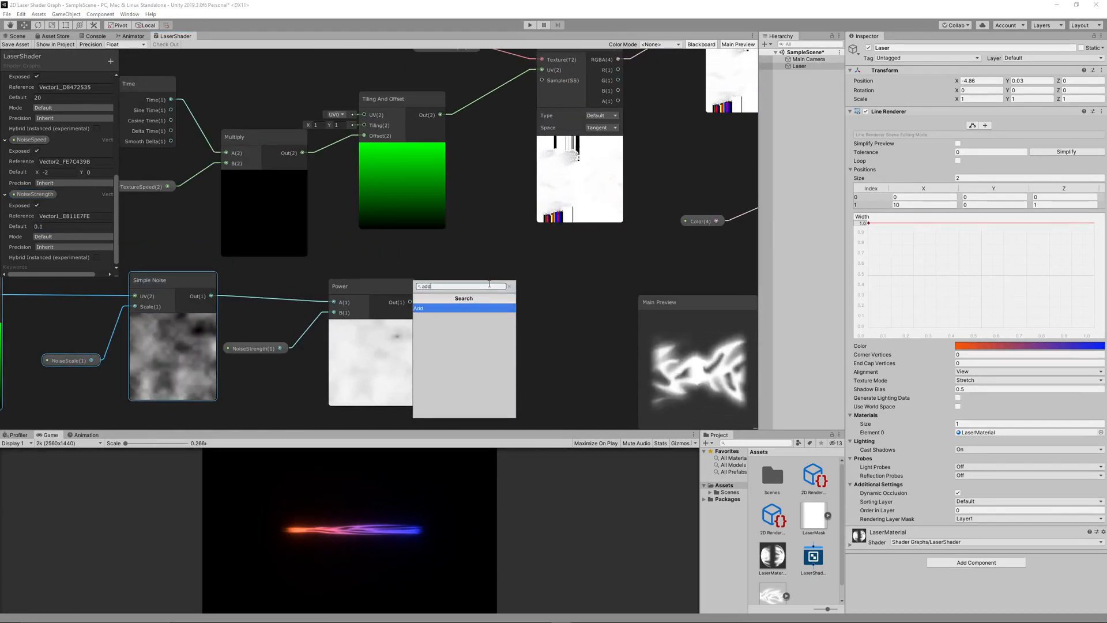
{"action": "key", "text": "Return"}
{"action": "left_click_drag", "start_coordinate": [494, 289], "coordinate": [487, 267]}
{"action": "left_click_drag", "start_coordinate": [410, 302], "coordinate": [462, 297]}
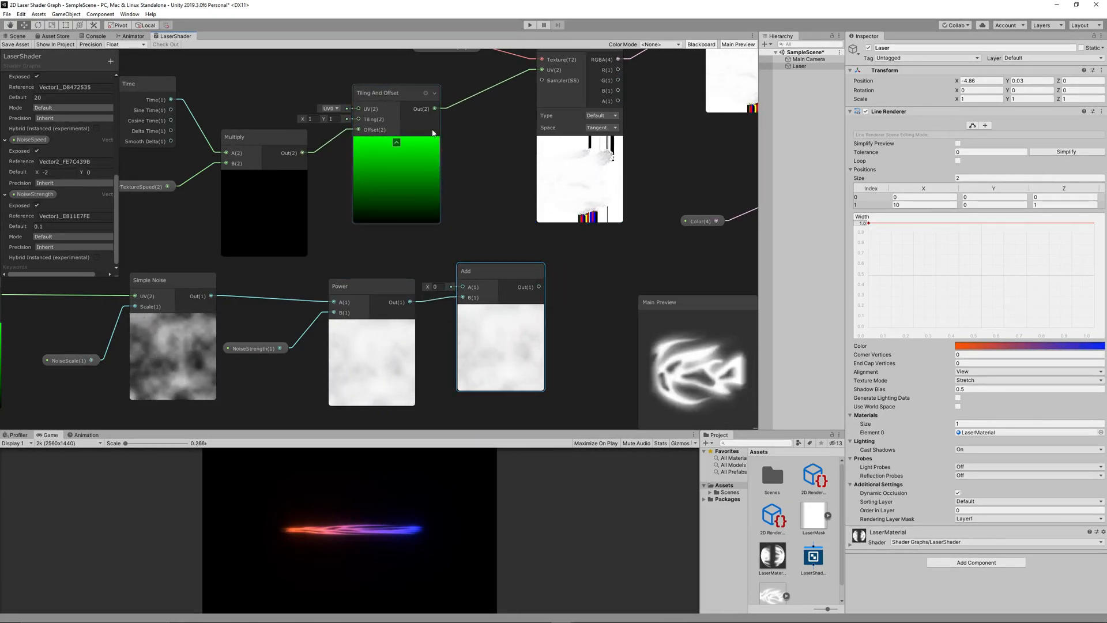
- Connect the laser texture's Tiling And Offset output to Add's A input and Add's output to the laser Sample Texture 2D's UV
{"action": "left_click_drag", "start_coordinate": [434, 108], "coordinate": [461, 288]}
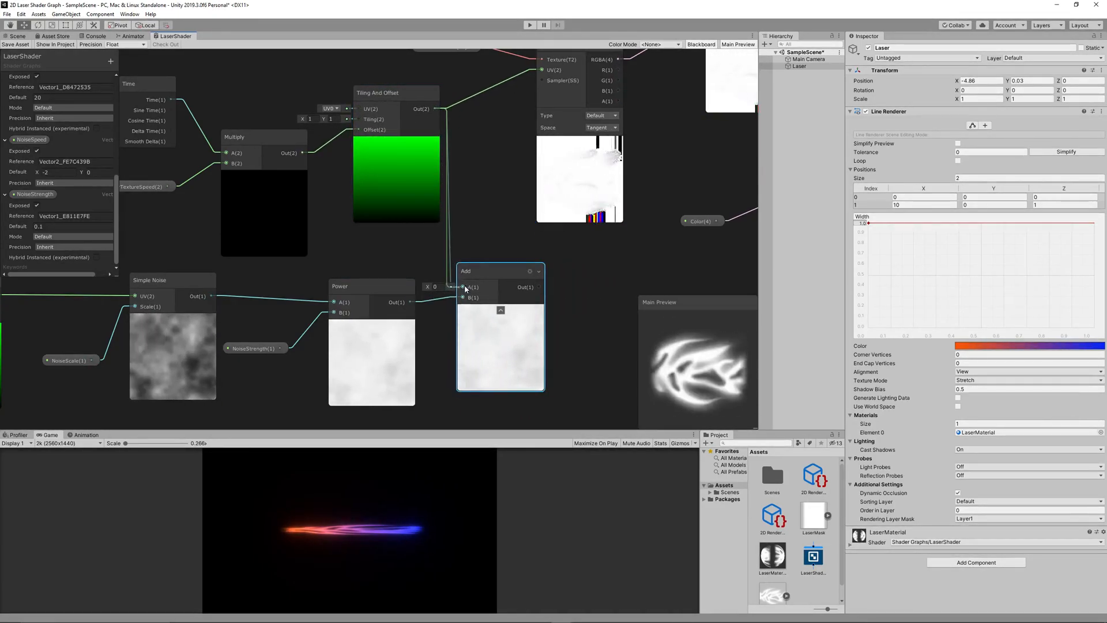
{"action": "left_click_drag", "start_coordinate": [538, 287], "coordinate": [542, 107]}
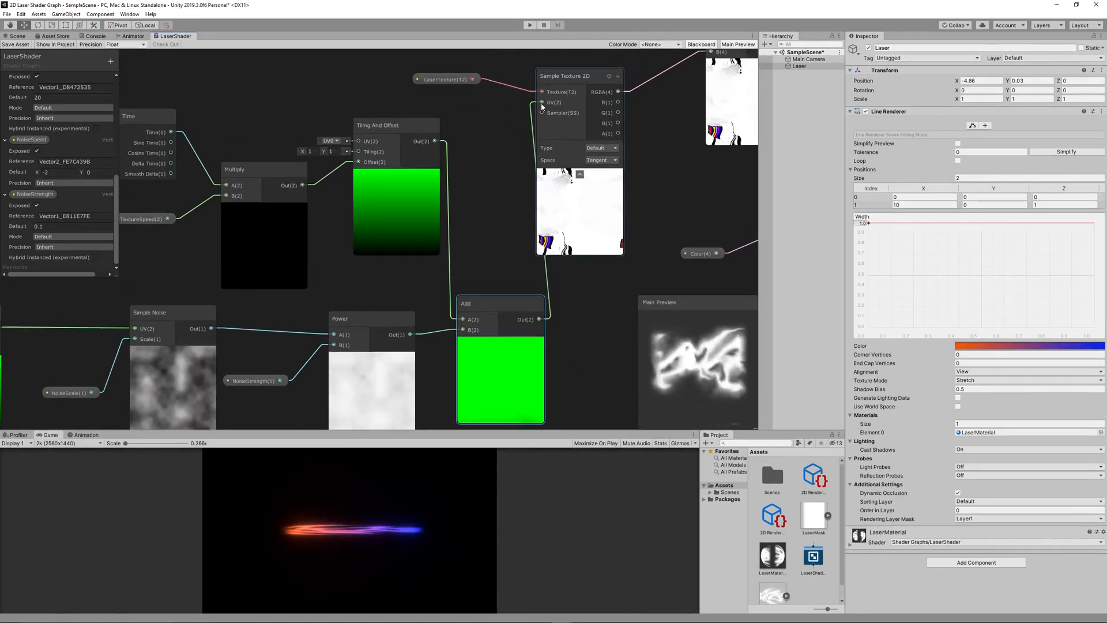
{"action": "left_click_drag", "start_coordinate": [525, 304], "coordinate": [507, 287]}
{"action": "left_click", "coordinate": [396, 125]}
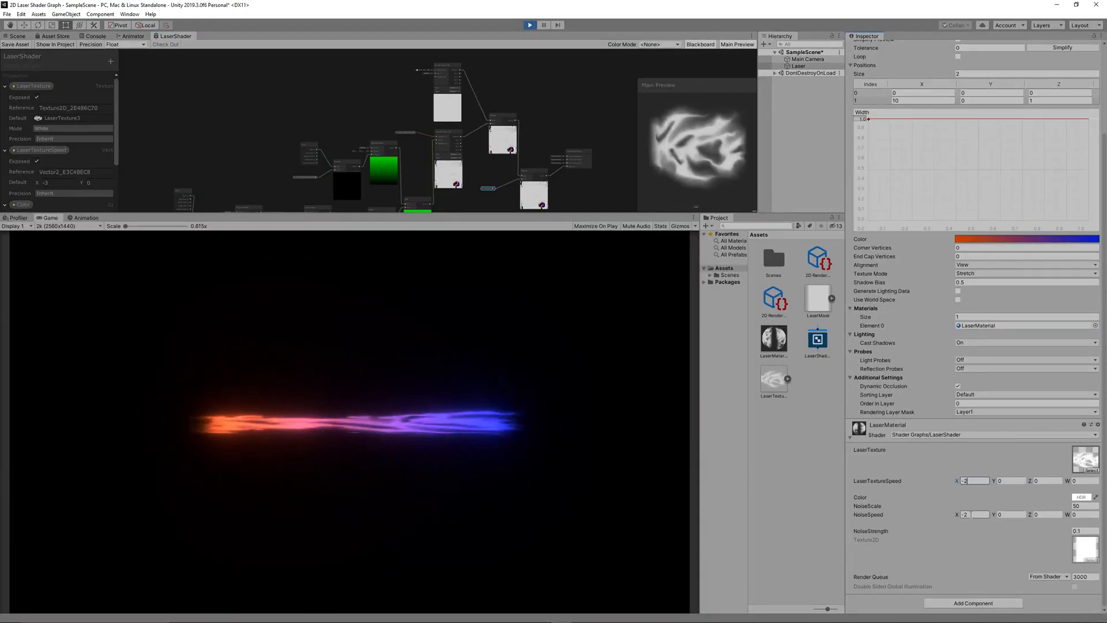
- Set the LaserMaterial's NoiseSpeed X to -1 and stop play mode
{"action": "left_click_drag", "start_coordinate": [971, 514], "coordinate": [951, 521]}
{"action": "type", "text": "-1"}
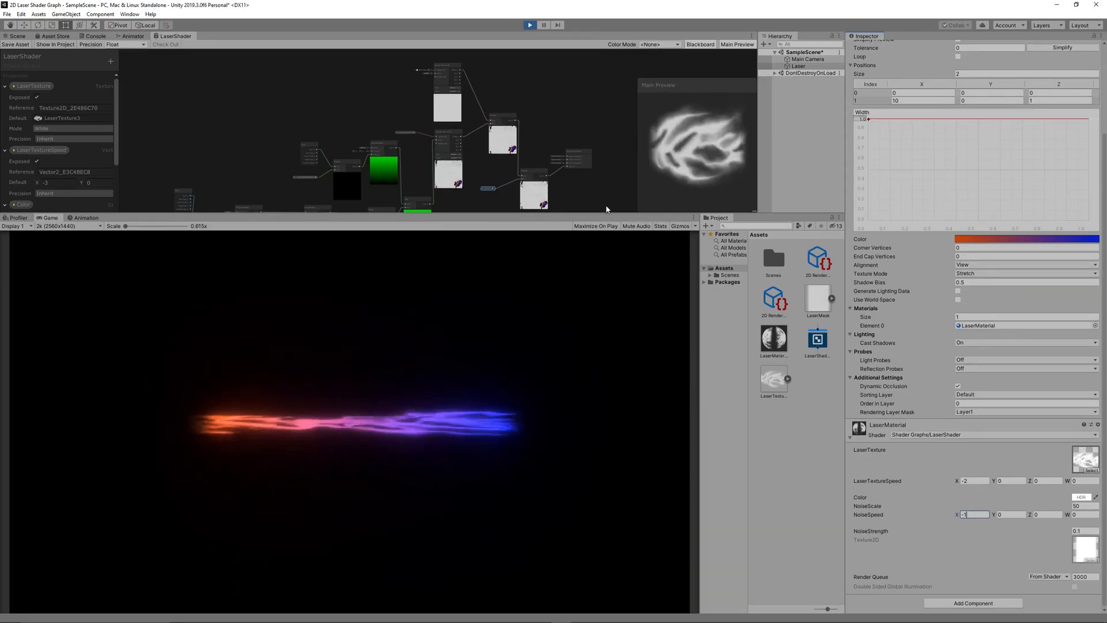
{"action": "left_click", "coordinate": [529, 25]}
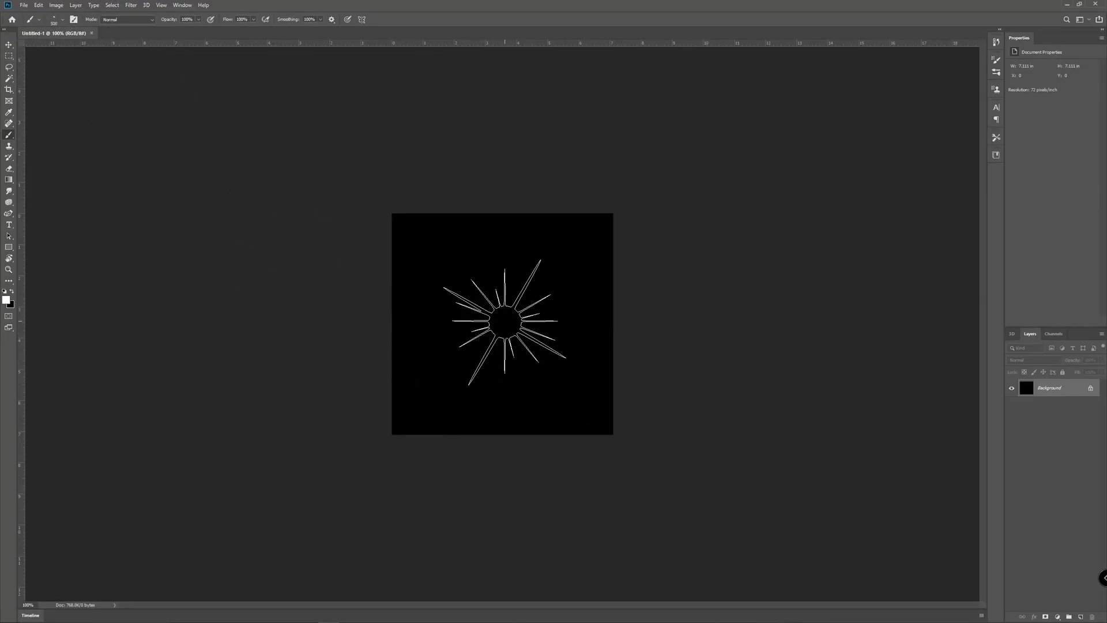
{"action": "left_click", "coordinate": [499, 317]}
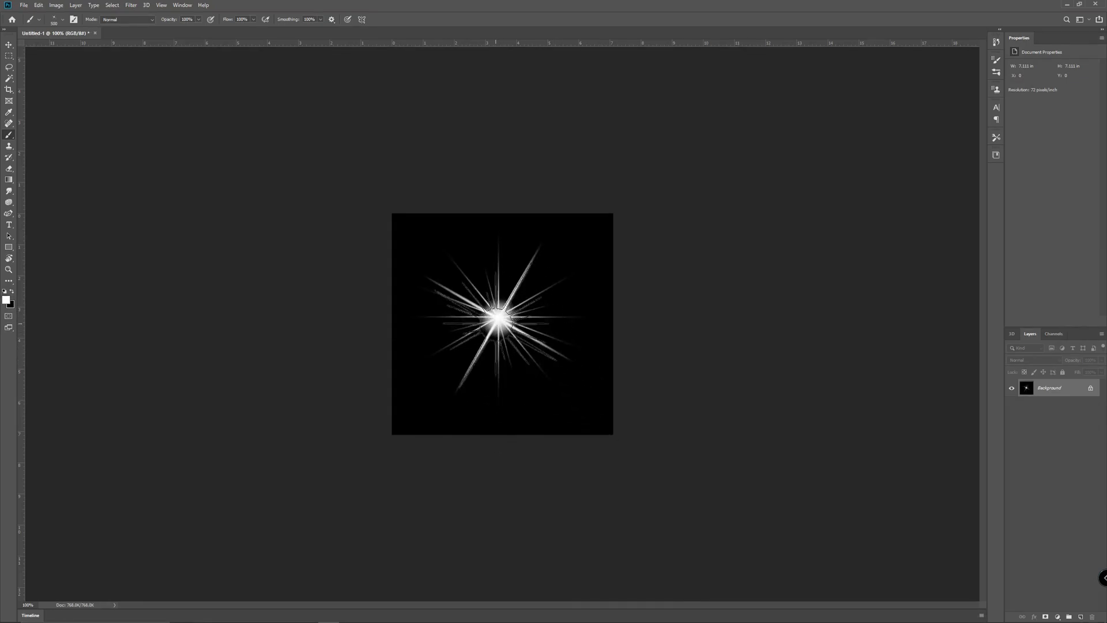
{"action": "key", "text": "ctrl+z"}
{"action": "left_click", "coordinate": [498, 316]}
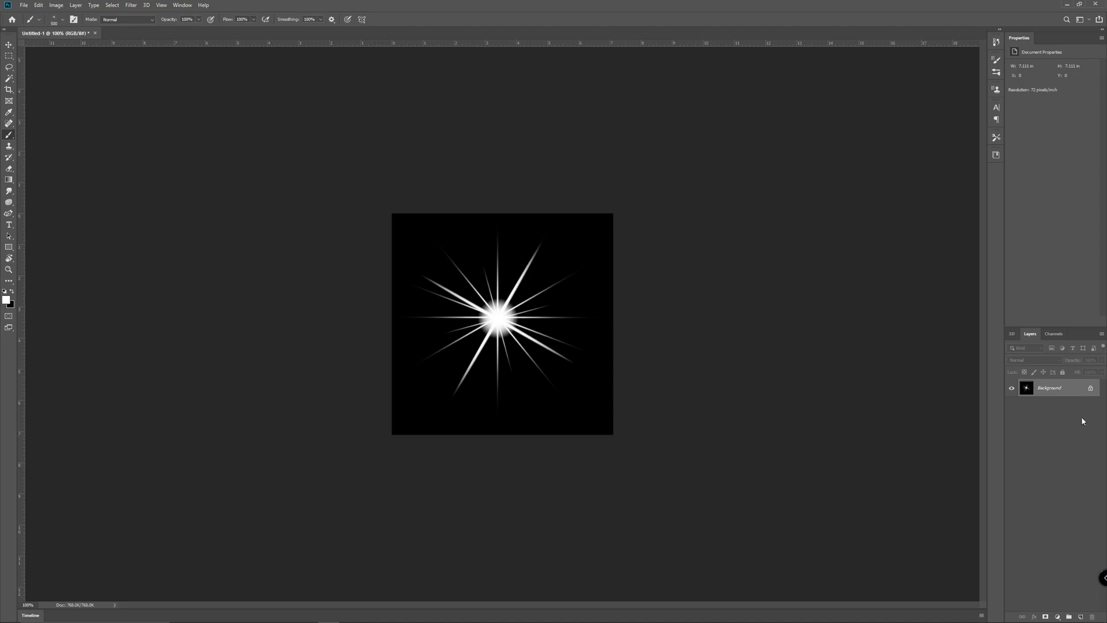
{"action": "key", "text": "ctrl+z"}
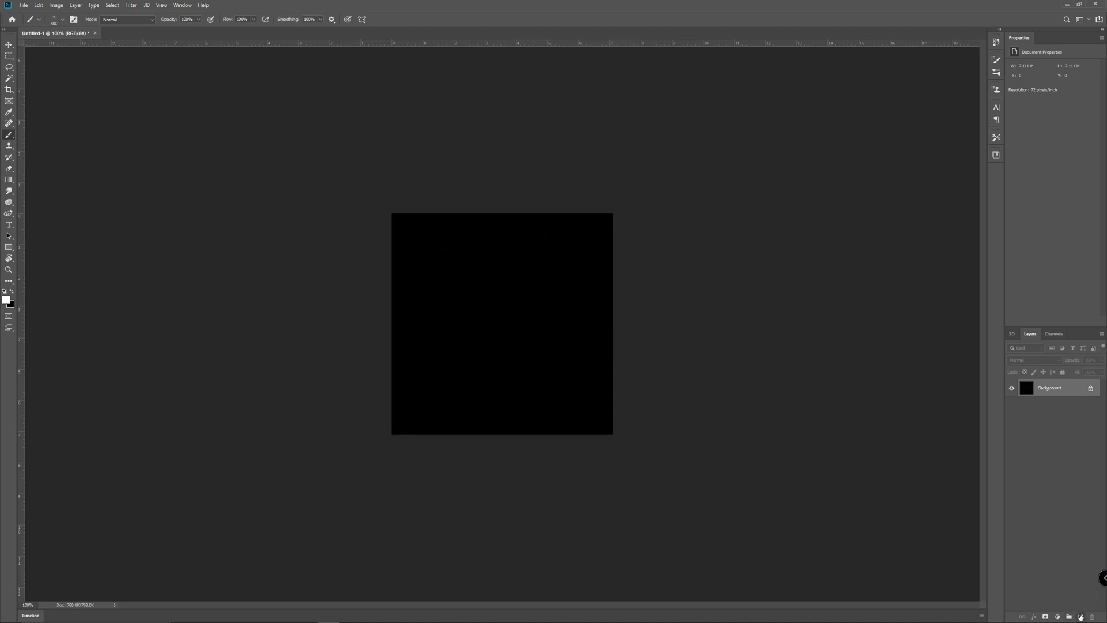
- In Photoshop, add a new layer above the black Background and stamp one white starburst with the Brush tool near the canvas center
{"action": "left_click", "coordinate": [1081, 617]}
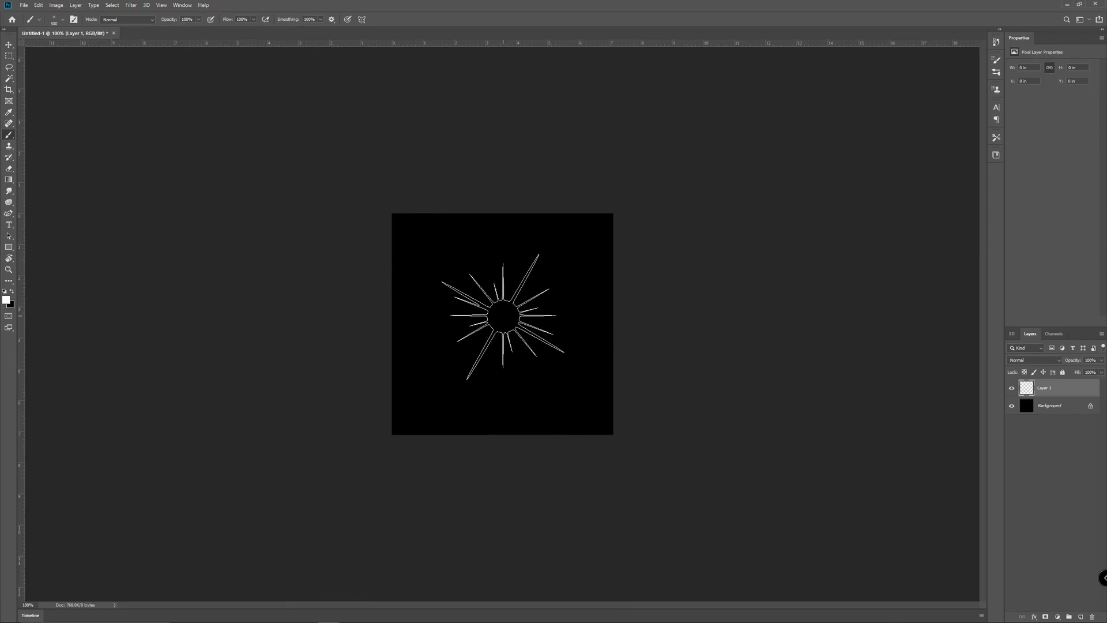
{"action": "left_click", "coordinate": [504, 314]}
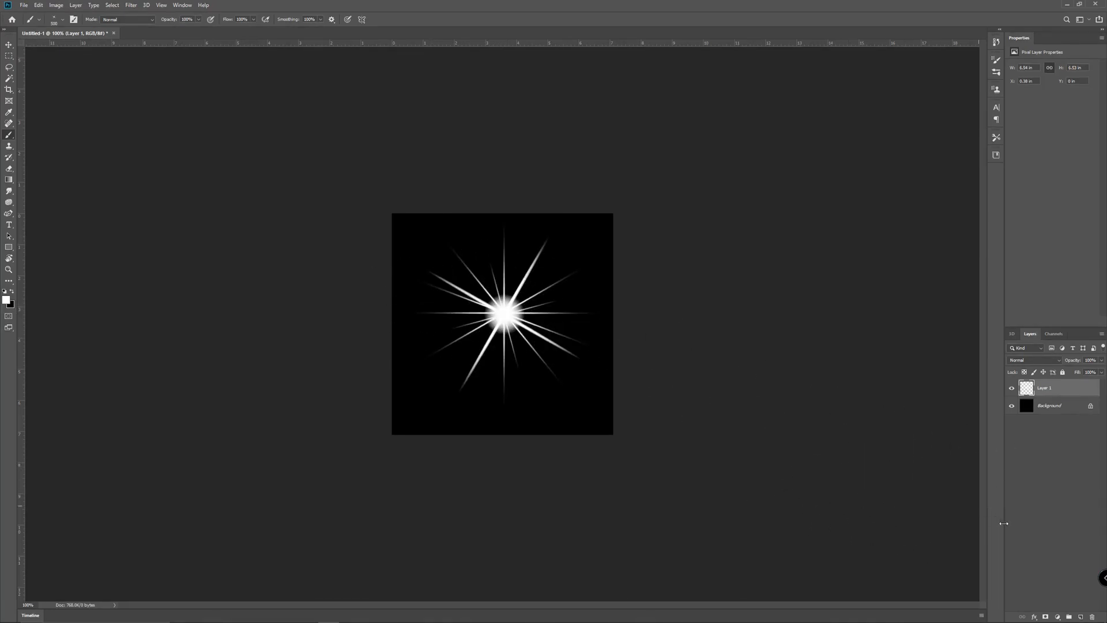
- Hide the black Background layer so only the starburst layer shows
{"action": "left_click", "coordinate": [1011, 405]}
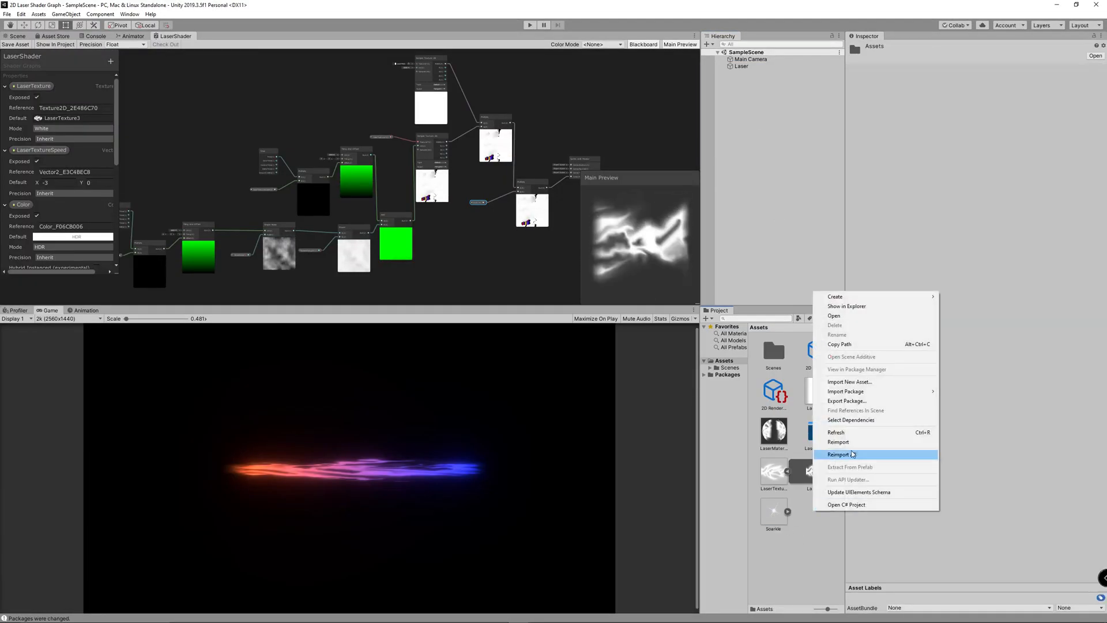
- Switch to Unity, create a Sprite Unlit shader graph named Particles in Assets, and open it for editing
{"action": "right_click", "coordinate": [817, 512]}
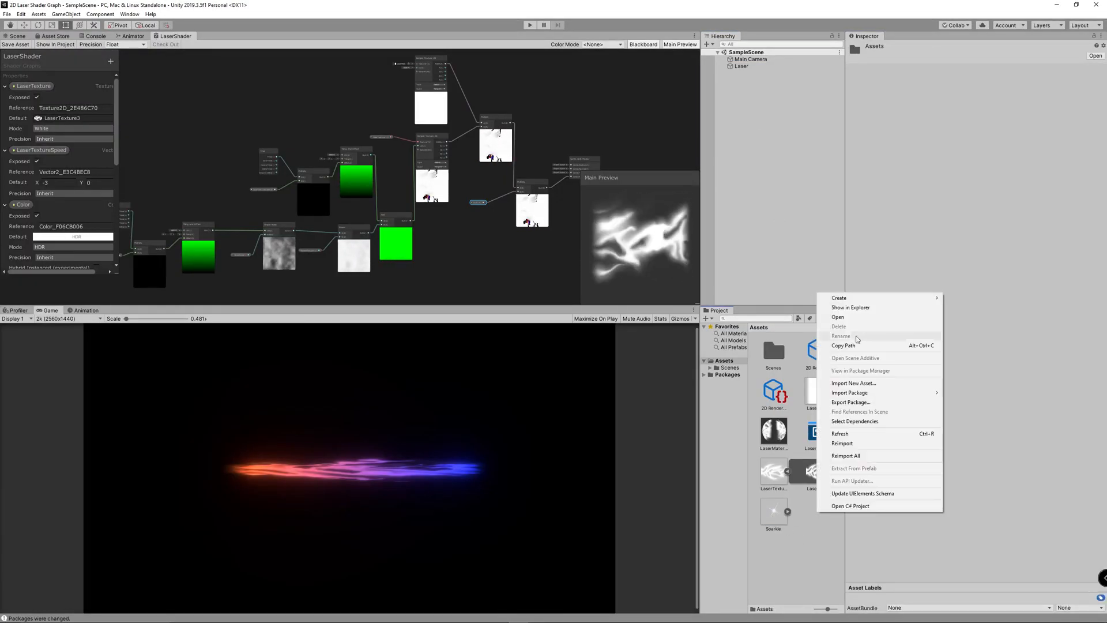
{"action": "mouse_move", "coordinate": [865, 299]}
{"action": "mouse_move", "coordinate": [980, 267]}
{"action": "left_click", "coordinate": [961, 327]}
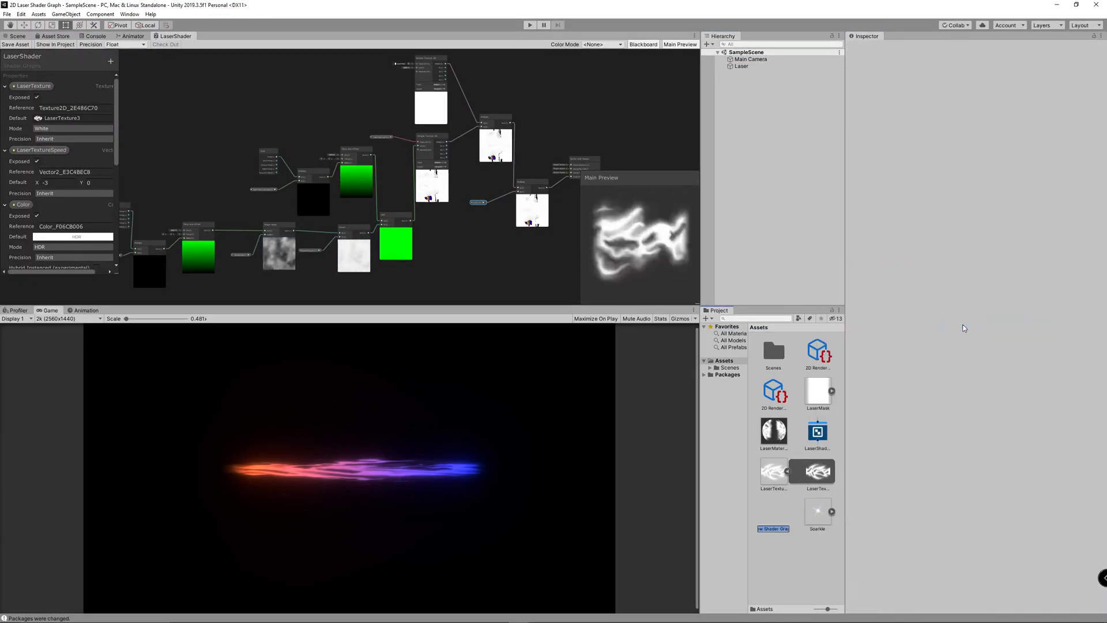
{"action": "double_click", "coordinate": [773, 512]}
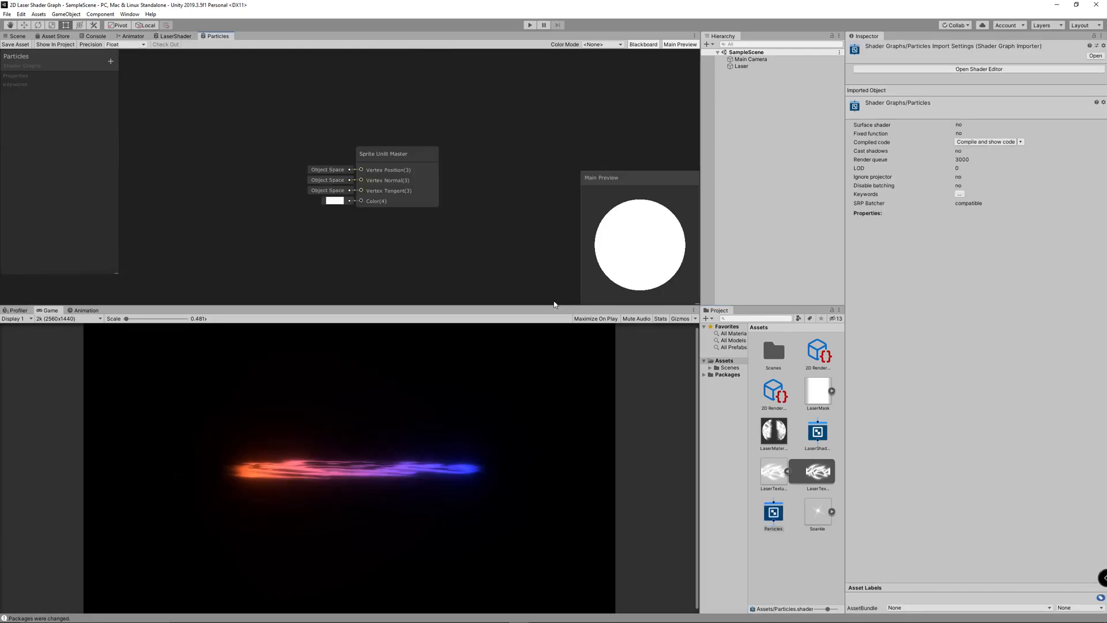
- Add a Texture2D property named ParticleTexture to the Particles shader graph
{"action": "middle_click_drag", "start_coordinate": [300, 173], "coordinate": [425, 180]}
{"action": "left_click", "coordinate": [110, 62]}
{"action": "left_click", "coordinate": [149, 118]}
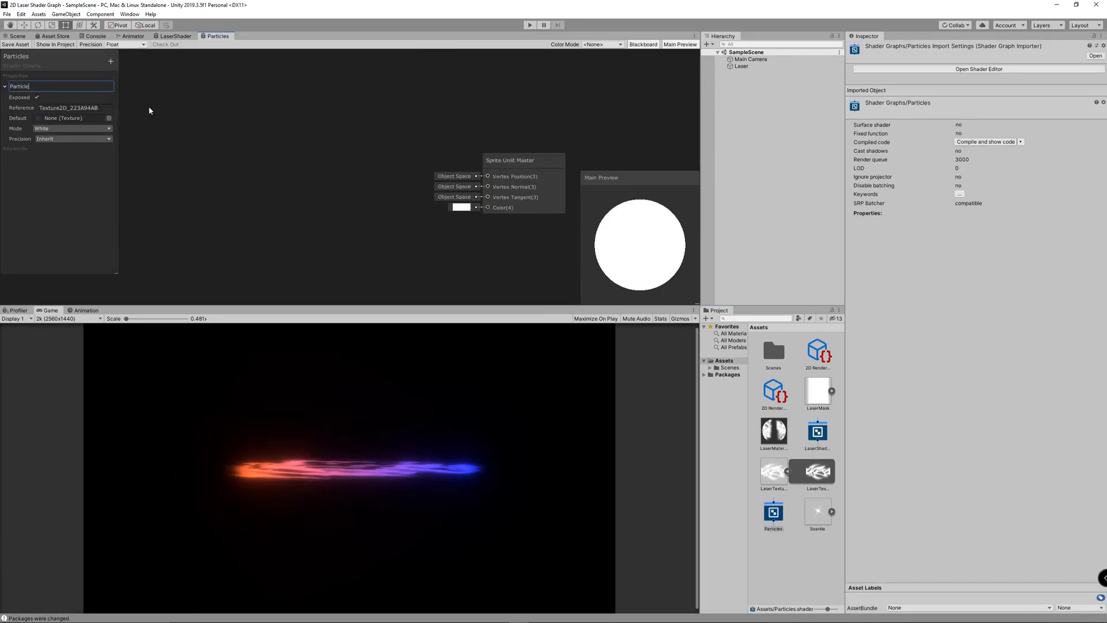
- Add a Color property to the Particles graph, with HDR mode and a white default
{"action": "left_click", "coordinate": [109, 65]}
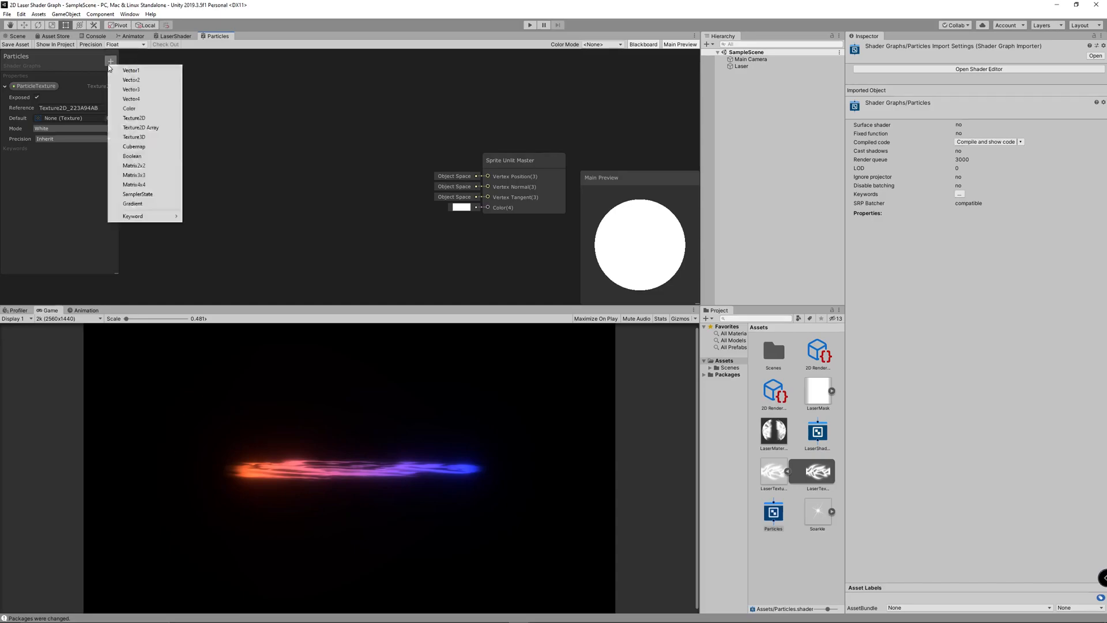
{"action": "left_click", "coordinate": [146, 110]}
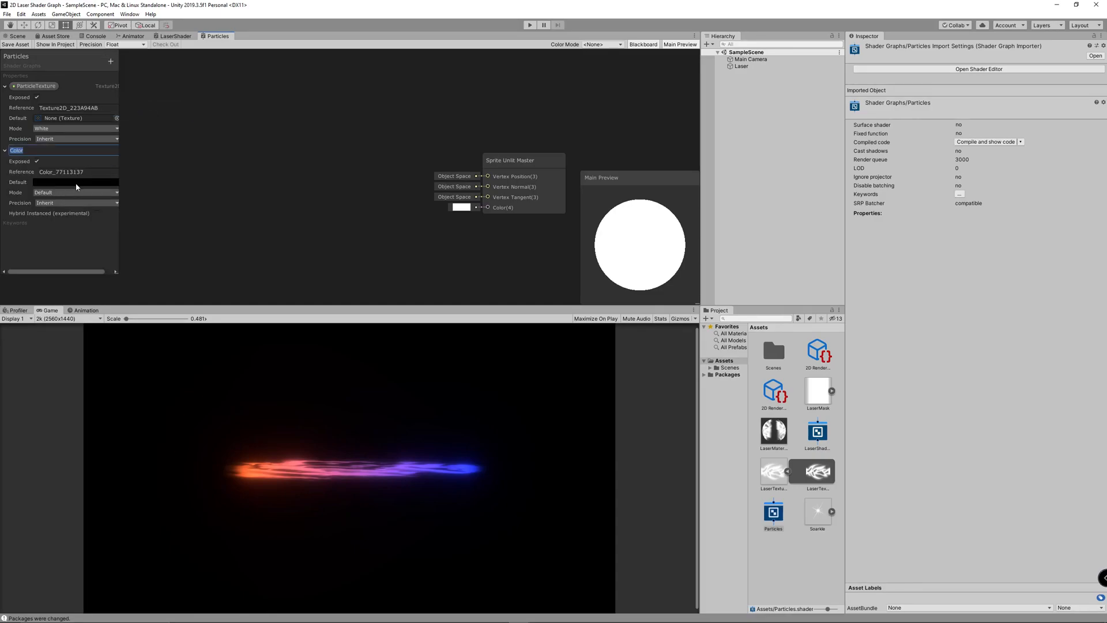
{"action": "left_click", "coordinate": [77, 182]}
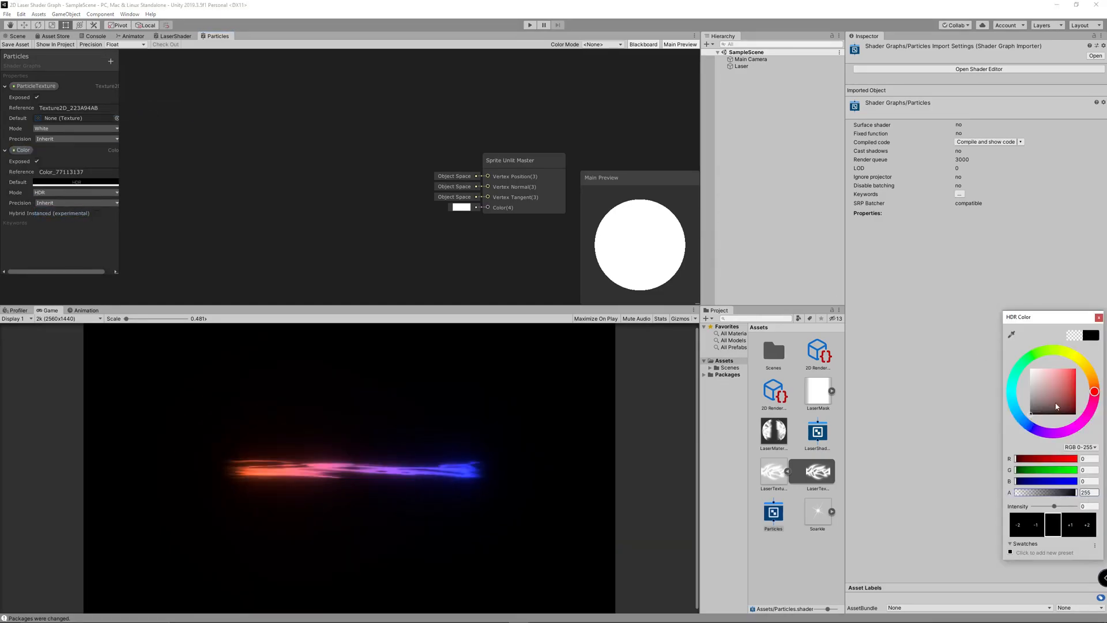
{"action": "left_click_drag", "start_coordinate": [1057, 408], "coordinate": [1031, 369]}
{"action": "left_click", "coordinate": [725, 284]}
- Place the ParticleTexture property in the graph and connect it to the Texture input of a new Sample Texture 2D node
{"action": "left_click_drag", "start_coordinate": [288, 201], "coordinate": [260, 200]}
{"action": "left_click_drag", "start_coordinate": [259, 148], "coordinate": [167, 133]}
{"action": "right_click", "coordinate": [257, 125]}
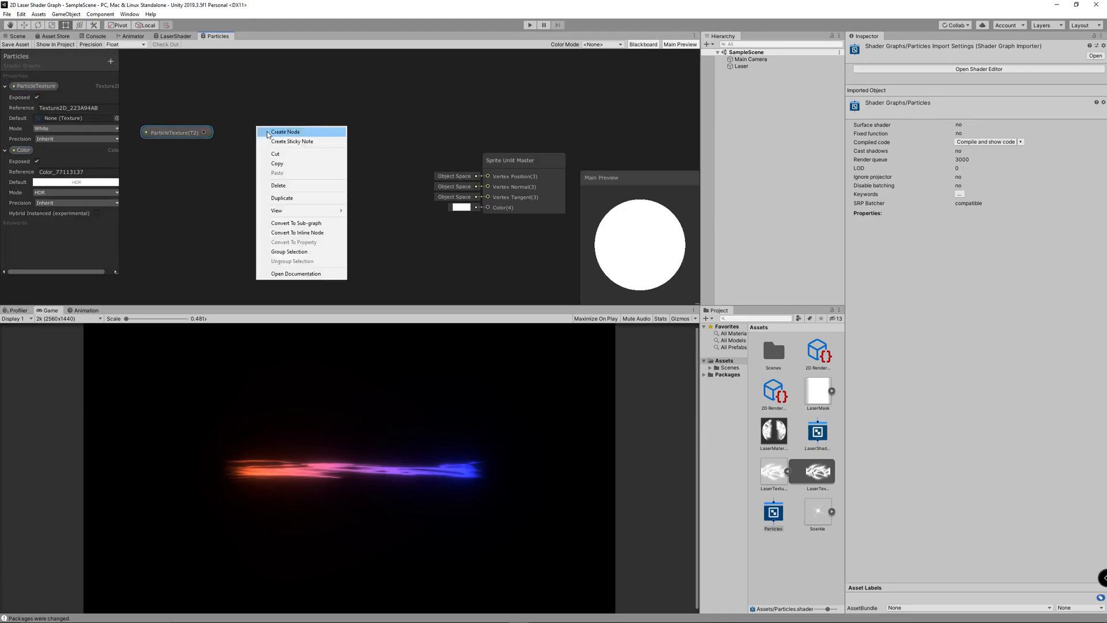
{"action": "left_click", "coordinate": [273, 131]}
{"action": "type", "text": "sam"}
{"action": "left_click", "coordinate": [259, 157]}
{"action": "left_click_drag", "start_coordinate": [413, 307], "coordinate": [413, 365]}
{"action": "left_click_drag", "start_coordinate": [295, 148], "coordinate": [360, 111]}
{"action": "left_click_drag", "start_coordinate": [203, 133], "coordinate": [333, 108]}
- Place the Color property below the Sample Texture 2D node and add a Multiply node beside it
{"action": "left_click_drag", "start_coordinate": [283, 207], "coordinate": [312, 315]}
{"action": "right_click", "coordinate": [392, 309]}
{"action": "left_click", "coordinate": [408, 314]}
{"action": "type", "text": "mu"}
{"action": "left_click", "coordinate": [369, 330]}
{"action": "left_click_drag", "start_coordinate": [432, 315], "coordinate": [440, 266]}
- Multiply the sampled RGBA (A) by Color (B) and connect the result to the Sprite Unlit Master's Color input
{"action": "left_click_drag", "start_coordinate": [326, 313], "coordinate": [407, 293]}
{"action": "left_click_drag", "start_coordinate": [356, 106], "coordinate": [316, 106]}
{"action": "left_click_drag", "start_coordinate": [347, 122], "coordinate": [407, 293]}
{"action": "left_click_drag", "start_coordinate": [519, 171], "coordinate": [548, 189]}
{"action": "left_click_drag", "start_coordinate": [483, 293], "coordinate": [517, 236]}
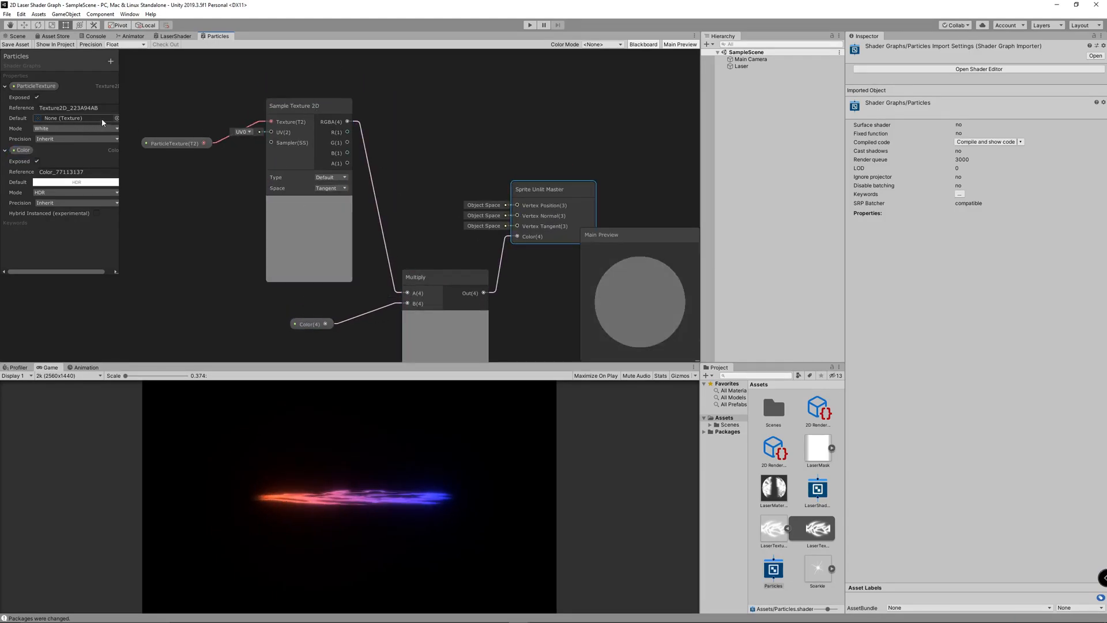
- Set ParticleTexture's default to the Sparkle texture and show the main preview on a flat quad
{"action": "left_click", "coordinate": [117, 118]}
{"action": "double_click", "coordinate": [849, 155]}
{"action": "right_click", "coordinate": [652, 292]}
{"action": "left_click", "coordinate": [687, 340]}
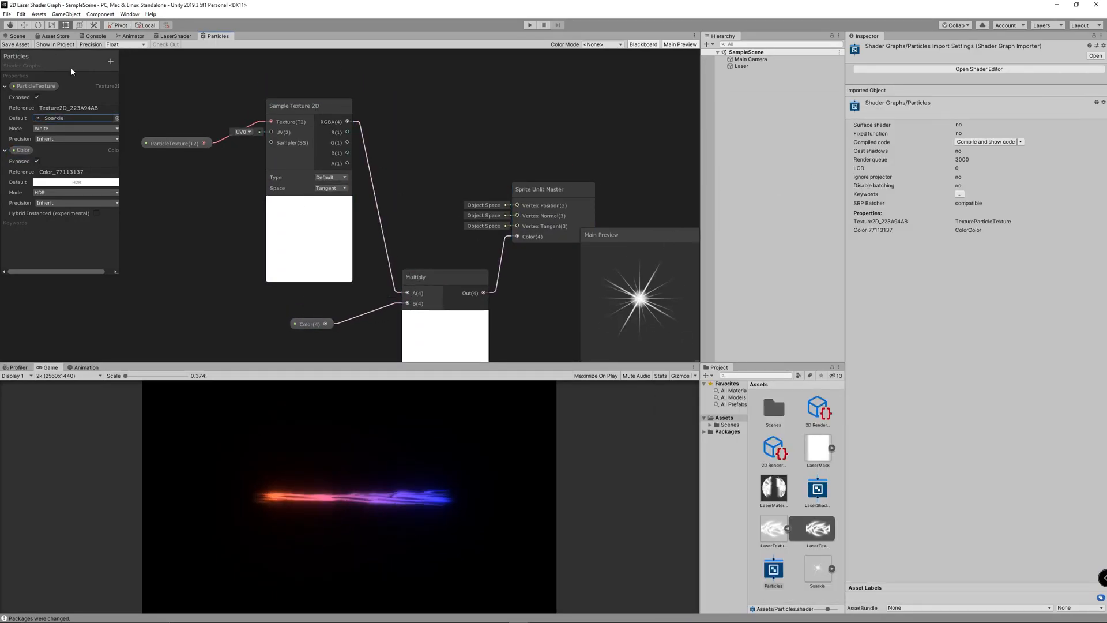
- Create a material named SparkleMaterial in Assets and assign the Particles shader to it
{"action": "right_click", "coordinate": [800, 589]}
{"action": "left_click", "coordinate": [977, 386]}
{"action": "type", "text": "P"}
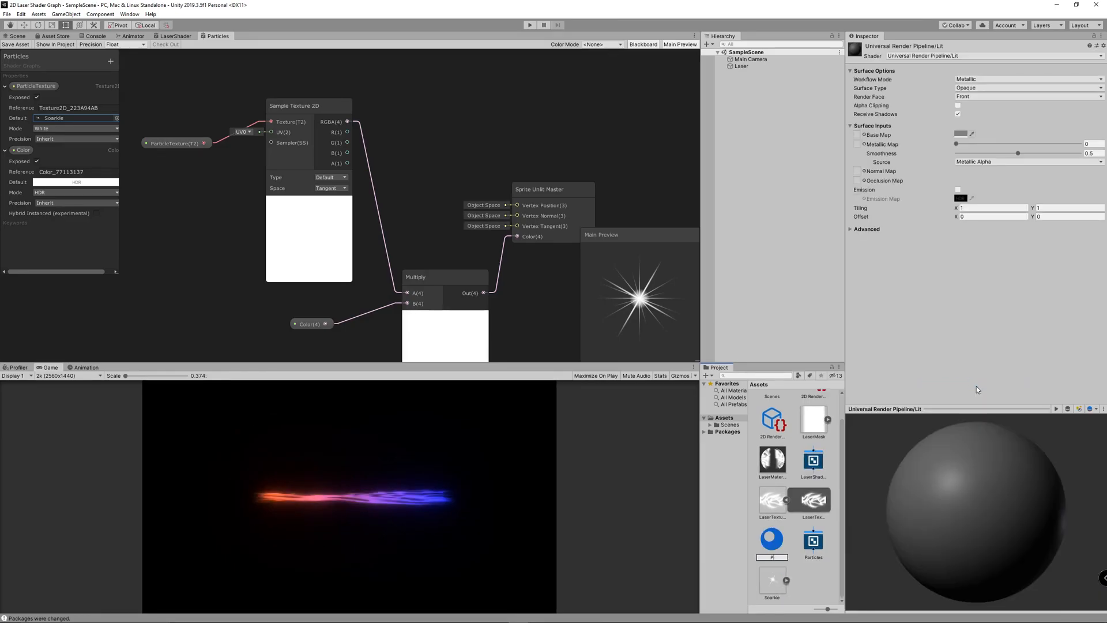
{"action": "type", "text": "parkleMaterial"}
{"action": "key", "text": "Return"}
{"action": "left_click_drag", "start_coordinate": [773, 541], "coordinate": [777, 577]}
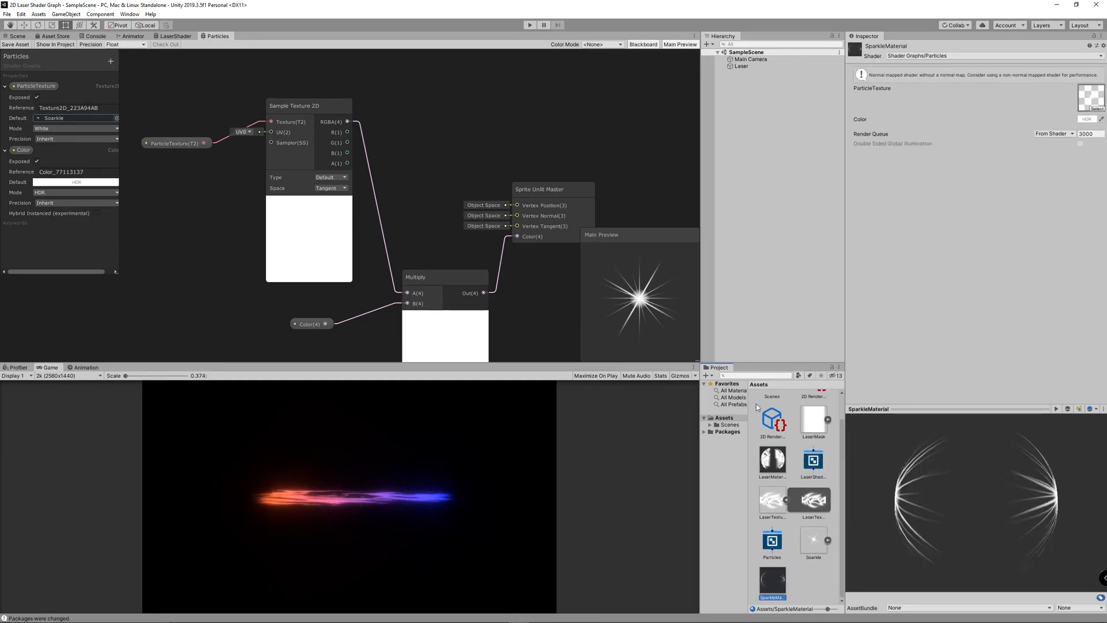
- Add a Particle System to the scene and name it SparkleParticles
{"action": "right_click", "coordinate": [756, 119]}
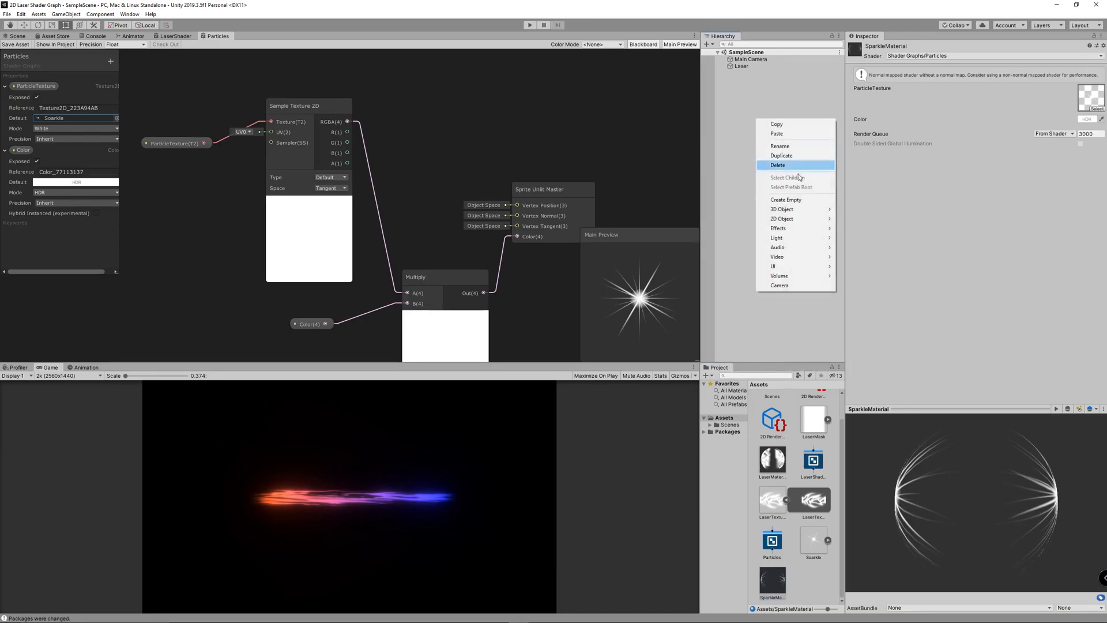
{"action": "mouse_move", "coordinate": [802, 251]}
{"action": "left_click", "coordinate": [863, 228]}
{"action": "type", "text": "SparklePart"}
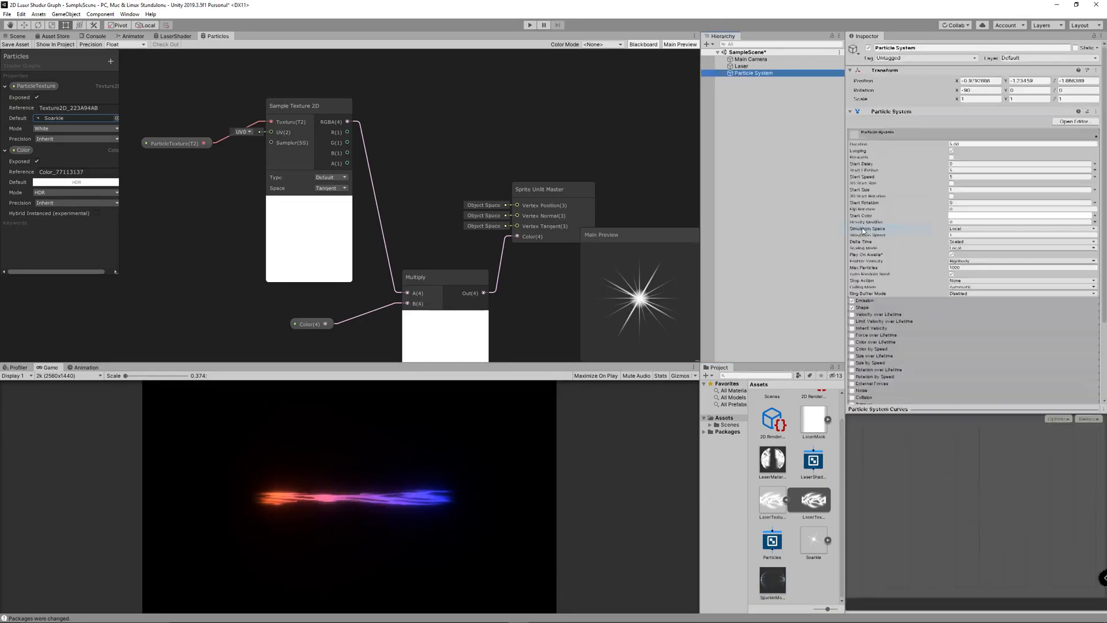
{"action": "type", "text": "icles"}
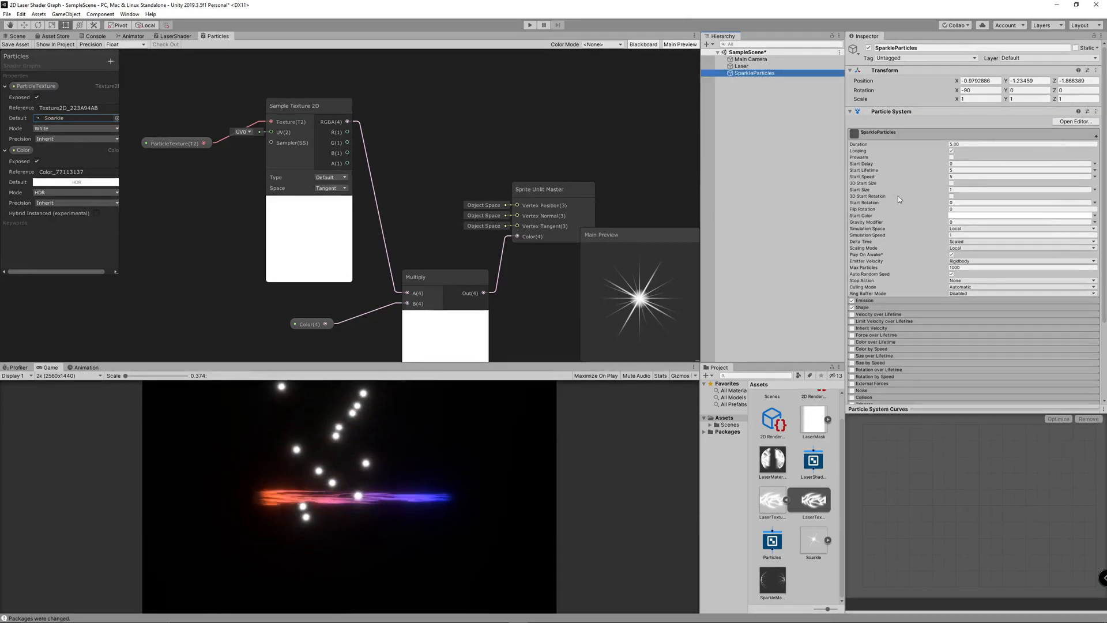
{"action": "key", "text": "Return"}
- Assign SparkleMaterial as the material in the Renderer module of SparkleParticles
{"action": "scroll", "coordinate": [854, 373], "scroll_direction": "down", "scroll_amount": 5}
{"action": "left_click", "coordinate": [1092, 291]}
{"action": "double_click", "coordinate": [1009, 164]}
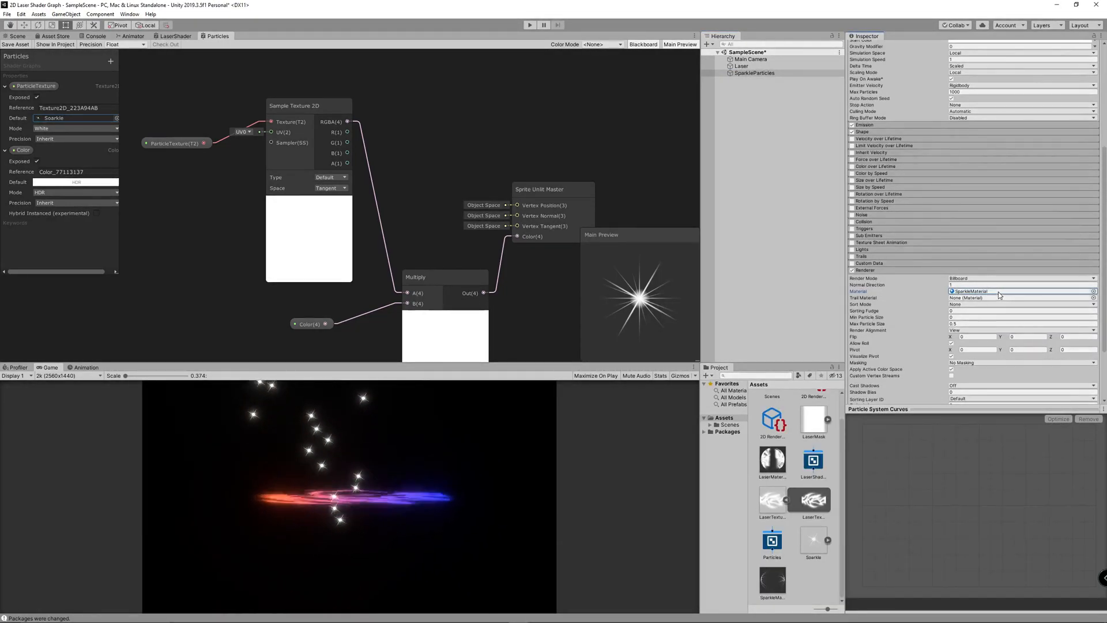
- Set SparkleParticles' start lifetime to 0.1 and start speed to 0, and disable its Shape module
{"action": "scroll", "coordinate": [946, 284], "scroll_direction": "up", "scroll_amount": 5}
{"action": "left_click_drag", "start_coordinate": [802, 363], "coordinate": [804, 183]}
{"action": "left_click", "coordinate": [980, 170]}
{"action": "type", "text": "0.1"}
{"action": "key", "text": "Tab"}
{"action": "type", "text": "0"}
{"action": "left_click", "coordinate": [853, 310]}
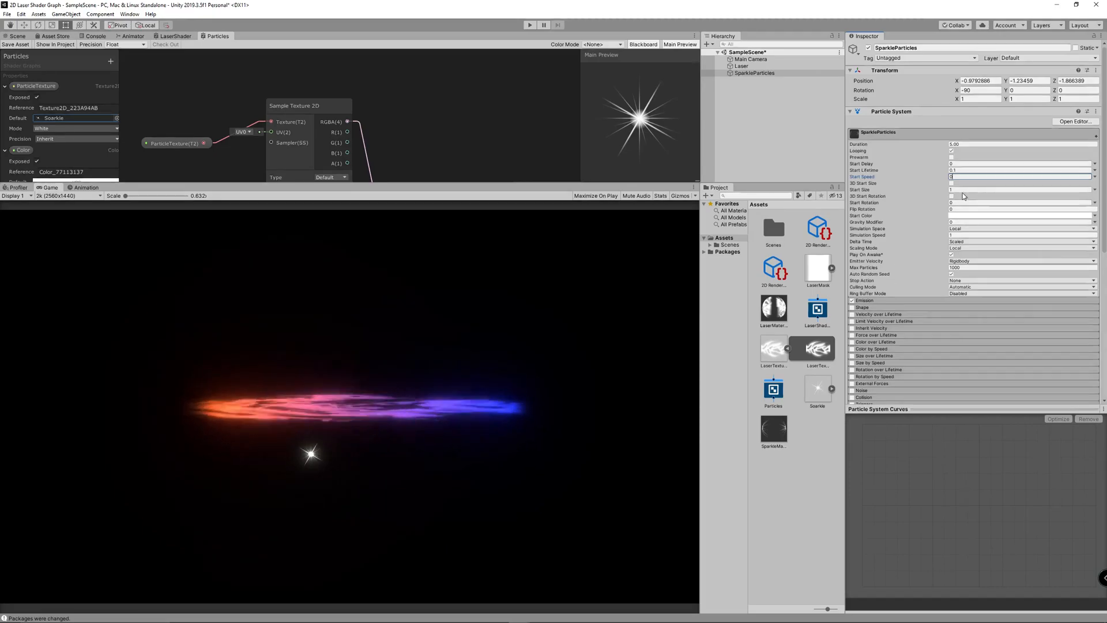
- Randomize SparkleParticles' start size and its start rotation between 0 and 360, with an emission rate over time of 50
{"action": "left_click", "coordinate": [1095, 202]}
{"action": "left_click", "coordinate": [1032, 229]}
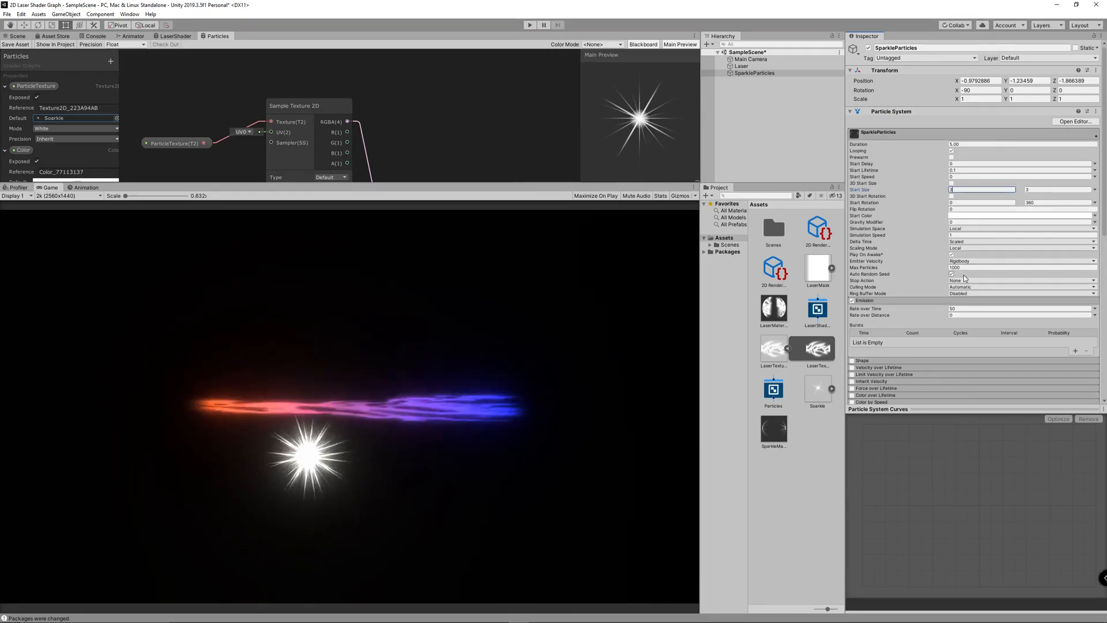
{"action": "scroll", "coordinate": [963, 274], "scroll_direction": "down", "scroll_amount": 3}
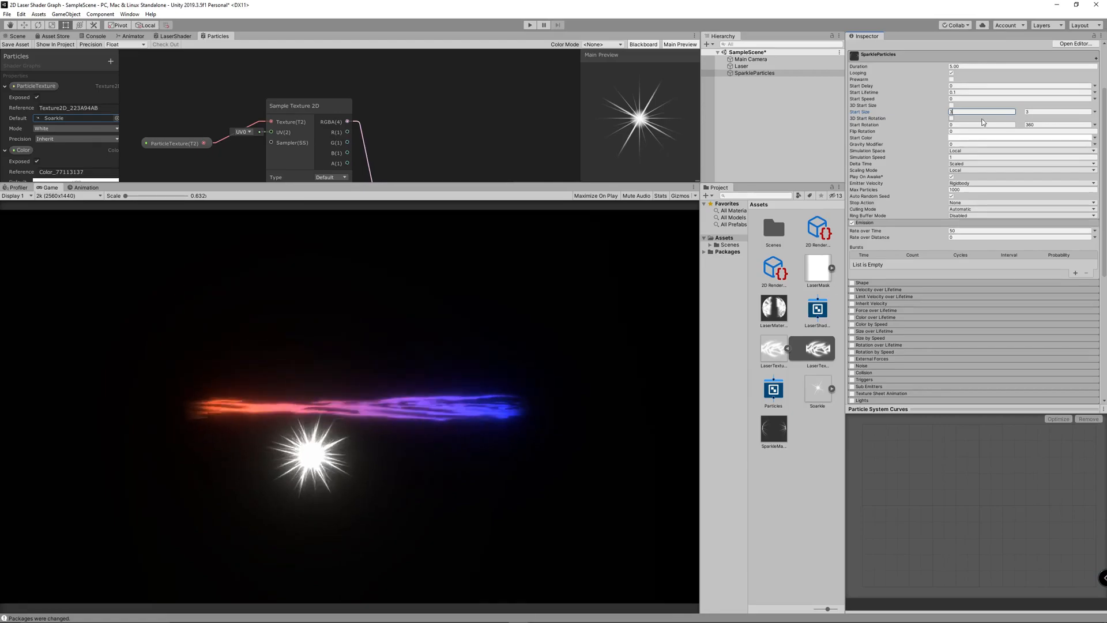
{"action": "scroll", "coordinate": [983, 119], "scroll_direction": "up", "scroll_amount": 3}
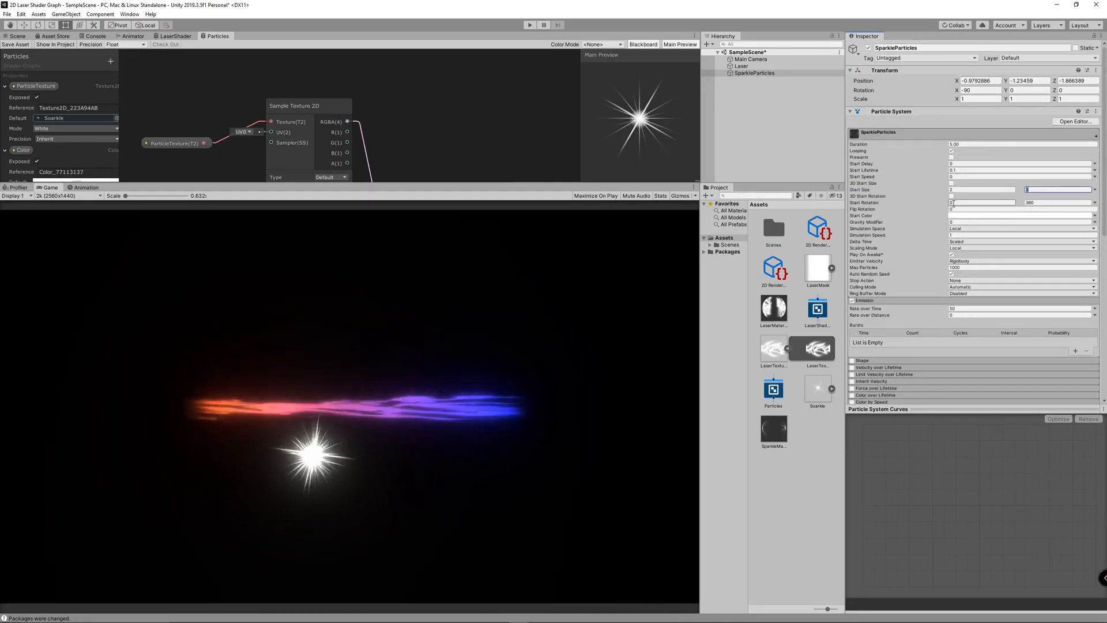
- Enable Size over Lifetime on SparkleParticles with a curve that rises steeply from zero and levels off
{"action": "scroll", "coordinate": [946, 281], "scroll_direction": "down", "scroll_amount": 6}
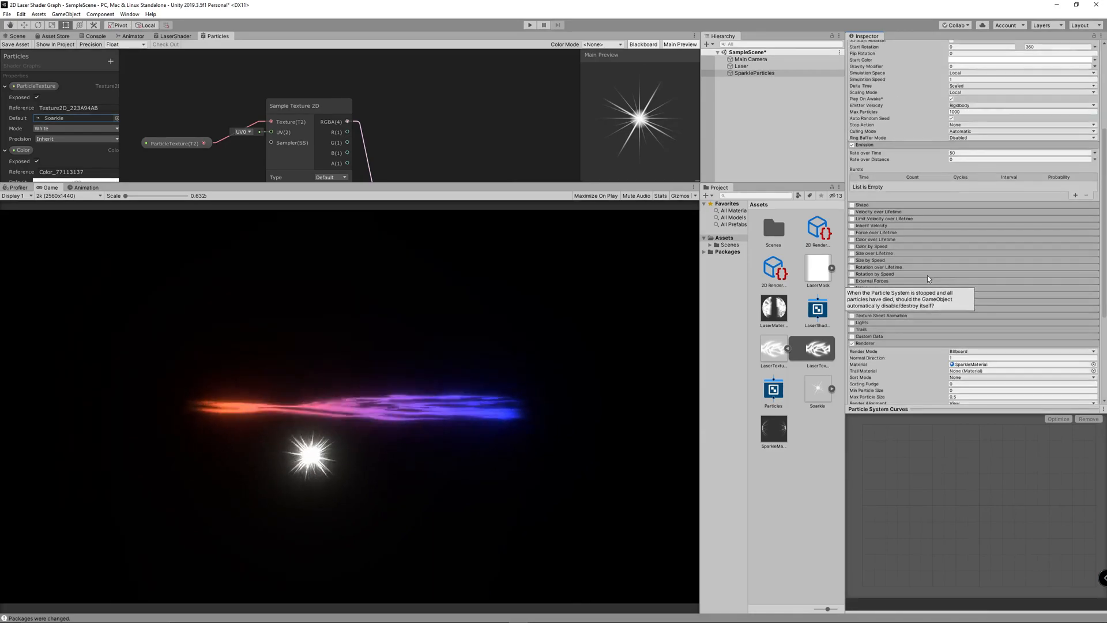
{"action": "left_click", "coordinate": [876, 254]}
{"action": "left_click", "coordinate": [994, 269]}
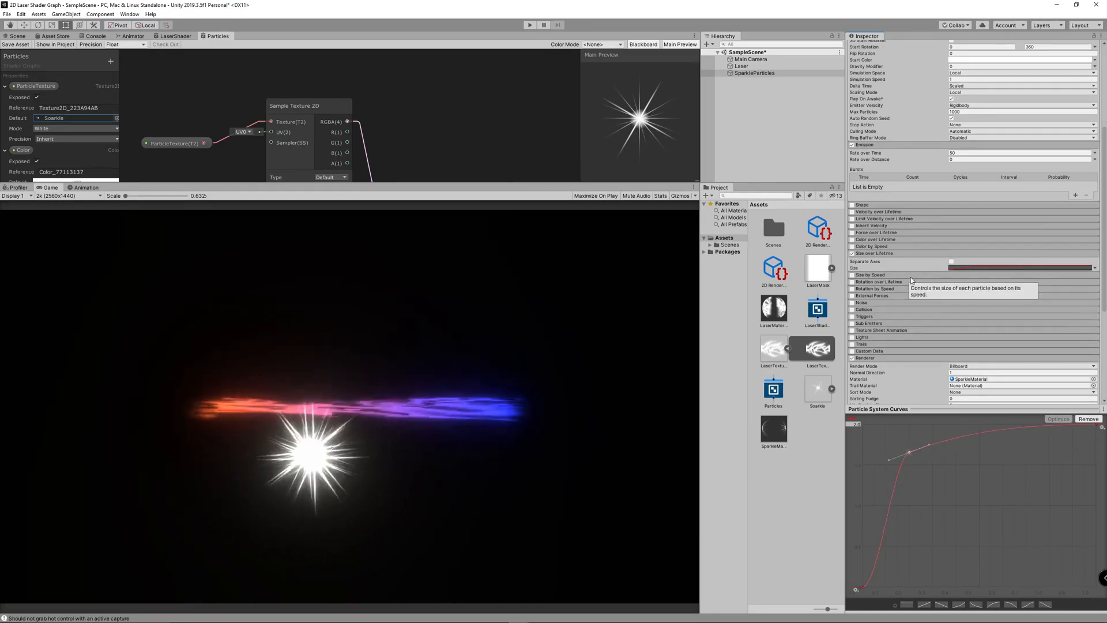
- Enable Color over Lifetime on SparkleParticles and make its gradient end in blue with an alpha of 0
{"action": "left_click", "coordinate": [877, 240]}
{"action": "left_click", "coordinate": [853, 240]}
{"action": "left_click", "coordinate": [974, 247]}
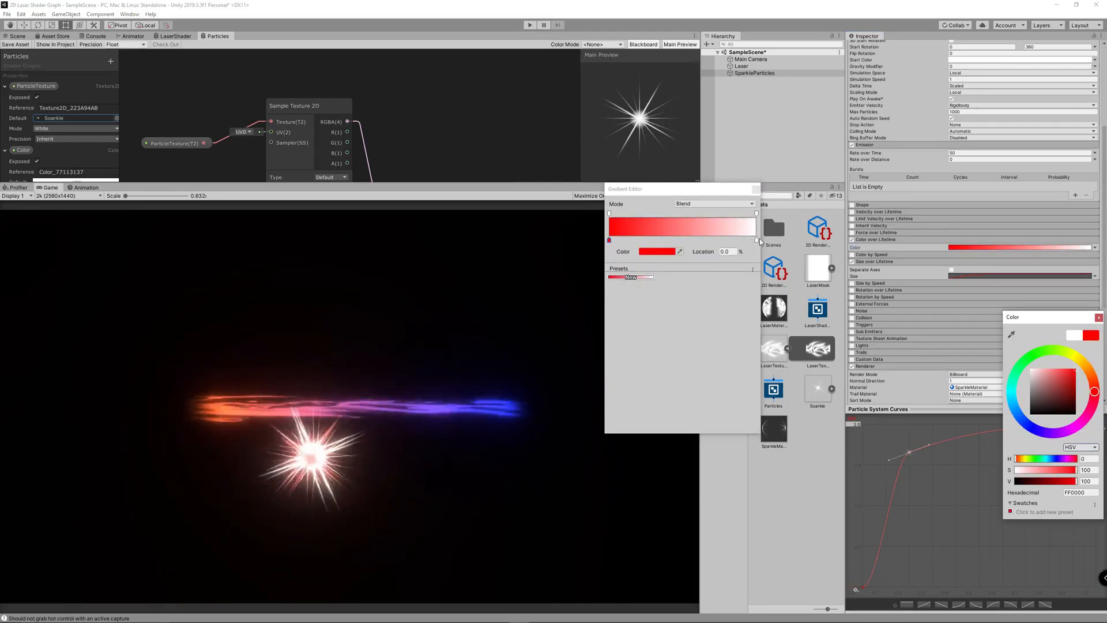
{"action": "double_click", "coordinate": [756, 240]}
{"action": "left_click_drag", "start_coordinate": [1094, 390], "coordinate": [1032, 427]}
{"action": "left_click_drag", "start_coordinate": [1064, 374], "coordinate": [1071, 377]}
{"action": "left_click_drag", "start_coordinate": [1032, 428], "coordinate": [1021, 419]}
{"action": "left_click", "coordinate": [757, 213]}
{"action": "left_click_drag", "start_coordinate": [666, 252], "coordinate": [640, 254]}
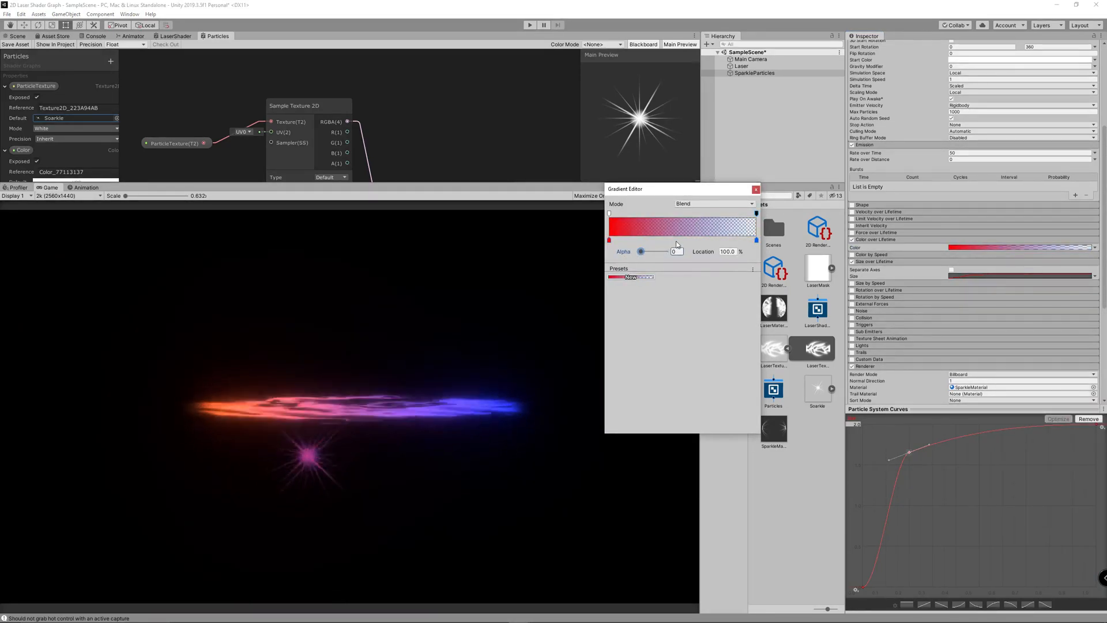
- Change the Color over Lifetime gradient's start color to a light salmon orange
{"action": "double_click", "coordinate": [609, 240]}
{"action": "left_click_drag", "start_coordinate": [1094, 391], "coordinate": [1052, 368]}
{"action": "left_click", "coordinate": [1099, 318]}
- Set SparkleParticles' start lifetime to 0.2 and move it to the laser's blue end at X 4.41, Y -0.07
{"action": "scroll", "coordinate": [1061, 288], "scroll_direction": "up", "scroll_amount": 5}
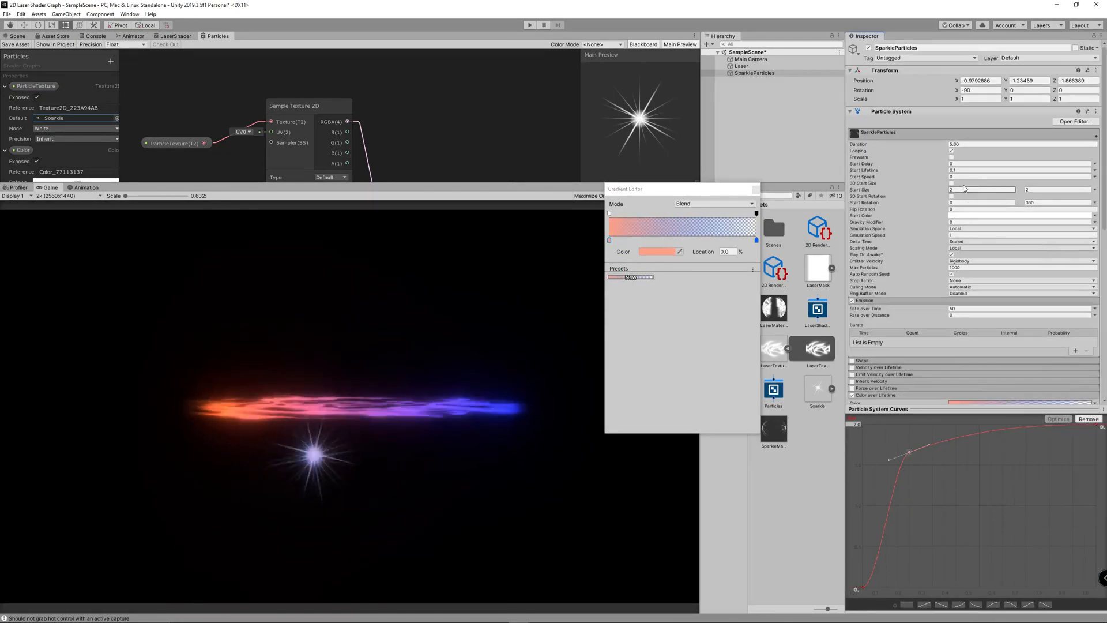
{"action": "left_click", "coordinate": [979, 170]}
{"action": "type", "text": "0.2"}
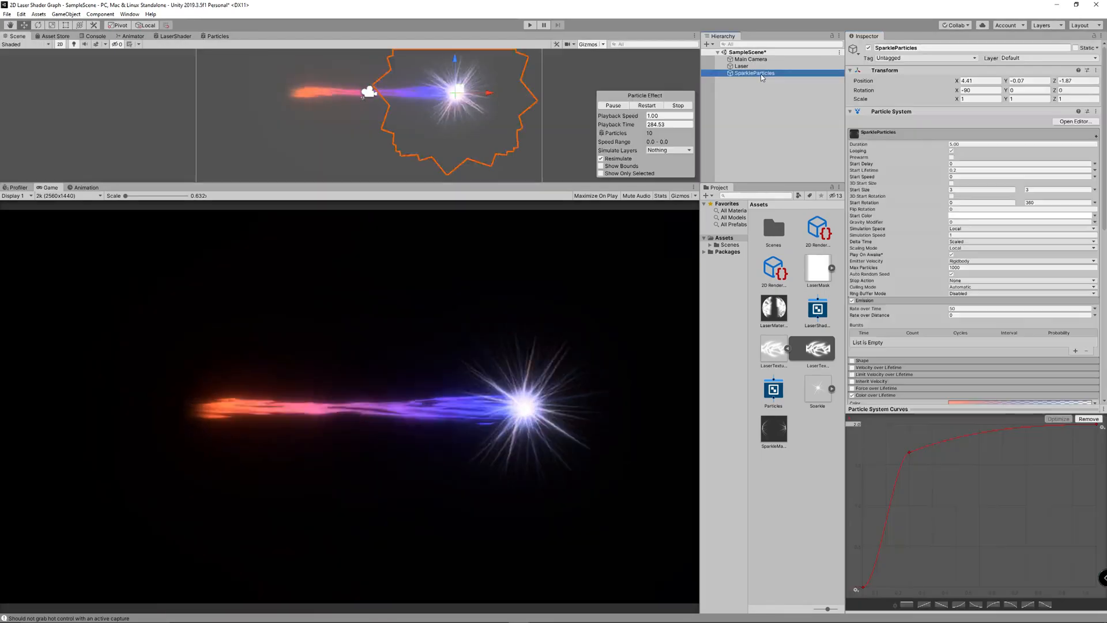
- Add a child Particle System under SparkleParticles and name it 2ndParticleEffect
{"action": "right_click", "coordinate": [761, 73]}
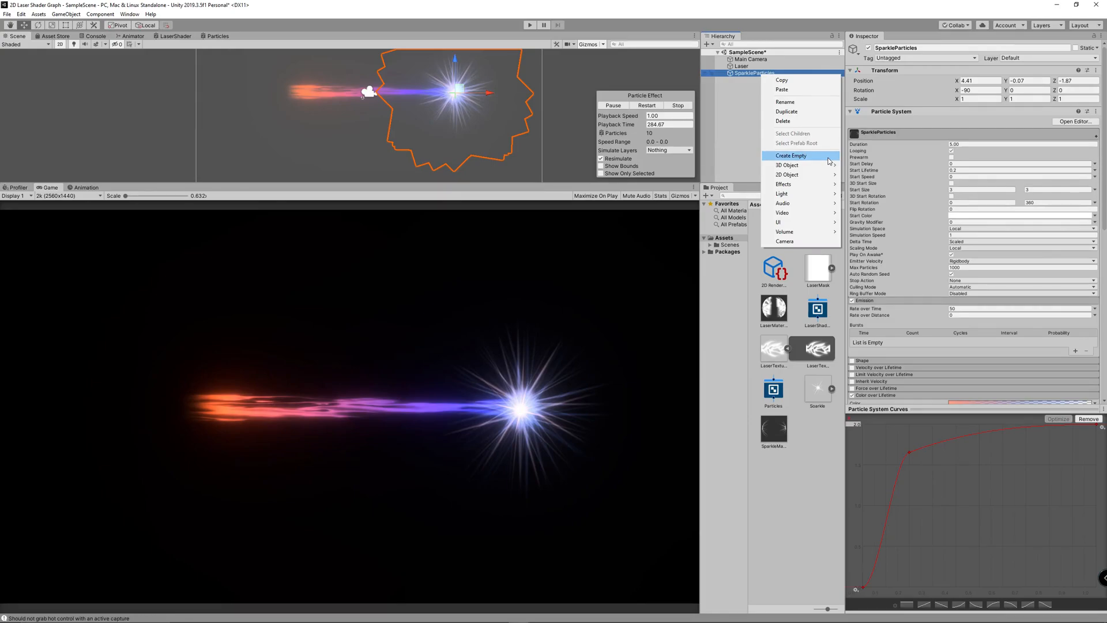
{"action": "mouse_move", "coordinate": [807, 184]}
{"action": "left_click", "coordinate": [864, 183]}
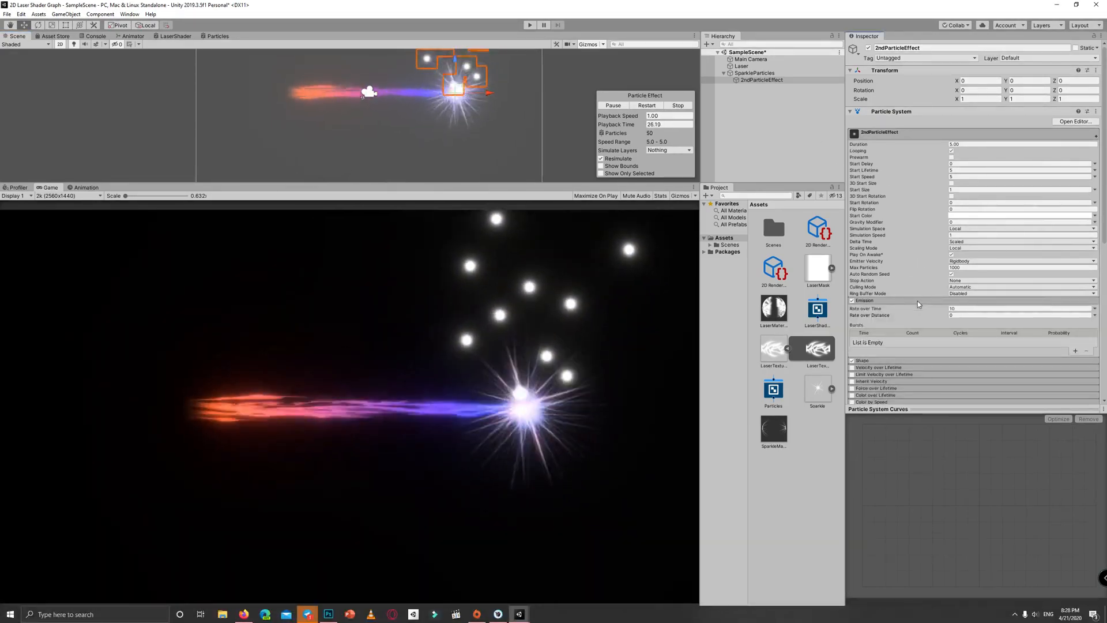
- Set 2ndParticleEffect's emitter shape to Circle and its X rotation to 90
{"action": "left_click", "coordinate": [907, 308]}
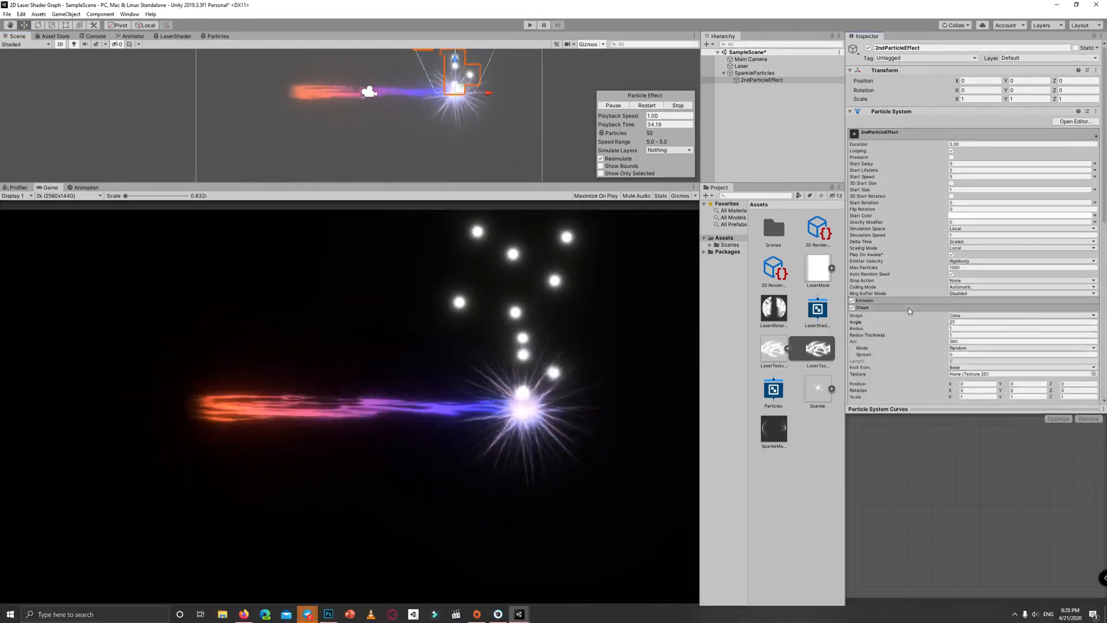
{"action": "left_click", "coordinate": [987, 317]}
{"action": "left_click", "coordinate": [975, 420]}
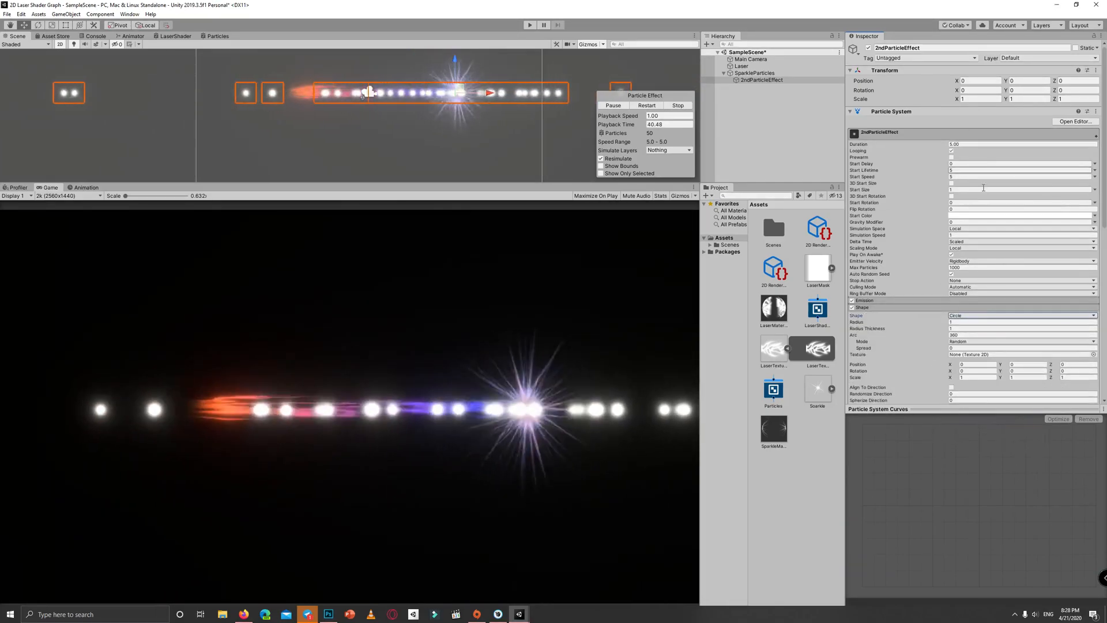
{"action": "left_click_drag", "start_coordinate": [957, 91], "coordinate": [989, 92]}
{"action": "type", "text": "90"}
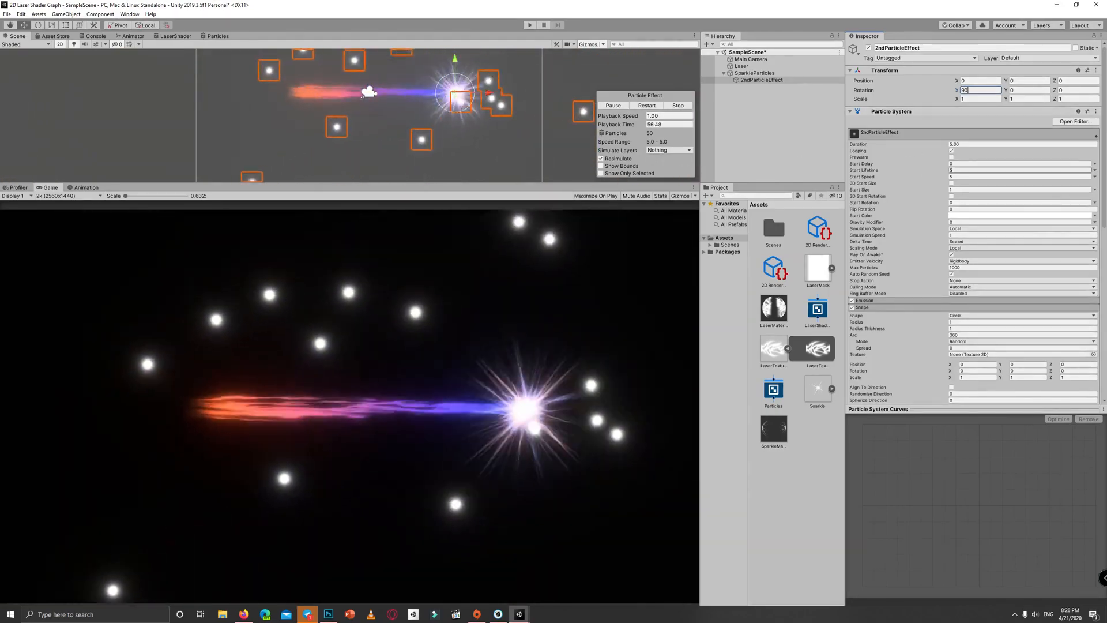
- Make 2ndParticleEffect's start lifetime random between two constants, 5 and 1
{"action": "left_click", "coordinate": [964, 176]}
{"action": "left_click", "coordinate": [966, 170]}
{"action": "type", "text": "0.65"}
{"action": "key", "text": "BackSpace"}
{"action": "key", "text": "BackSpace"}
{"action": "type", "text": "5"}
{"action": "left_click", "coordinate": [1095, 171]}
{"action": "left_click", "coordinate": [1039, 197]}
{"action": "left_click", "coordinate": [1028, 171]}
{"action": "type", "text": "1"}
- Make 2ndParticleEffect's start speed random between two constants, 3 and 7
{"action": "left_click", "coordinate": [1095, 177]}
{"action": "left_click", "coordinate": [1039, 203]}
{"action": "left_click", "coordinate": [1028, 176]}
{"action": "type", "text": "7"}
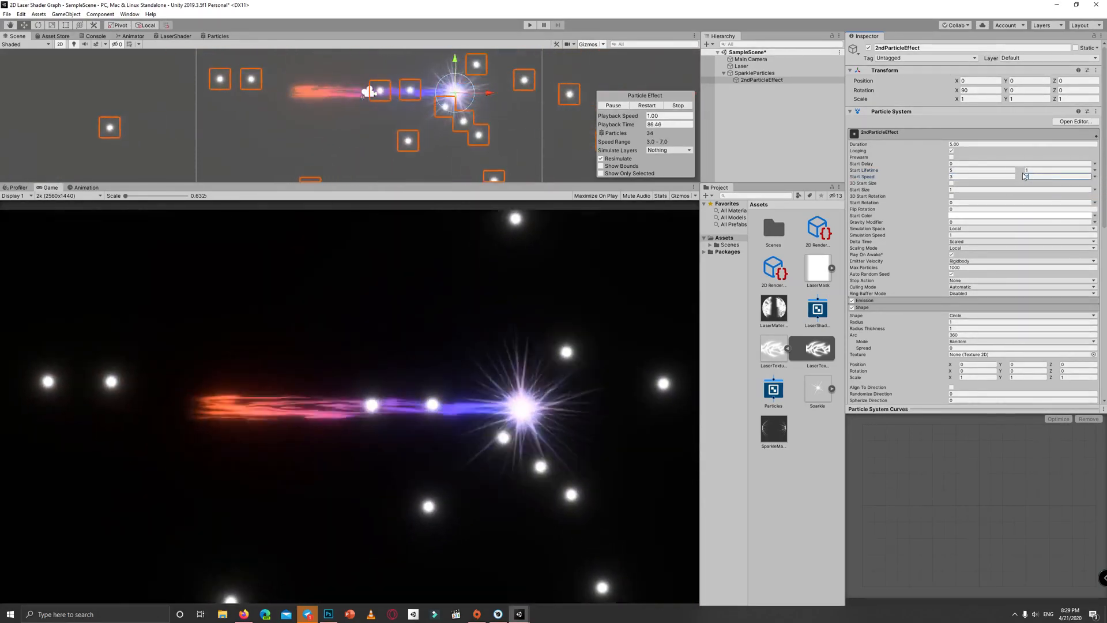
- Make 2ndParticleEffect's start size random between two constants, 0.1 and 0.3
{"action": "scroll", "coordinate": [1027, 276], "scroll_direction": "down", "scroll_amount": 10}
{"action": "scroll", "coordinate": [1027, 276], "scroll_direction": "up", "scroll_amount": 10}
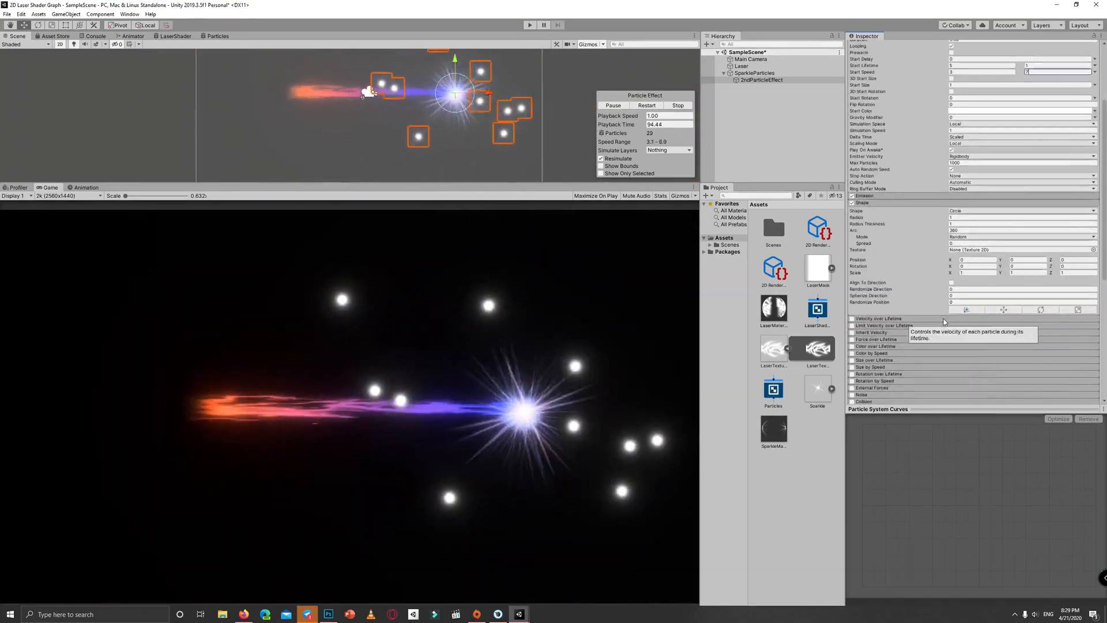
{"action": "left_click", "coordinate": [1095, 190]}
{"action": "left_click", "coordinate": [1039, 216]}
{"action": "left_click", "coordinate": [968, 190]}
{"action": "type", "text": "0.1"}
{"action": "key", "text": "Tab"}
{"action": "type", "text": "0.3"}
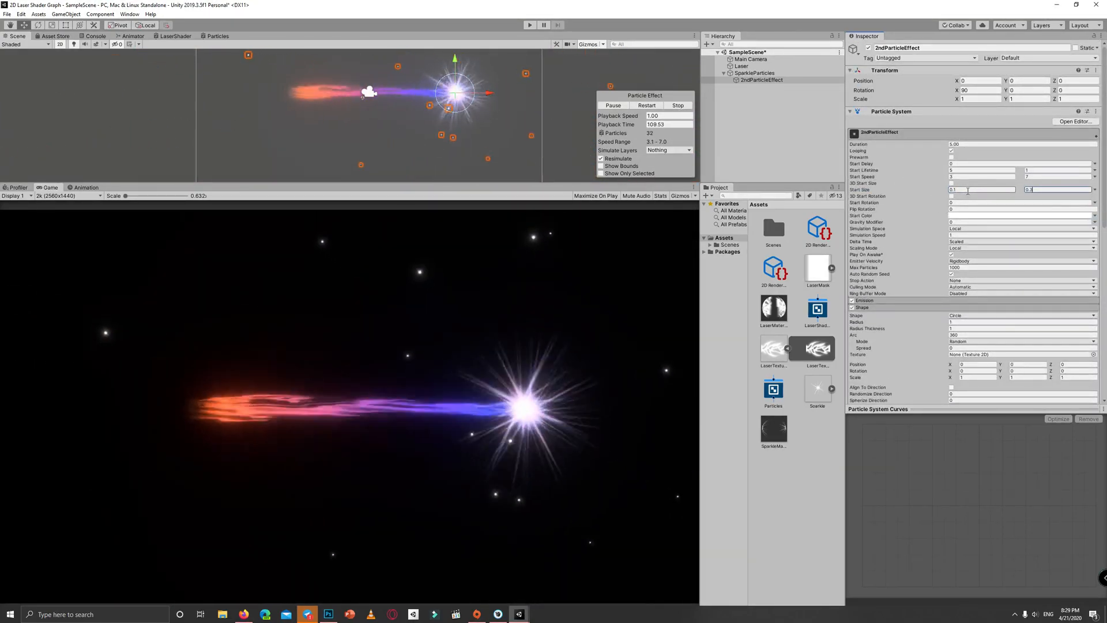
- Set 2ndParticleEffect's gravity modifier to 1 and its start color to orange, FFA700
{"action": "left_click", "coordinate": [957, 222]}
{"action": "type", "text": "2"}
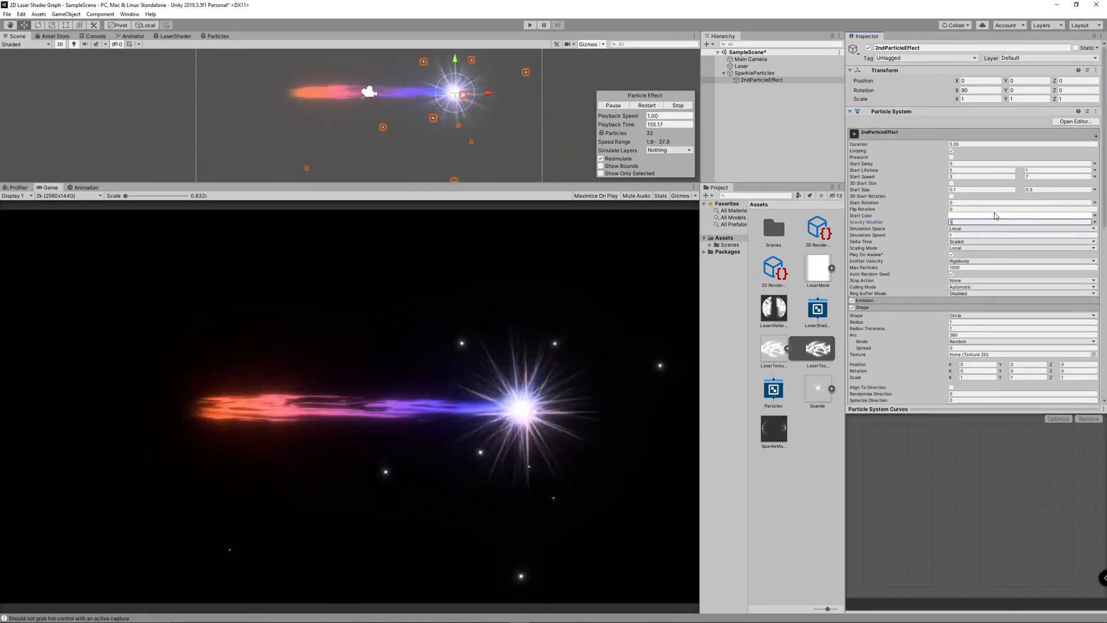
{"action": "left_click", "coordinate": [1021, 215]}
{"action": "left_click_drag", "start_coordinate": [1074, 353], "coordinate": [1086, 370]}
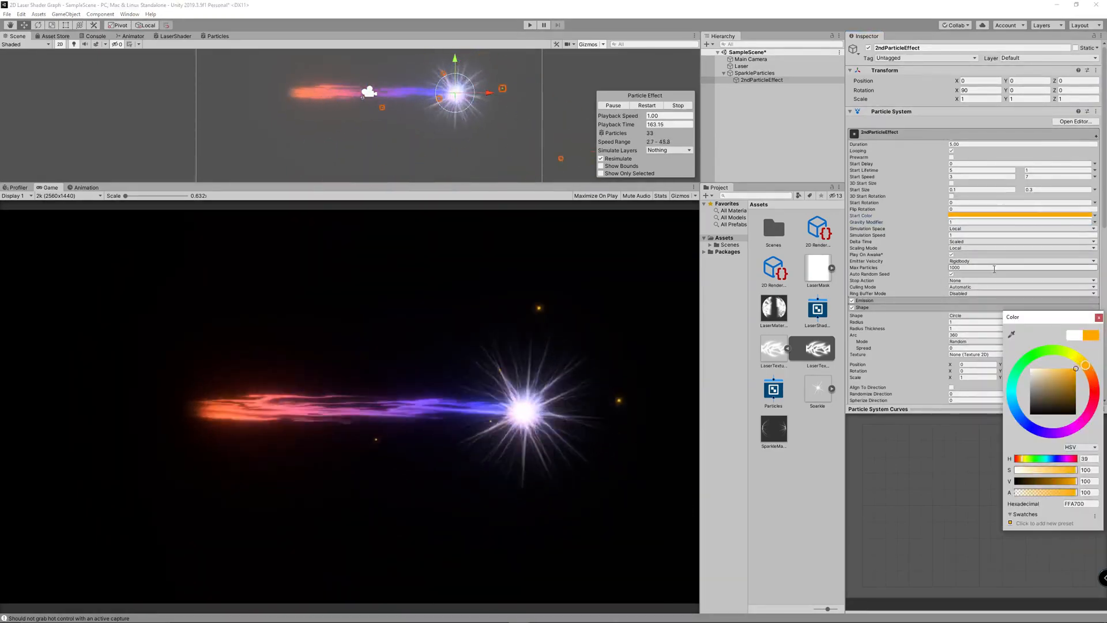
{"action": "left_click", "coordinate": [1098, 317]}
- Render 2ndParticleEffect's particles as Stretched Billboard with a length scale of 3
{"action": "scroll", "coordinate": [927, 214], "scroll_direction": "down", "scroll_amount": 10}
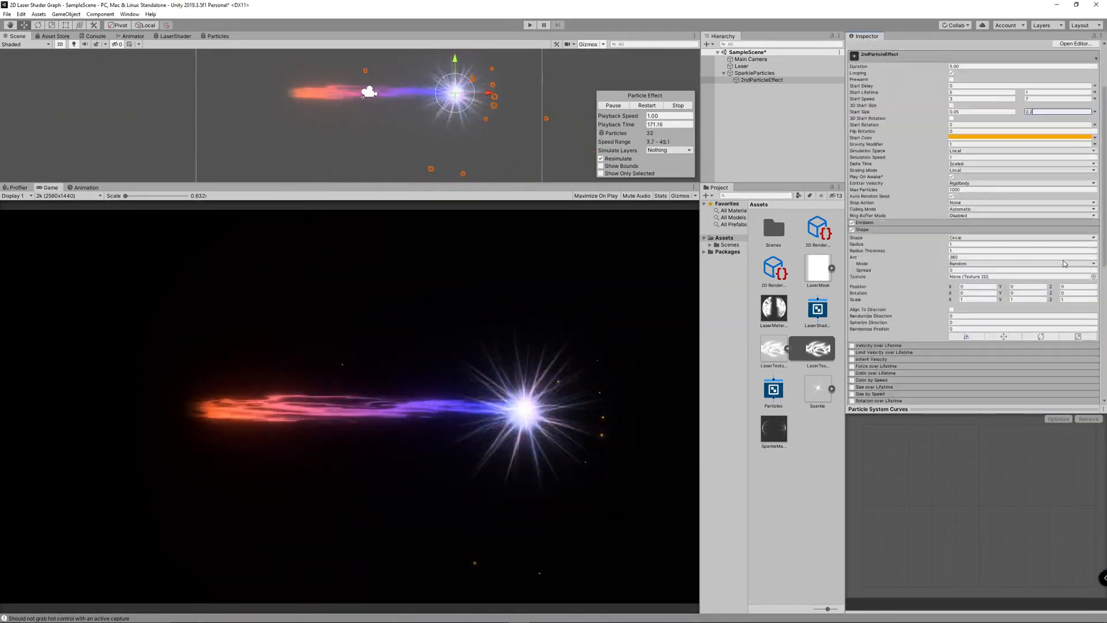
{"action": "left_click", "coordinate": [926, 216]}
{"action": "left_click", "coordinate": [980, 225]}
{"action": "left_click", "coordinate": [979, 236]}
{"action": "left_click", "coordinate": [975, 244]}
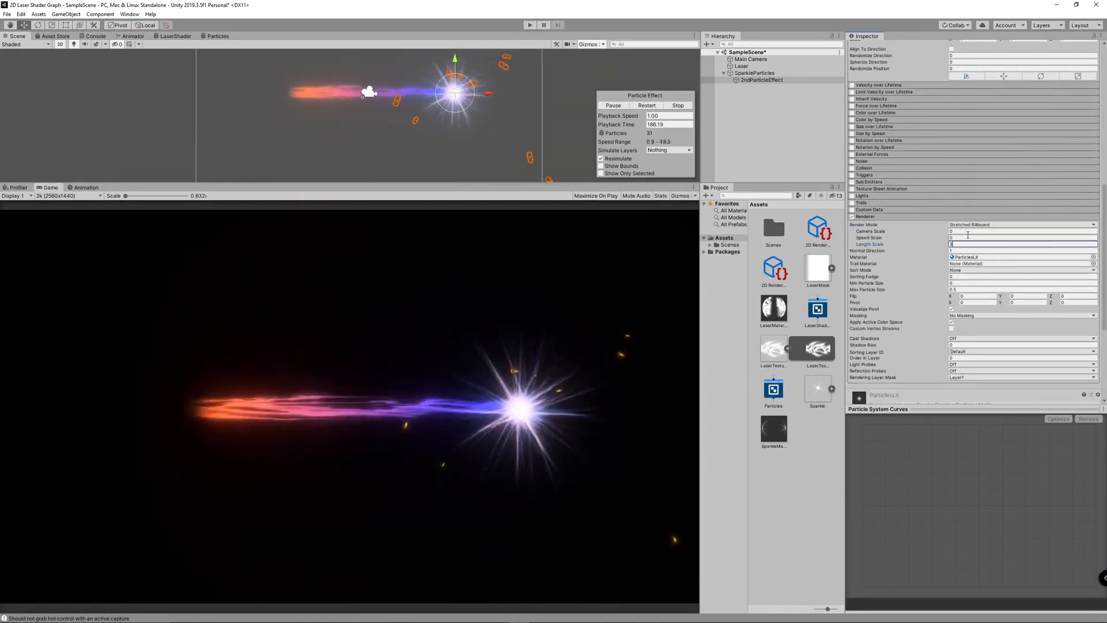
- Set 2ndParticleEffect's emission rate over time to 30 and its maximum start speed to 5
{"action": "scroll", "coordinate": [968, 235], "scroll_direction": "up", "scroll_amount": 15}
{"action": "left_click", "coordinate": [965, 301]}
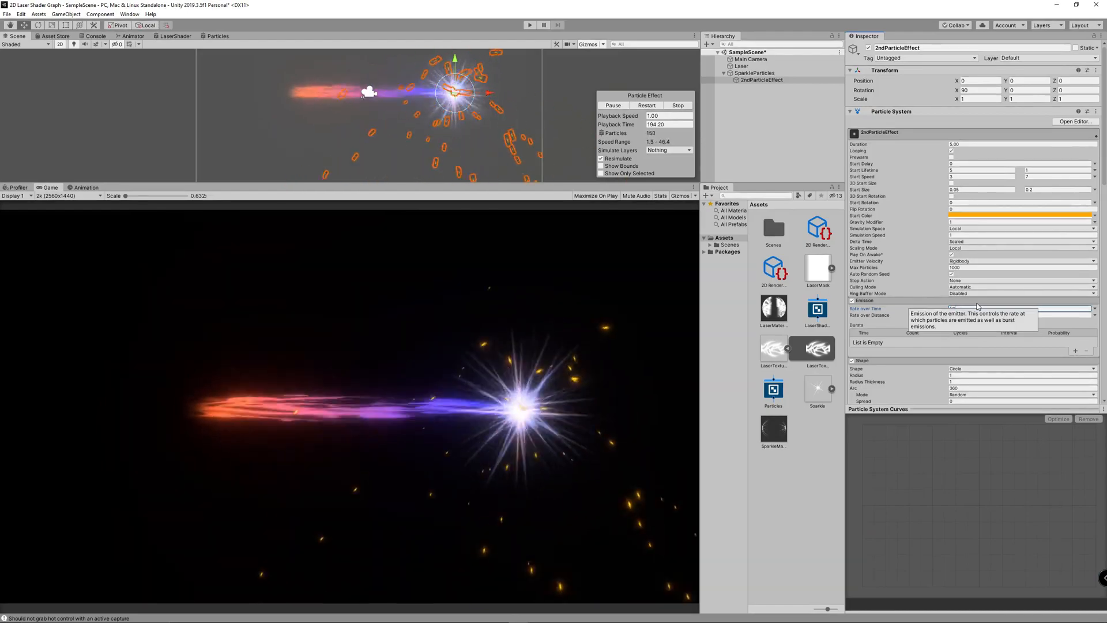
{"action": "left_click", "coordinate": [963, 310]}
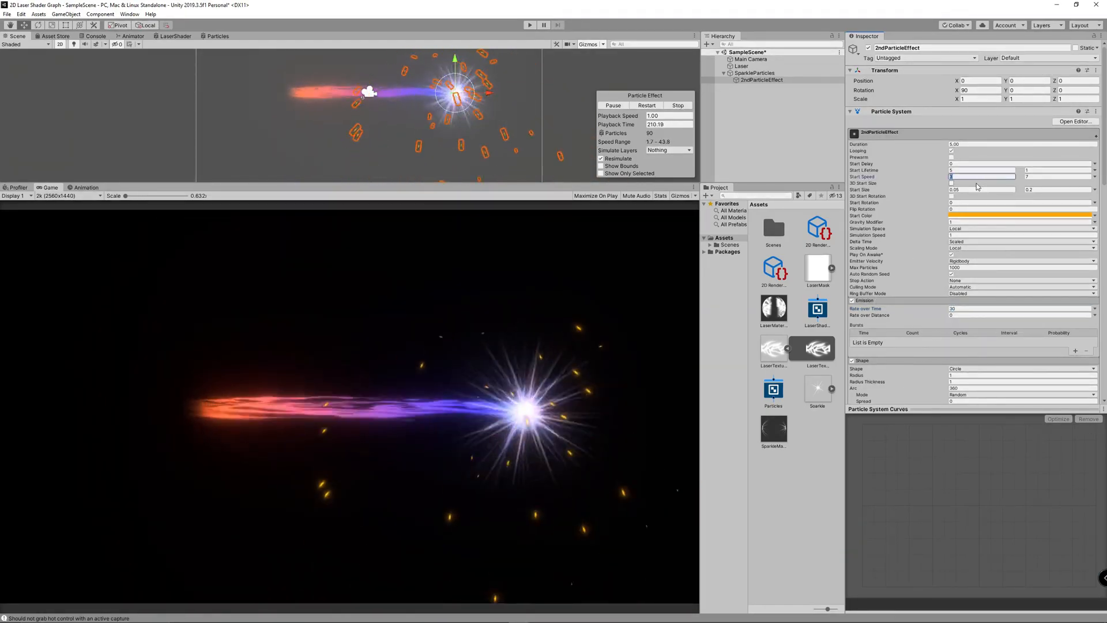
{"action": "left_click", "coordinate": [1036, 176]}
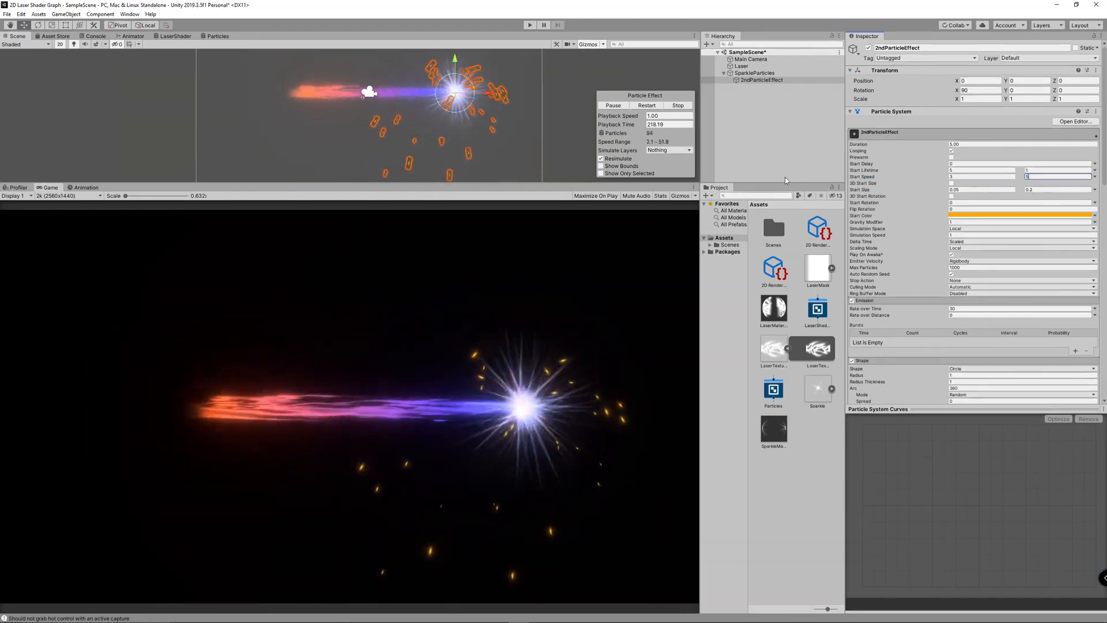
- Enable collision on 2ndParticleEffect with type World and mode 2D, colliding with Everything
{"action": "scroll", "coordinate": [865, 260], "scroll_direction": "down", "scroll_amount": 5}
{"action": "left_click", "coordinate": [852, 248]}
{"action": "left_click", "coordinate": [963, 256]}
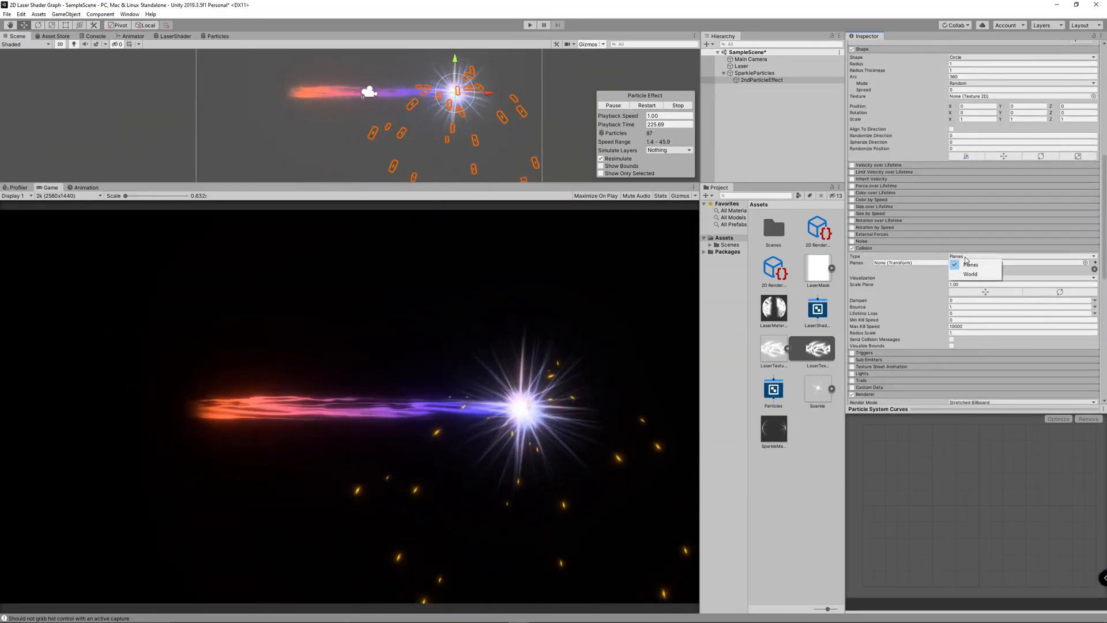
{"action": "left_click", "coordinate": [964, 274]}
{"action": "left_click", "coordinate": [961, 263]}
{"action": "left_click", "coordinate": [961, 281]}
{"action": "left_click", "coordinate": [963, 316]}
{"action": "left_click", "coordinate": [963, 316]}
- Create a square sprite asset named Ground and place it in the scene below the laser
{"action": "left_click", "coordinate": [38, 14]}
{"action": "mouse_move", "coordinate": [40, 25]}
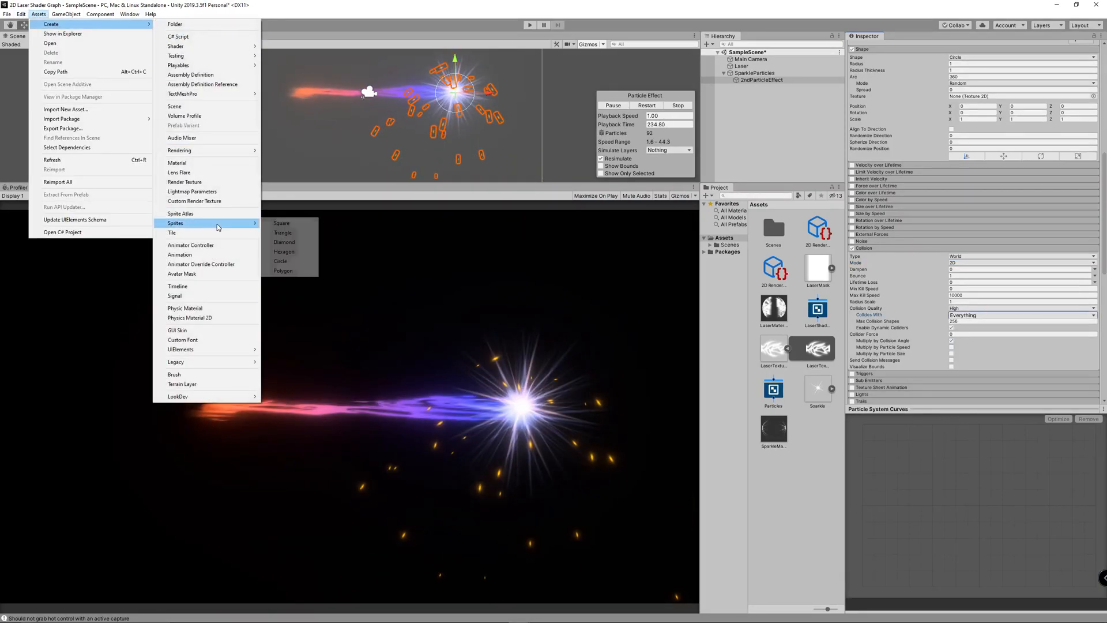
{"action": "mouse_move", "coordinate": [220, 225]}
{"action": "left_click", "coordinate": [278, 224]}
{"action": "key", "text": "Return"}
{"action": "left_click_drag", "start_coordinate": [817, 268], "coordinate": [354, 146]}
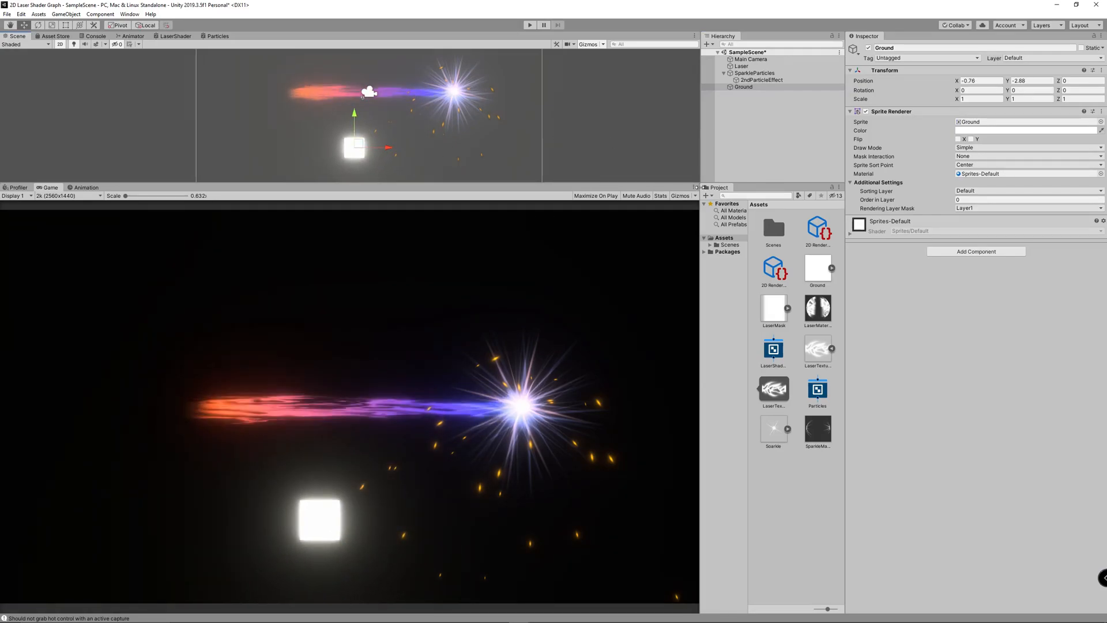
- Stretch Ground into a wide floor, about 21 by 1.18 in scale, positioned at about X 0.36, Y -4.02
{"action": "key", "text": "e"}
{"action": "key", "text": "r"}
{"action": "mouse_move", "coordinate": [388, 148]}
{"action": "left_mouse_down"}
{"action": "mouse_move", "coordinate": [969, 157]}
{"action": "mouse_move", "coordinate": [376, 169]}
{"action": "mouse_move", "coordinate": [386, 162]}
{"action": "mouse_move", "coordinate": [376, 139]}
{"action": "left_mouse_up"}
{"action": "key", "text": "w"}
{"action": "key", "text": "e"}
{"action": "key", "text": "r"}
{"action": "key", "text": "w"}
{"action": "key", "text": "e"}
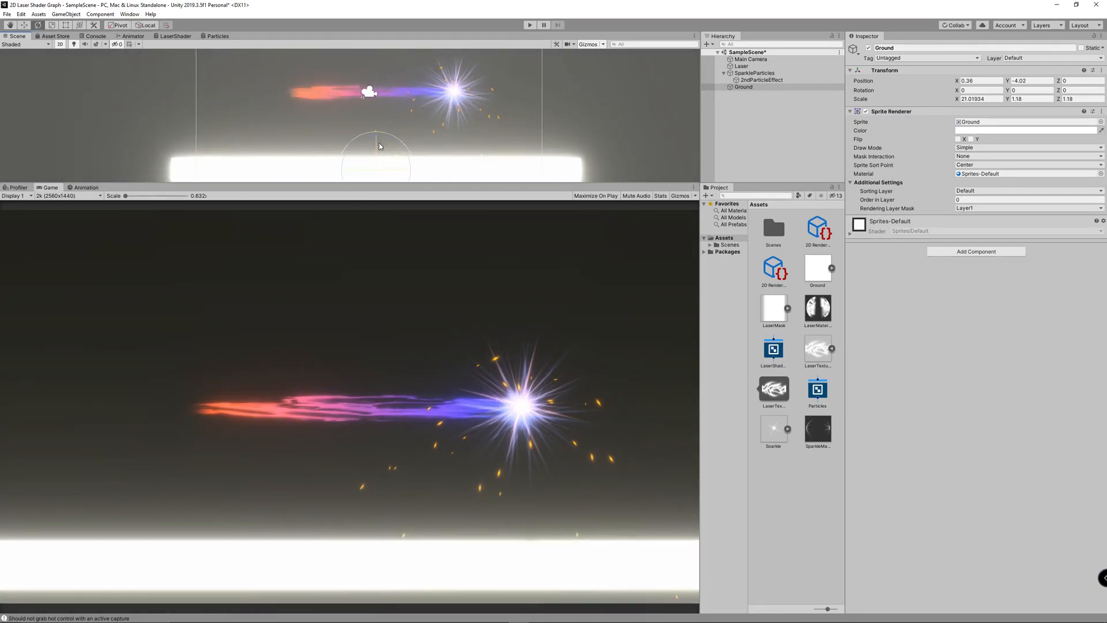
- Set the HDR color intensity of the SparkleMaterial used by SparkleParticles to 2
{"action": "left_click", "coordinate": [750, 60]}
{"action": "left_click", "coordinate": [749, 73]}
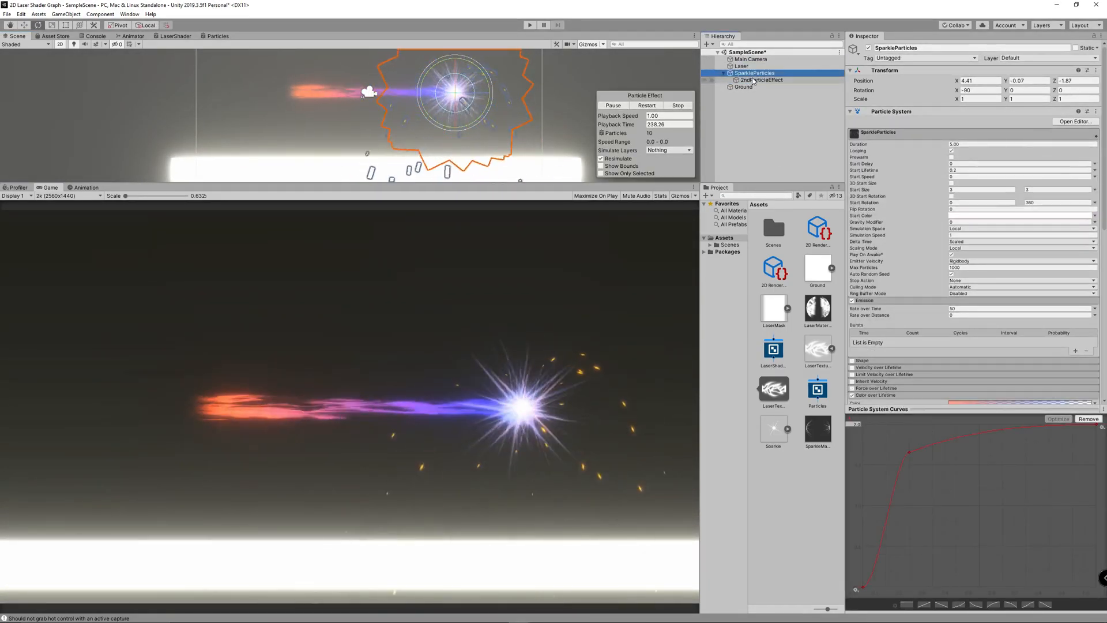
{"action": "scroll", "coordinate": [932, 209], "scroll_direction": "down", "scroll_amount": 8}
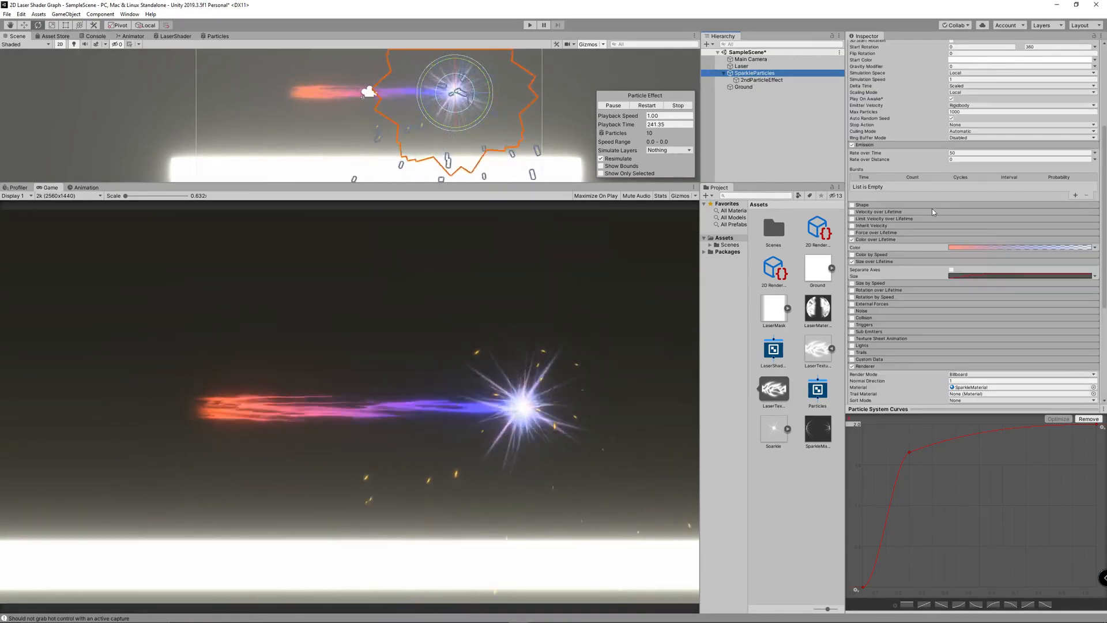
{"action": "left_click", "coordinate": [851, 375]}
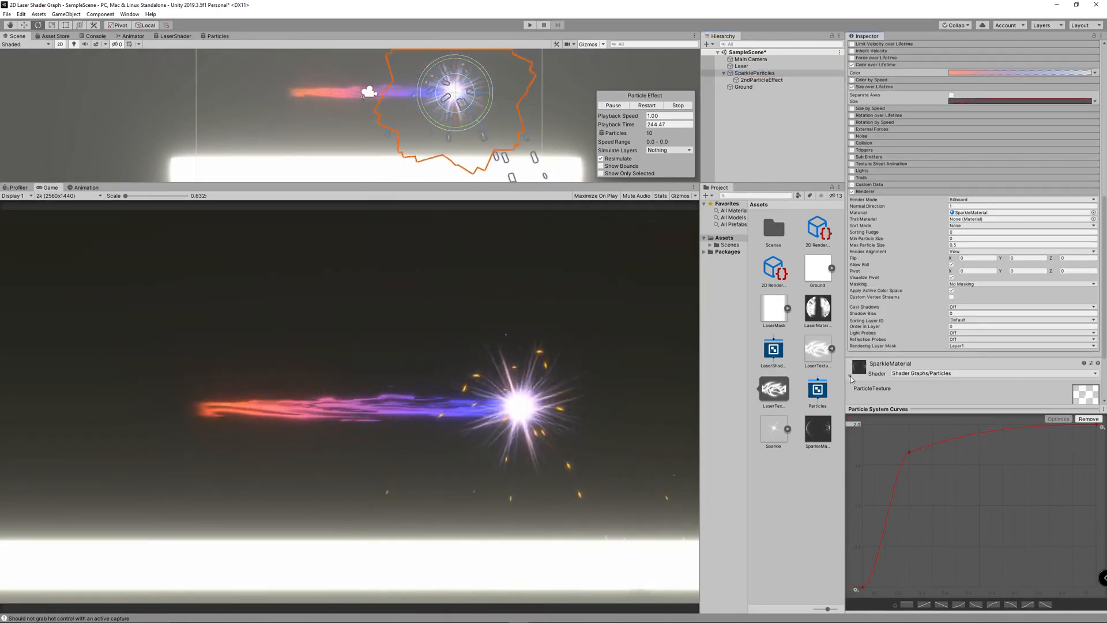
{"action": "scroll", "coordinate": [916, 324], "scroll_direction": "down", "scroll_amount": 3}
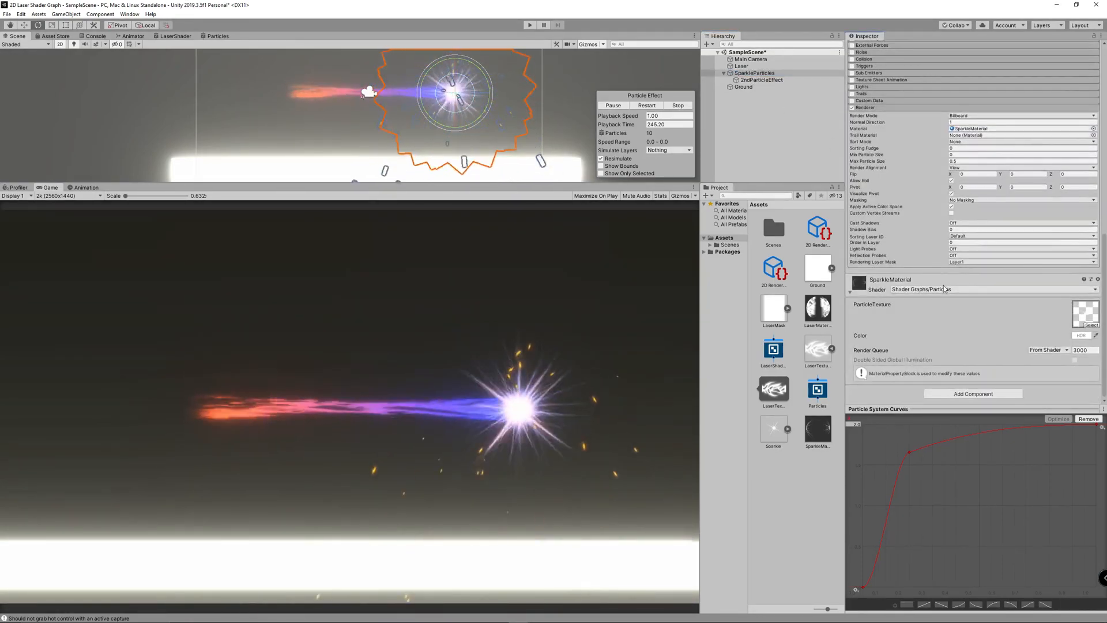
{"action": "left_click", "coordinate": [1082, 335]}
{"action": "left_click", "coordinate": [1086, 506]}
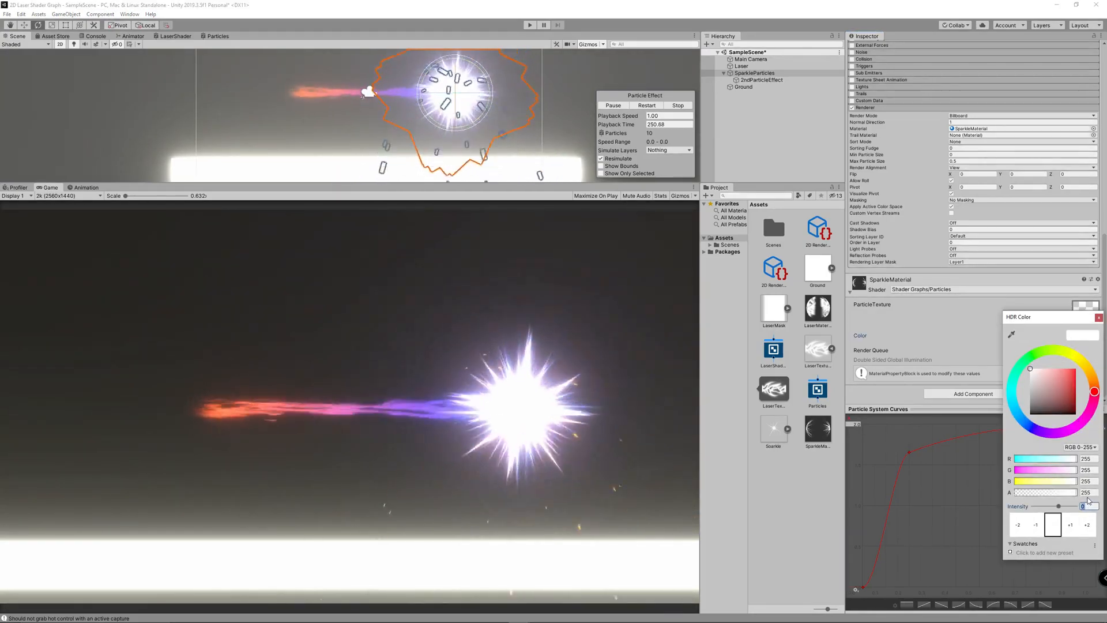
{"action": "type", "text": "2"}
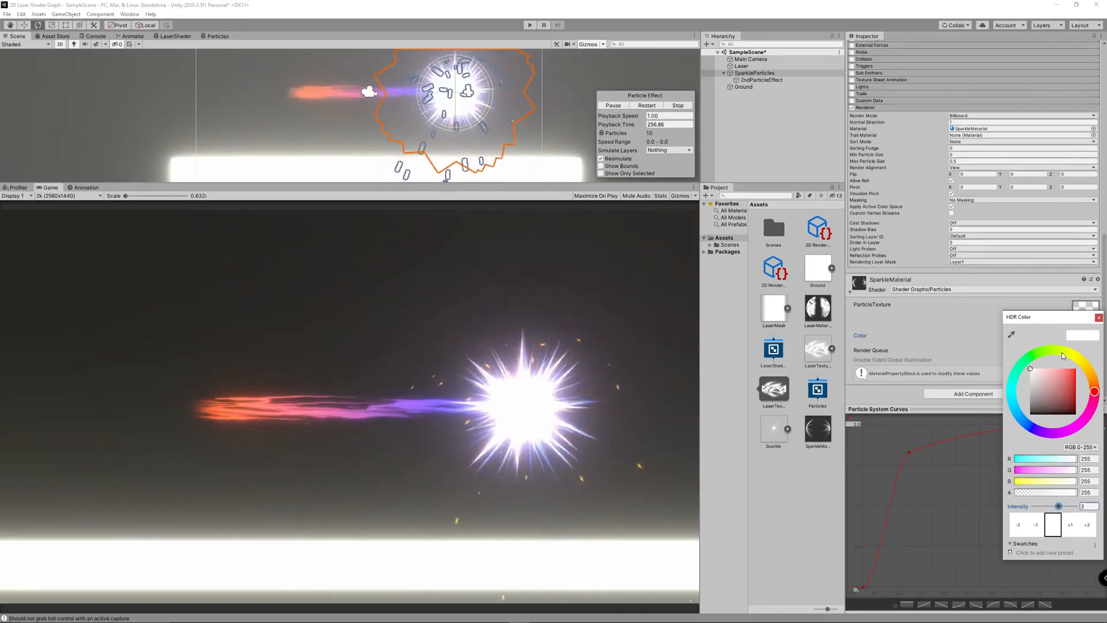
{"action": "left_click", "coordinate": [1099, 318]}
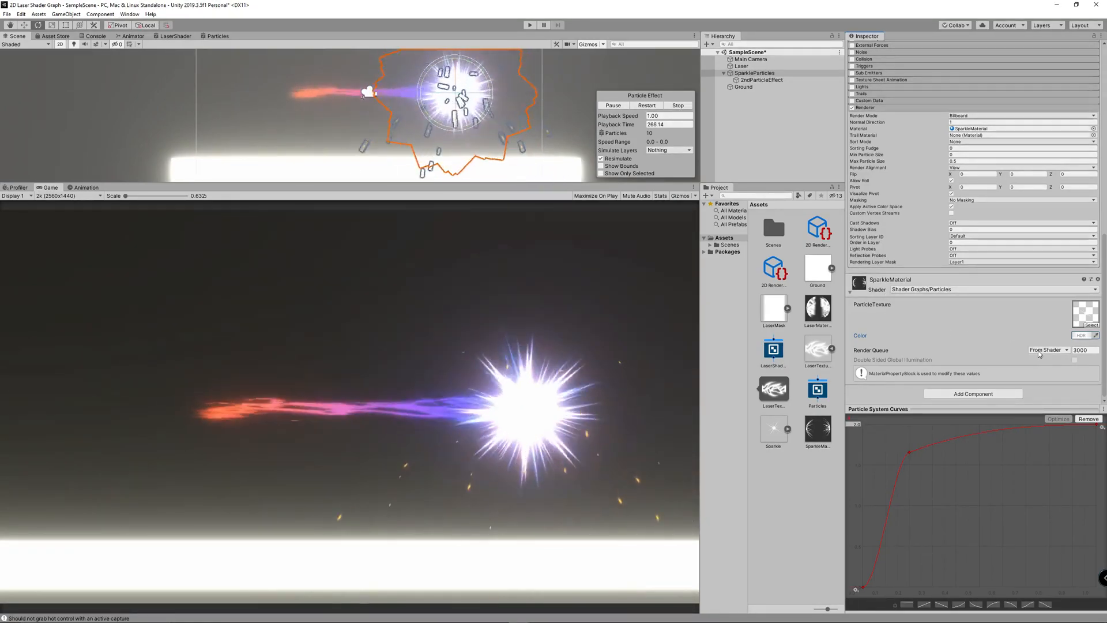
- Set the HDR color intensity of the Laser object's LaserMaterial to 2
{"action": "left_click", "coordinate": [742, 65]}
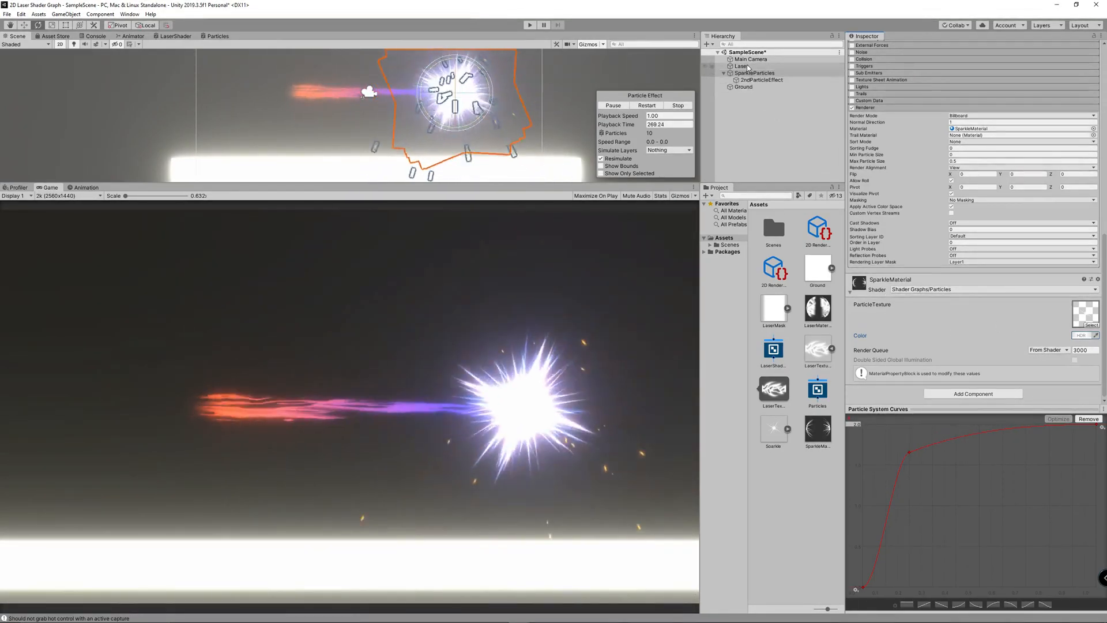
{"action": "left_click", "coordinate": [851, 543]}
{"action": "scroll", "coordinate": [1056, 497], "scroll_direction": "down", "scroll_amount": 3}
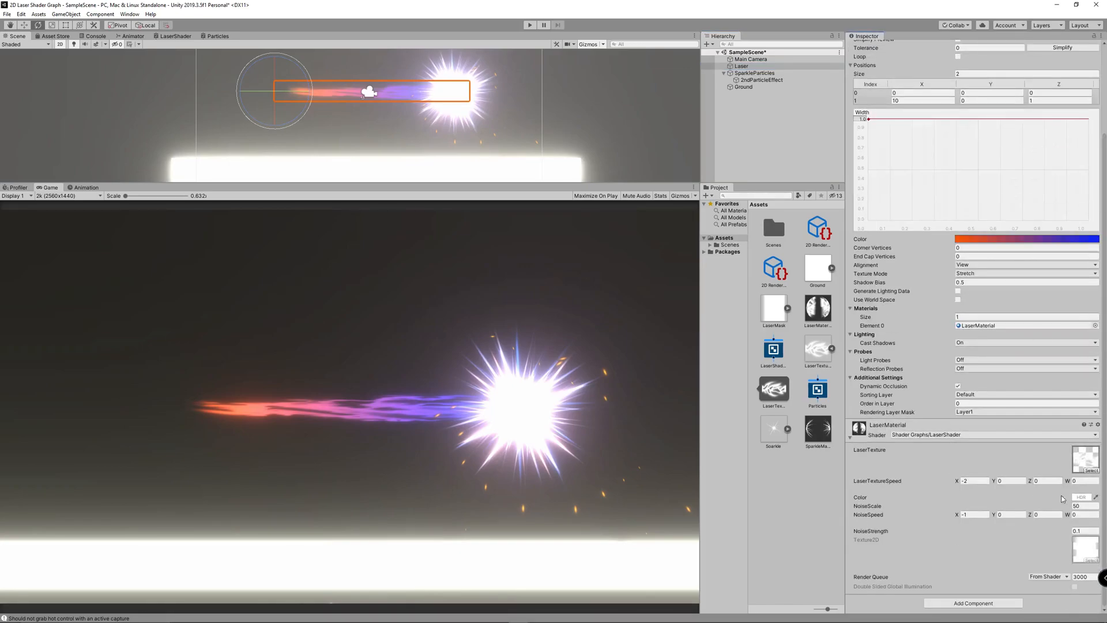
{"action": "left_click", "coordinate": [1087, 498]}
{"action": "left_click", "coordinate": [1087, 505]}
{"action": "type", "text": "2"}
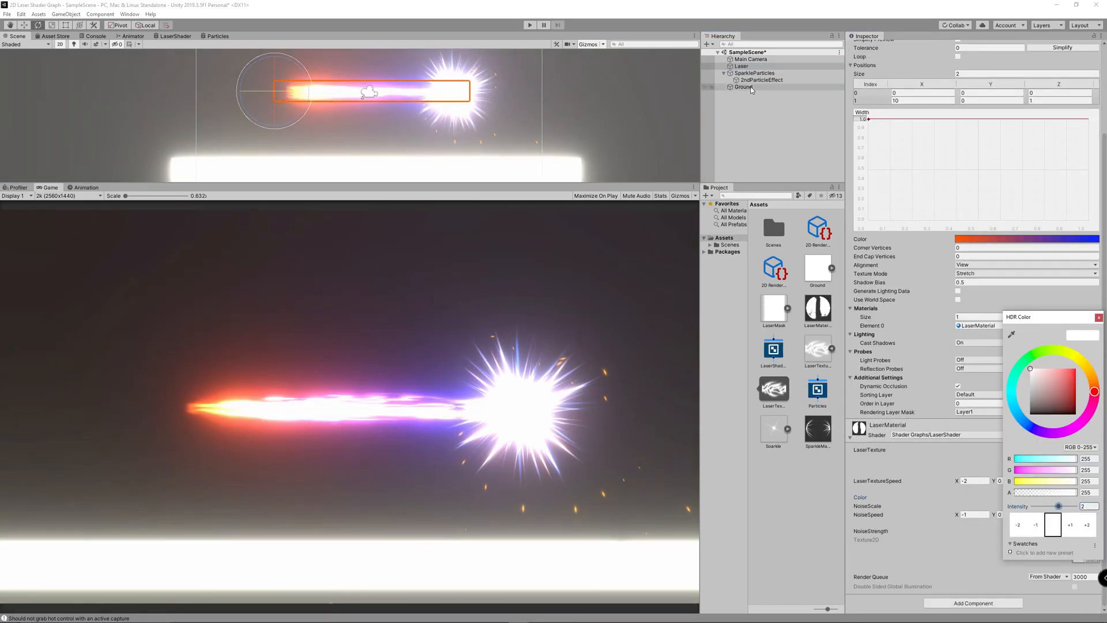
- Set the Bloom threshold in the Main Camera's volume to 1
{"action": "left_click", "coordinate": [760, 68]}
{"action": "key", "text": "Up"}
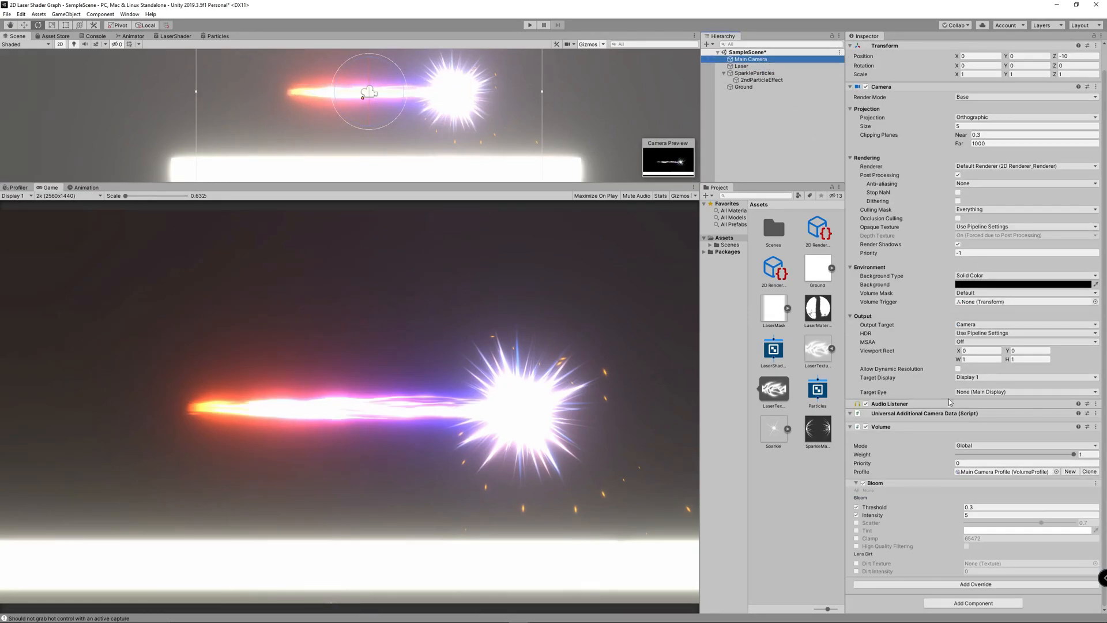
{"action": "left_click", "coordinate": [975, 508]}
{"action": "type", "text": "1"}
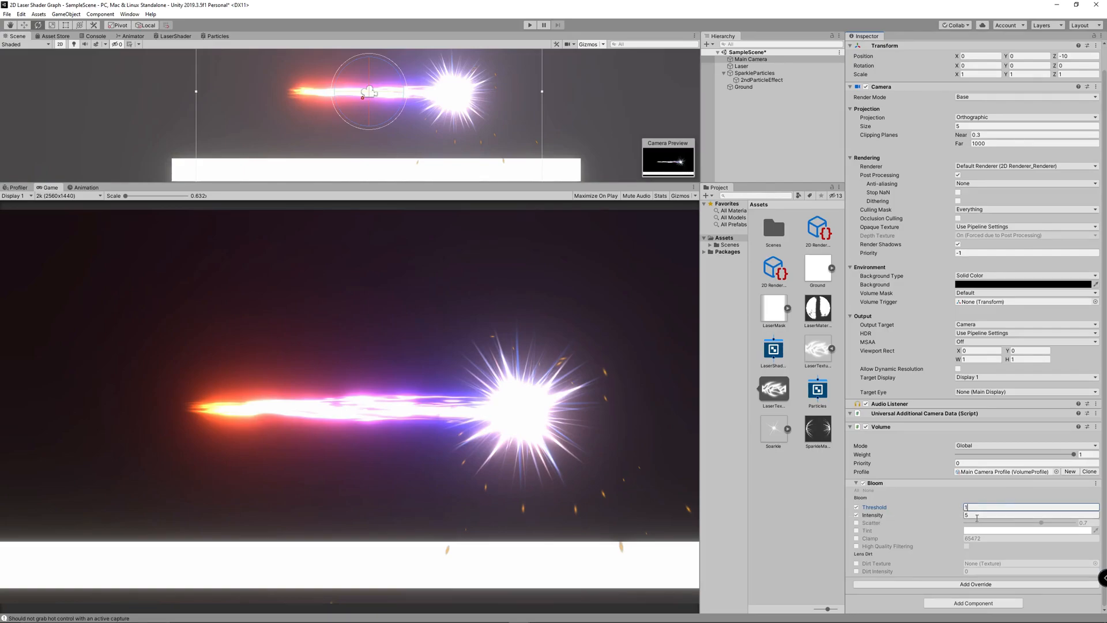
- Lower the Main Camera's Bloom intensity, trying the values 1, 2 and 1.5
{"action": "type", "text": "1"}
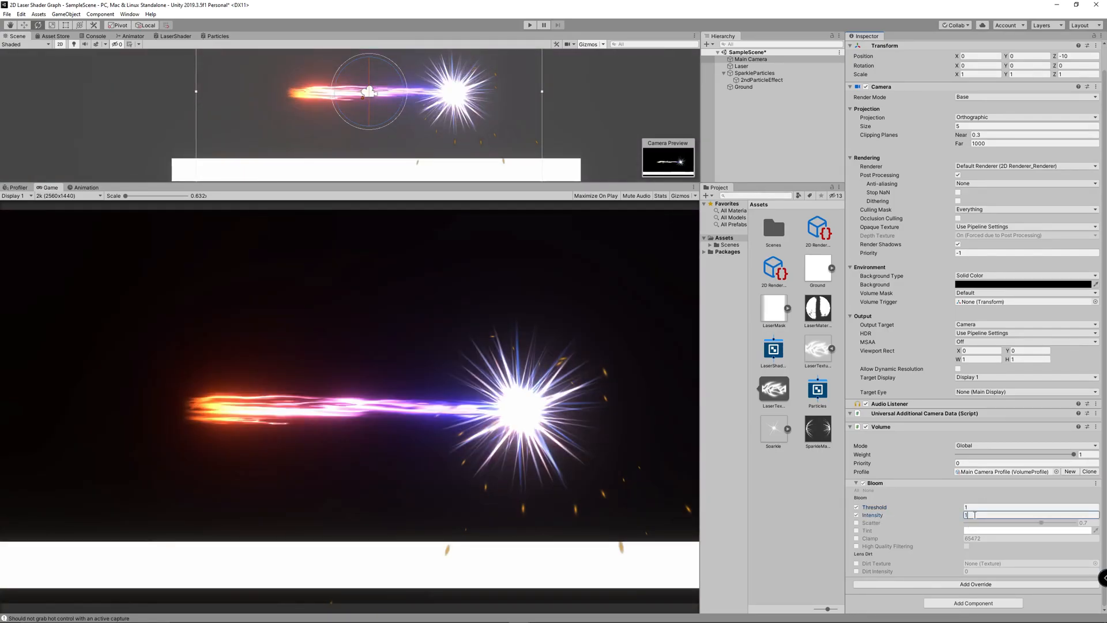
{"action": "key", "text": "BackSpace"}
{"action": "type", "text": "2"}
{"action": "key", "text": "BackSpace"}
{"action": "type", "text": "1.5"}
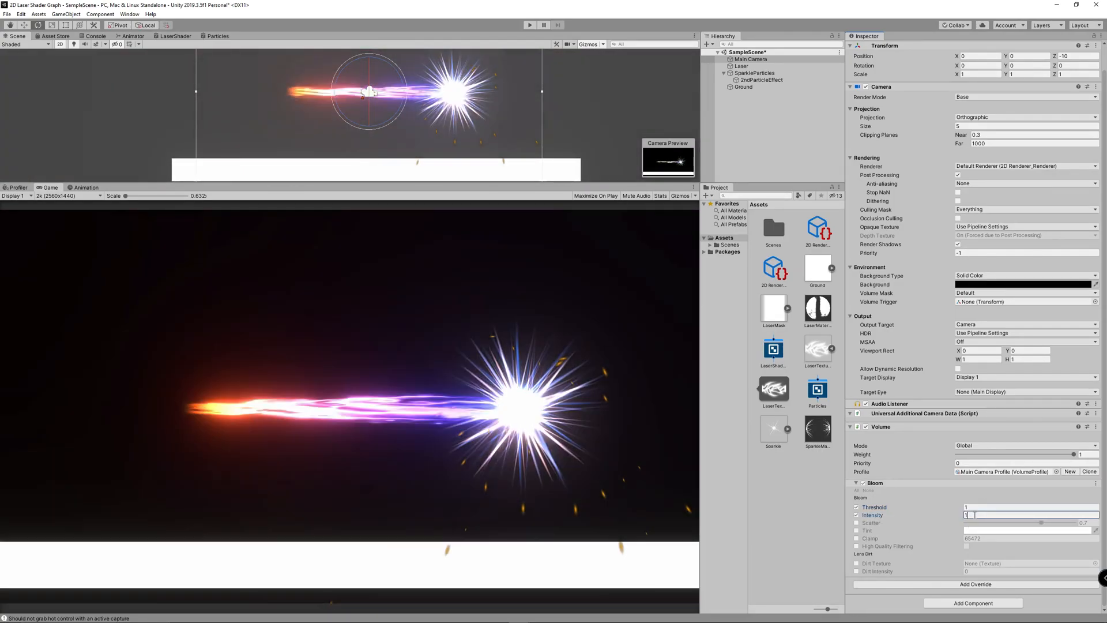
{"action": "key", "text": "BackSpace"}
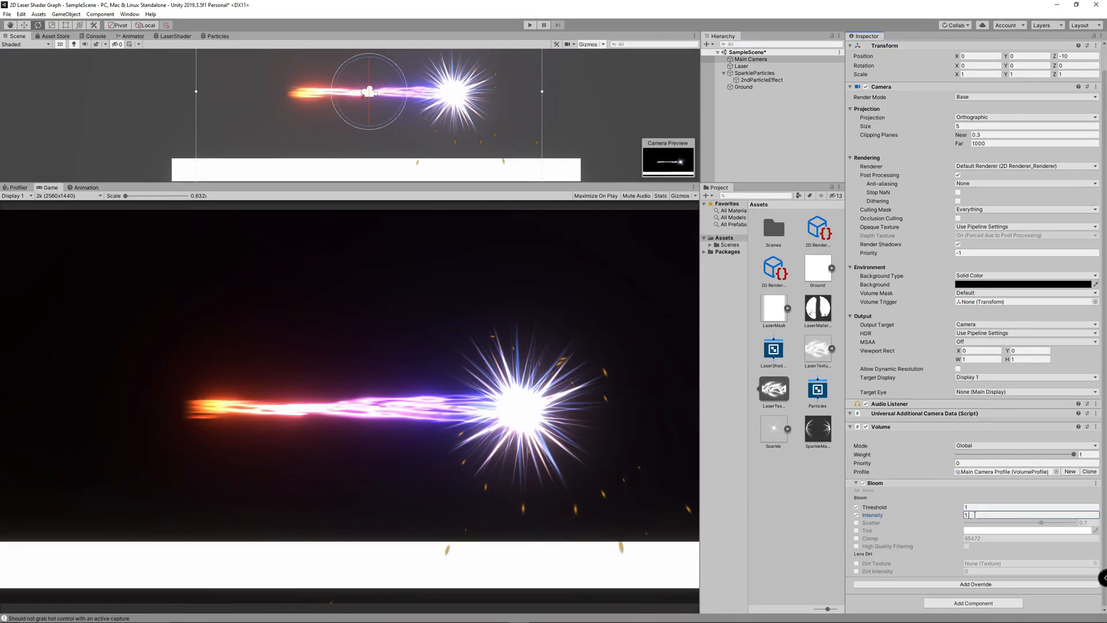
{"action": "key", "text": "BackSpace"}
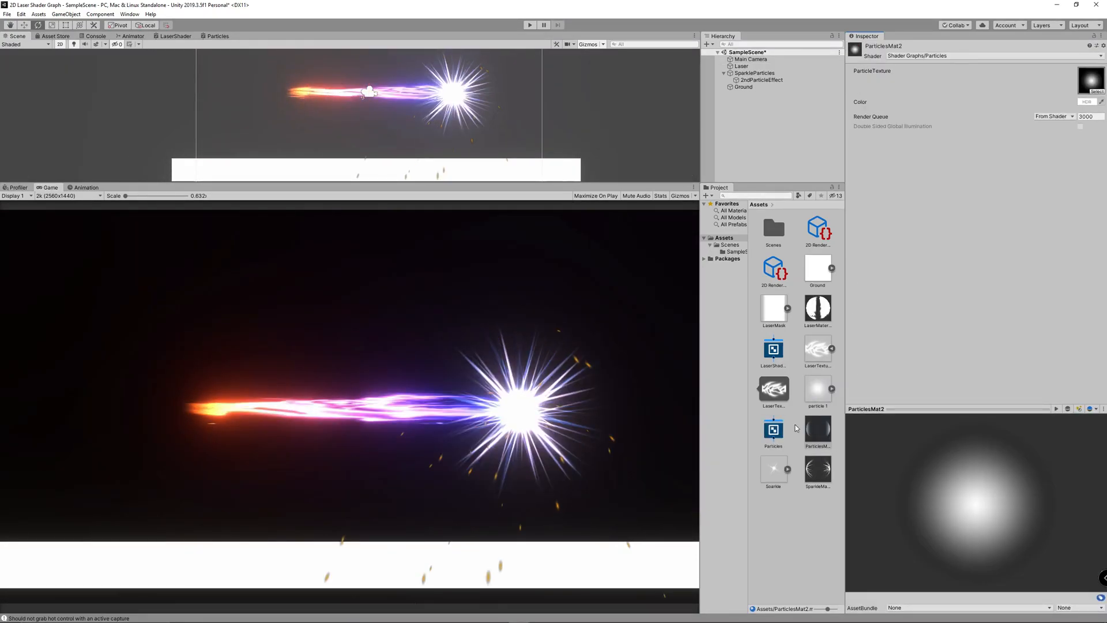
- Choose a different particle texture for ParticlesMat2 and assign the material to 2ndParticleEffect's renderer
{"action": "left_click", "coordinate": [778, 433]}
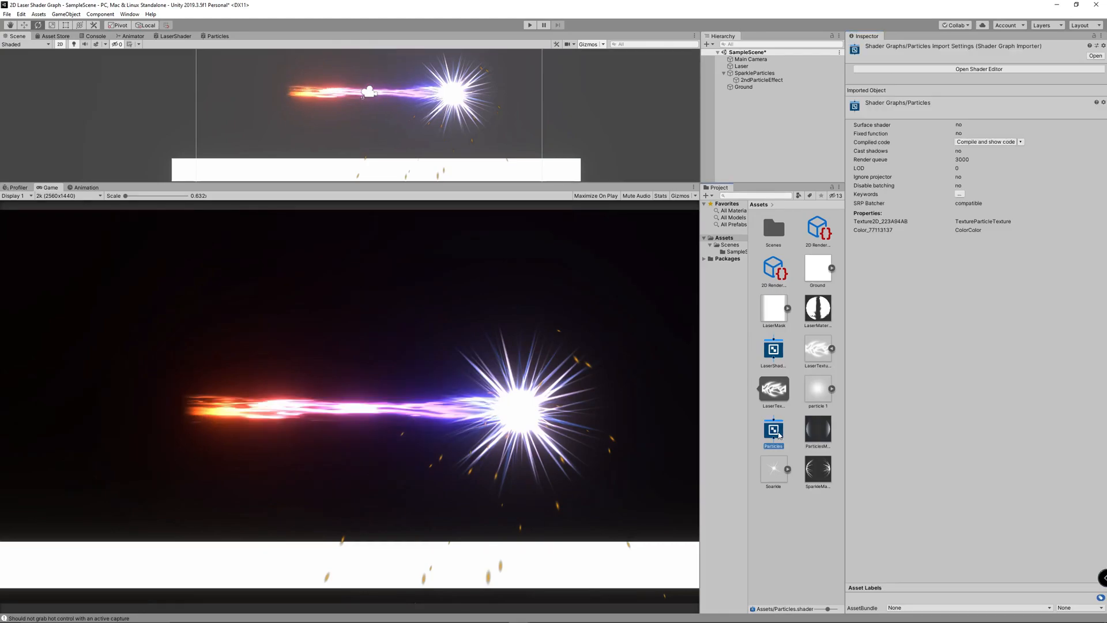
{"action": "left_click", "coordinate": [811, 430]}
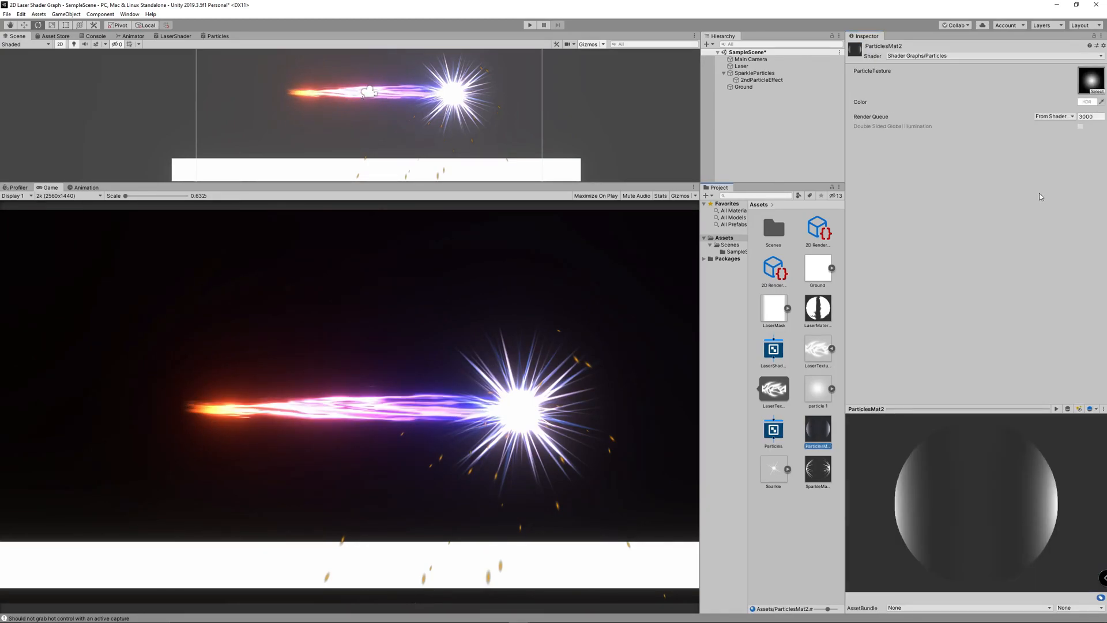
{"action": "left_click", "coordinate": [1091, 92]}
{"action": "double_click", "coordinate": [912, 216]}
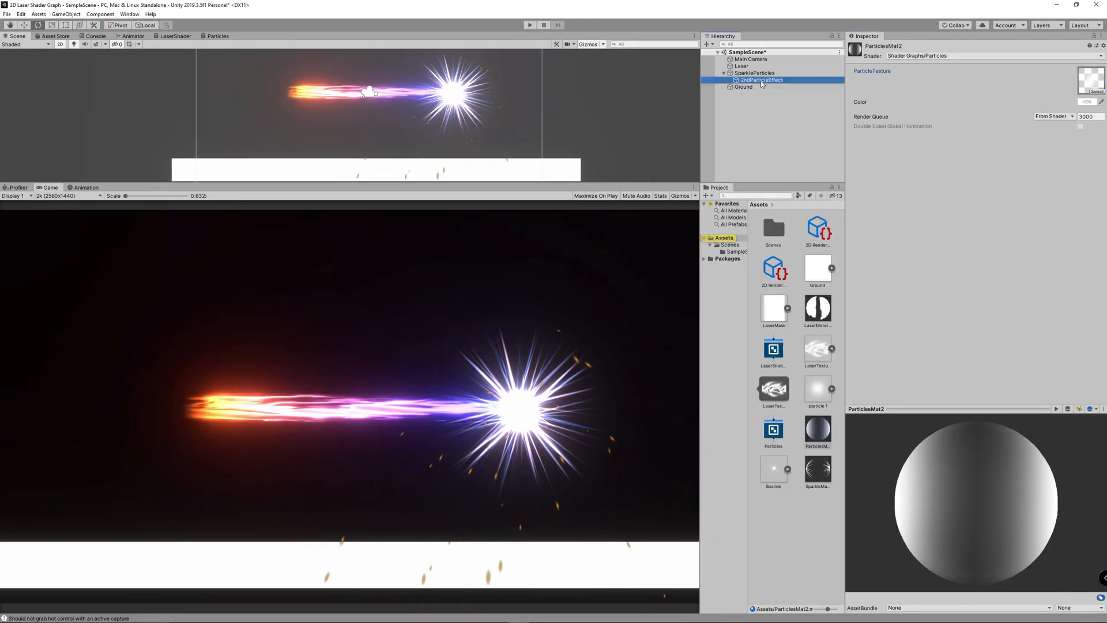
{"action": "scroll", "coordinate": [984, 277], "scroll_direction": "down", "scroll_amount": 10}
{"action": "left_click_drag", "start_coordinate": [818, 432], "coordinate": [1014, 226]}
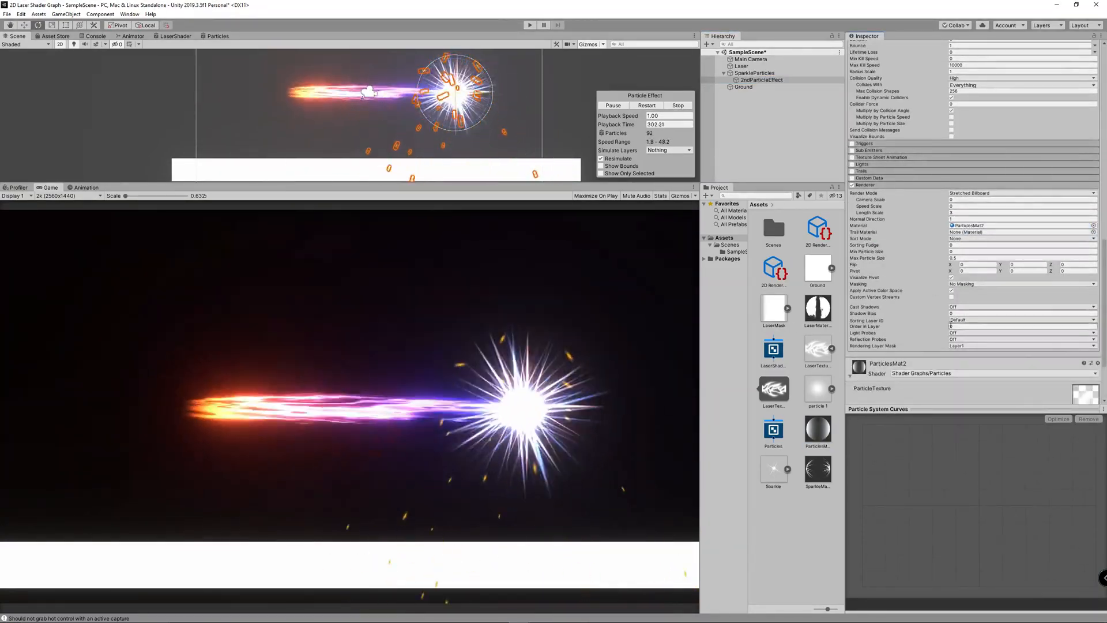
{"action": "scroll", "coordinate": [950, 329], "scroll_direction": "down", "scroll_amount": 3}
{"action": "left_click", "coordinate": [1083, 335]}
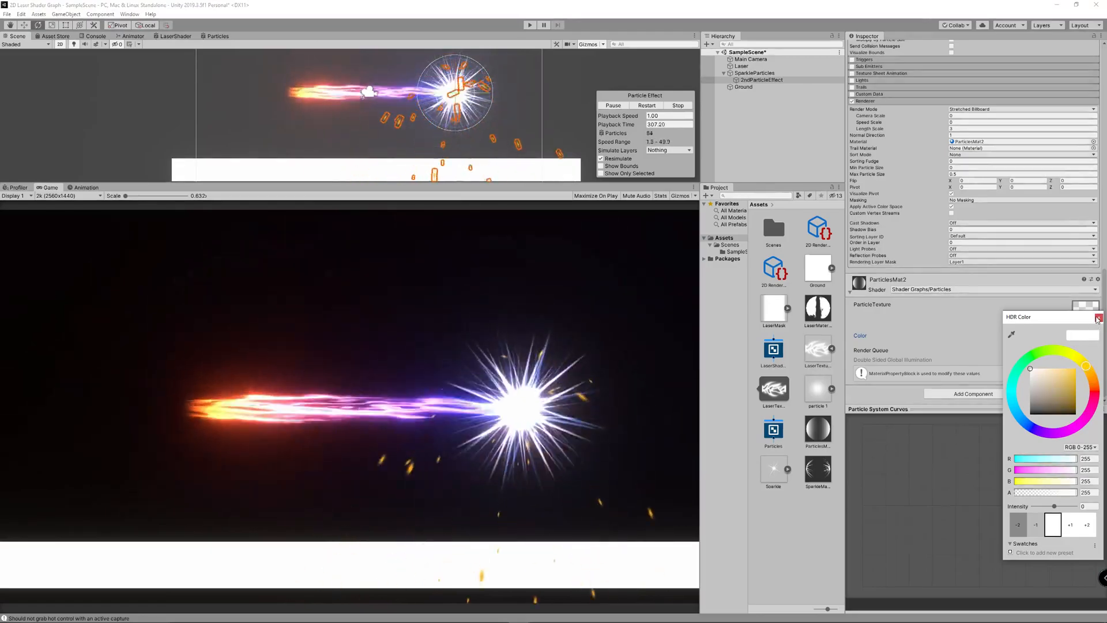
{"action": "left_click", "coordinate": [1097, 318]}
{"action": "scroll", "coordinate": [1015, 184], "scroll_direction": "up", "scroll_amount": 13}
{"action": "left_click", "coordinate": [1015, 134]}
{"action": "left_click", "coordinate": [1098, 315]}
- Set ParticlesMat2's HDR color to orange, RGB 255, 150, 0, with an intensity of 2
{"action": "left_click_drag", "start_coordinate": [1049, 392], "coordinate": [1097, 364]}
{"action": "scroll", "coordinate": [1056, 260], "scroll_direction": "down", "scroll_amount": 13}
{"action": "left_click", "coordinate": [1087, 337]}
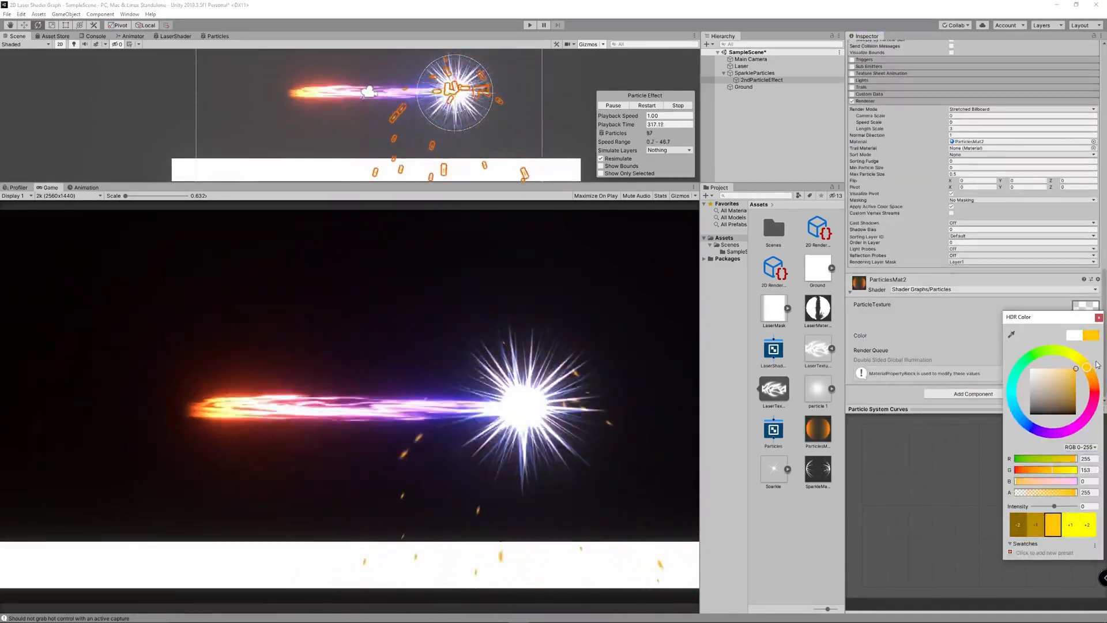
{"action": "left_click", "coordinate": [1098, 318]}
{"action": "left_click", "coordinate": [1086, 336]}
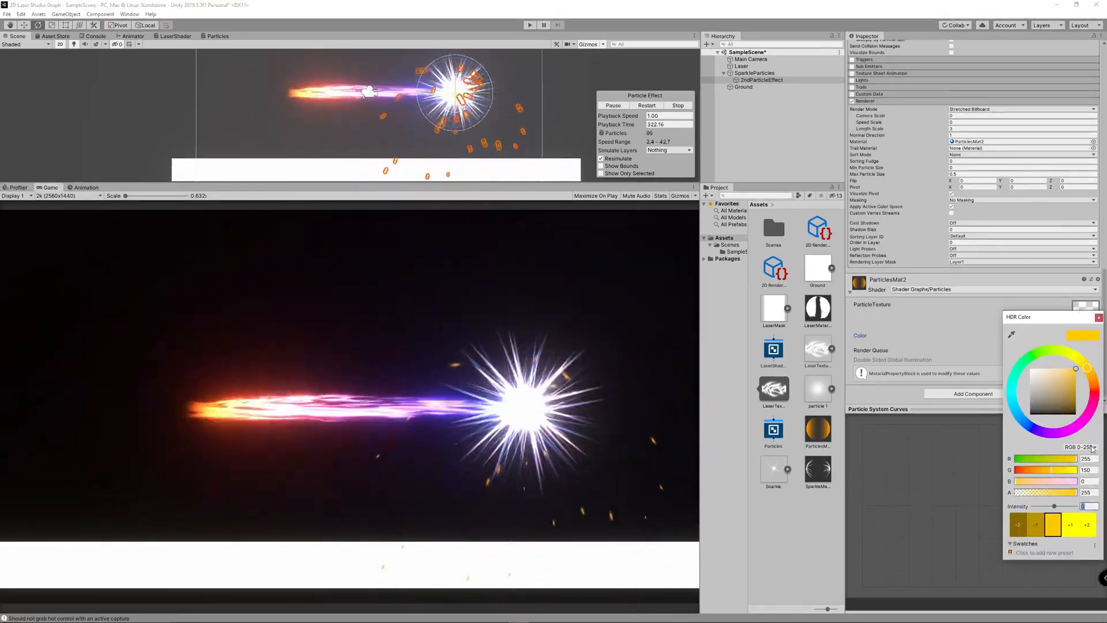
{"action": "type", "text": "2"}
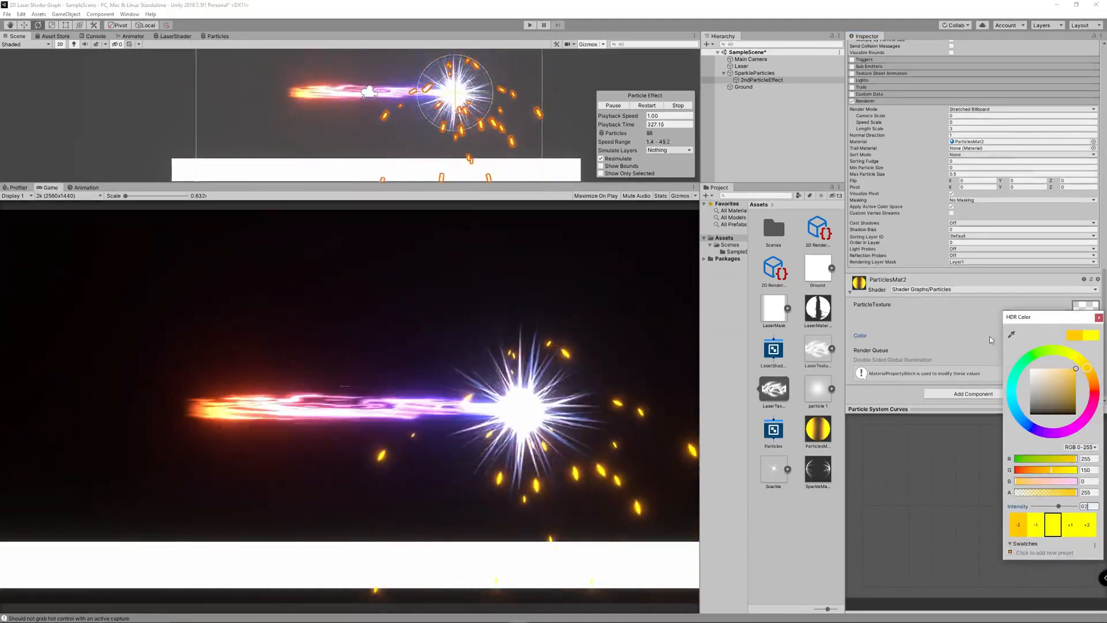
- Lower 2ndParticleEffect's random start size range, with a minimum of 0.01 and a smaller maximum
{"action": "left_click", "coordinate": [1040, 268]}
{"action": "scroll", "coordinate": [1040, 268], "scroll_direction": "up", "scroll_amount": 10}
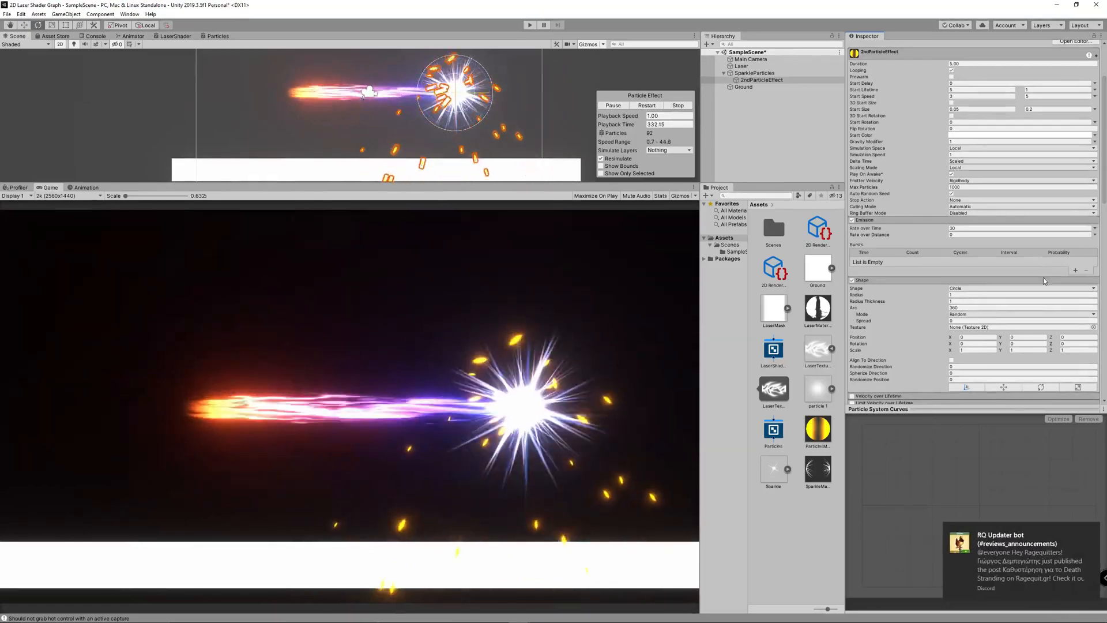
{"action": "scroll", "coordinate": [1043, 254], "scroll_direction": "up", "scroll_amount": 5}
{"action": "left_click", "coordinate": [993, 189]}
{"action": "left_click", "coordinate": [1043, 189]}
{"action": "left_click", "coordinate": [983, 189]}
{"action": "type", "text": "0.01"}
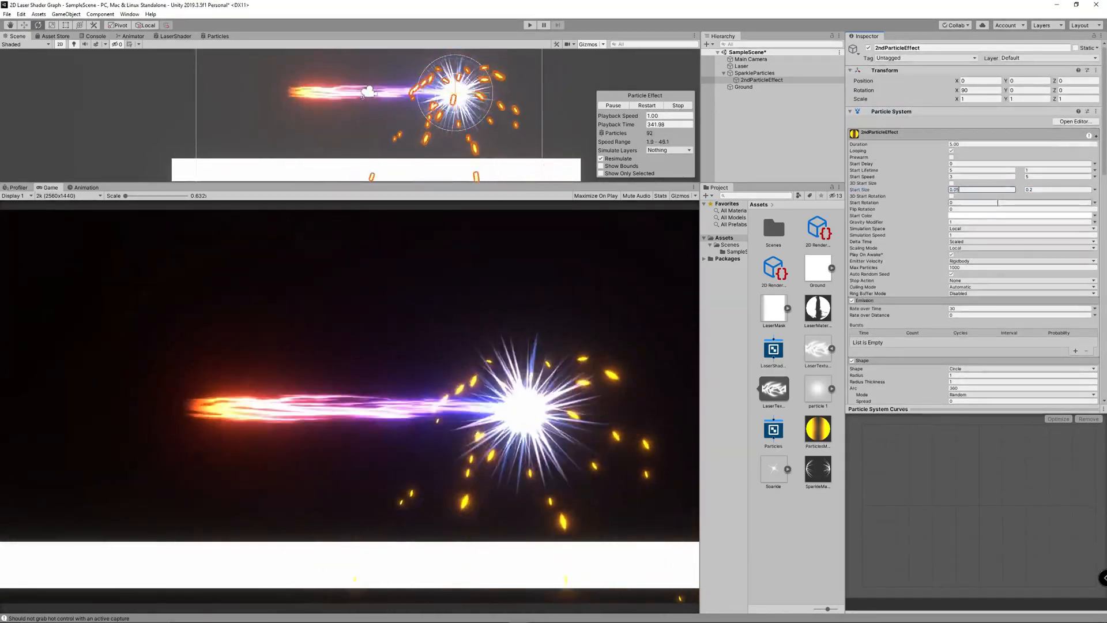
{"action": "left_click", "coordinate": [1025, 189]}
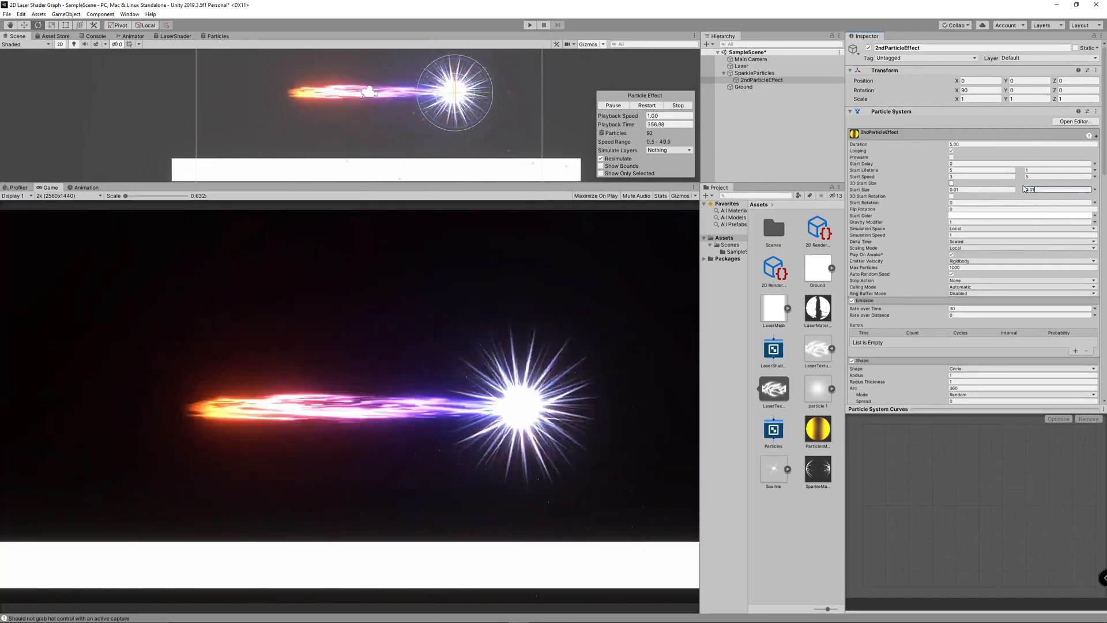
- Add a Box Collider 2D component to the Ground object
{"action": "left_click", "coordinate": [744, 87]}
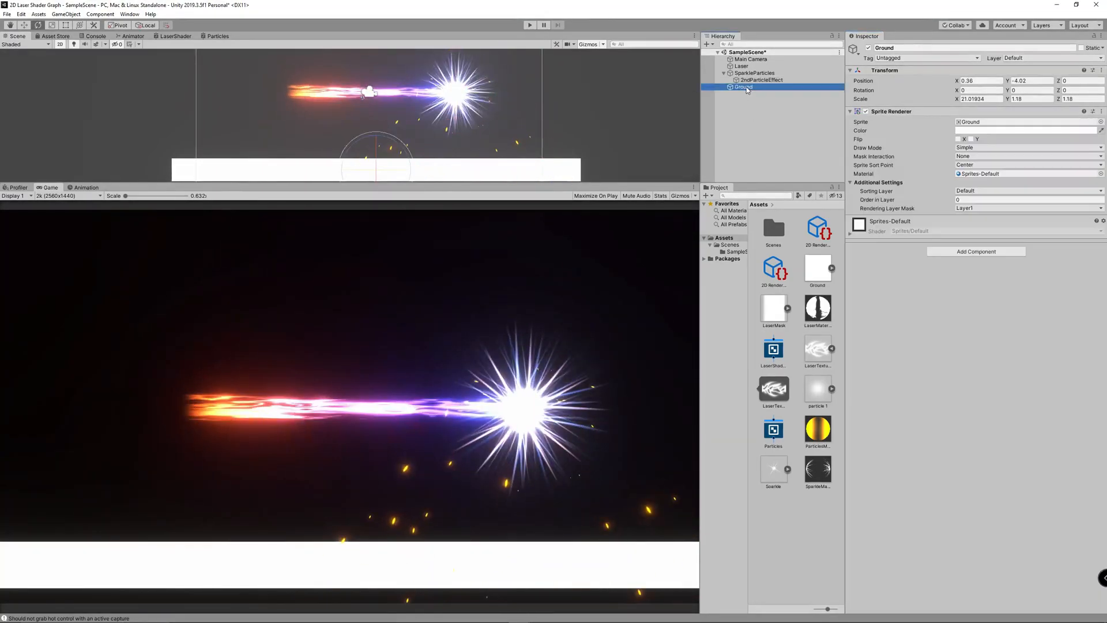
{"action": "left_click", "coordinate": [976, 249]}
{"action": "left_click", "coordinate": [974, 279]}
{"action": "scroll", "coordinate": [542, 125], "scroll_direction": "down", "scroll_amount": 1}
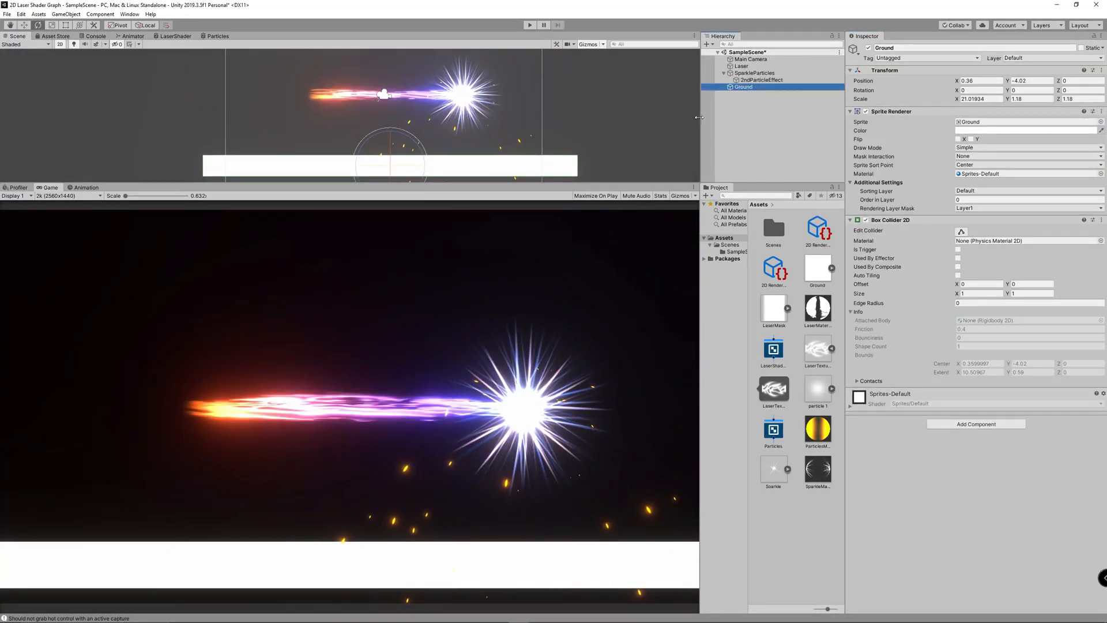
- Place a copy of Ground, rotated 90 on Z, as a wall at the floor's right end and play-test the scene
{"action": "key", "text": "e"}
{"action": "left_click_drag", "start_coordinate": [425, 166], "coordinate": [668, 53]}
{"action": "left_click", "coordinate": [1079, 90]}
{"action": "type", "text": "90"}
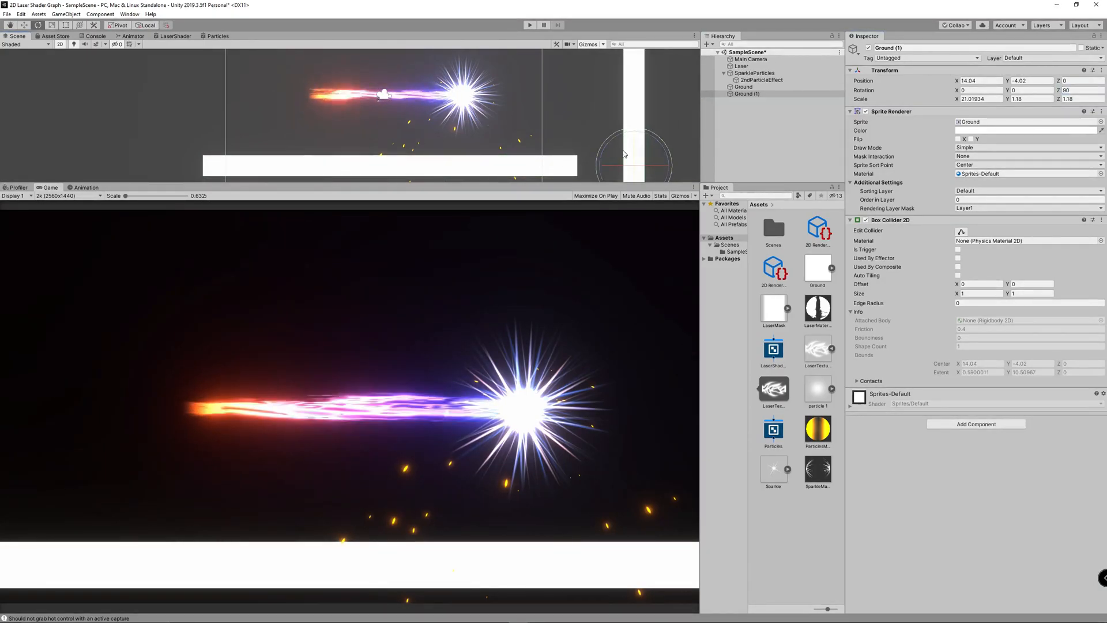
{"action": "type", "text": "w"}
{"action": "left_click_drag", "start_coordinate": [632, 161], "coordinate": [560, 41]}
{"action": "left_click", "coordinate": [530, 25]}
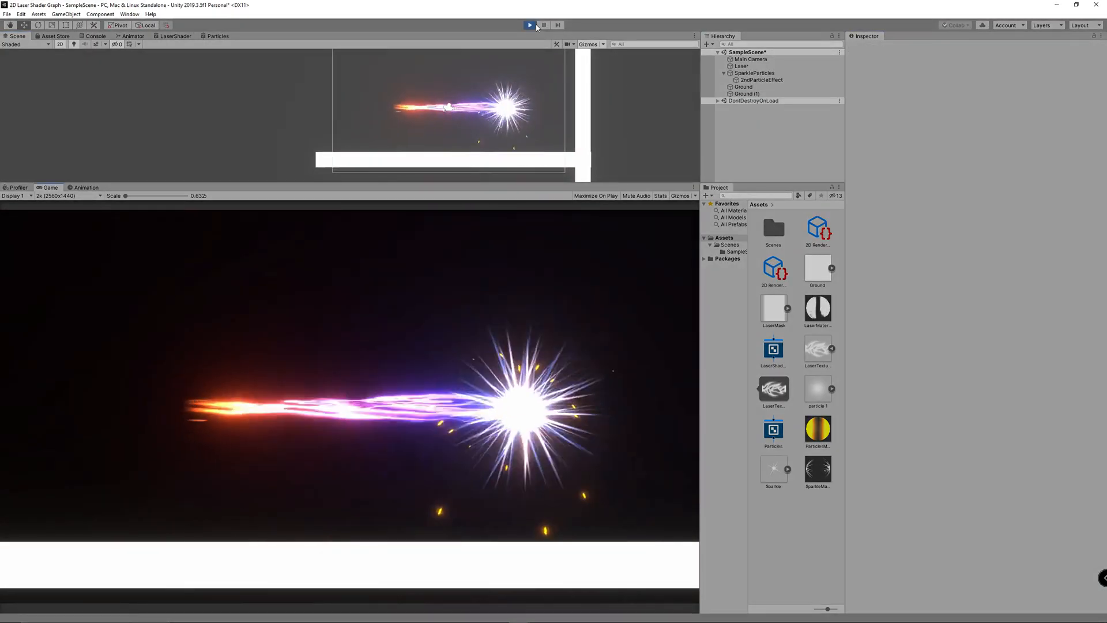
{"action": "left_click", "coordinate": [530, 26]}
- Set the start lifetime of SparkleParticles' child 2ndParticleEffect to a random range of 1 to 2
{"action": "left_click", "coordinate": [761, 79]}
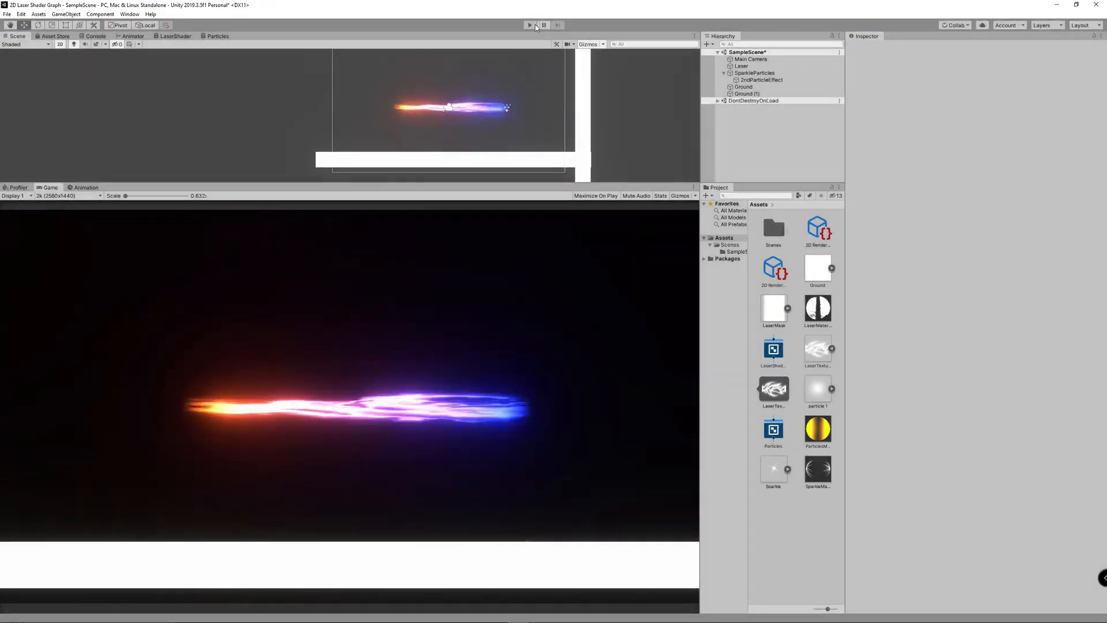
{"action": "left_click", "coordinate": [962, 309]}
{"action": "left_click", "coordinate": [973, 170]}
{"action": "type", "text": "1"}
{"action": "key", "text": "Tab"}
{"action": "type", "text": "2"}
- Enable Size over Lifetime on 2ndParticleEffect with a linearly decreasing curve
{"action": "scroll", "coordinate": [923, 156], "scroll_direction": "down", "scroll_amount": 10}
{"action": "left_click", "coordinate": [873, 130]}
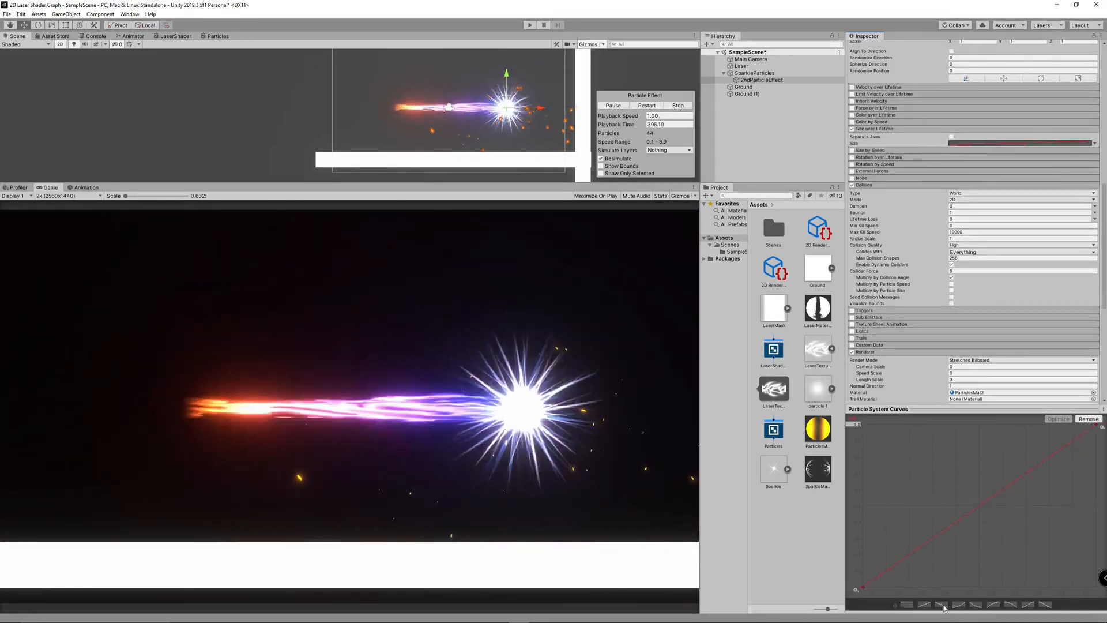
{"action": "scroll", "coordinate": [957, 161], "scroll_direction": "down", "scroll_amount": 5}
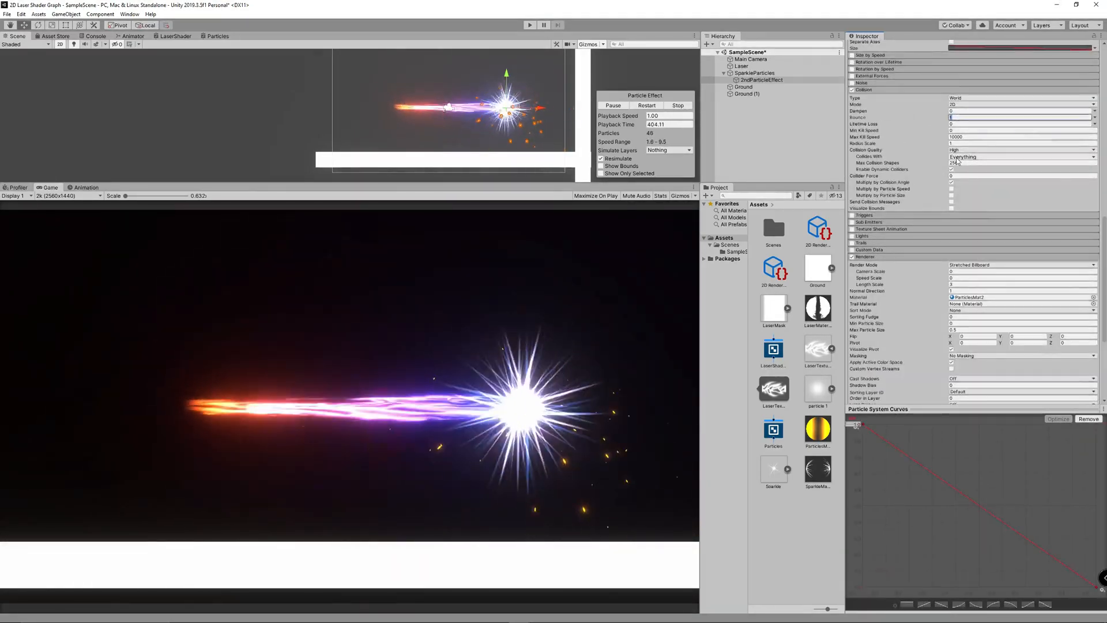
{"action": "left_click", "coordinate": [755, 73]}
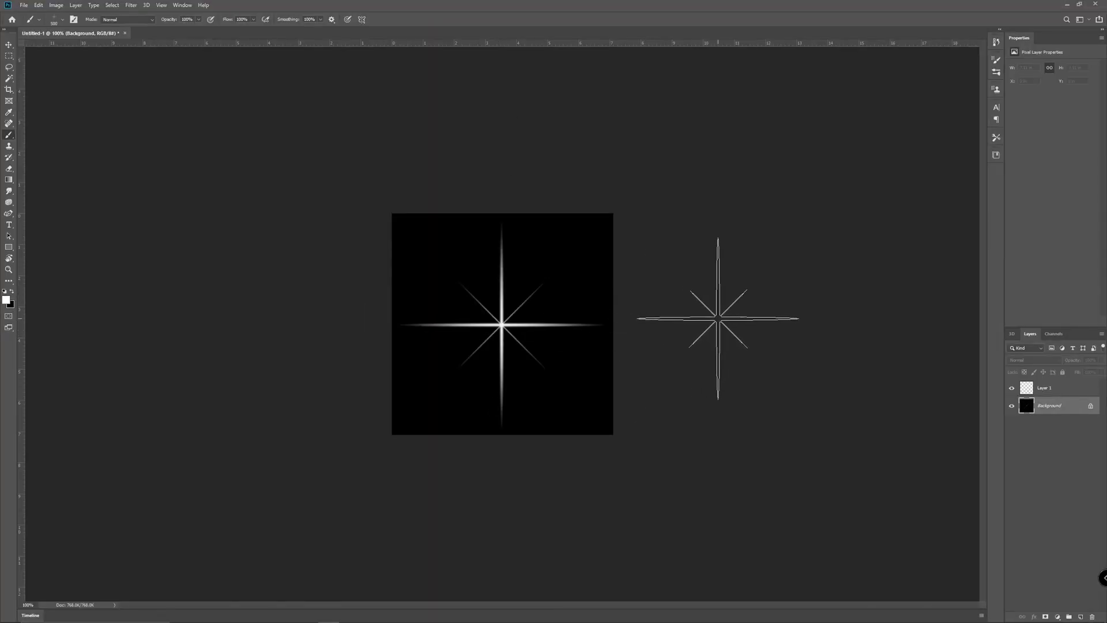
- In Photoshop, undo the star stamp, stamp it again near the canvas centre and delete the black Background layer
{"action": "key", "text": "ctrl+z"}
{"action": "left_click", "coordinate": [500, 320]}
{"action": "left_click", "coordinate": [1059, 406]}
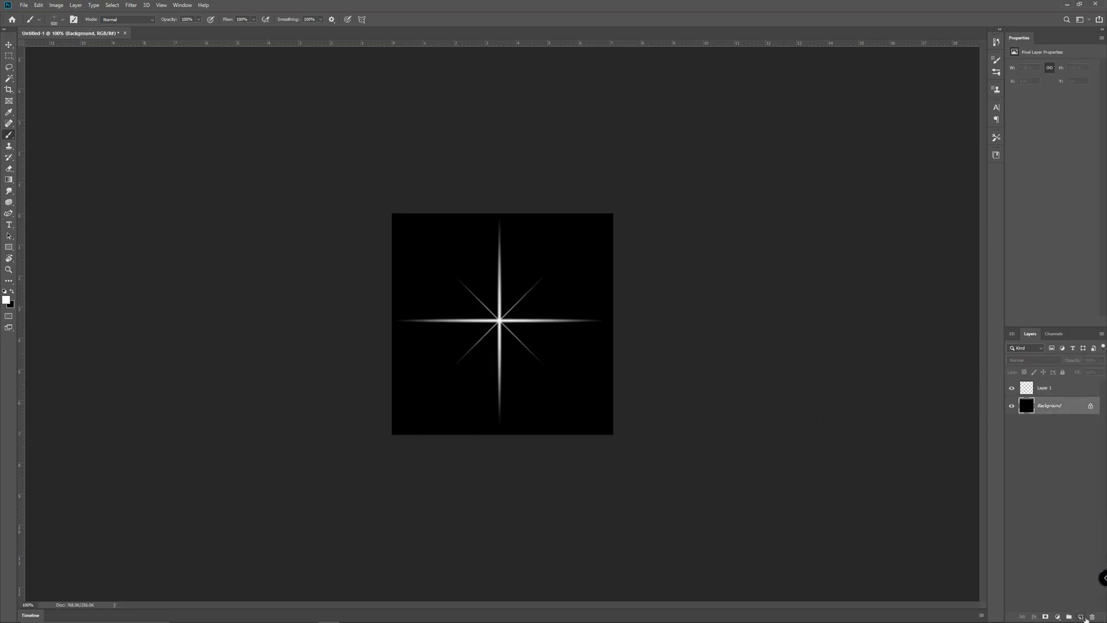
{"action": "left_click", "coordinate": [1091, 616]}
{"action": "left_click", "coordinate": [515, 226]}
- Save the transparent star image as SparkleLaserStart.png
{"action": "left_click", "coordinate": [23, 5]}
{"action": "mouse_move", "coordinate": [46, 132]}
{"action": "left_click", "coordinate": [162, 132]}
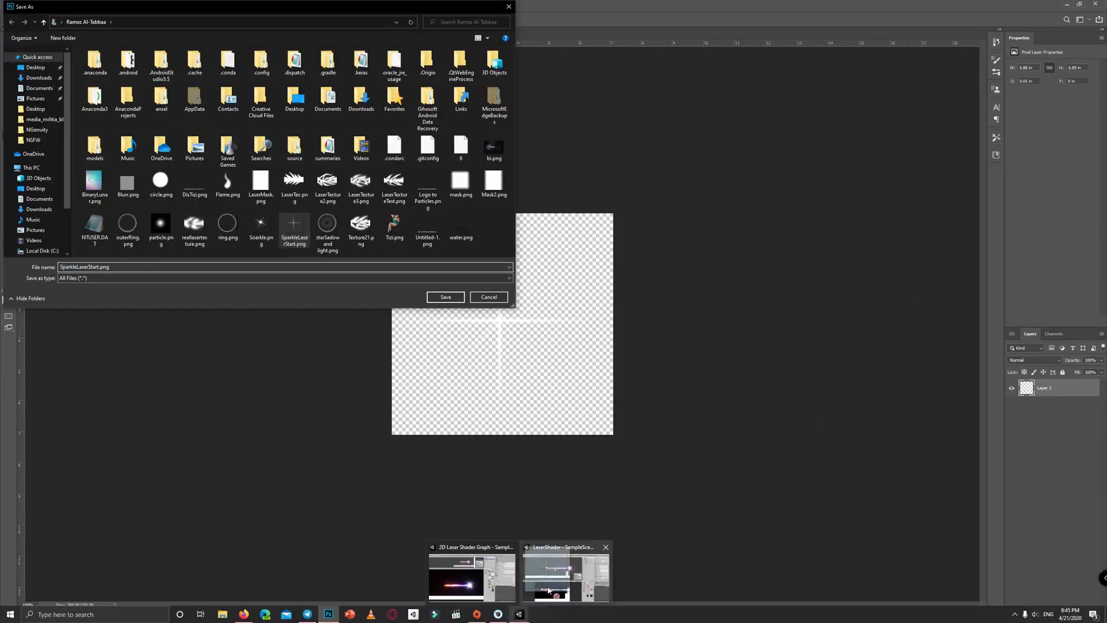
- Switch to the 2D Laser Shader Graph project in Unity and create a material named SparkeLaserStart in Assets
{"action": "left_click", "coordinate": [470, 574]}
{"action": "right_click", "coordinate": [822, 516]}
{"action": "mouse_move", "coordinate": [848, 300]}
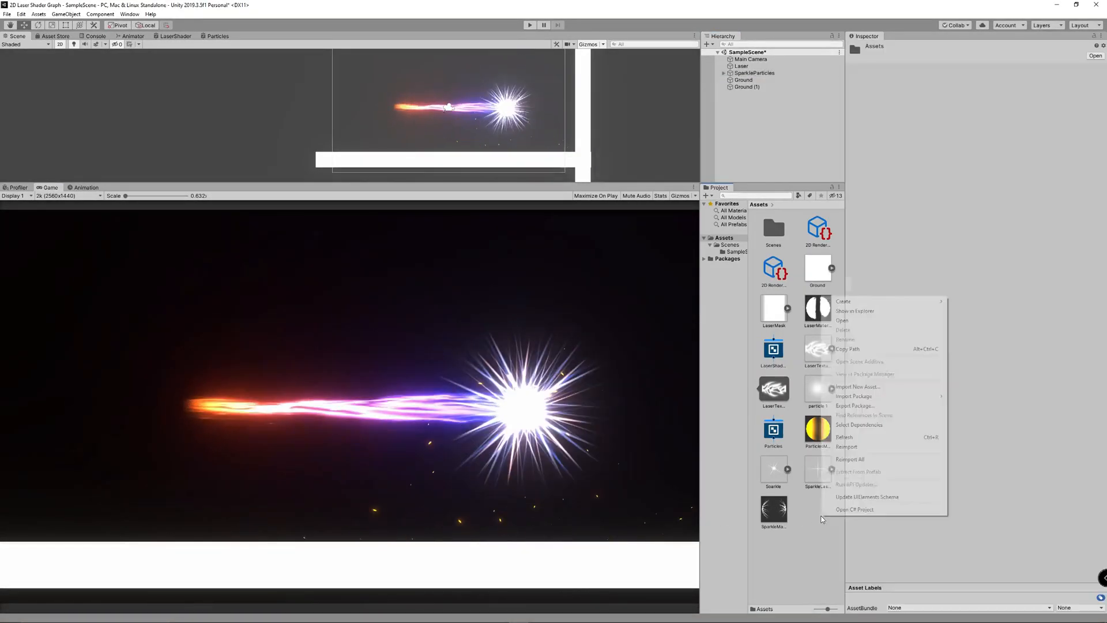
{"action": "left_click", "coordinate": [981, 384]}
{"action": "type", "text": "SparkeLaserStart"}
{"action": "key", "text": "Return"}
- Apply the Particles shader graph to SparkeLaserStart and assign the new star image as its ParticleTexture
{"action": "left_click_drag", "start_coordinate": [774, 429], "coordinate": [816, 468]}
{"action": "left_click", "coordinate": [1092, 92]}
{"action": "left_click_drag", "start_coordinate": [773, 509], "coordinate": [1091, 92]}
- Create a new particle system in the scene named LaserStart
{"action": "left_click", "coordinate": [754, 108]}
{"action": "right_click", "coordinate": [754, 108]}
{"action": "mouse_move", "coordinate": [790, 216]}
{"action": "left_click", "coordinate": [891, 216]}
{"action": "type", "text": "LaserStart"}
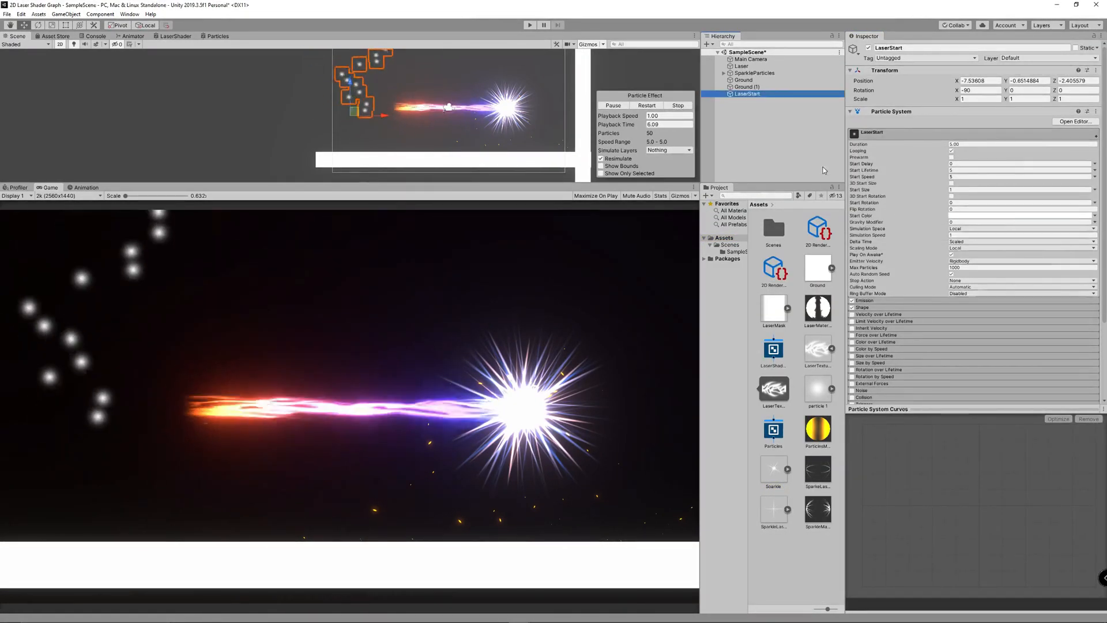
{"action": "key", "text": "Return"}
- Disable LaserStart's Shape module and set its start speed to 0
{"action": "left_click_drag", "start_coordinate": [845, 241], "coordinate": [811, 241]}
{"action": "left_click", "coordinate": [821, 308]}
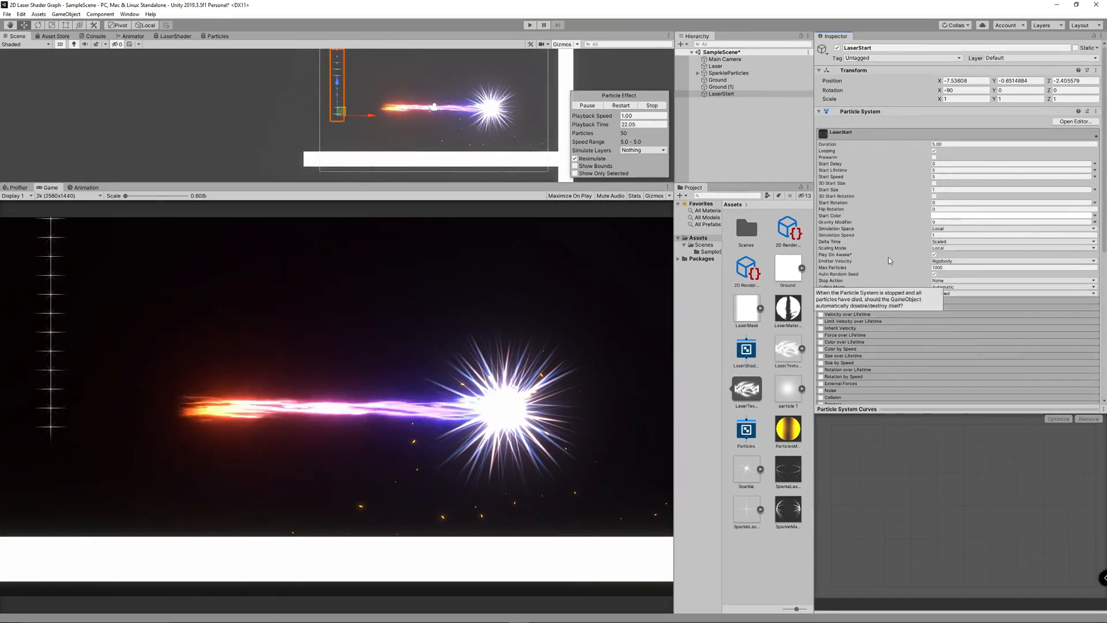
{"action": "left_click", "coordinate": [945, 177]}
{"action": "type", "text": "0"}
- Set LaserStart's start lifetime to random between two constants, 0.1 and 0.2
{"action": "left_click", "coordinate": [947, 172]}
{"action": "left_click", "coordinate": [1095, 171]}
{"action": "left_click", "coordinate": [1042, 196]}
{"action": "left_click", "coordinate": [1050, 170]}
{"action": "type", "text": "0.2"}
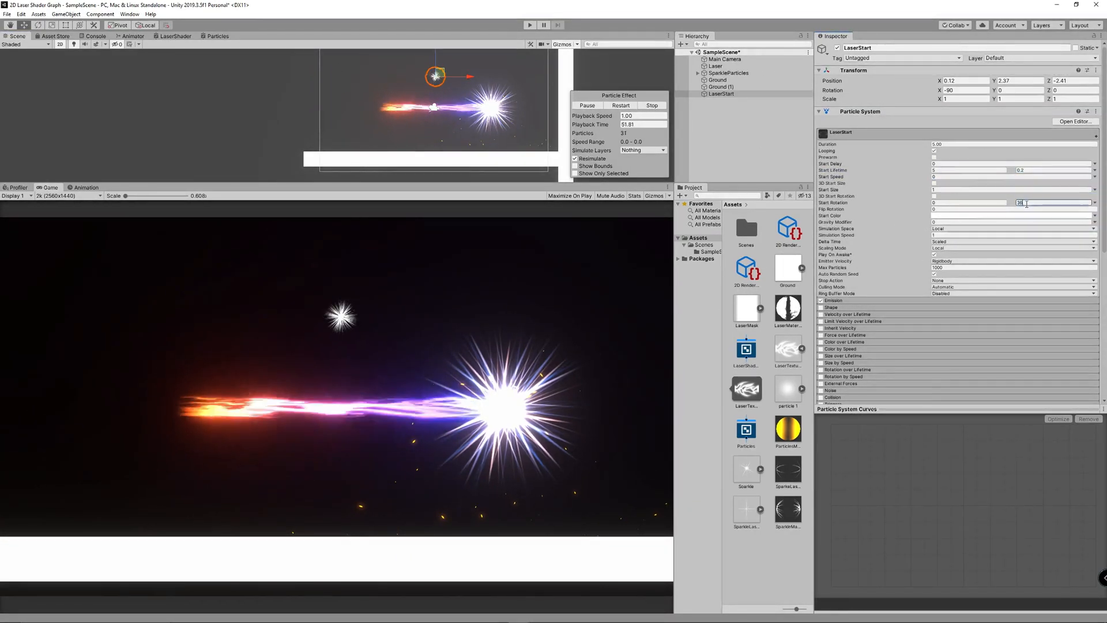
- Move LaserStart to above the laser's left part and set its emission rate over time to 10
{"action": "left_click_drag", "start_coordinate": [440, 76], "coordinate": [406, 85]}
{"action": "left_click", "coordinate": [836, 301]}
{"action": "scroll", "coordinate": [922, 288], "scroll_direction": "down", "scroll_amount": 3}
{"action": "left_click", "coordinate": [947, 231]}
{"action": "type", "text": "5"}
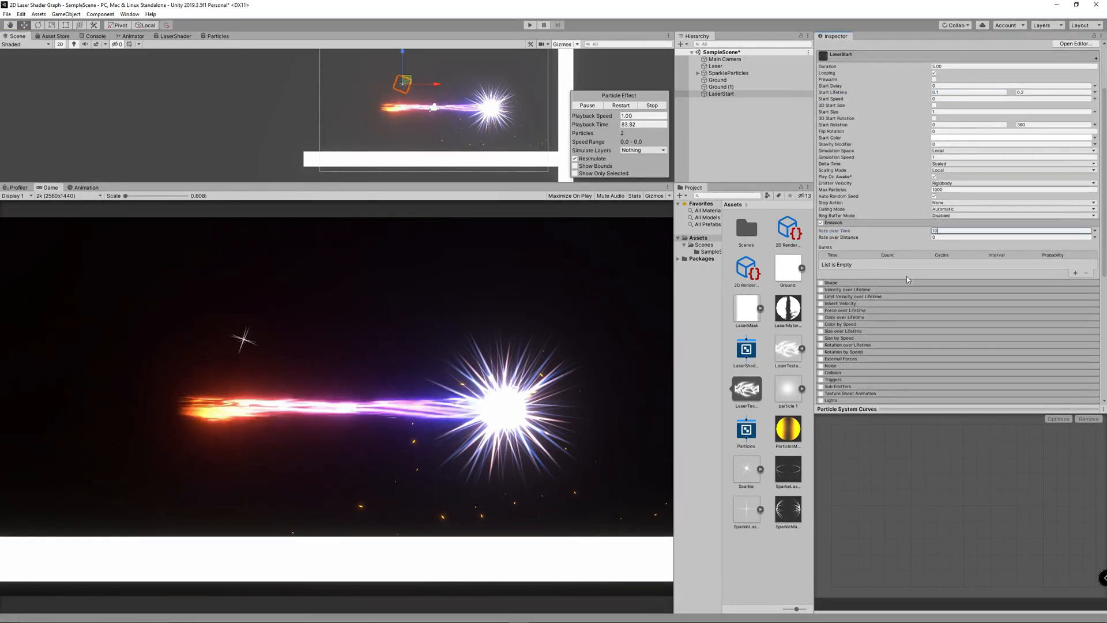
- Enable Size over Lifetime on LaserStart with a linearly decreasing curve
{"action": "scroll", "coordinate": [859, 262], "scroll_direction": "down", "scroll_amount": 3}
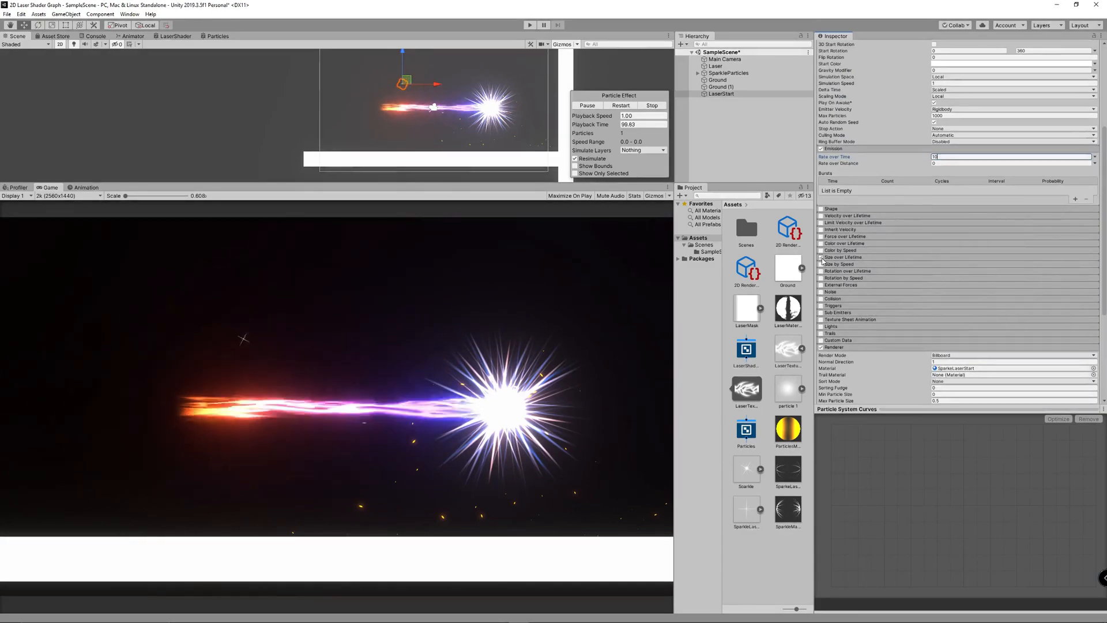
{"action": "left_click", "coordinate": [821, 258]}
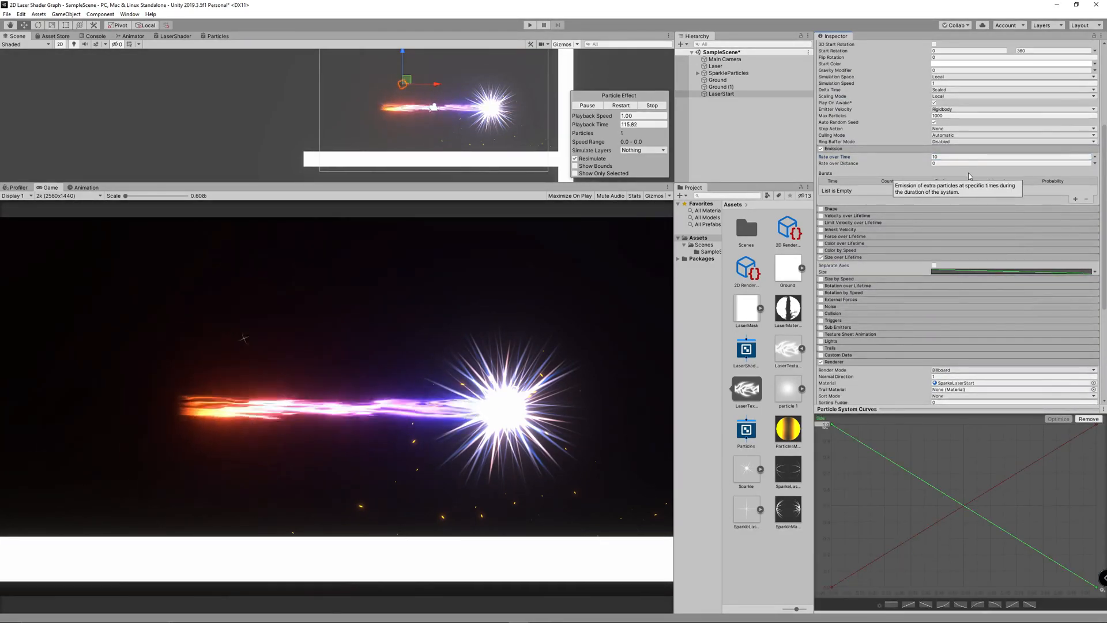
{"action": "scroll", "coordinate": [947, 190], "scroll_direction": "up", "scroll_amount": 6}
{"action": "left_click", "coordinate": [947, 190]}
{"action": "scroll", "coordinate": [974, 230], "scroll_direction": "down", "scroll_amount": 12}
{"action": "scroll", "coordinate": [974, 230], "scroll_direction": "up", "scroll_amount": 9}
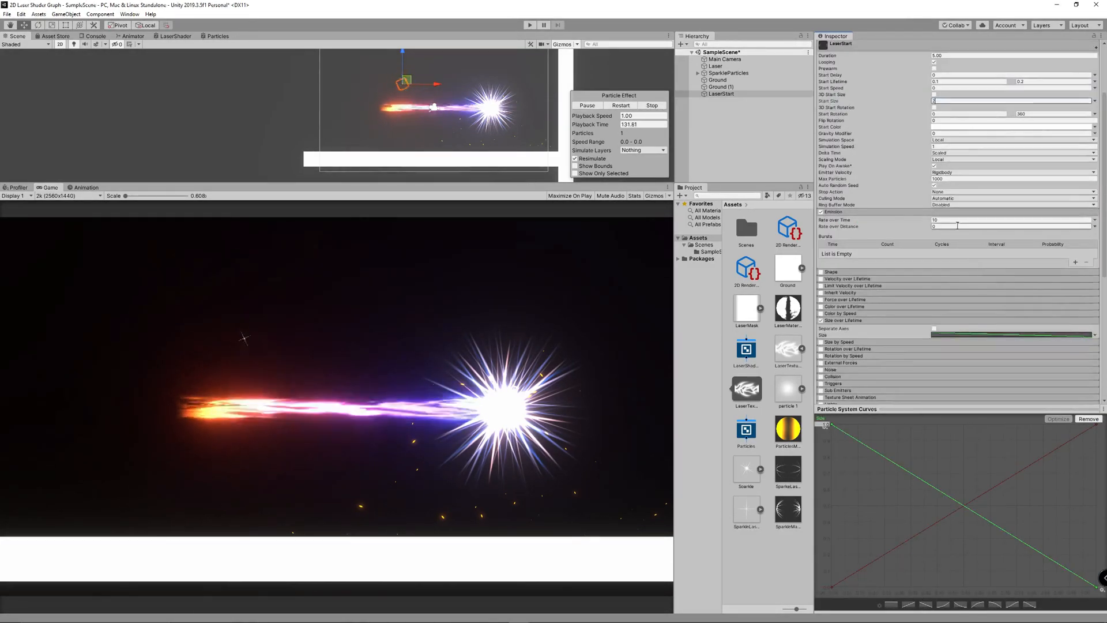
{"action": "scroll", "coordinate": [957, 230], "scroll_direction": "down", "scroll_amount": 6}
{"action": "scroll", "coordinate": [946, 230], "scroll_direction": "up", "scroll_amount": 3}
- Enable Color over Lifetime on LaserStart and adjust the keys of its gradient
{"action": "left_click", "coordinate": [821, 229]}
{"action": "left_click", "coordinate": [981, 237]}
{"action": "left_click", "coordinate": [756, 214]}
{"action": "left_click_drag", "start_coordinate": [667, 252], "coordinate": [636, 252]}
- Set the SparkeLaserStart material's HDR color to light orange, RGB 236, 167, 131, with an intensity of 2
{"action": "scroll", "coordinate": [922, 289], "scroll_direction": "down", "scroll_amount": 7}
{"action": "left_click", "coordinate": [818, 365]}
{"action": "scroll", "coordinate": [922, 323], "scroll_direction": "down", "scroll_amount": 3}
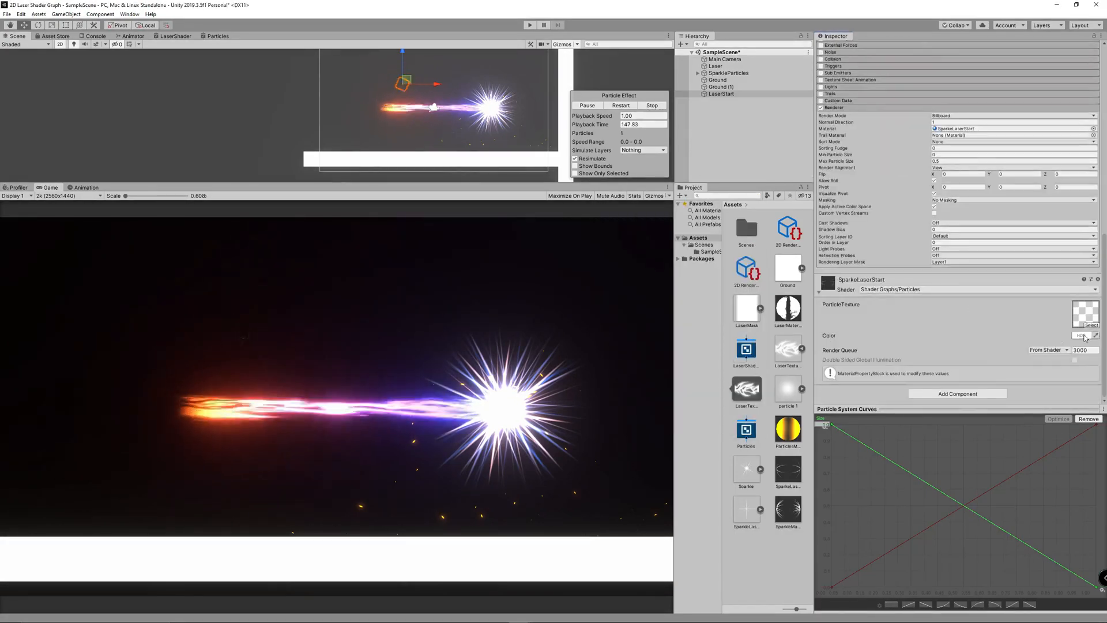
{"action": "left_click", "coordinate": [1084, 335]}
{"action": "left_click", "coordinate": [1087, 525]}
{"action": "left_click", "coordinate": [1066, 373]}
{"action": "left_click", "coordinate": [1090, 414]}
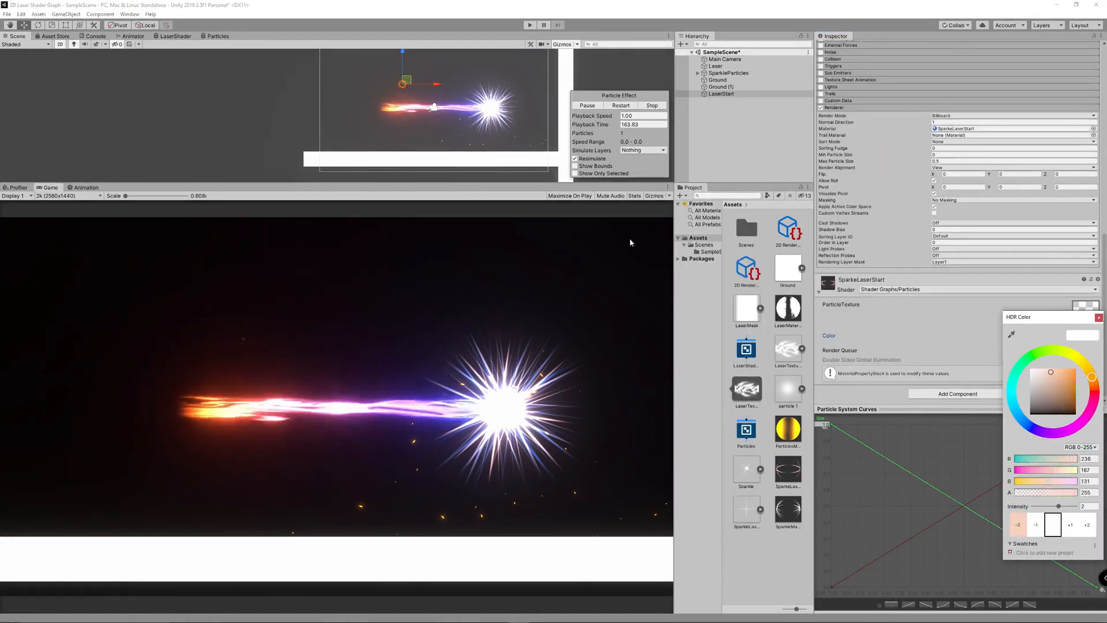
{"action": "left_click", "coordinate": [1099, 317]}
{"action": "scroll", "coordinate": [1028, 233], "scroll_direction": "up", "scroll_amount": 10}
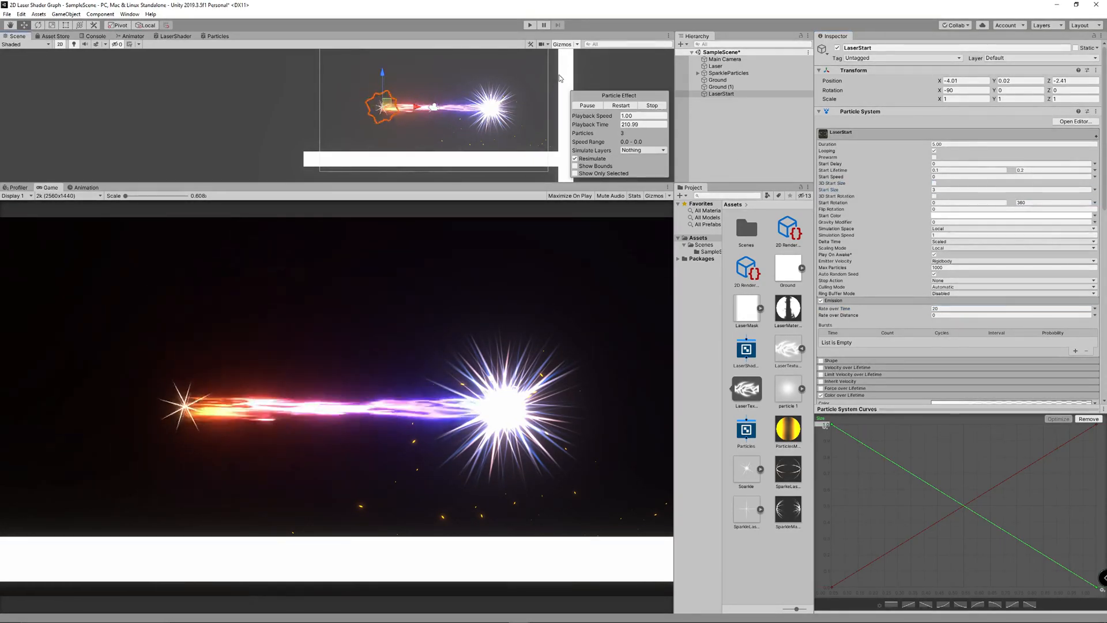
- Create a child particle system under LaserStart named 2ndParticleEffect
{"action": "middle_click_drag", "start_coordinate": [630, 82], "coordinate": [659, 112]}
{"action": "right_click", "coordinate": [730, 94]}
{"action": "mouse_move", "coordinate": [761, 212]}
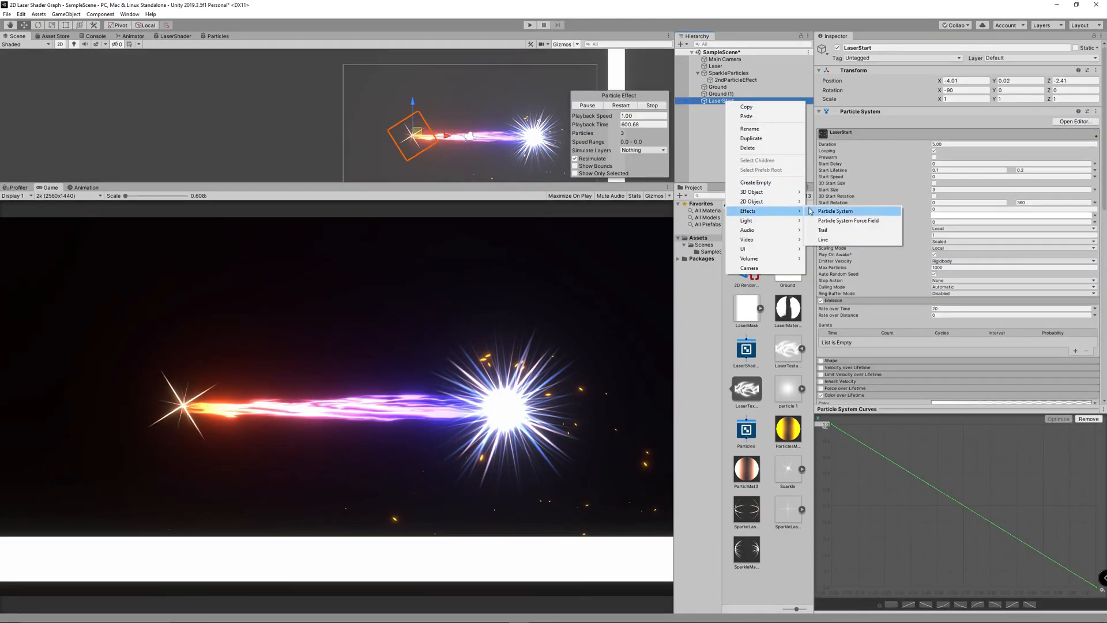
{"action": "left_click", "coordinate": [830, 211]}
{"action": "type", "text": "2ndParticle"}
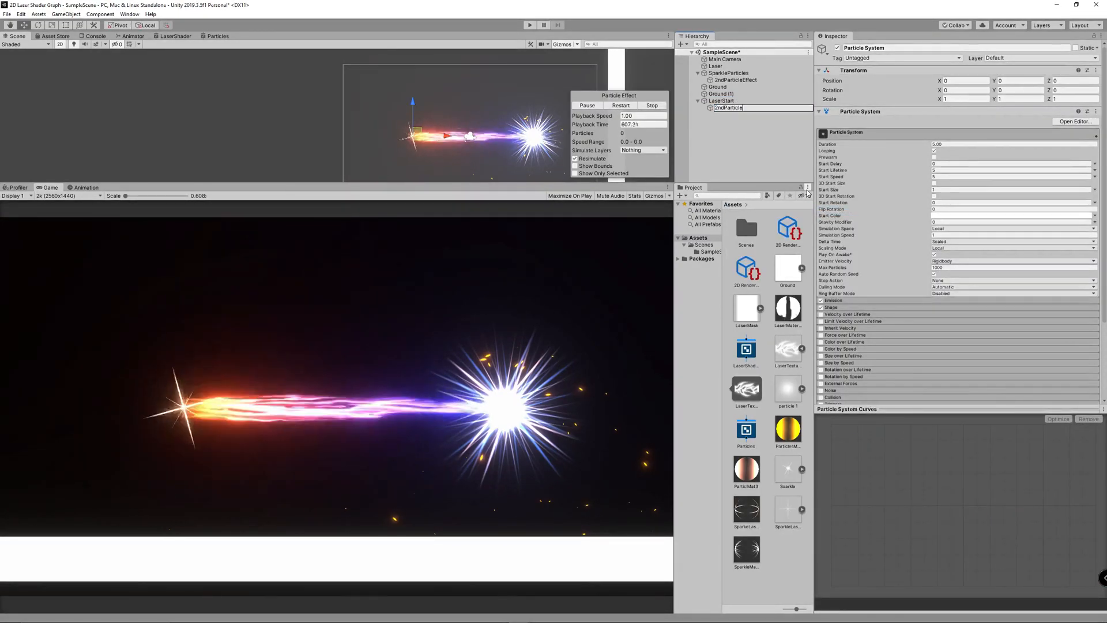
{"action": "scroll", "coordinate": [836, 276], "scroll_direction": "down", "scroll_amount": 3}
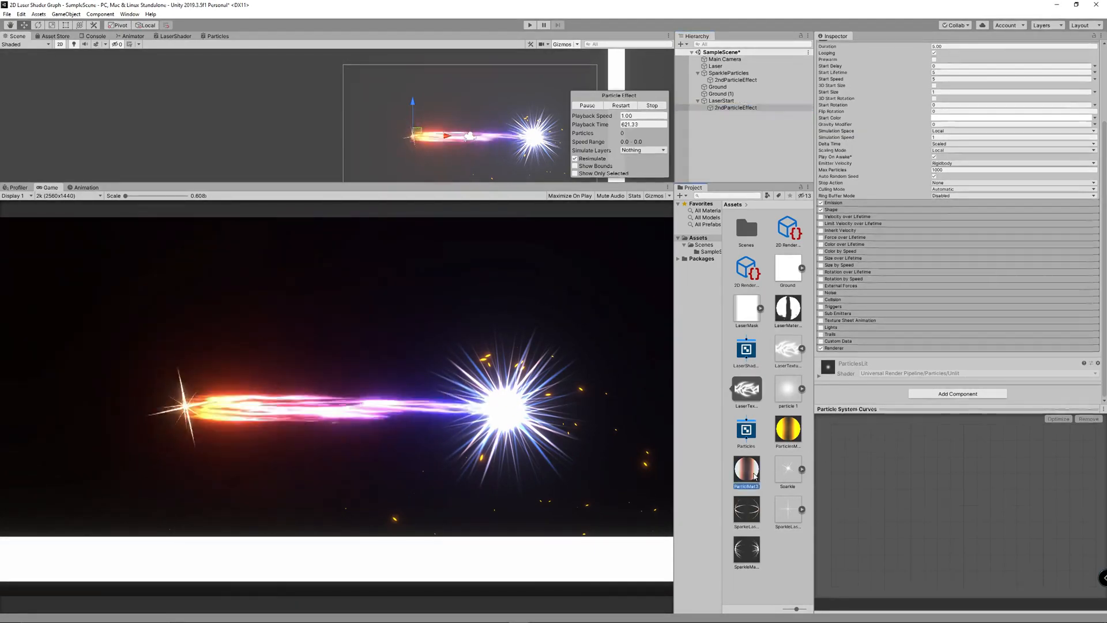
- Delete the existing third particle material and create a new material named ParticleMaterial3 in its place
{"action": "key", "text": "Delete"}
{"action": "key", "text": "Return"}
{"action": "right_click", "coordinate": [769, 332]}
{"action": "mouse_move", "coordinate": [830, 336]}
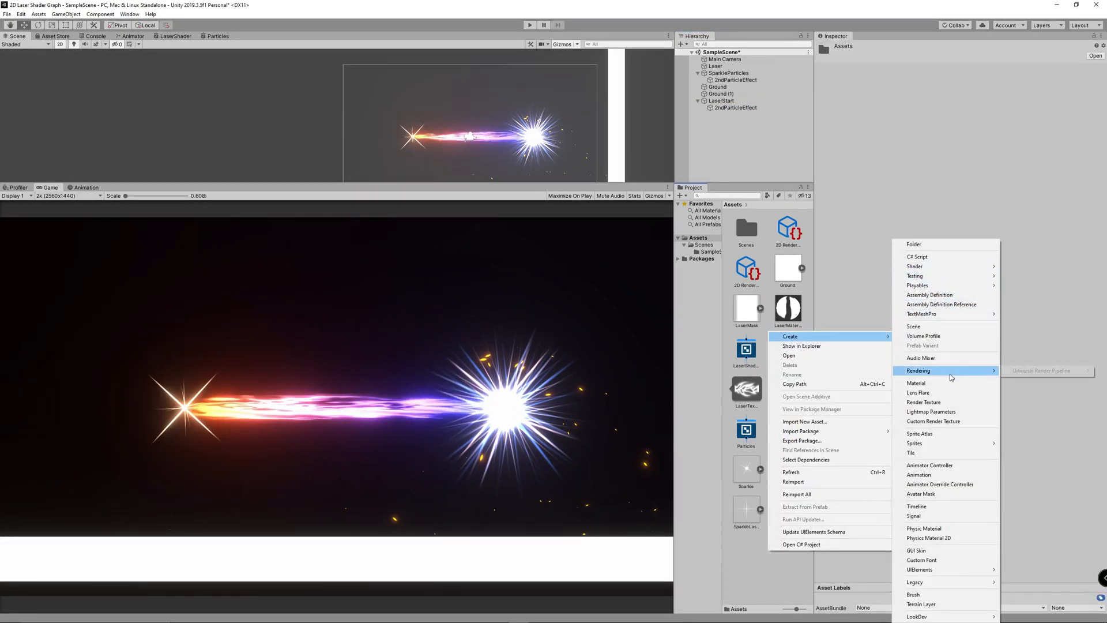
{"action": "left_click", "coordinate": [946, 383]}
{"action": "type", "text": "ParticleMateri"}
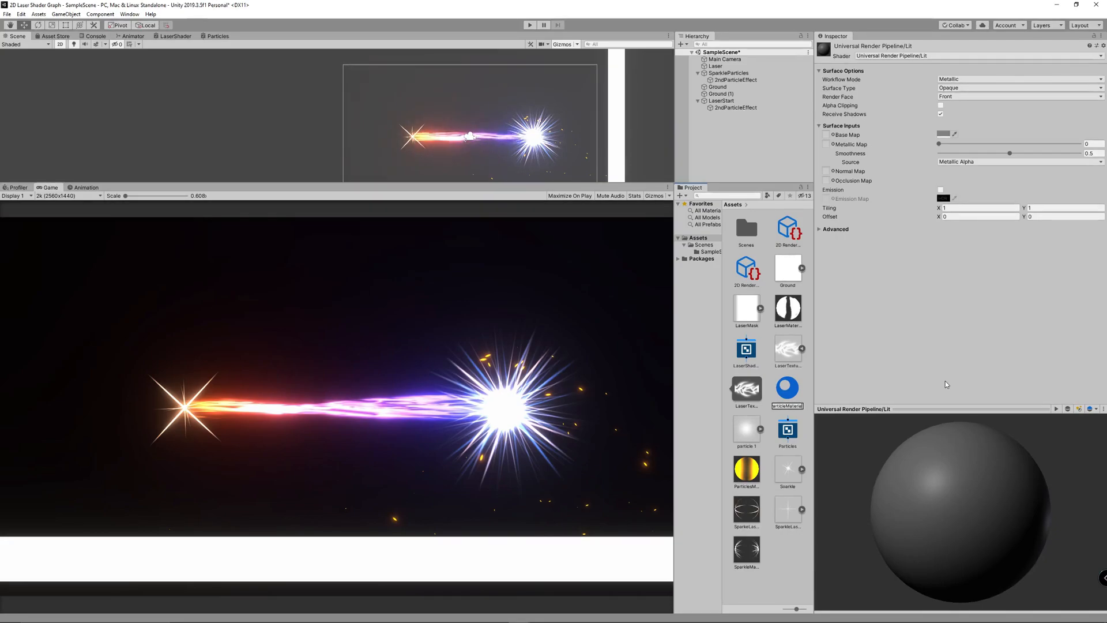
{"action": "type", "text": "al3"}
{"action": "key", "text": "Return"}
- Apply the Particles shader graph to ParticleMaterial3 and choose its particle texture
{"action": "left_click_drag", "start_coordinate": [788, 430], "coordinate": [748, 430]}
{"action": "left_click", "coordinate": [1097, 106]}
{"action": "double_click", "coordinate": [899, 159]}
- Set ParticleMaterial3's HDR color to a light red-orange, RGB 255, 114, 83
{"action": "left_click", "coordinate": [1086, 102]}
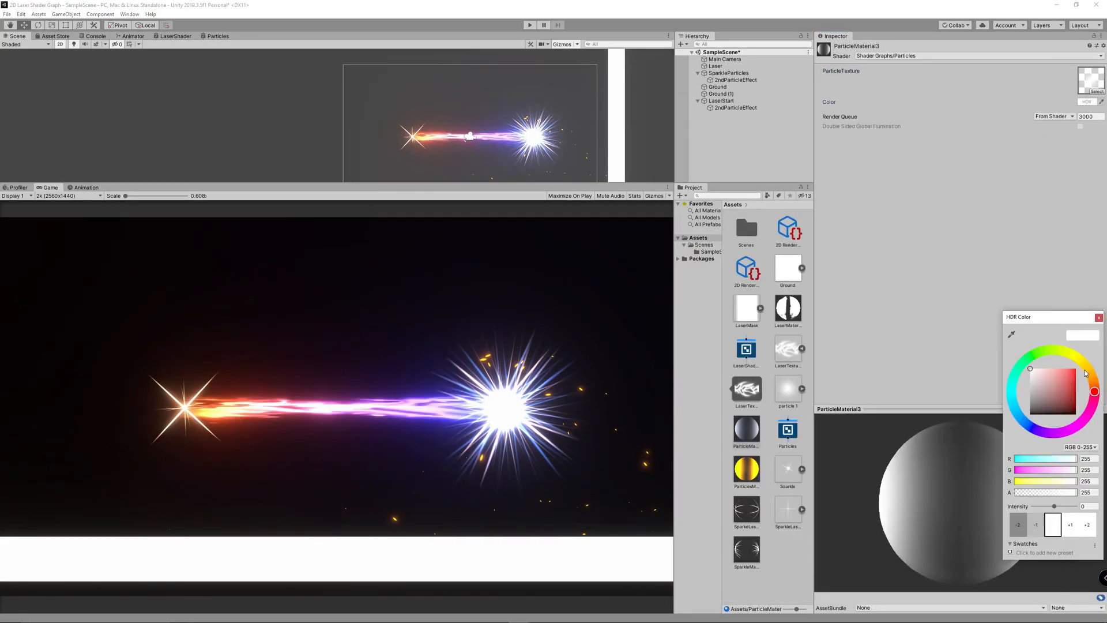
{"action": "left_click", "coordinate": [1089, 376]}
{"action": "left_click", "coordinate": [1067, 369]}
{"action": "left_click_drag", "start_coordinate": [1091, 378], "coordinate": [1094, 382]}
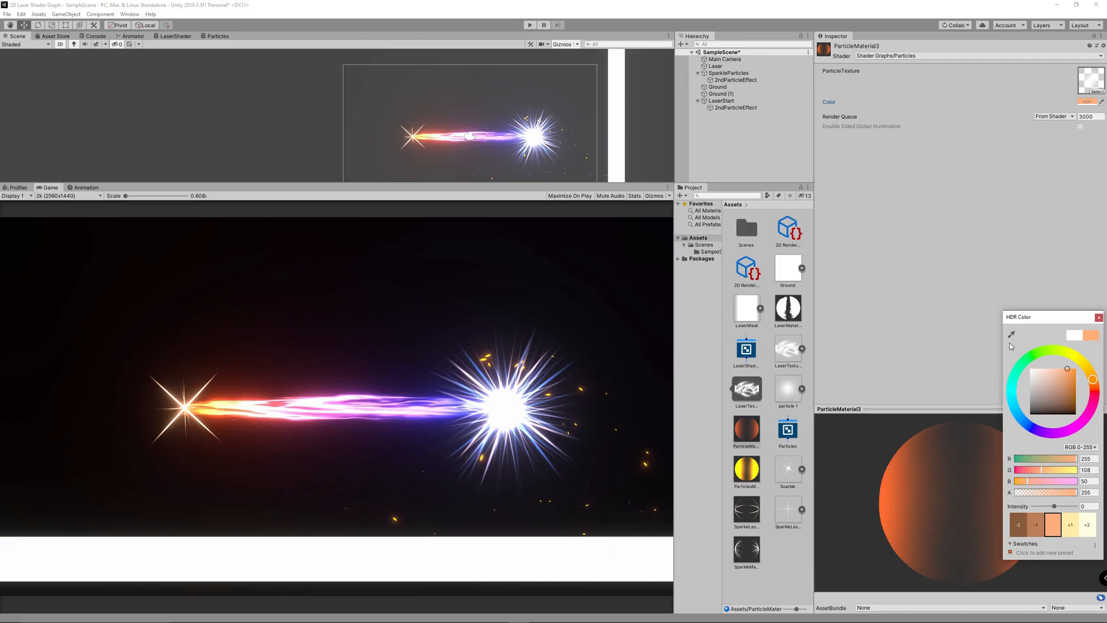
{"action": "left_click", "coordinate": [1094, 395]}
{"action": "left_click", "coordinate": [1062, 369]}
{"action": "left_click", "coordinate": [1094, 393]}
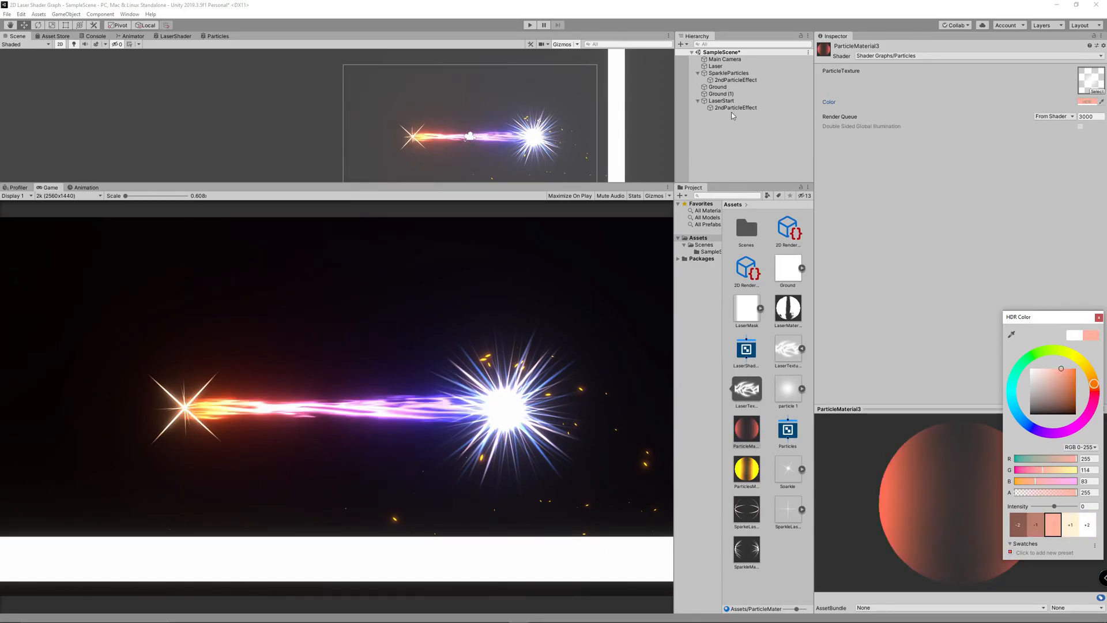
- Assign ParticleMaterial3 to the renderer of LaserStart's 2ndParticleEffect and set the object's Y rotation to 90
{"action": "left_click", "coordinate": [735, 107]}
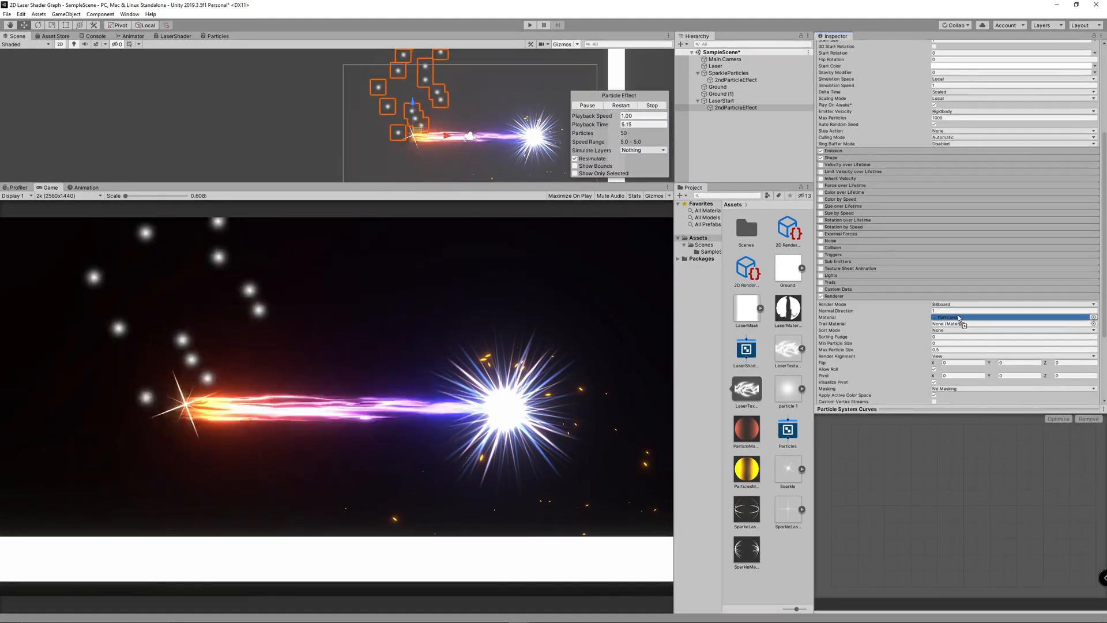
{"action": "scroll", "coordinate": [933, 270], "scroll_direction": "up", "scroll_amount": 3}
{"action": "left_click", "coordinate": [1020, 90]}
{"action": "type", "text": "90"}
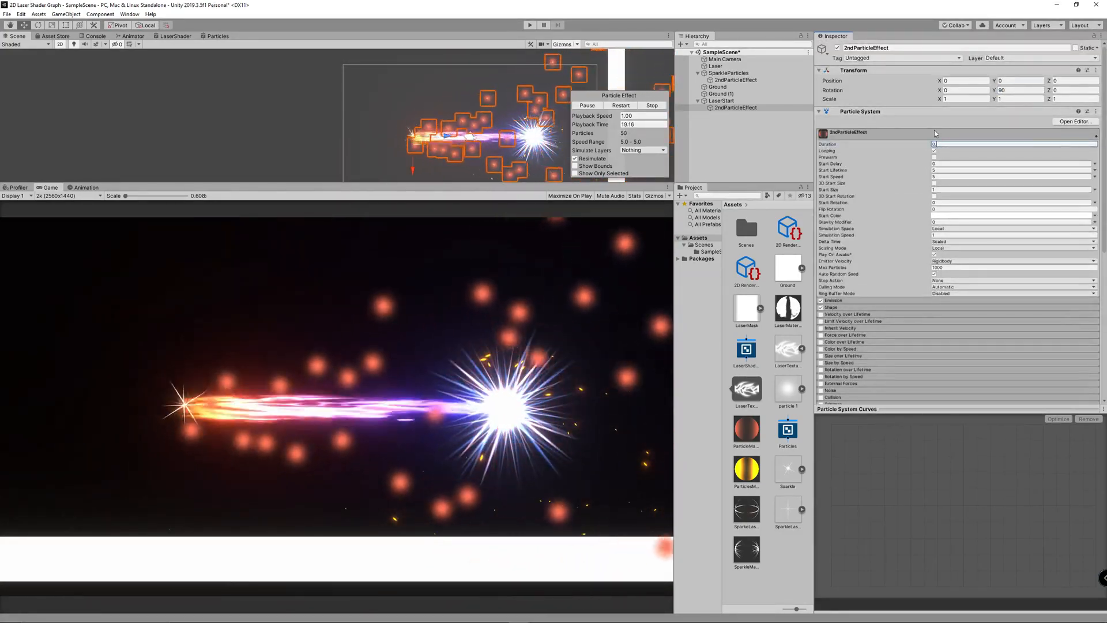
- Set the start lifetime of LaserStart's 2ndParticleEffect to random between two constants, 0.1 and 0.15
{"action": "left_click", "coordinate": [1094, 170]}
{"action": "left_click", "coordinate": [1045, 198]}
{"action": "left_click", "coordinate": [1024, 170]}
{"action": "type", "text": "0.15"}
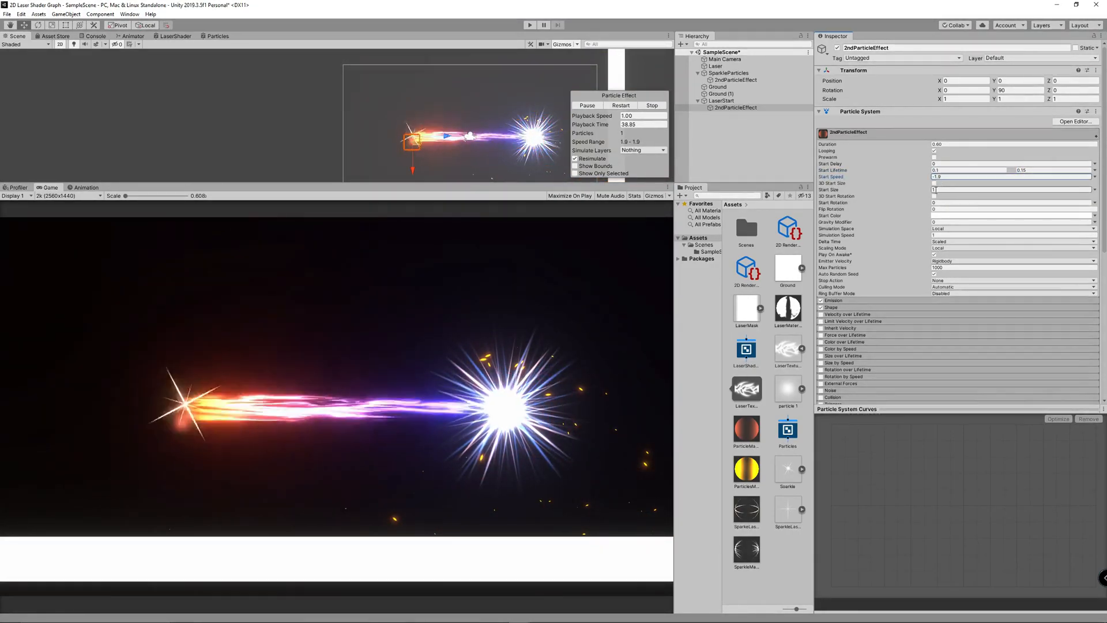
- Set LaserStart's 2ndParticleEffect start size to random between 1 and 0.5 and its emission rate over time to 70
{"action": "left_click", "coordinate": [1095, 189]}
{"action": "left_click", "coordinate": [1045, 216]}
{"action": "left_click", "coordinate": [1050, 190]}
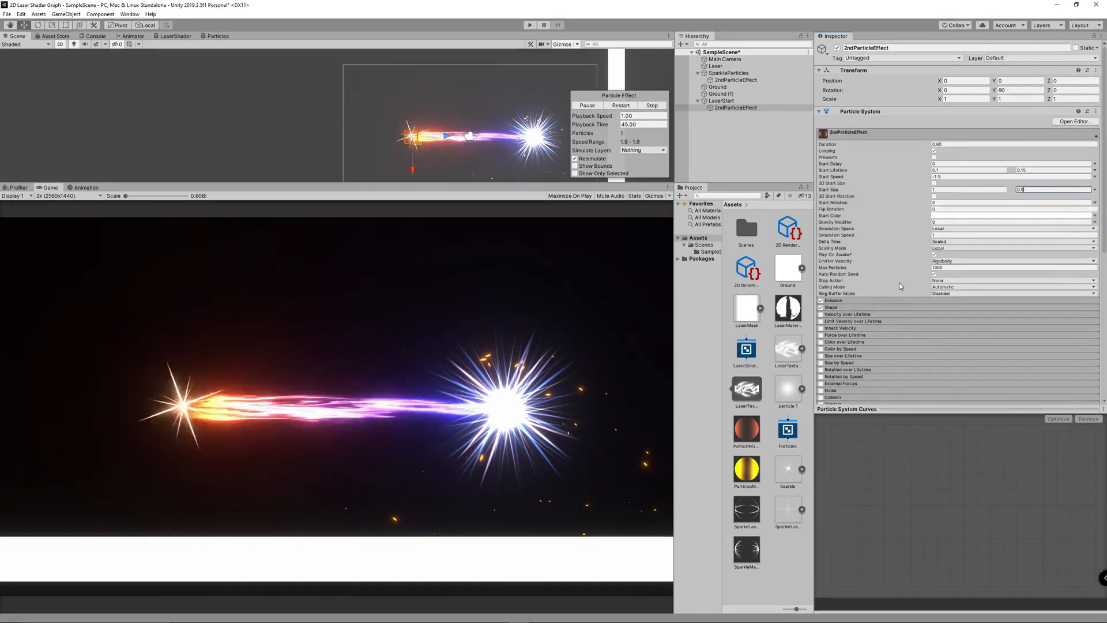
{"action": "left_click", "coordinate": [894, 303]}
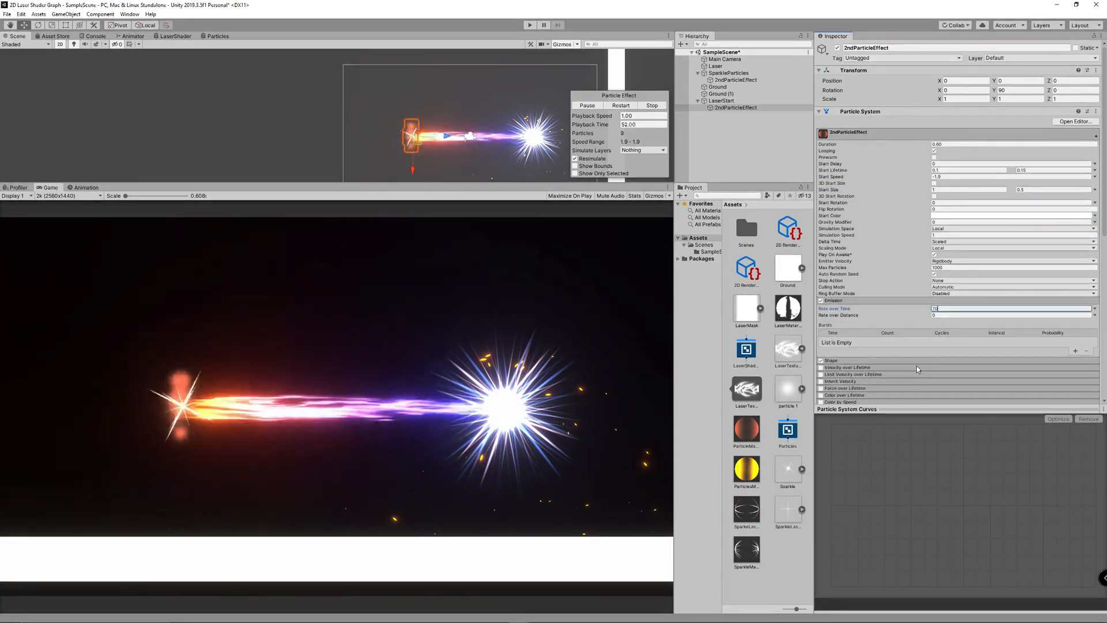
- Set the cone emission shape's angle to 36.5 and its radius to 0.01
{"action": "left_click", "coordinate": [919, 360]}
{"action": "scroll", "coordinate": [945, 304], "scroll_direction": "down", "scroll_amount": 3}
{"action": "left_click", "coordinate": [945, 298]}
{"action": "type", "text": "36.5"}
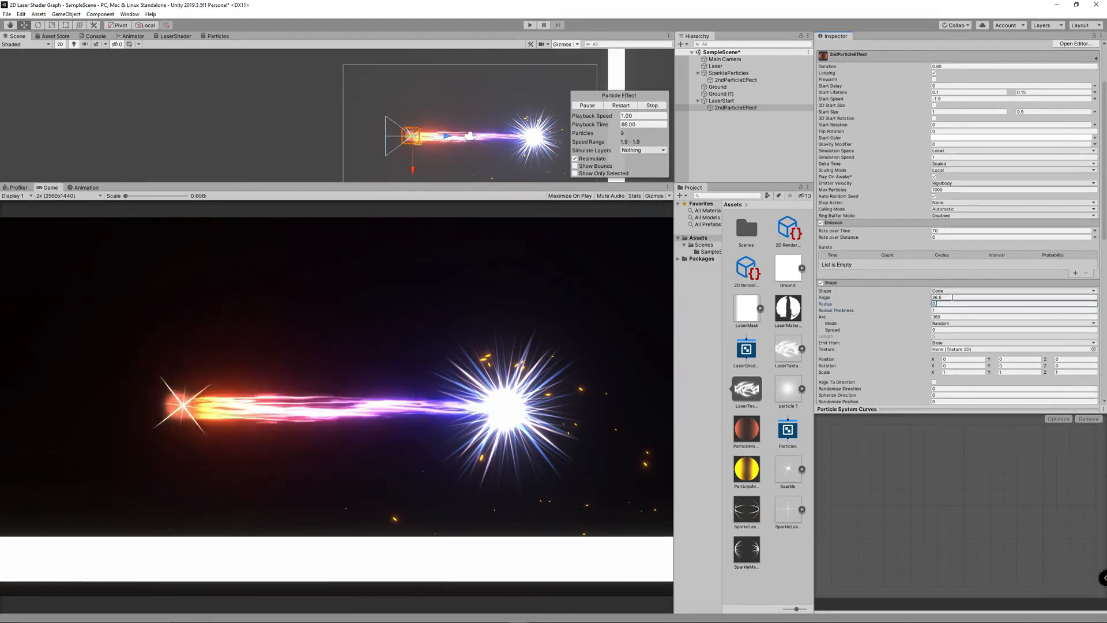
- Render the 2ndParticleEffect particles as Stretched Billboard with a length scale of 10
{"action": "scroll", "coordinate": [946, 311], "scroll_direction": "down", "scroll_amount": 15}
{"action": "left_click", "coordinate": [954, 194]}
{"action": "left_click", "coordinate": [958, 211]}
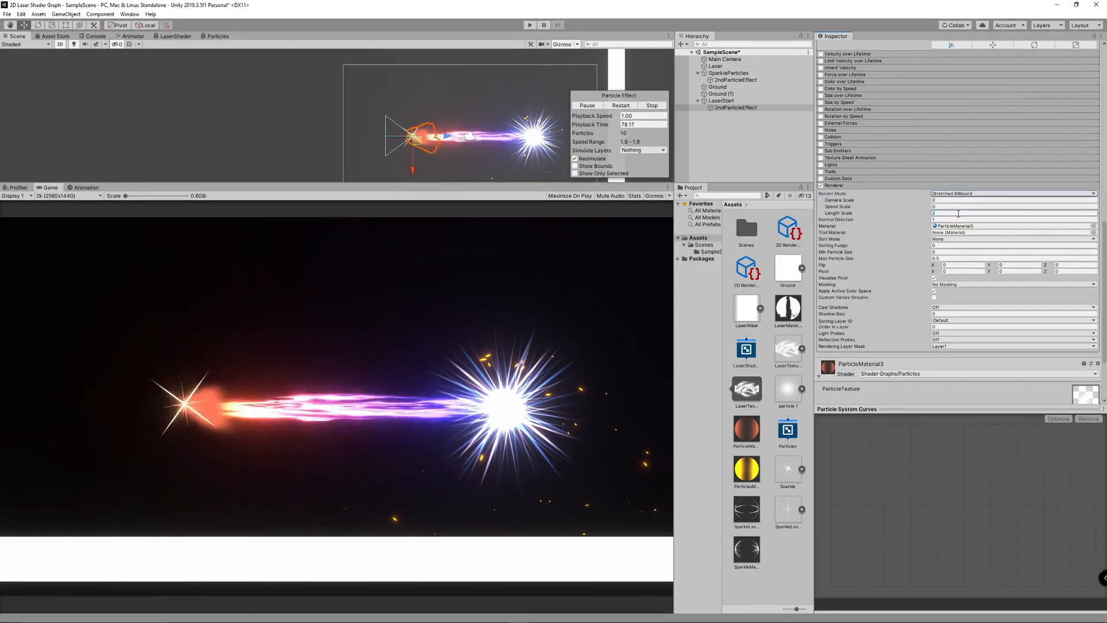
{"action": "left_click", "coordinate": [945, 214]}
{"action": "type", "text": "10"}
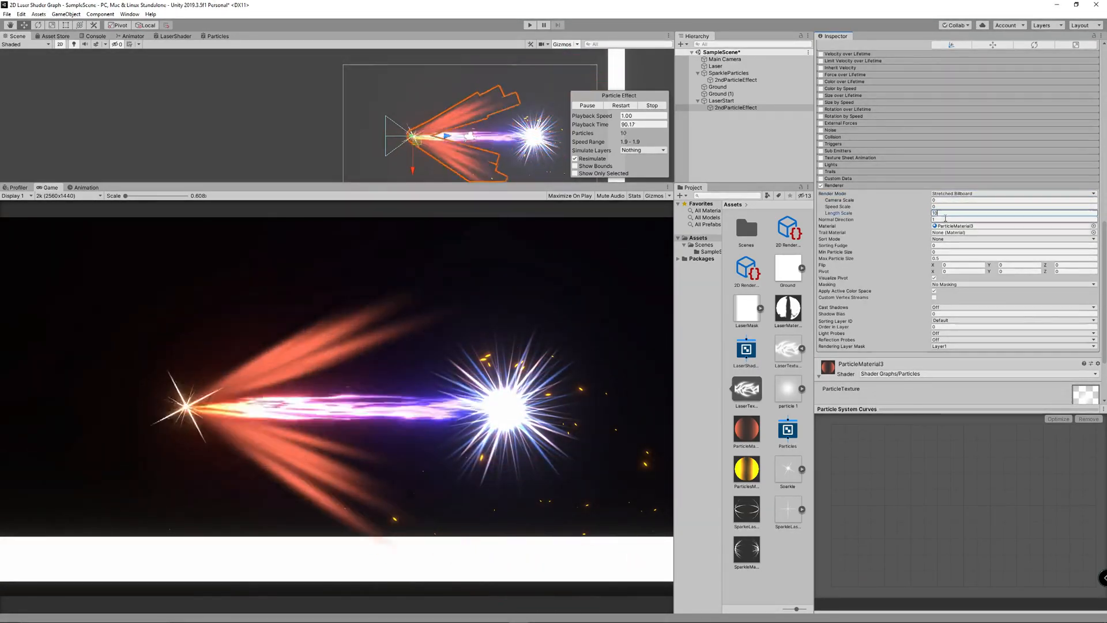
- Give the particles a Color over Lifetime gradient that fades their alpha, and enable Size over Lifetime
{"action": "scroll", "coordinate": [980, 231], "scroll_direction": "up", "scroll_amount": 5}
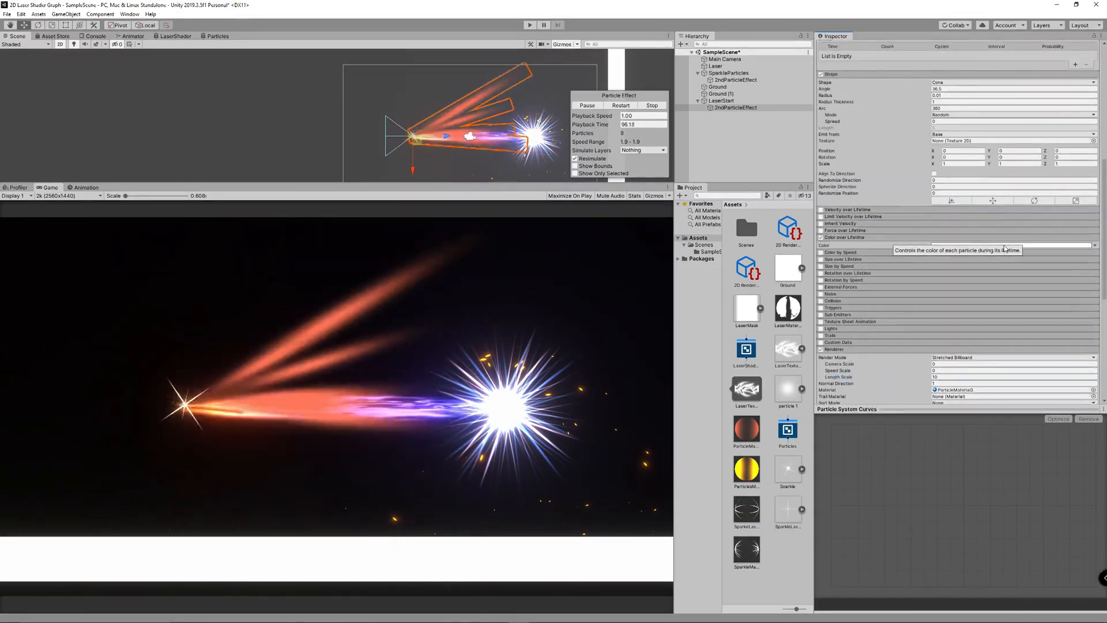
{"action": "left_click", "coordinate": [1004, 246]}
{"action": "left_click", "coordinate": [755, 212]}
{"action": "left_click_drag", "start_coordinate": [669, 251], "coordinate": [635, 250]}
{"action": "left_click", "coordinate": [756, 188]}
{"action": "left_click", "coordinate": [821, 260]}
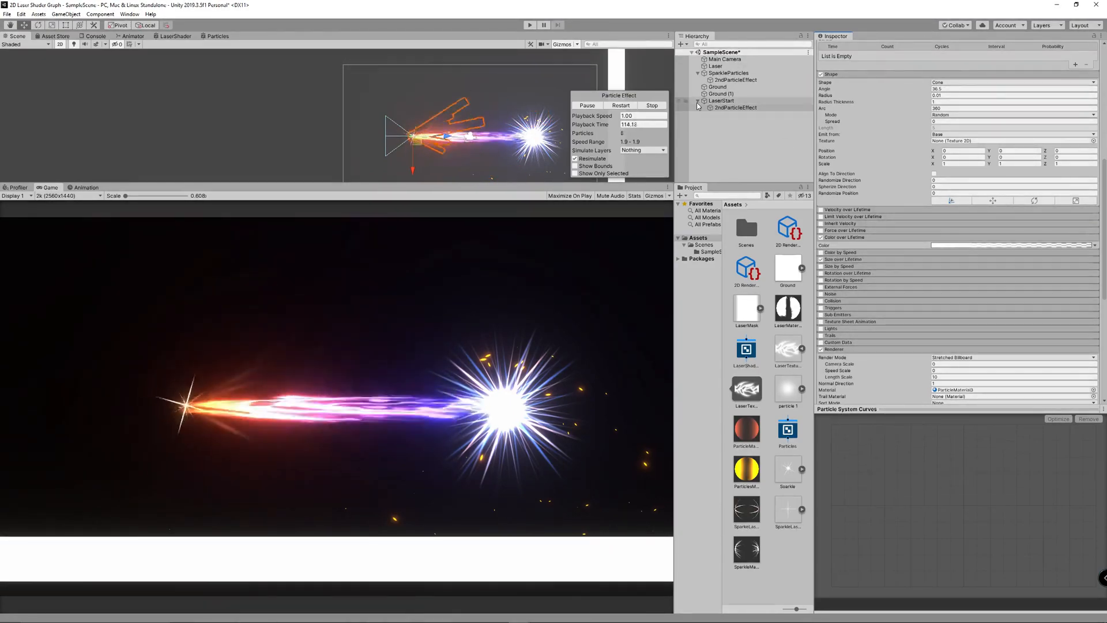
- Move the vertical wall Ground (1) closer to the laser's end, to X 8.73
{"action": "left_click_drag", "start_coordinate": [618, 69], "coordinate": [591, 65]}
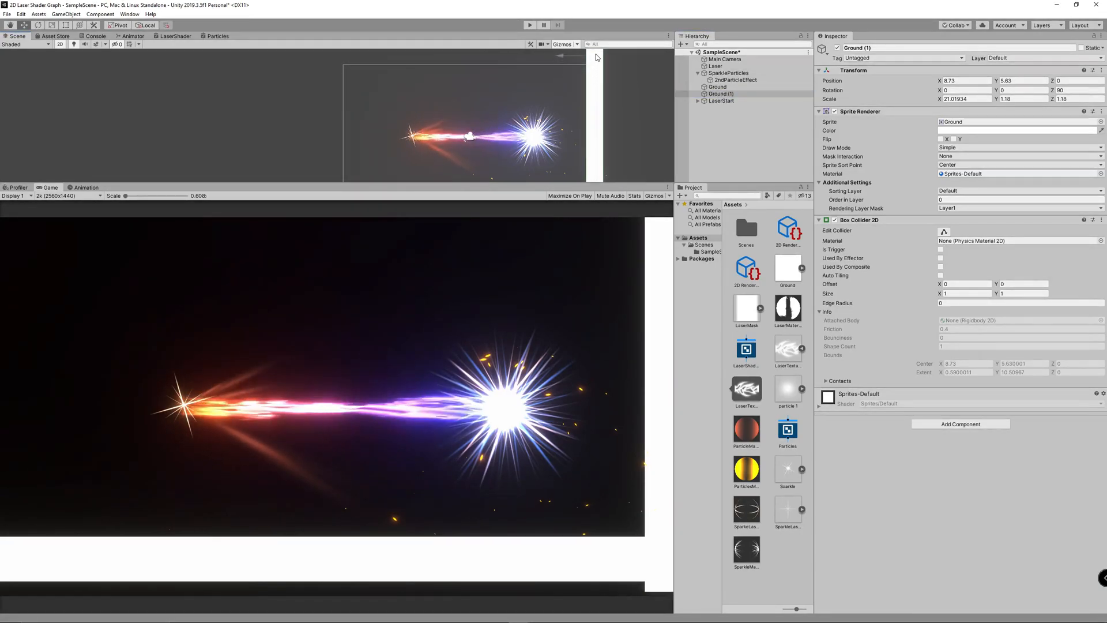
- Rename SparkleParticles to LaserEnd and make LaserEnd and LaserStart children of Laser
{"action": "left_click", "coordinate": [698, 73]}
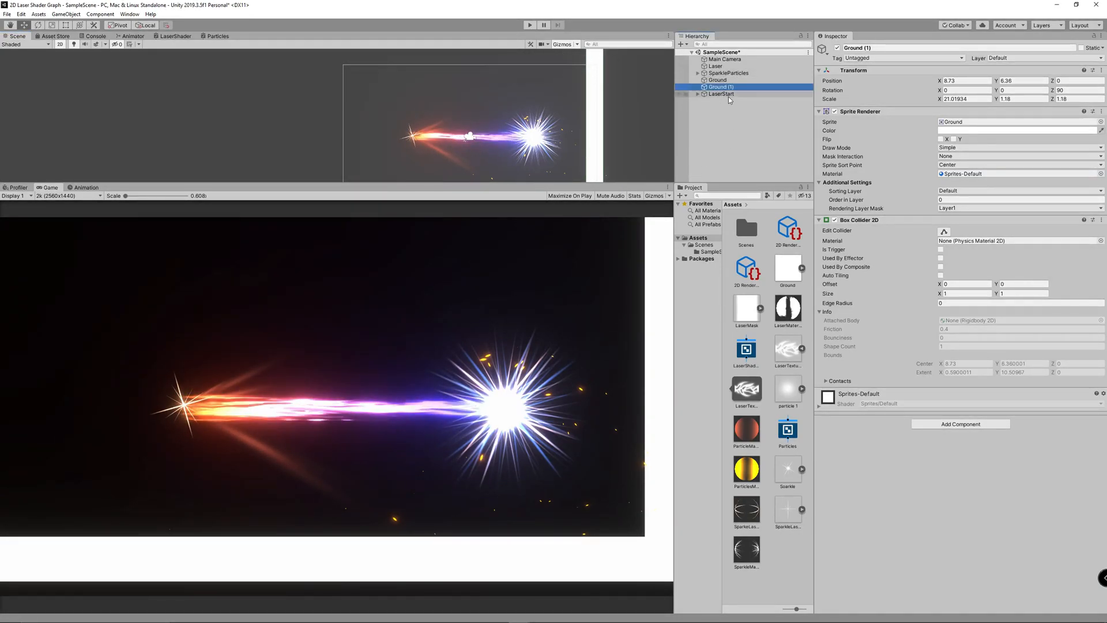
{"action": "left_click", "coordinate": [728, 73]}
{"action": "type", "text": "LaserEnd"}
{"action": "key", "text": "Return"}
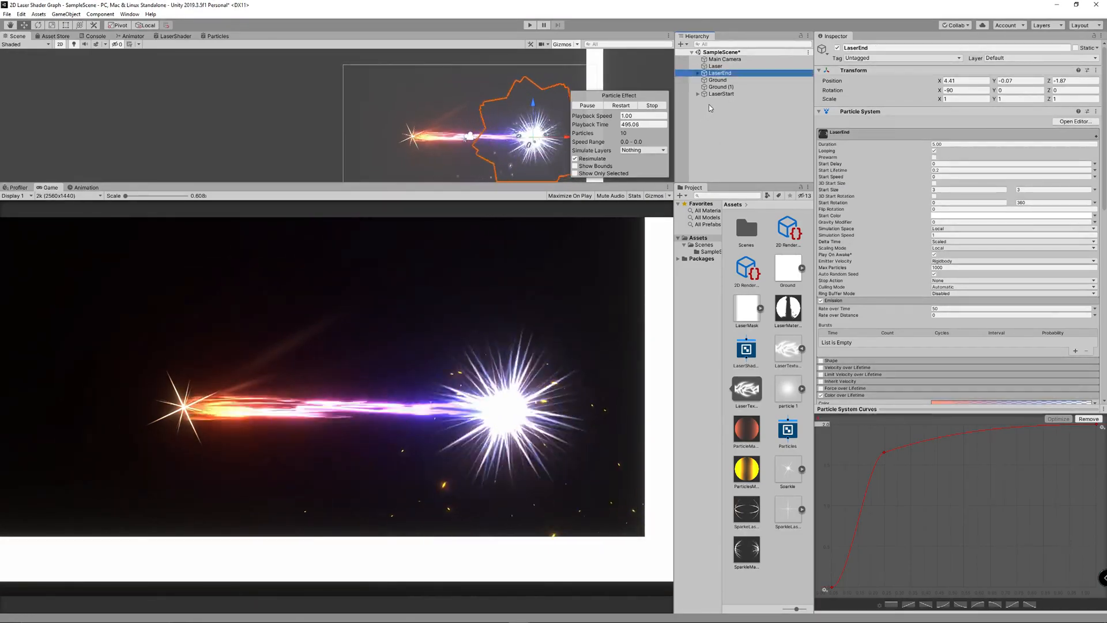
{"action": "left_click_drag", "start_coordinate": [723, 73], "coordinate": [724, 67]}
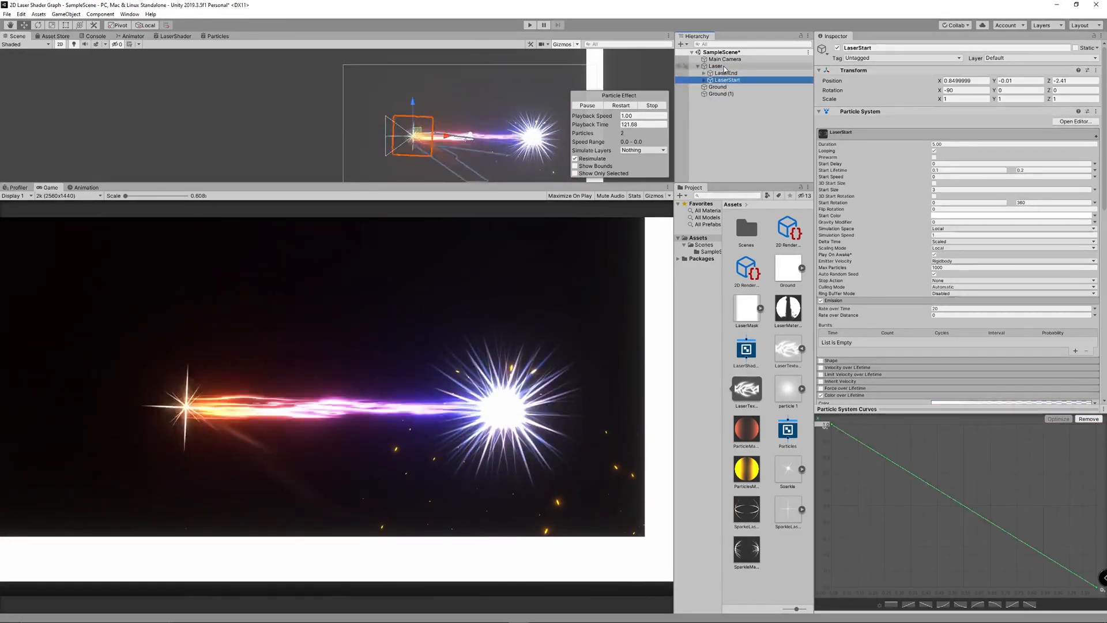
- Place the laser-cannon-png sprite at the laser's start, scaled to about 0.7, with order in layer -1
{"action": "left_click_drag", "start_coordinate": [723, 284], "coordinate": [725, 171]}
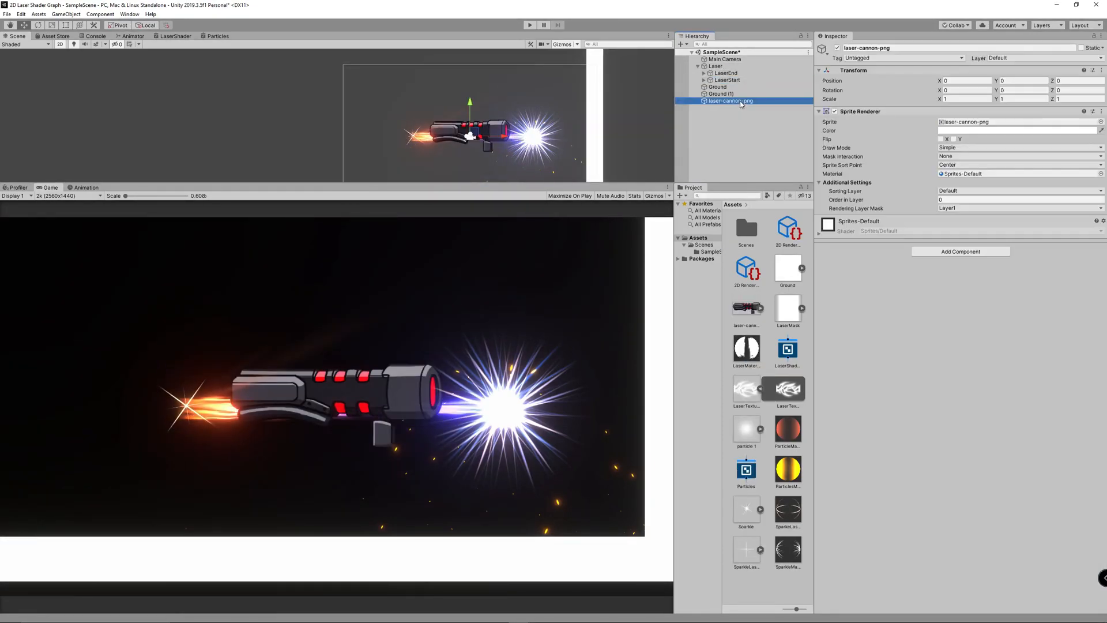
{"action": "left_click_drag", "start_coordinate": [503, 138], "coordinate": [392, 140]}
{"action": "key", "text": "r"}
{"action": "key", "text": "w"}
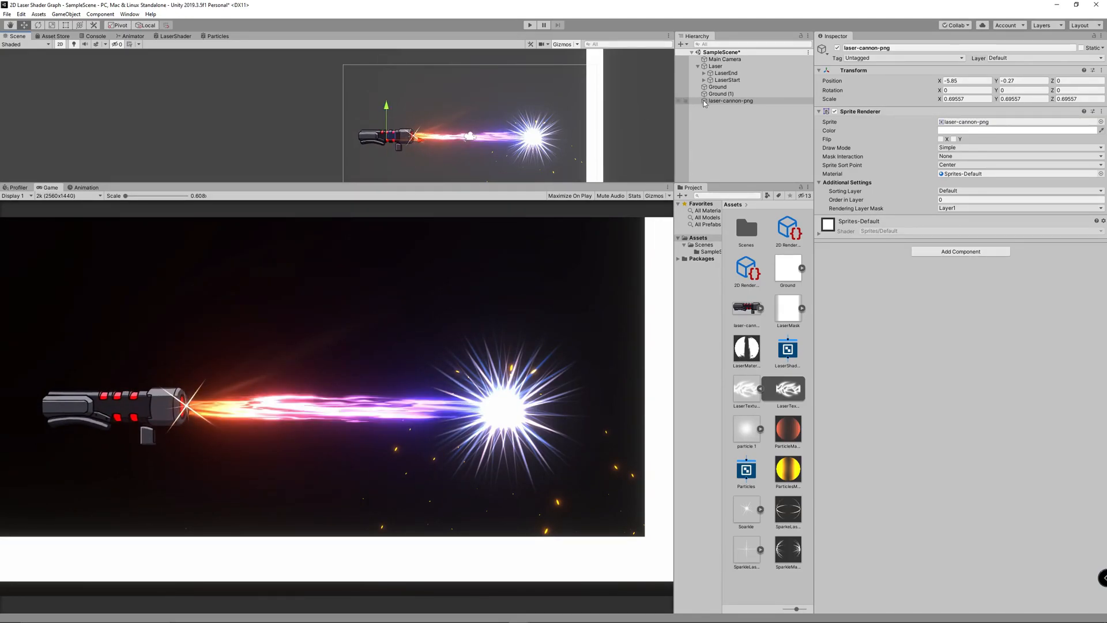
{"action": "left_click_drag", "start_coordinate": [417, 141], "coordinate": [419, 142]}
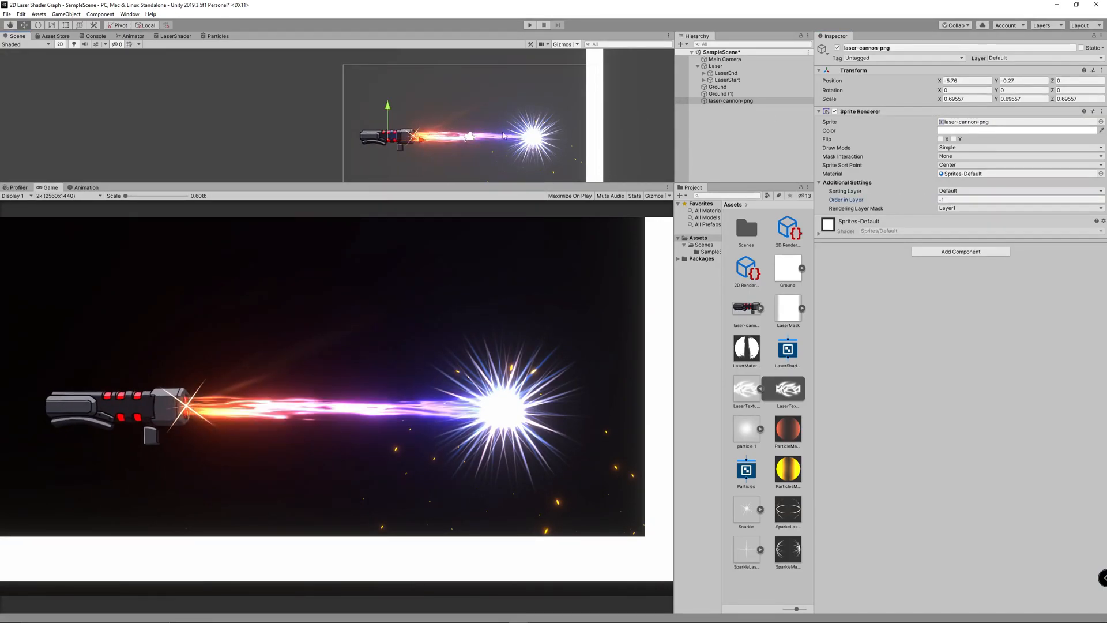
- Align the Laser with the cannon's muzzle at about X -4.46 and make it a child of laser-cannon-png
{"action": "left_click", "coordinate": [452, 142]}
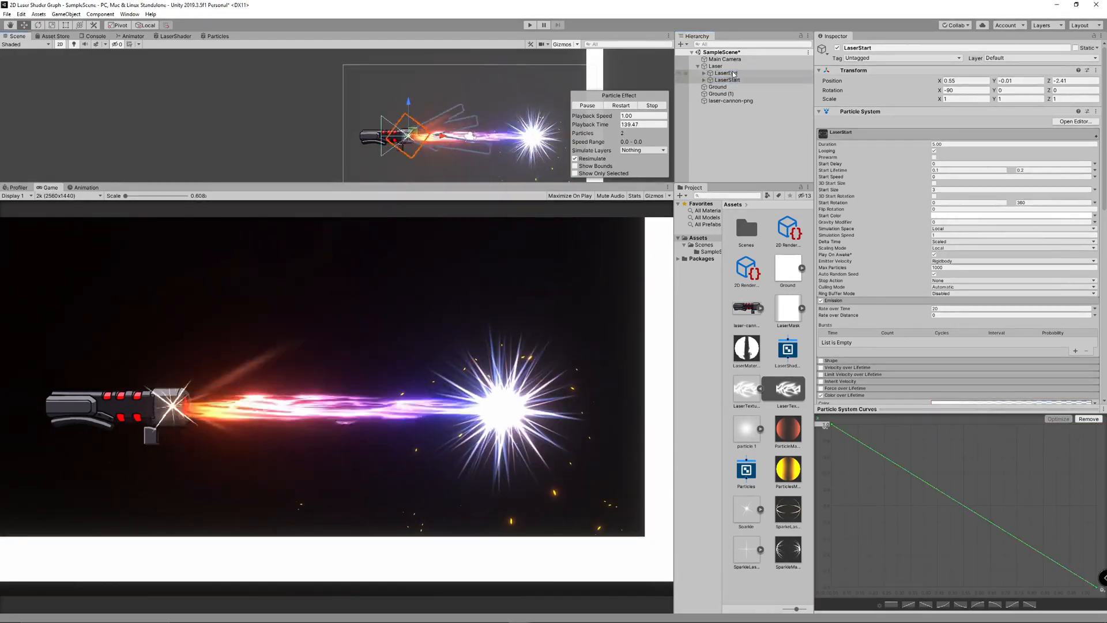
{"action": "left_click", "coordinate": [715, 66]}
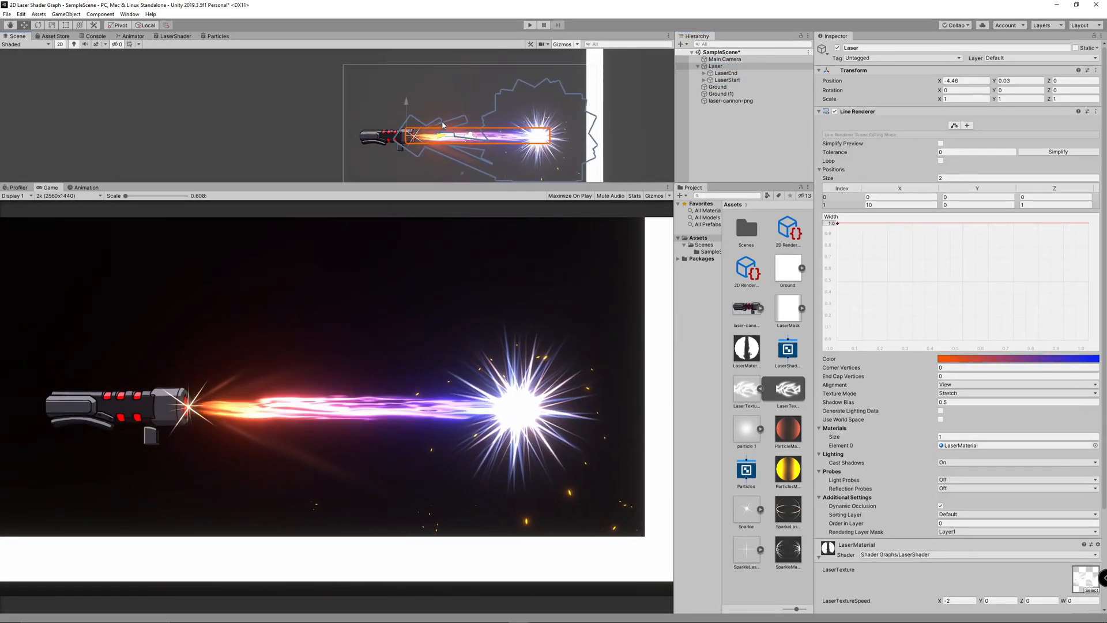
{"action": "left_click_drag", "start_coordinate": [715, 66], "coordinate": [732, 102]}
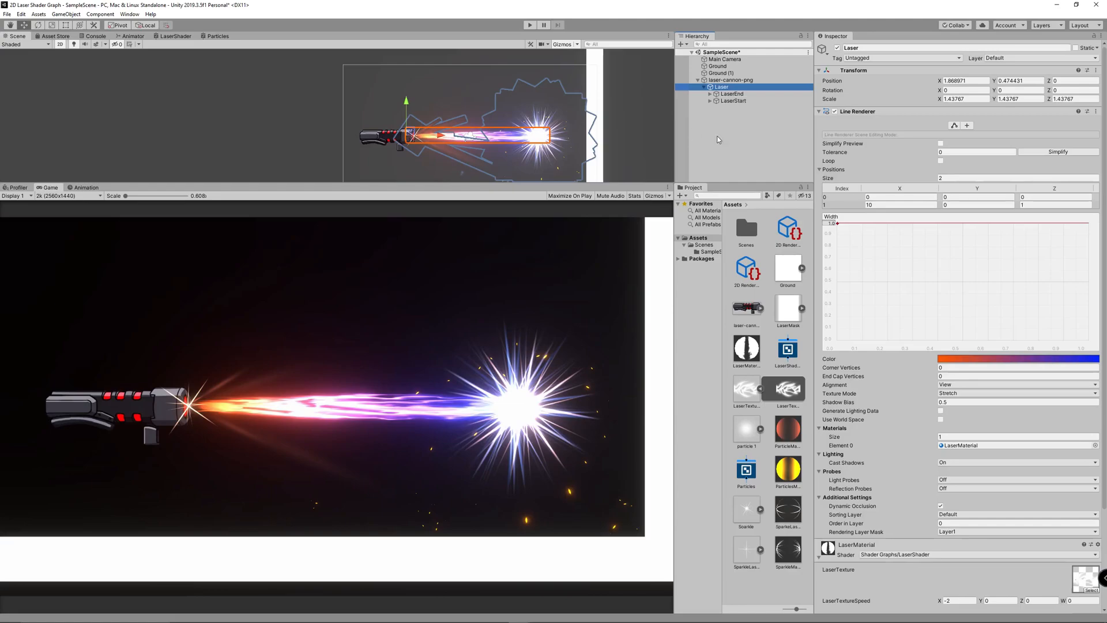
- Play the scene to test the laser attached to the cannon
{"action": "left_click", "coordinate": [528, 26]}
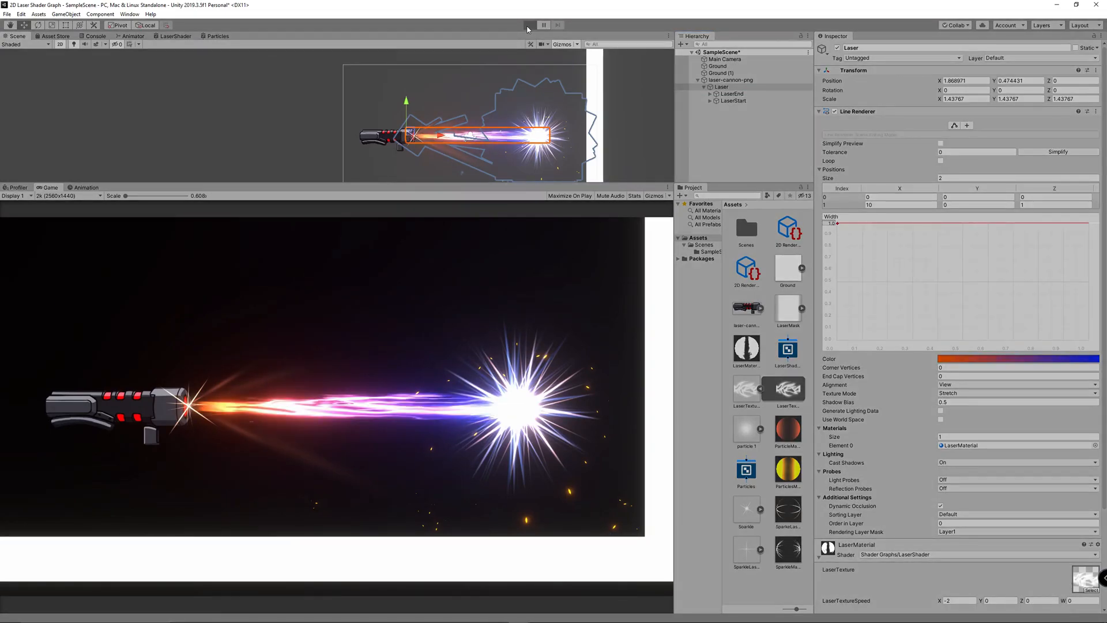
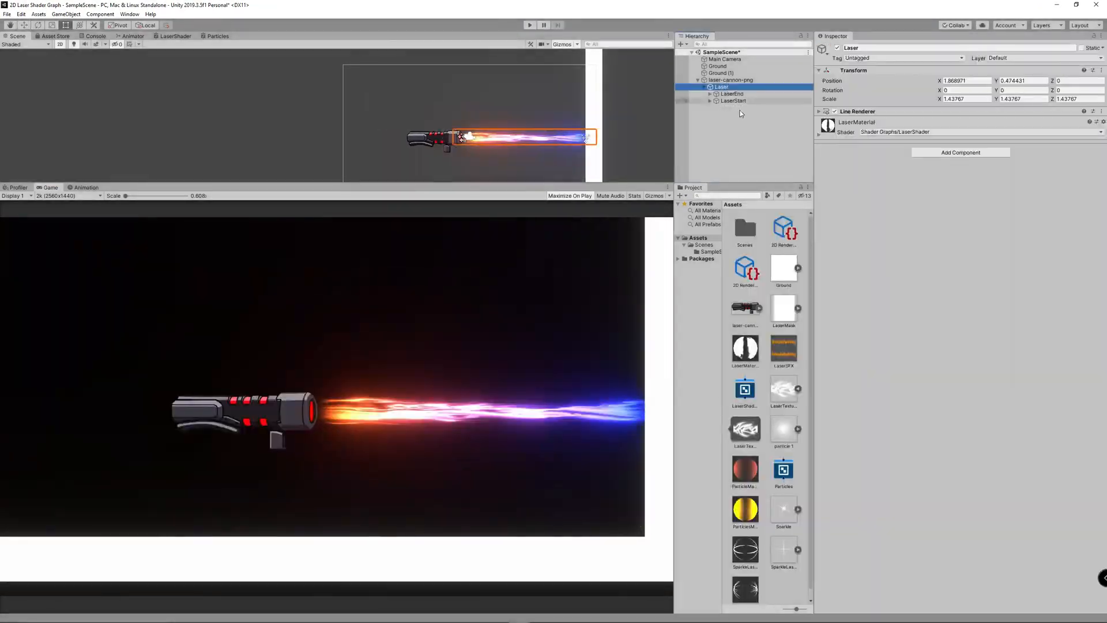
- Add an Audio Source to Laser using the LaserSFX clip, with Play On Awake off and Loop on
{"action": "left_click", "coordinate": [961, 153]}
{"action": "type", "text": "aud"}
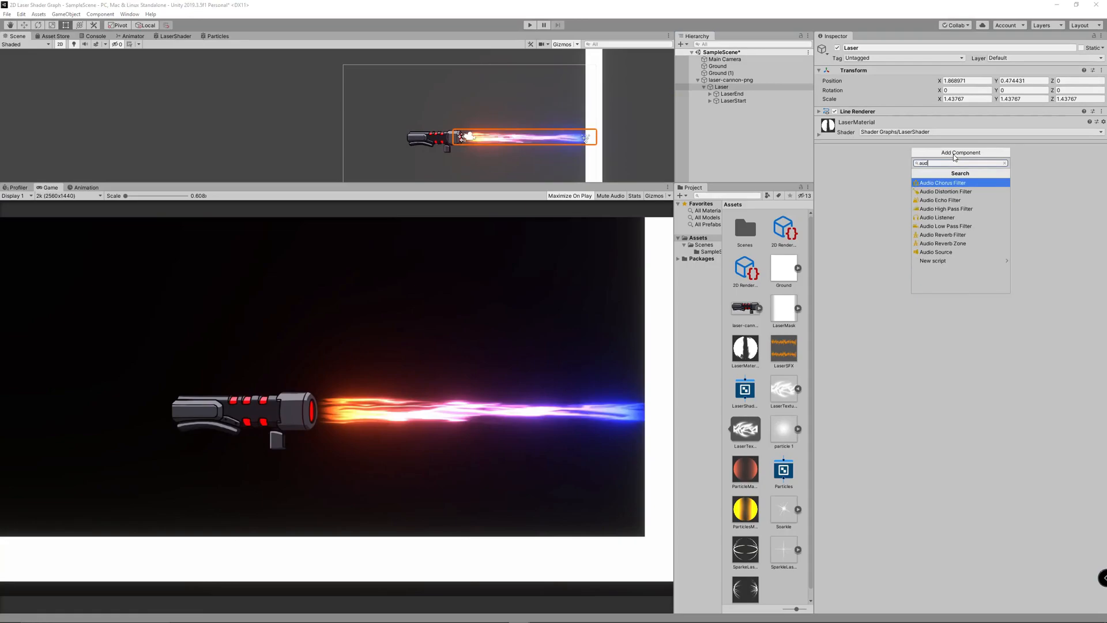
{"action": "left_click", "coordinate": [951, 252]}
{"action": "left_click", "coordinate": [1101, 132]}
{"action": "double_click", "coordinate": [734, 154]}
{"action": "left_click", "coordinate": [941, 186]}
{"action": "left_click", "coordinate": [941, 195]}
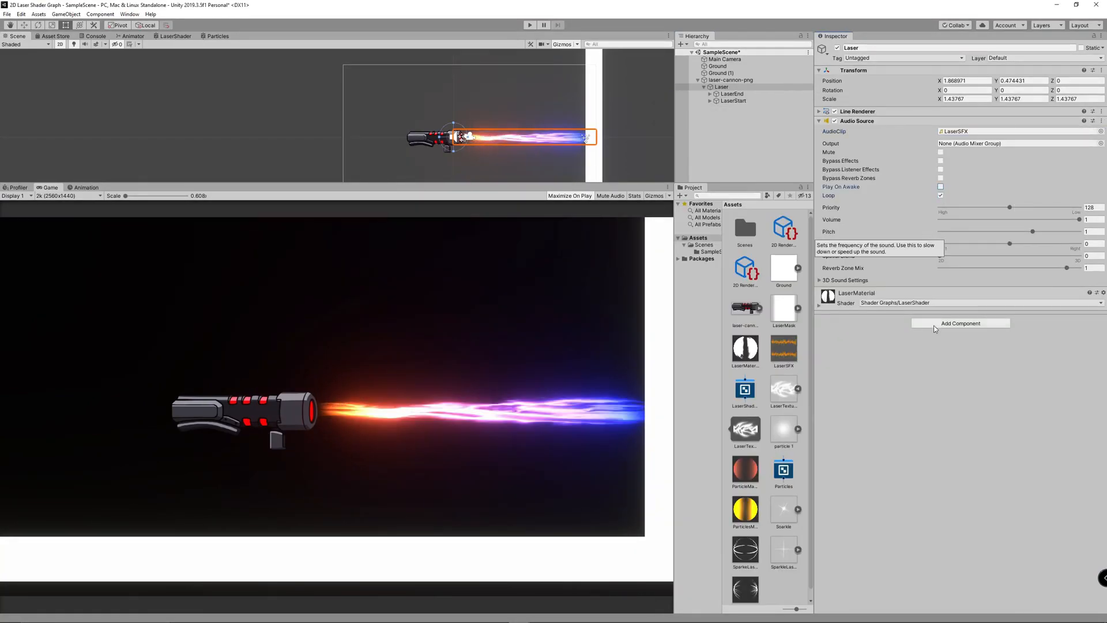
- Add a new script named LaserController to Laser and open it in Visual Studio
{"action": "left_click", "coordinate": [961, 323]}
{"action": "type", "text": "Las"}
{"action": "key", "text": "Return"}
{"action": "key", "text": "Return"}
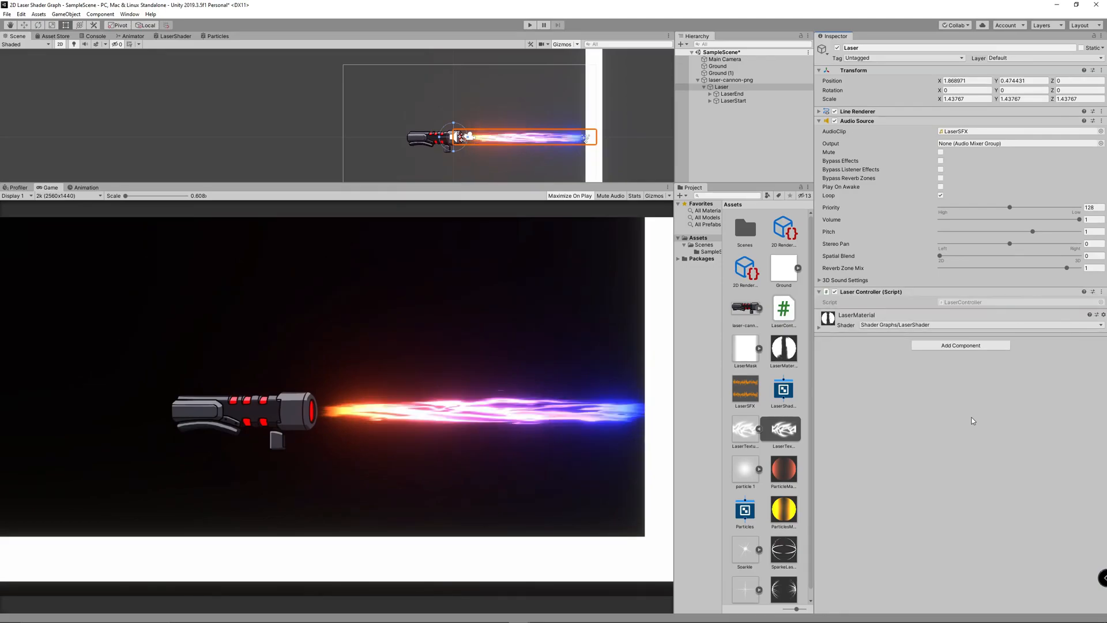
{"action": "double_click", "coordinate": [960, 303]}
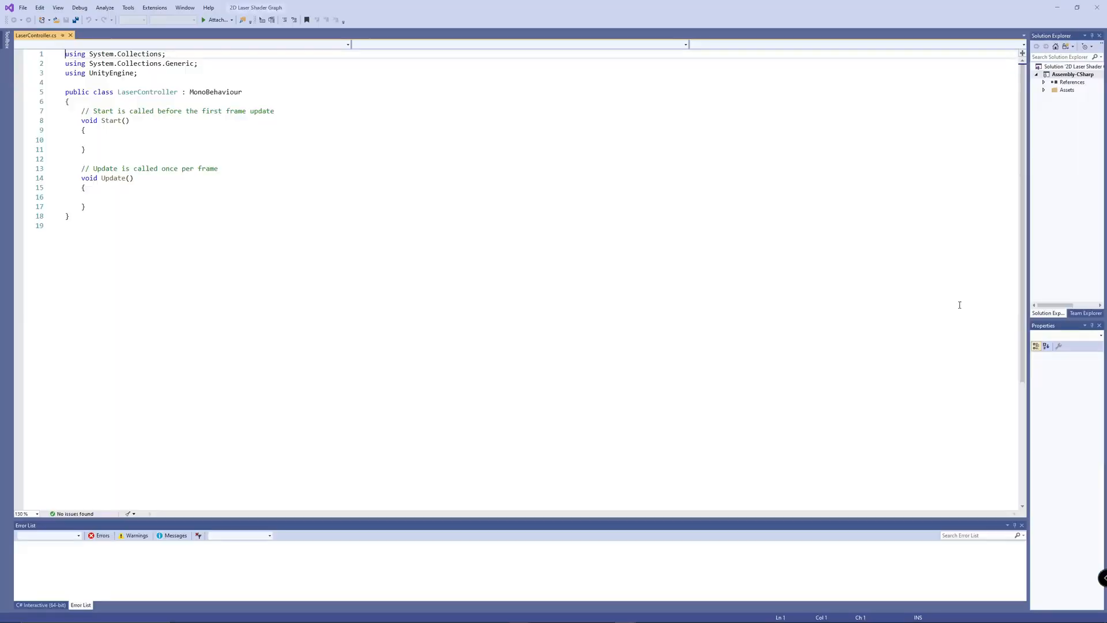
- Declare a private LineRenderer field named line and assign it in Start() with GetComponent<LineRenderer>()
{"action": "double_click", "coordinate": [194, 118]}
{"action": "left_click", "coordinate": [208, 107]}
{"action": "key", "text": "Return"}
{"action": "key", "text": "Return"}
{"action": "type", "text": "private lineRenderer line;"}
{"action": "left_click", "coordinate": [99, 175]}
{"action": "type", "text": "LineRenderer line"}
{"action": "scroll", "coordinate": [99, 175], "scroll_direction": "up", "scroll_amount": 4, "text": "ctrl"}
{"action": "type", "text": "= GetComponent<lin>();"}
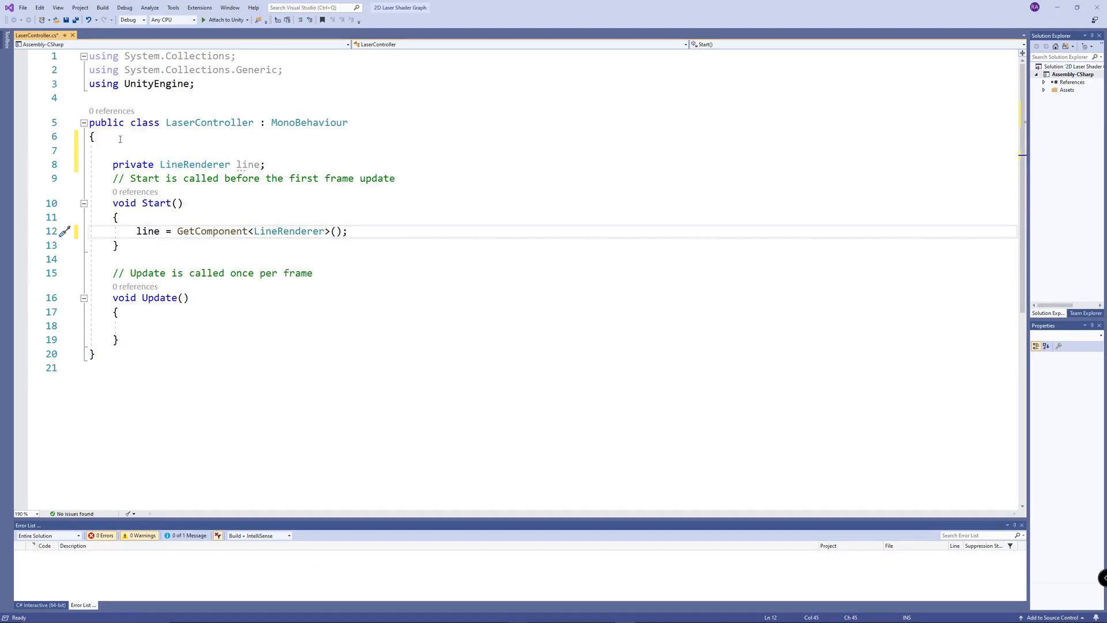
- Declare public ParticleSystem fields laserStartParticles and laserEndParticles at the beginning of the LaserController class
{"action": "left_click", "coordinate": [179, 142]}
{"action": "key", "text": "Return"}
{"action": "type", "text": "public ParticleSystem laserStartParticles;"}
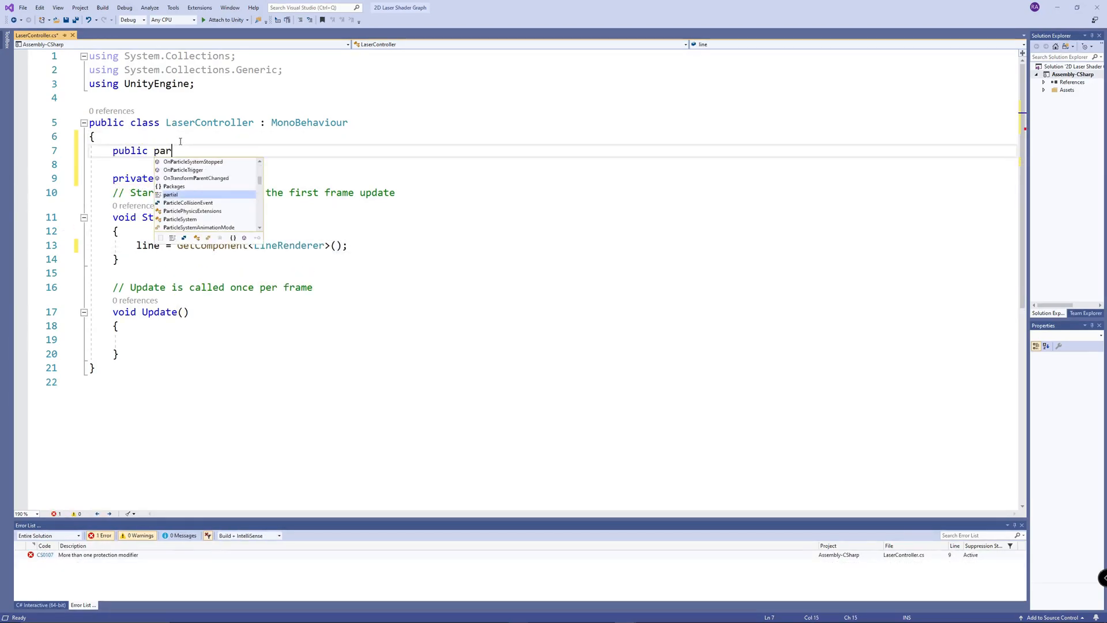
{"action": "key", "text": "Return"}
{"action": "type", "text": "public"}
{"action": "type", "text": " ParticleSystem laserEndParticles;"}
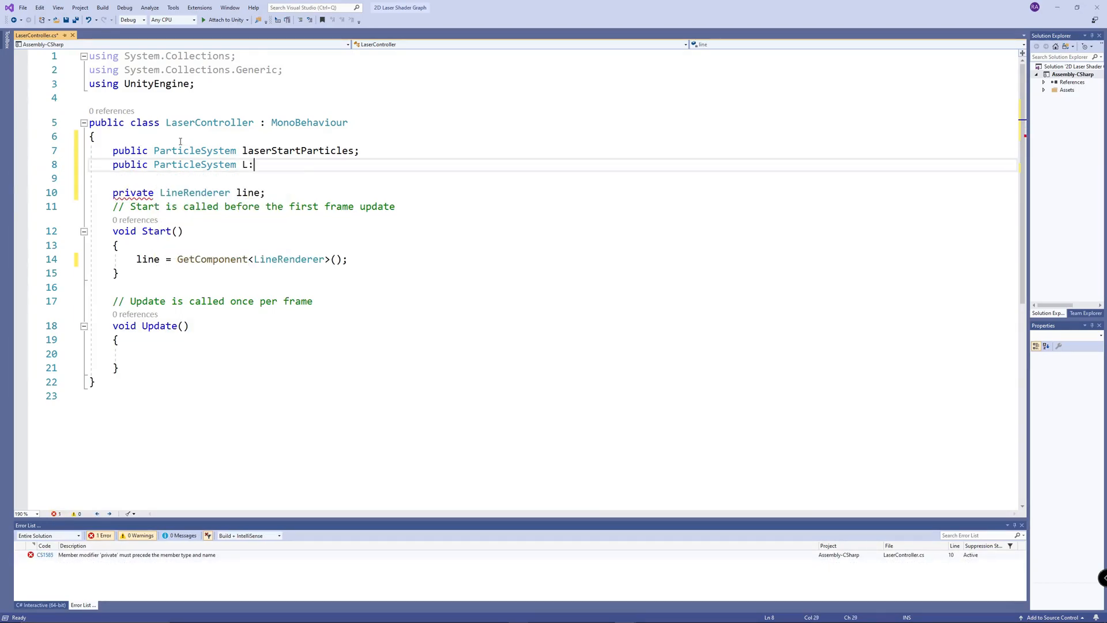
- Declare a private AudioSource field named audioSource above the line field
{"action": "key", "text": "Return"}
{"action": "key", "text": "Down"}
{"action": "type", "text": "private AudioSource audioSource;"}
{"action": "double_click", "coordinate": [249, 193]}
{"action": "type", "text": "audioSource"}
{"action": "left_click", "coordinate": [271, 211]}
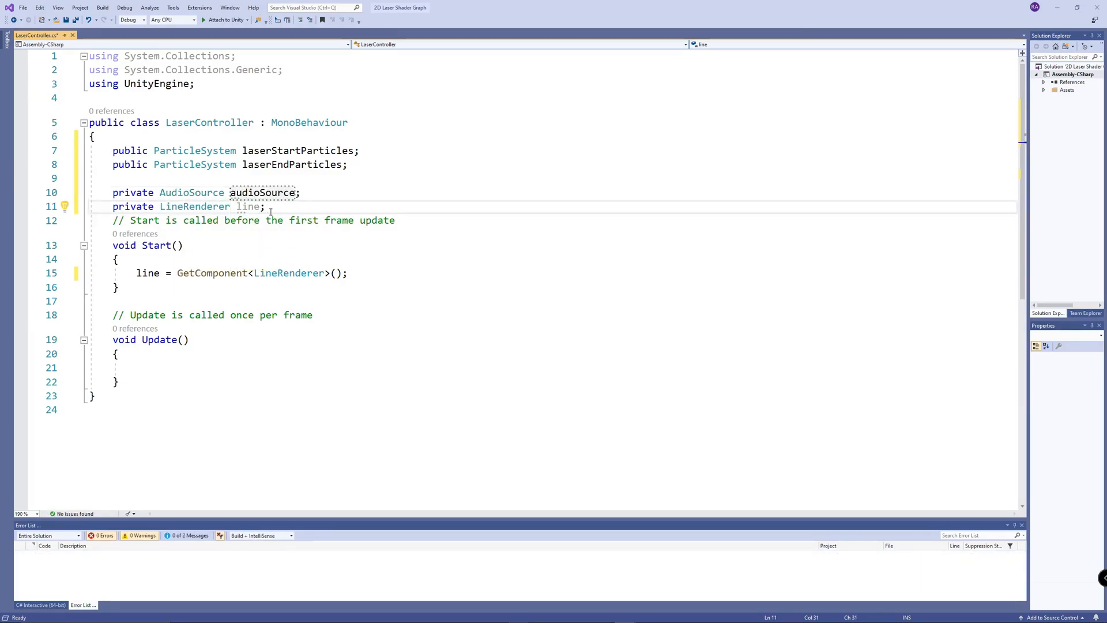
- Declare a private bool sfxIsPlaying initialised to false below the line field, and begin another private declaration
{"action": "key", "text": "Return"}
{"action": "type", "text": "private bool sfx"}
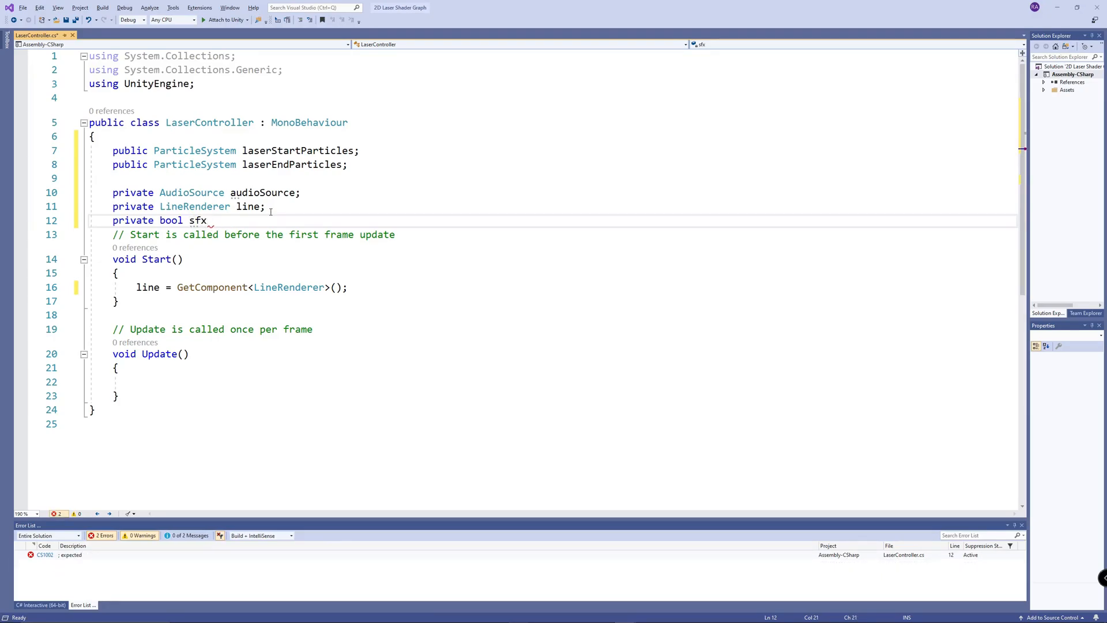
{"action": "type", "text": "IsPlaying = fg"}
{"action": "key", "text": "BackSpace"}
{"action": "type", "text": "alse;"}
{"action": "key", "text": "Return"}
{"action": "type", "text": "private"}
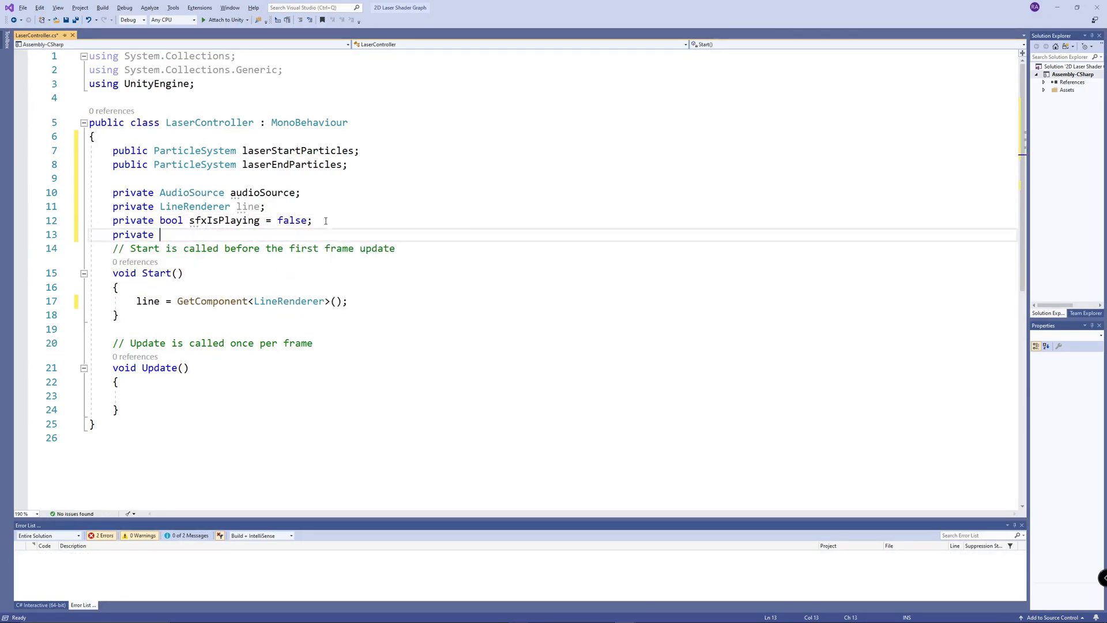
- Assign audioSource in Start() with GetComponent<AudioSource>()
{"action": "left_click", "coordinate": [371, 301]}
{"action": "key", "text": "Return"}
{"action": "type", "text": "audioSource = GetComponent<AudioSource>();"}
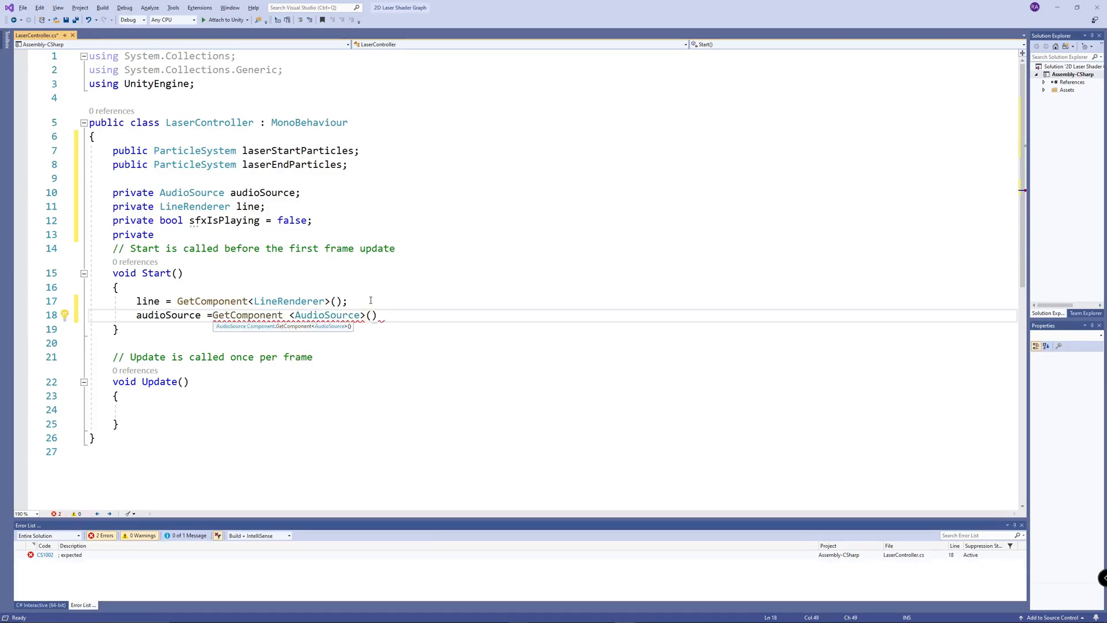
- Declare private bools startParticlesPlaying and endParticlesPlaying, both initialised to false
{"action": "left_click", "coordinate": [186, 235]}
{"action": "type", "text": "bool en"}
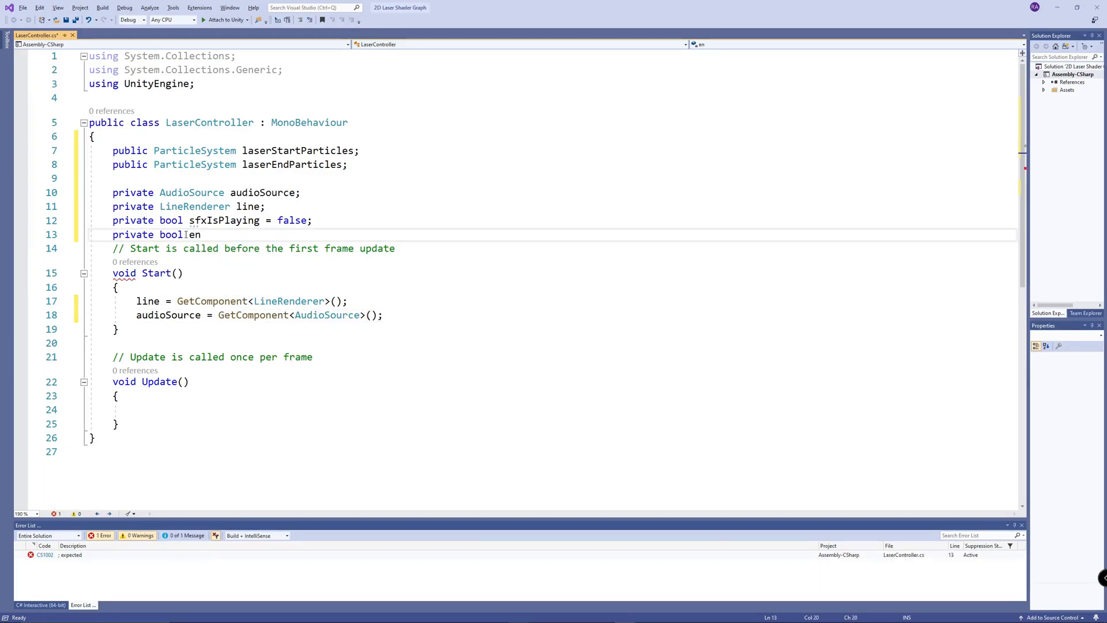
{"action": "type", "text": "= false;"}
{"action": "key", "text": "Return"}
{"action": "type", "text": "private bool endParticlesPlaying = false;"}
- Declare a private RaycastHit2D field named hit below the bools, followed by a blank line
{"action": "key", "text": "Return"}
{"action": "type", "text": "private 2d"}
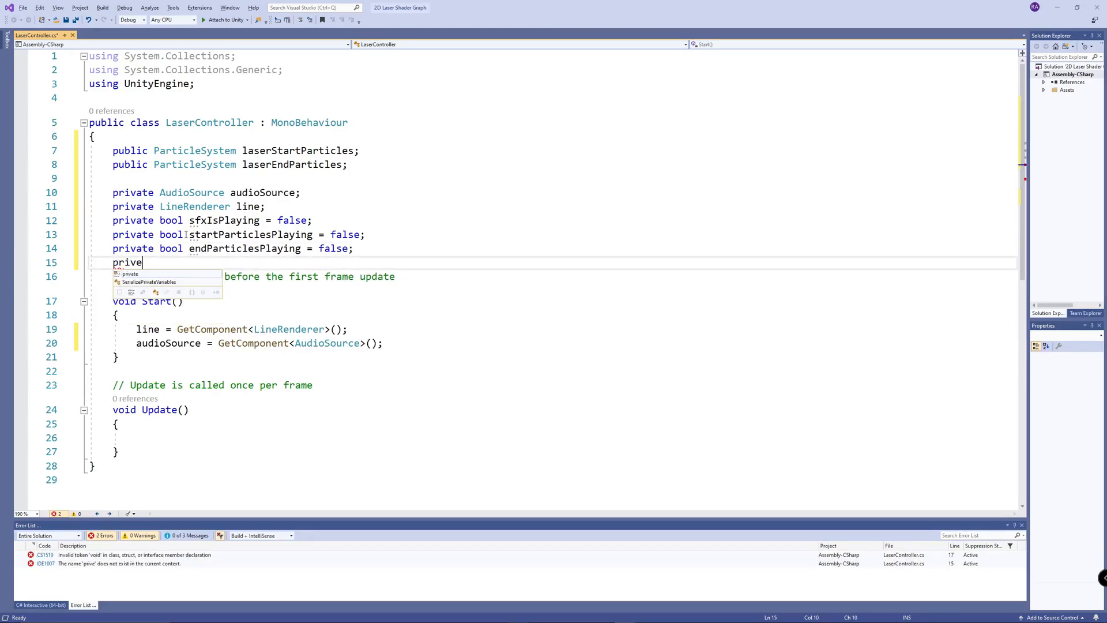
{"action": "type", "text": "RaycastHit2D hit;"}
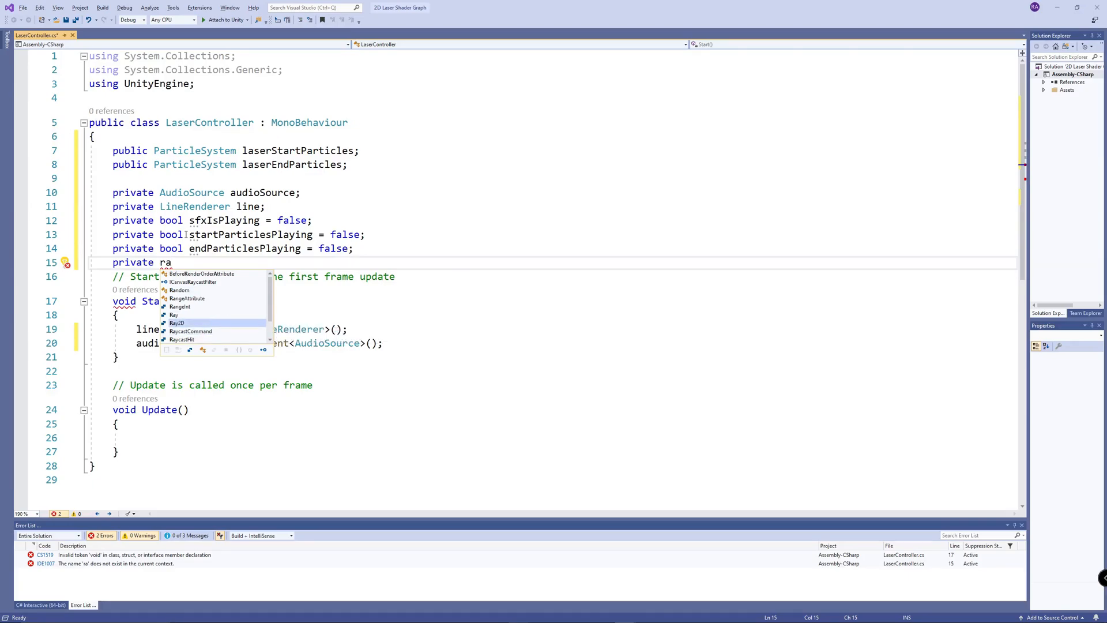
{"action": "key", "text": "Return"}
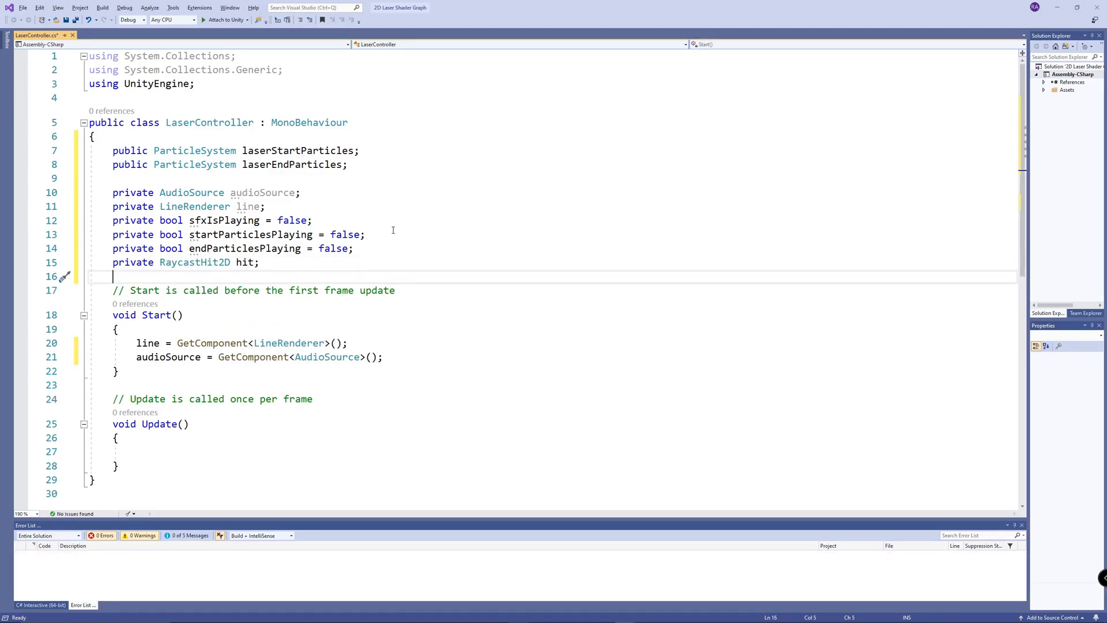
- Add an if (Input.GetButton("Fire1")) block with an empty body inside Update()
{"action": "left_click", "coordinate": [184, 451]}
{"action": "type", "text": "if (Input.get"}
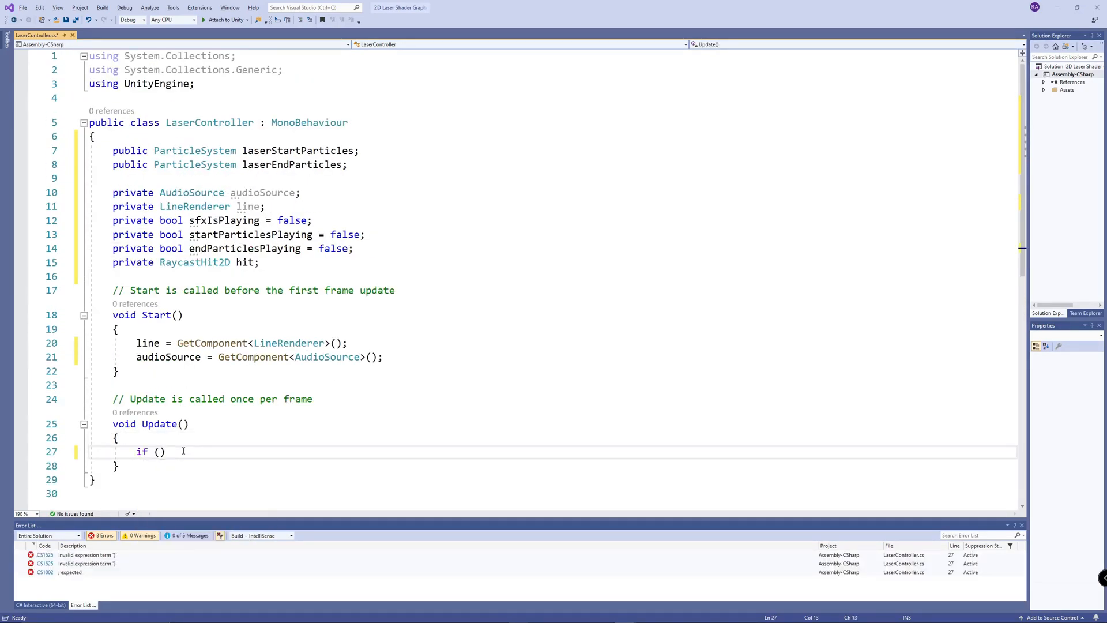
{"action": "key", "text": "Tab"}
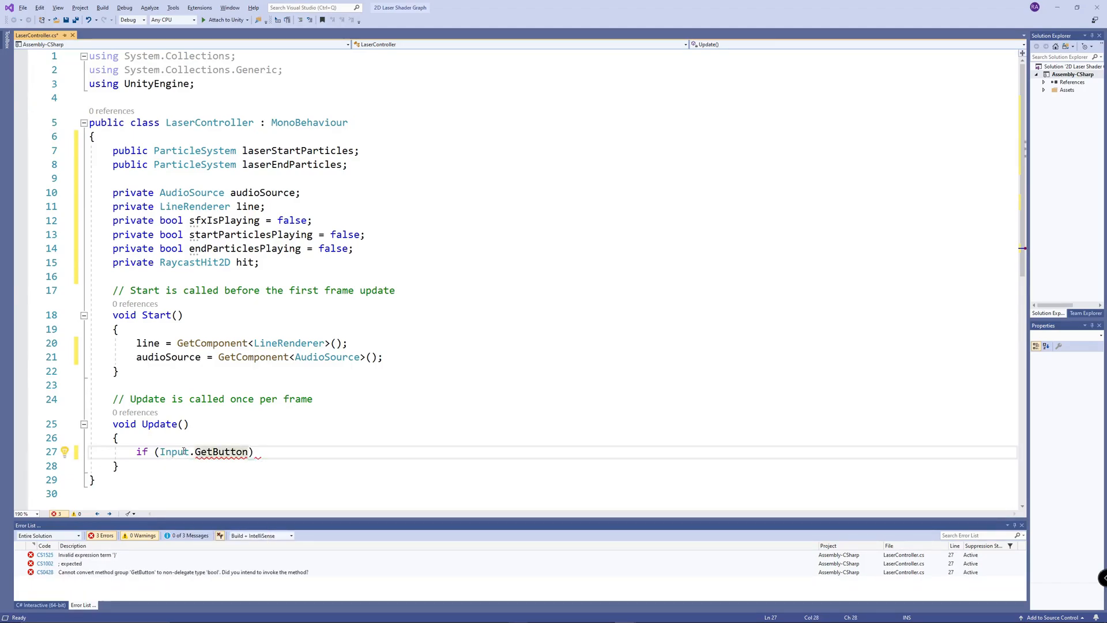
{"action": "type", "text": "(\"Fire1\"))"}
{"action": "key", "text": "Return"}
{"action": "type", "text": "{"}
{"action": "key", "text": "Return"}
{"action": "key", "text": "Return"}
{"action": "key", "text": "Return"}
{"action": "key", "text": "Up"}
{"action": "key", "text": "Up"}
{"action": "key", "text": "Up"}
{"action": "key", "text": "Down"}
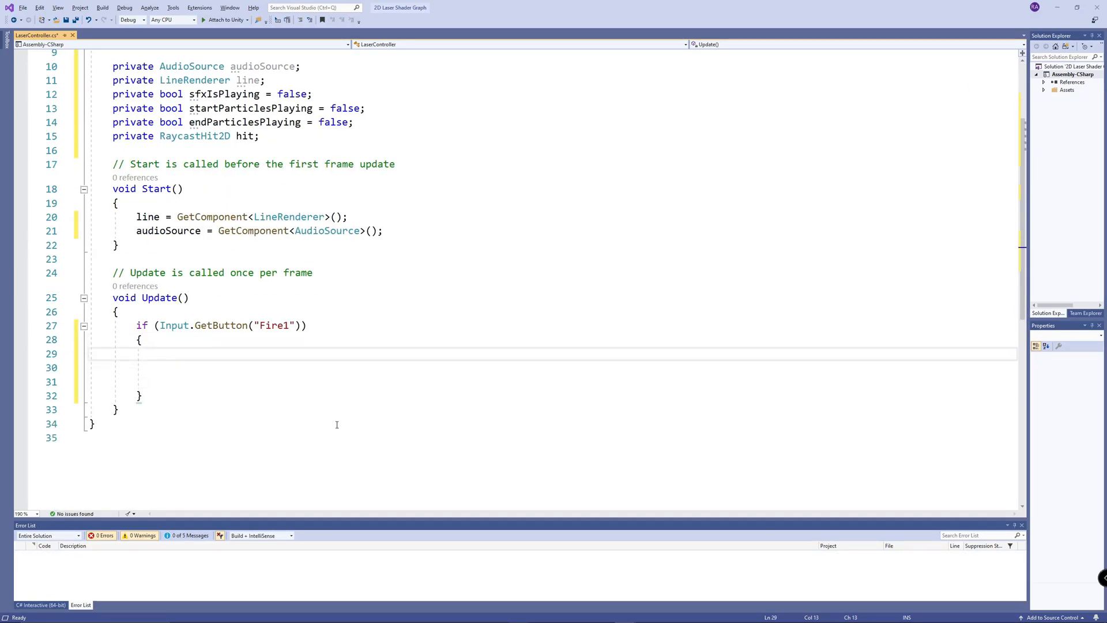
- Inside the Fire1 block, add an if (startParticlesPlaying == false) block that sets startParticlesPlaying = true
{"action": "type", "text": "if (startParticlesPlaying == false;"}
{"action": "key", "text": "BackSpace"}
{"action": "key", "text": "End"}
{"action": "key", "text": "Return"}
{"action": "type", "text": "{"}
{"action": "key", "text": "Return"}
{"action": "type", "text": "start"}
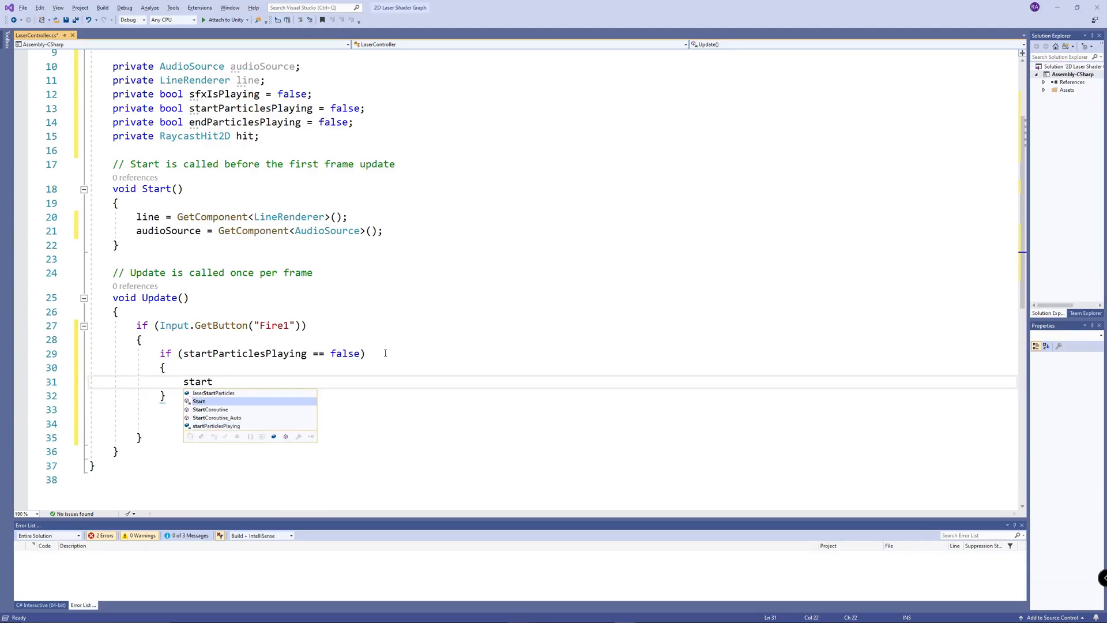
{"action": "type", "text": "ParticlesPlaying = true;"}
{"action": "key", "text": "Return"}
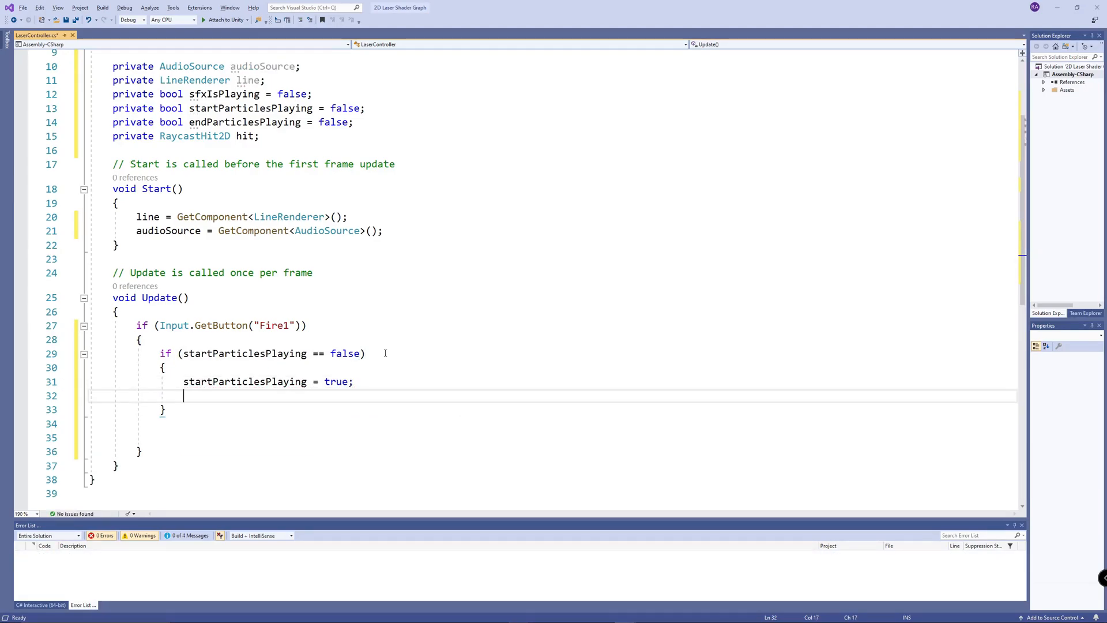
- Call laserStartParticles.Play(true) below the startParticlesPlaying assignment
{"action": "type", "text": "st"}
{"action": "scroll", "coordinate": [404, 300], "scroll_direction": "down", "scroll_amount": 2}
{"action": "key", "text": "BackSpace"}
{"action": "key", "text": "BackSpace"}
{"action": "type", "text": "laserst"}
{"action": "key", "text": "Tab"}
{"action": "type", "text": ".Play(true"}
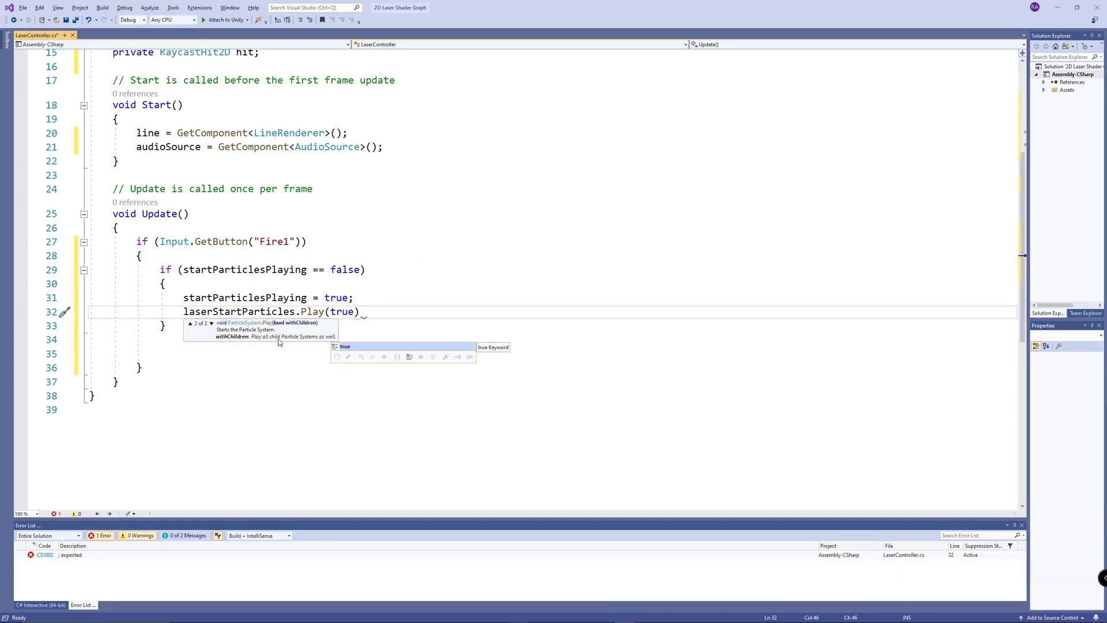
{"action": "left_click", "coordinate": [369, 313]}
{"action": "type", "text": ";"}
- After the start-particles if block, set laserStartParticles.gameObject.transform.position = transform.position
{"action": "left_click", "coordinate": [222, 328]}
{"action": "key", "text": "Return"}
{"action": "type", "text": "laser"}
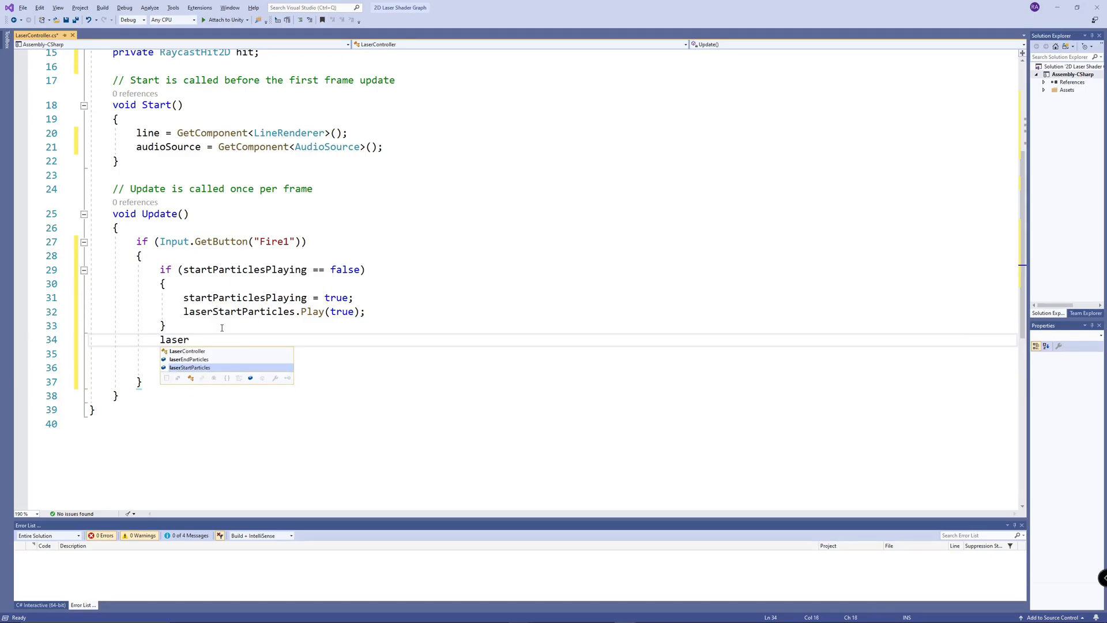
{"action": "type", "text": "StartParticles.gameObject"}
{"action": "key", "text": "Return"}
{"action": "left_click", "coordinate": [364, 342]}
{"action": "type", "text": ".transform.position = transform.position;"}
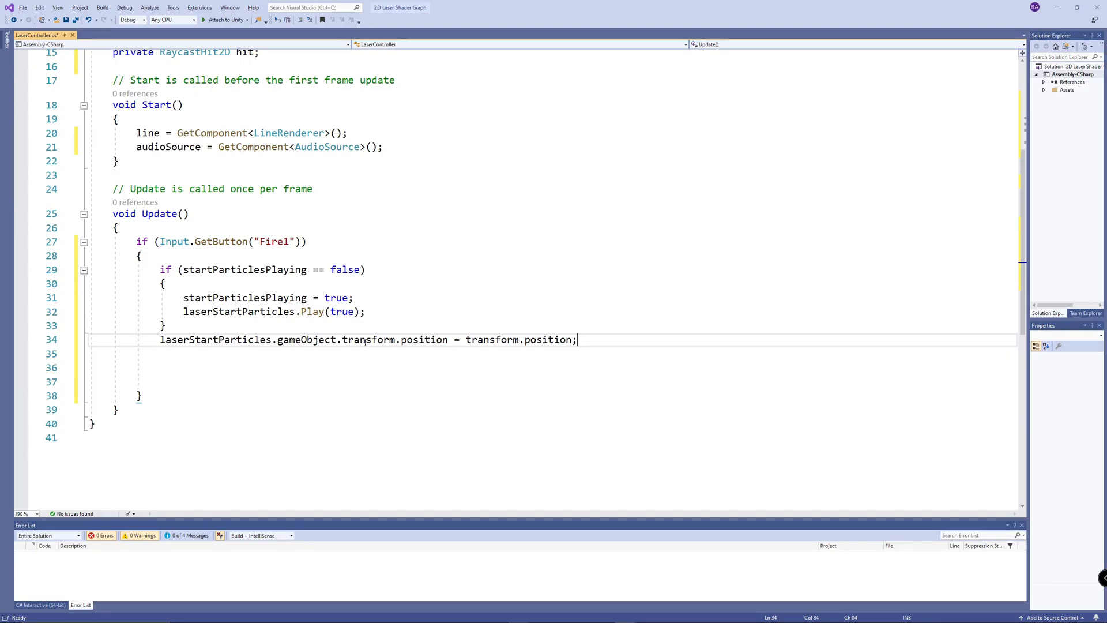
- Set line.enabled = true and open an if (sfxIsPlaying == false) block beneath it
{"action": "key", "text": "Return"}
{"action": "type", "text": "line"}
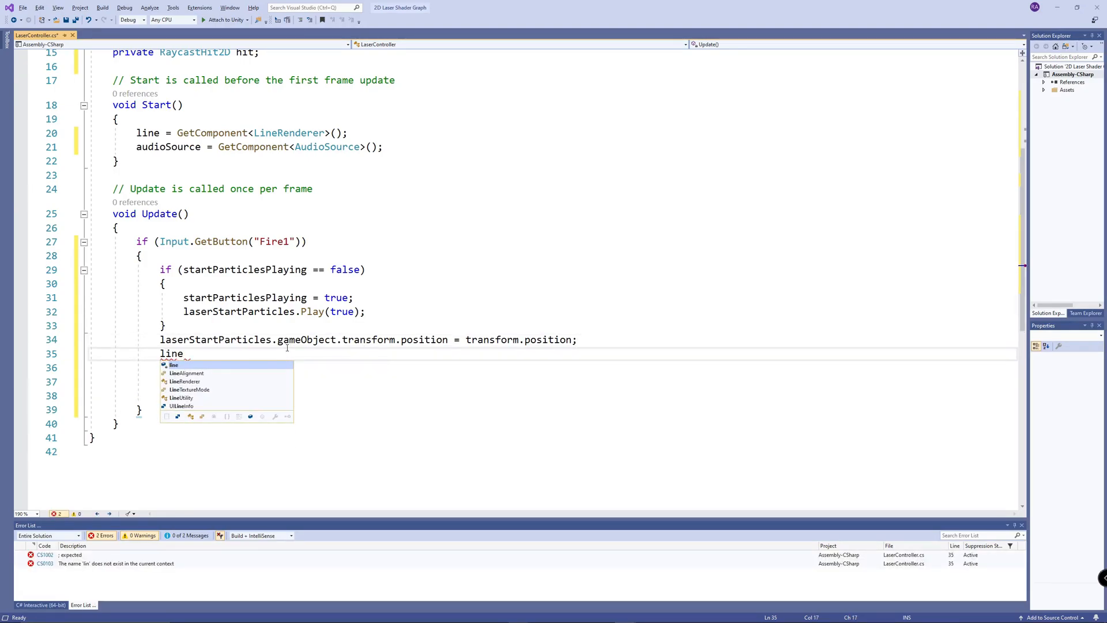
{"action": "type", "text": ".enabled = true;"}
{"action": "key", "text": "Return"}
{"action": "type", "text": "if ( sg"}
{"action": "key", "text": "BackSpace"}
{"action": "type", "text": "fxIsPlaying == false"}
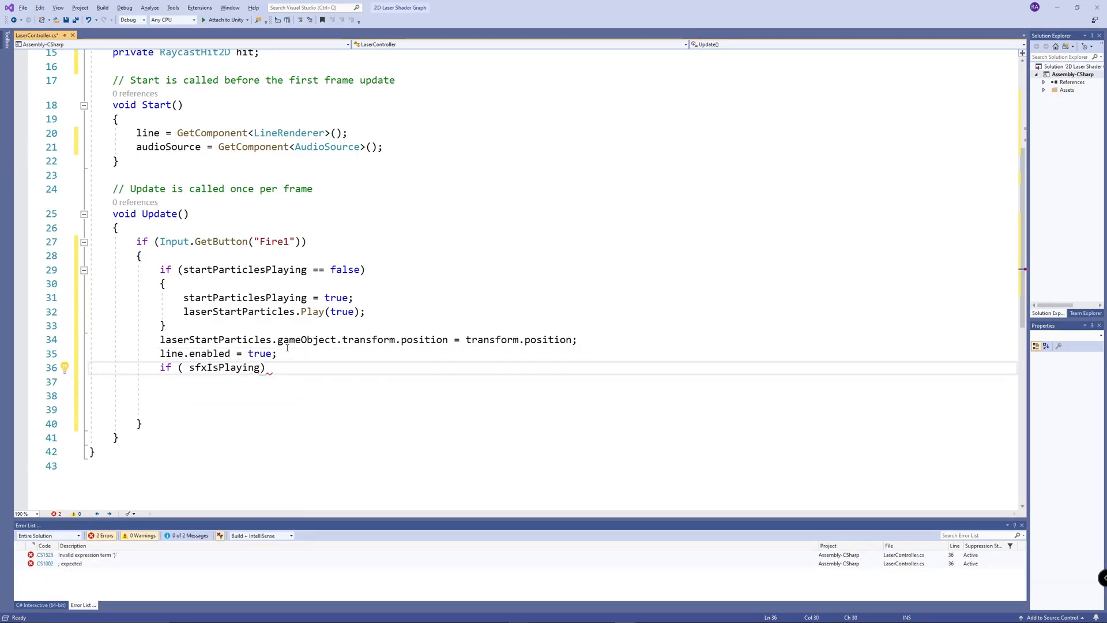
{"action": "left_click", "coordinate": [324, 363]}
{"action": "key", "text": "Return"}
{"action": "type", "text": "{"}
{"action": "key", "text": "Return"}
- Inside the sfxIsPlaying block, set sfxIsPlaying = true and call audioSource.Play()
{"action": "type", "text": "sfxIsPlaying "}
{"action": "type", "text": "= true;"}
{"action": "key", "text": "Return"}
{"action": "type", "text": "audioSource."}
{"action": "scroll", "coordinate": [283, 205], "scroll_direction": "up", "scroll_amount": 1}
{"action": "type", "text": "Play();"}
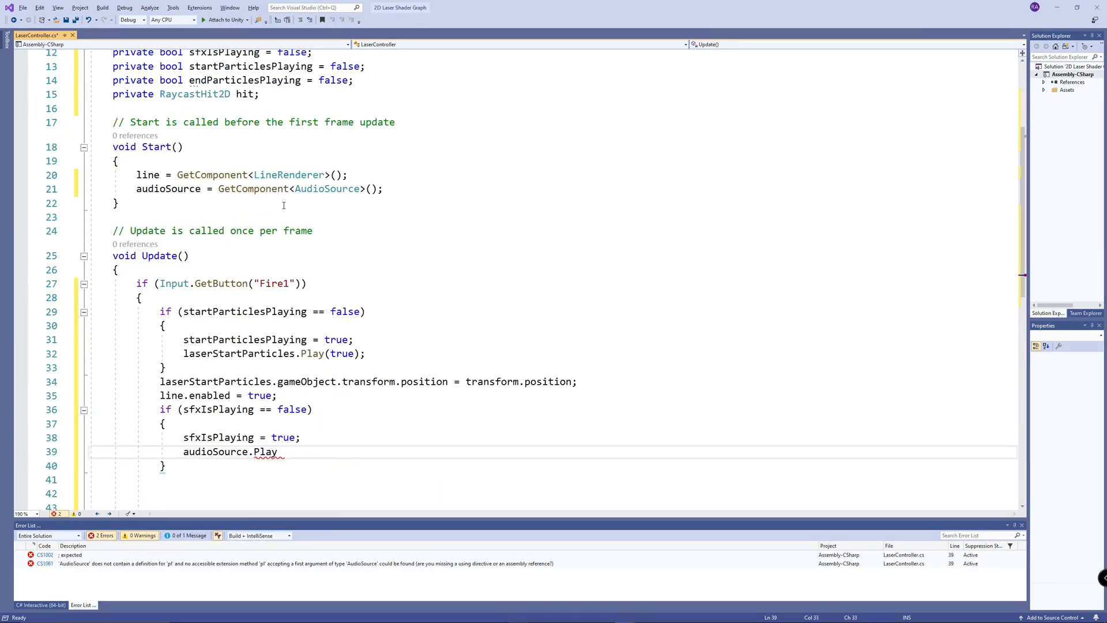
- Below the sound block, begin assigning hit = Physics2D.Raycast with transform.position as the origin
{"action": "scroll", "coordinate": [283, 205], "scroll_direction": "down", "scroll_amount": 2}
{"action": "left_click", "coordinate": [203, 385]}
{"action": "key", "text": "Return"}
{"action": "key", "text": "Return"}
{"action": "type", "text": "r"}
{"action": "key", "text": "BackSpace"}
{"action": "type", "text": "hit = Physics2D.ray"}
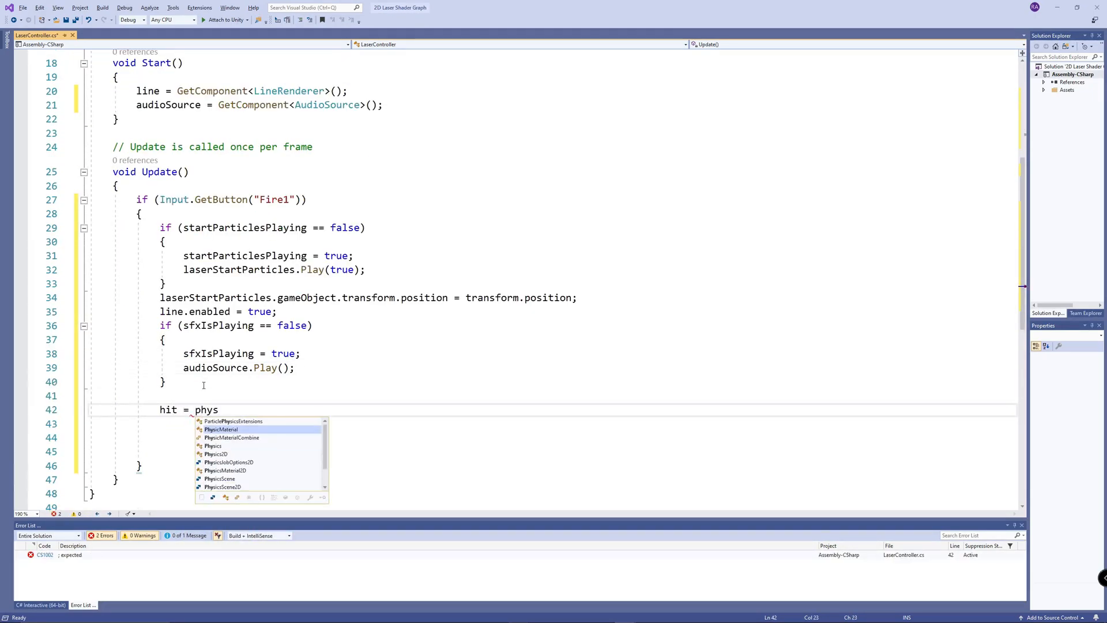
{"action": "type", "text": "cast(transform.position,"}
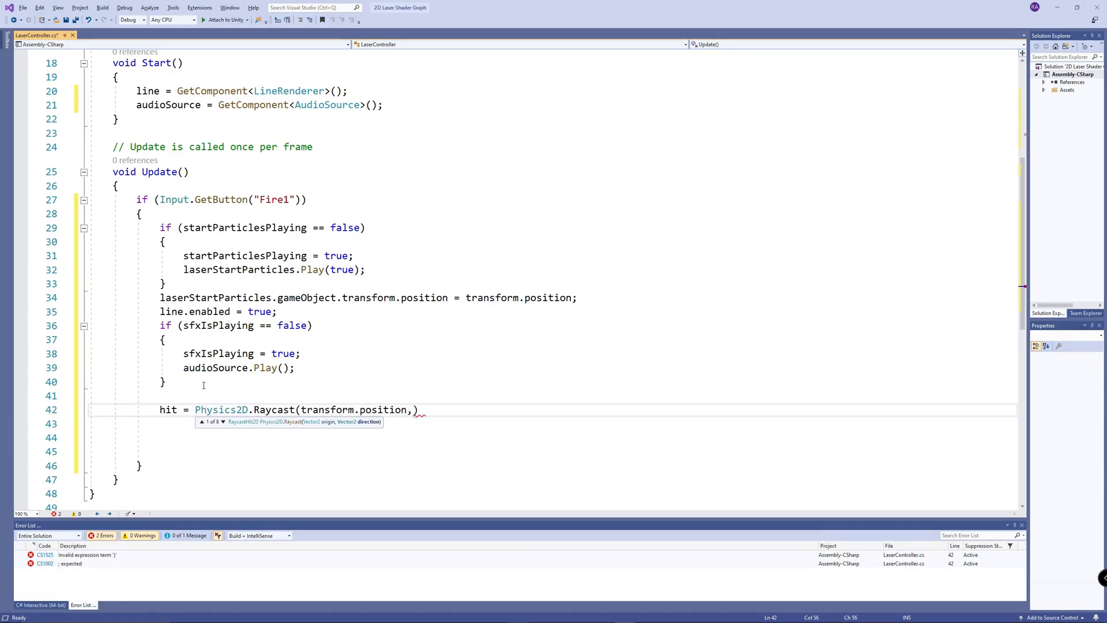
- Declare public float lineLength = 10f and public LayerMask layerMask below the laserEndParticles field
{"action": "scroll", "coordinate": [306, 128], "scroll_direction": "up", "scroll_amount": 5}
{"action": "left_click", "coordinate": [369, 123]}
{"action": "key", "text": "Return"}
{"action": "type", "text": "public float line"}
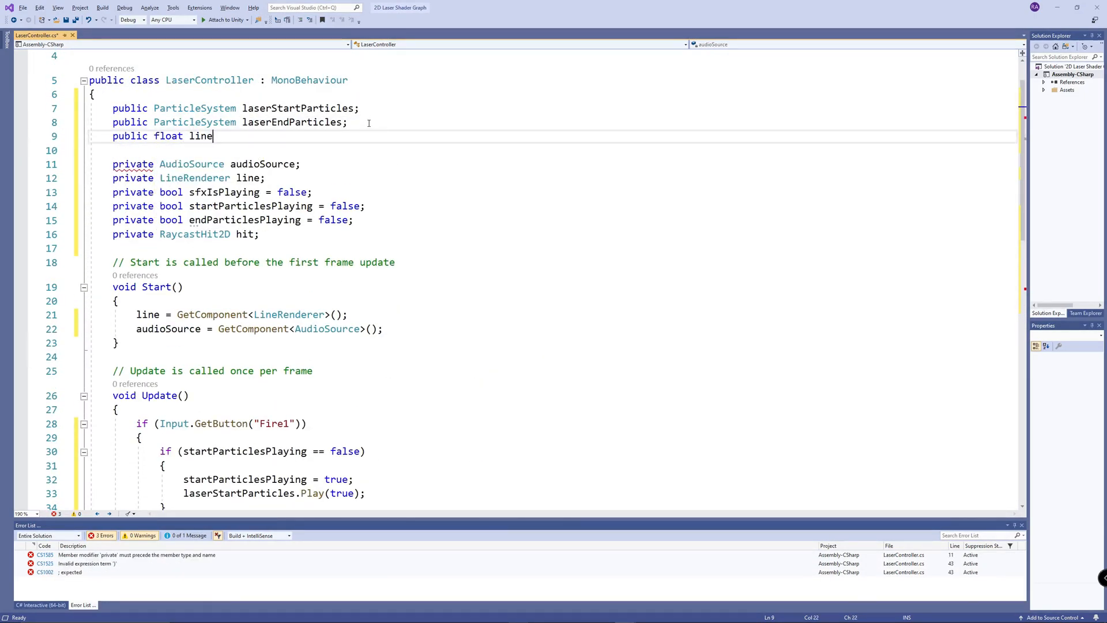
{"action": "type", "text": "Length = 10f;"}
{"action": "key", "text": "Return"}
{"action": "type", "text": "public LayerMask layerMask;"}
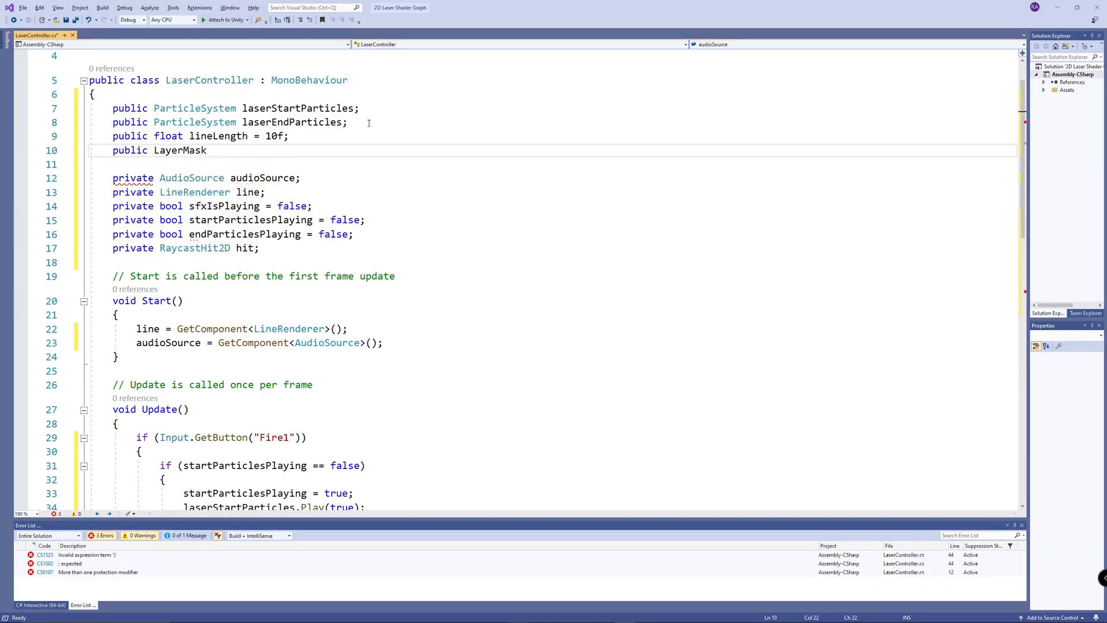
- Complete the Raycast call with Vector2.right, lineLength and layerMask as its remaining arguments
{"action": "scroll", "coordinate": [412, 449], "scroll_direction": "down", "scroll_amount": 5}
{"action": "left_click", "coordinate": [426, 432]}
{"action": "type", "text": "Vector2.right ,"}
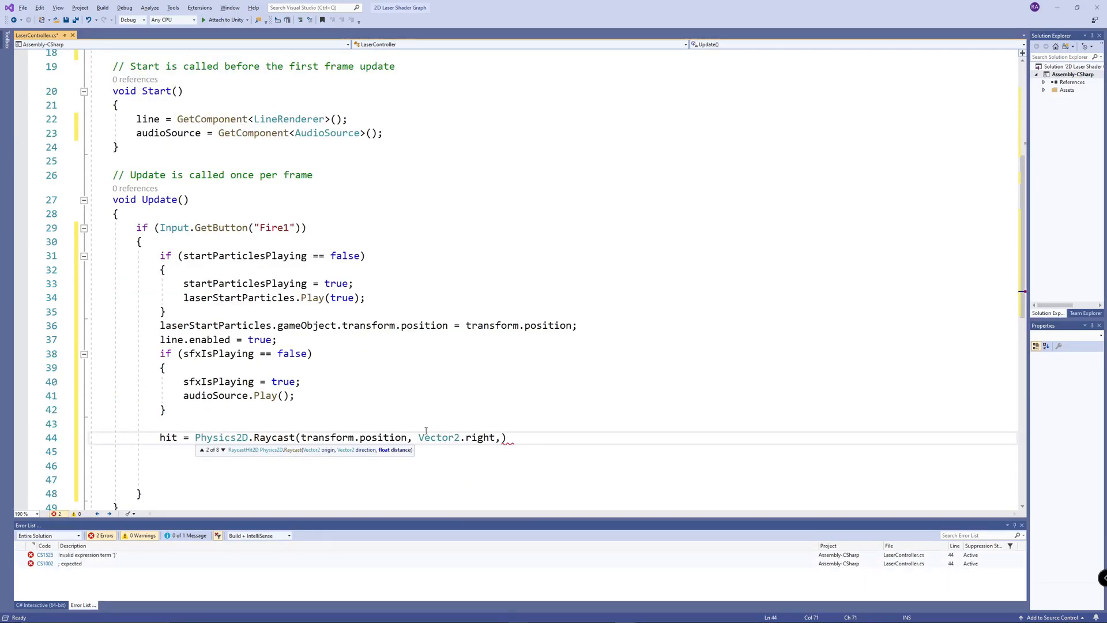
{"action": "type", "text": " lineLength, layerMask);"}
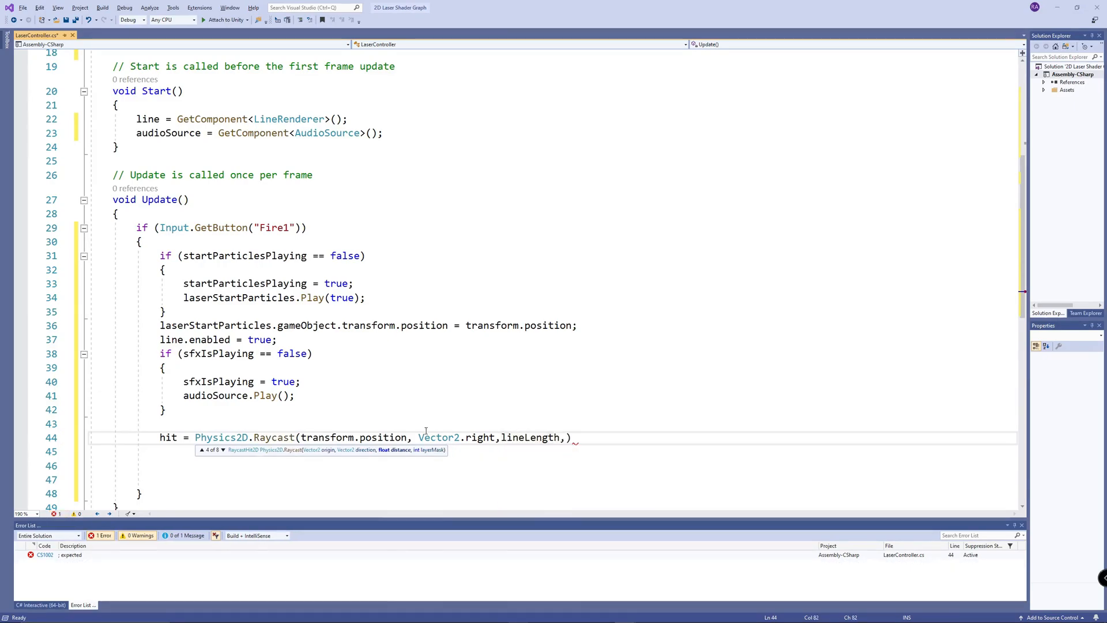
- Add an if (hit) block below the Raycast line
{"action": "key", "text": "Return"}
{"action": "type", "text": "if (hit)"}
{"action": "key", "text": "Return"}
{"action": "type", "text": "{"}
{"action": "key", "text": "Return"}
{"action": "scroll", "coordinate": [588, 344], "scroll_direction": "down", "scroll_amount": 3}
{"action": "scroll", "coordinate": [517, 309], "scroll_direction": "up", "scroll_amount": 1}
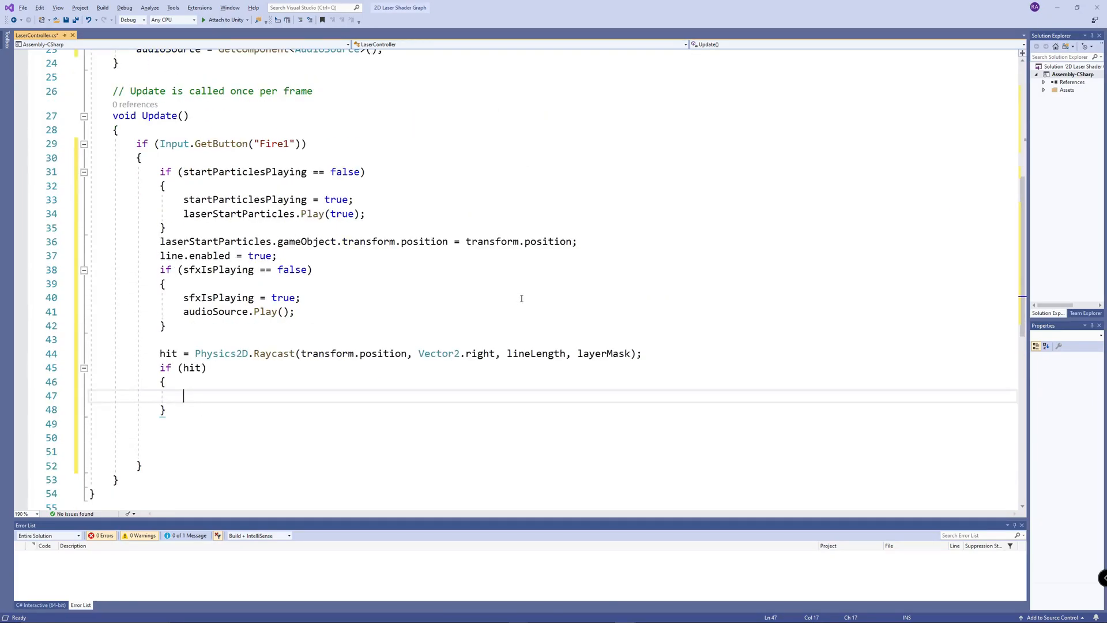
- Inside if (hit), add an if (endParticlesPlaying == false) block that sets endParticlesPlaying = true and calls laserEndParticles.Play(true)
{"action": "type", "text": "if(endParticlesPlaying == false)"}
{"action": "key", "text": "Return"}
{"action": "type", "text": "{"}
{"action": "key", "text": "Return"}
{"action": "type", "text": "endParticlesPlaying = true;"}
{"action": "key", "text": "Return"}
{"action": "type", "text": "laserEndParticles.Play(true);"}
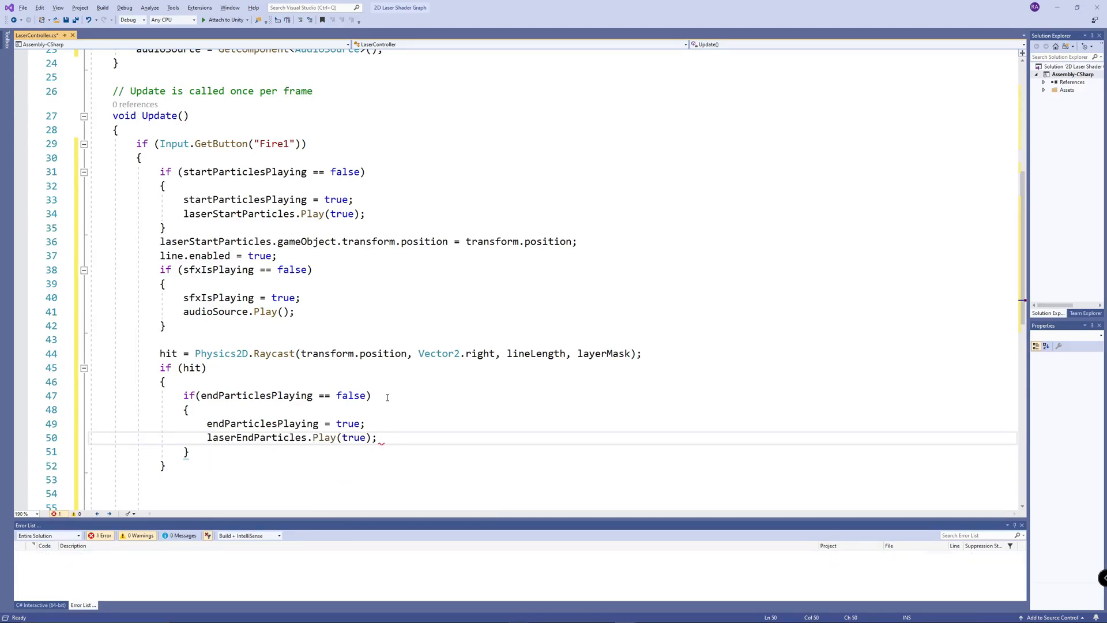
- After the end-particles if block, declare float distance = ((Vector2)hit.point - (Vector2)transform.position).magnitude
{"action": "left_click", "coordinate": [217, 456]}
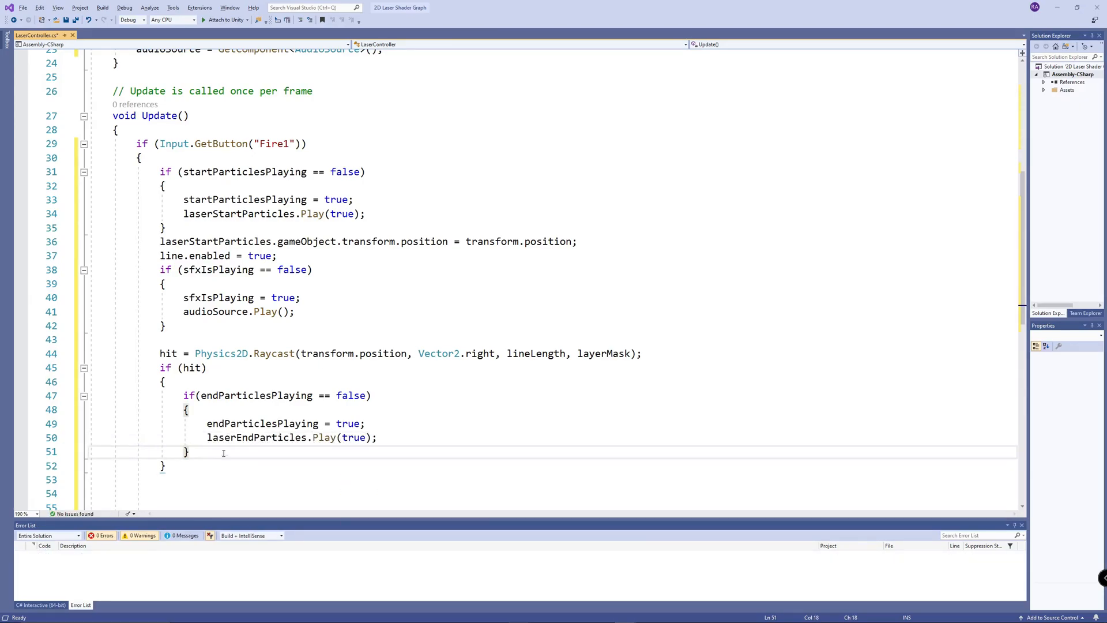
{"action": "scroll", "coordinate": [216, 456], "scroll_direction": "down", "scroll_amount": 2}
{"action": "key", "text": "Return"}
{"action": "type", "text": "float distance ="}
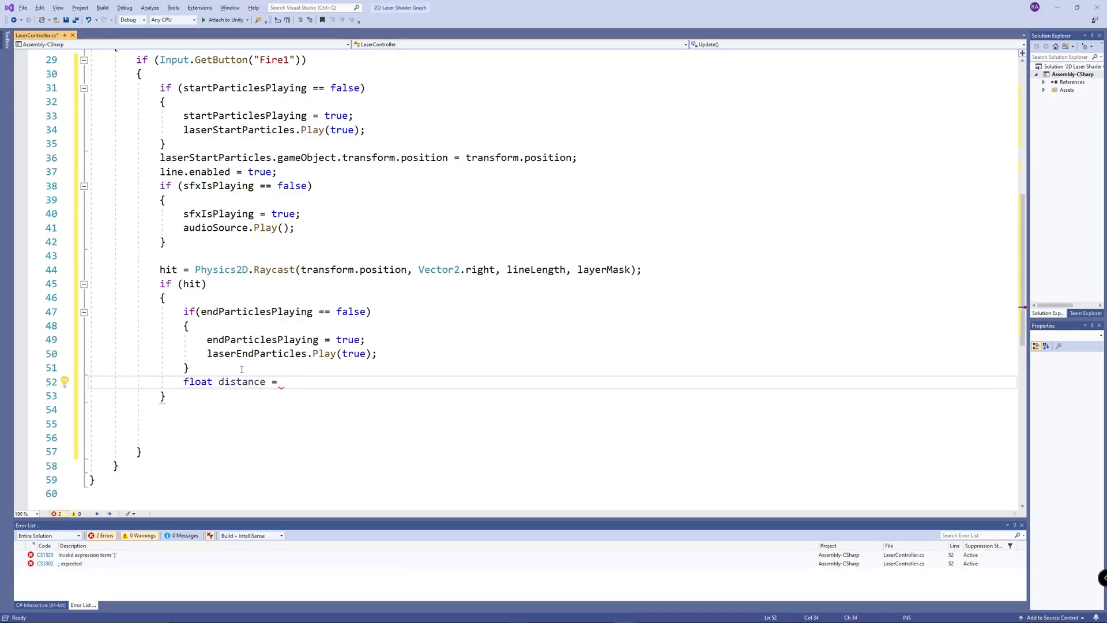
{"action": "type", "text": " ((Vector2)po"}
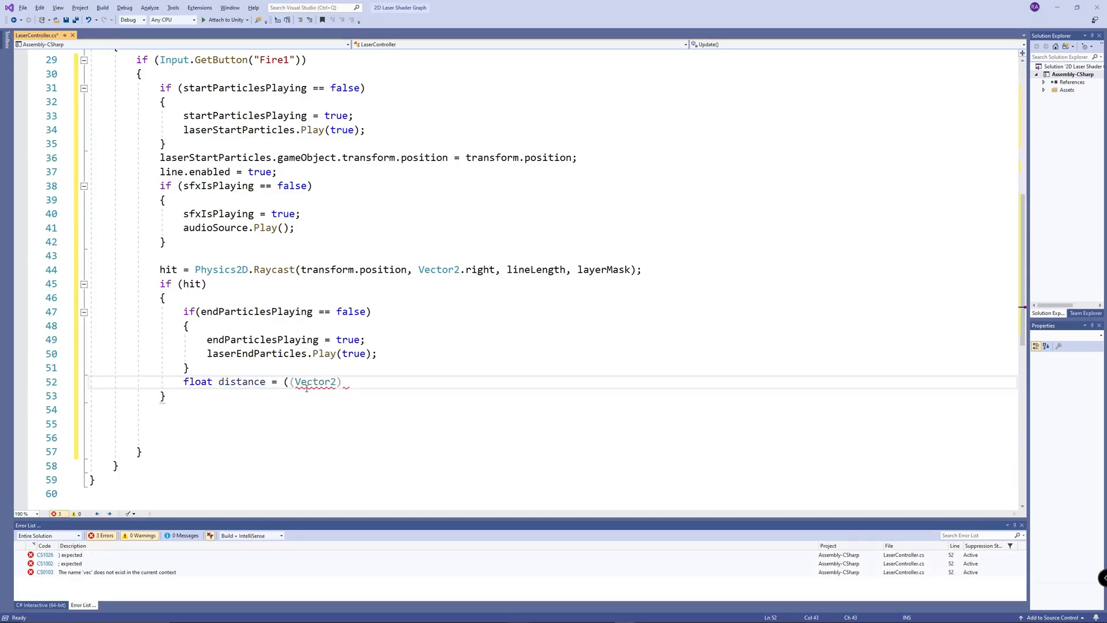
{"action": "key", "text": "BackSpace"}
{"action": "key", "text": "BackSpace"}
{"action": "type", "text": "hit.po"}
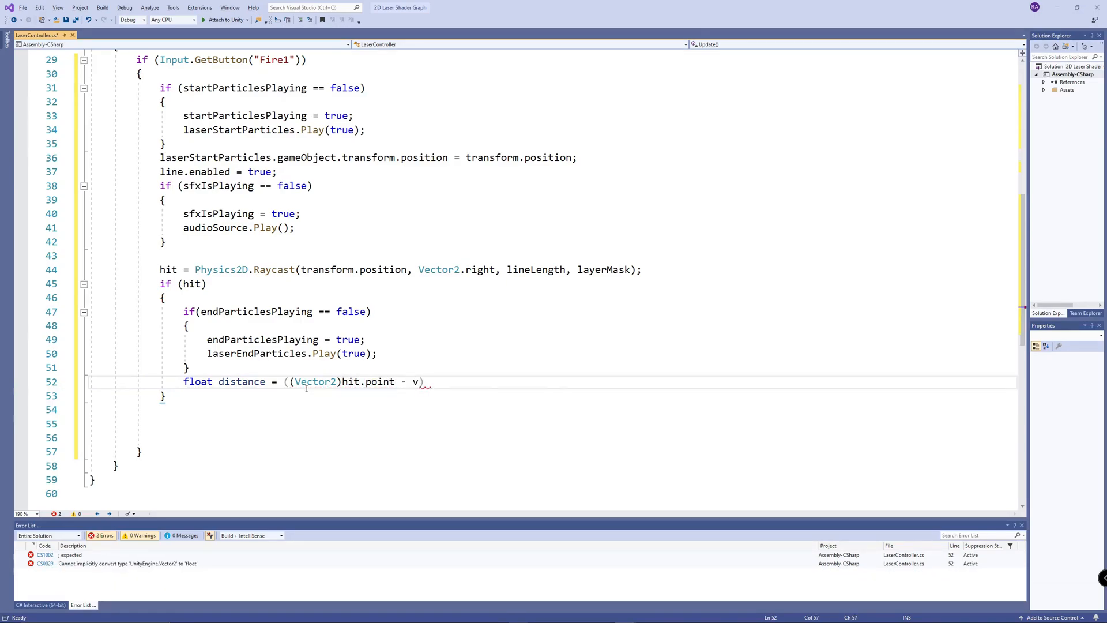
{"action": "type", "text": "int - (Vector2)"}
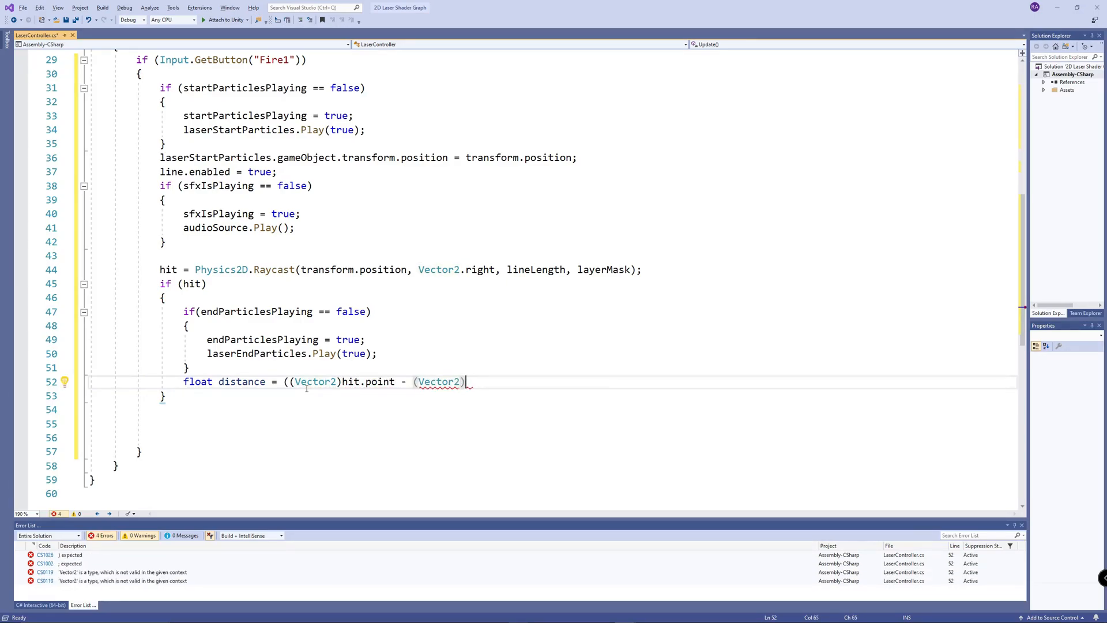
{"action": "type", "text": "transform.position).magnitude;"}
- Set the line's end point with line.SetPosition(1, new Vector3(distance, 0, 0))
{"action": "key", "text": "Return"}
{"action": "type", "text": "lin"}
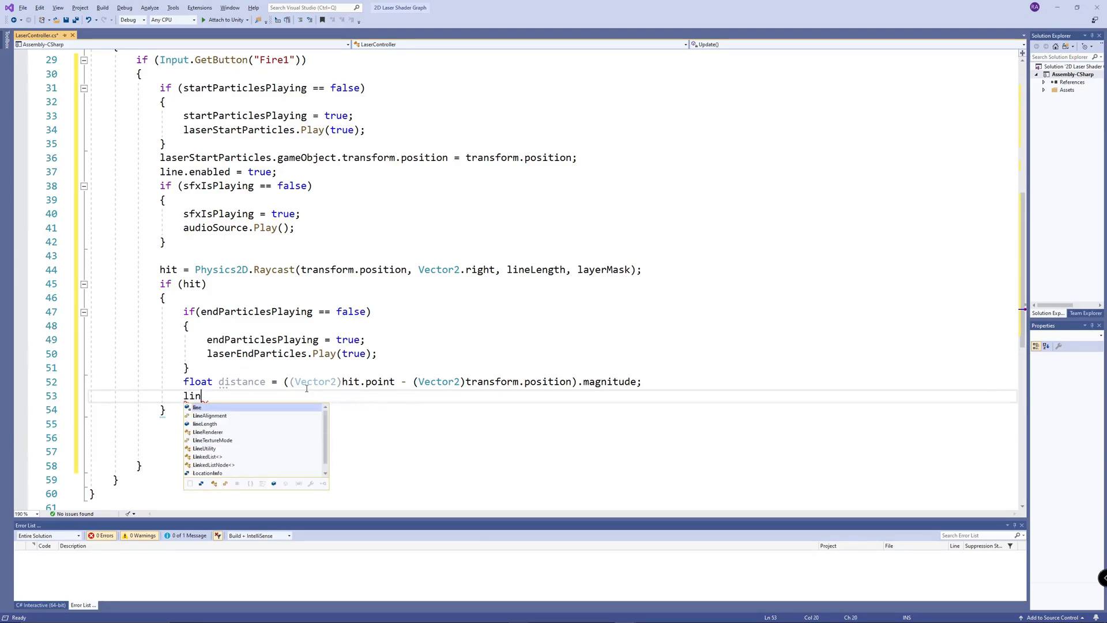
{"action": "type", "text": "e.SetPosition(1, new Vector3(distance, 0, 0"}
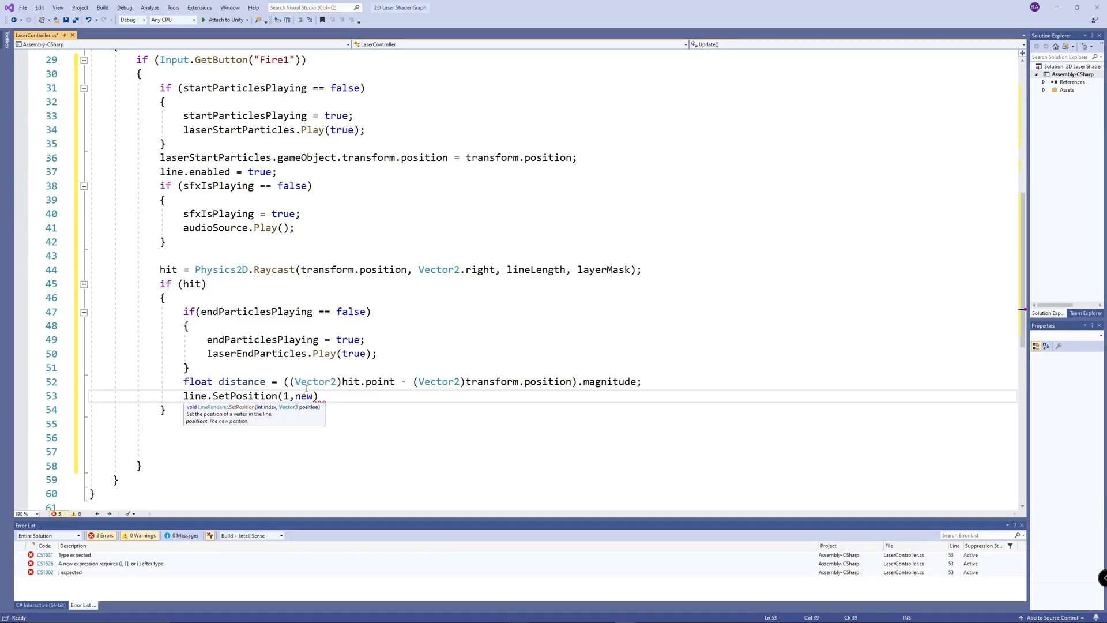
{"action": "type", "text": "));"}
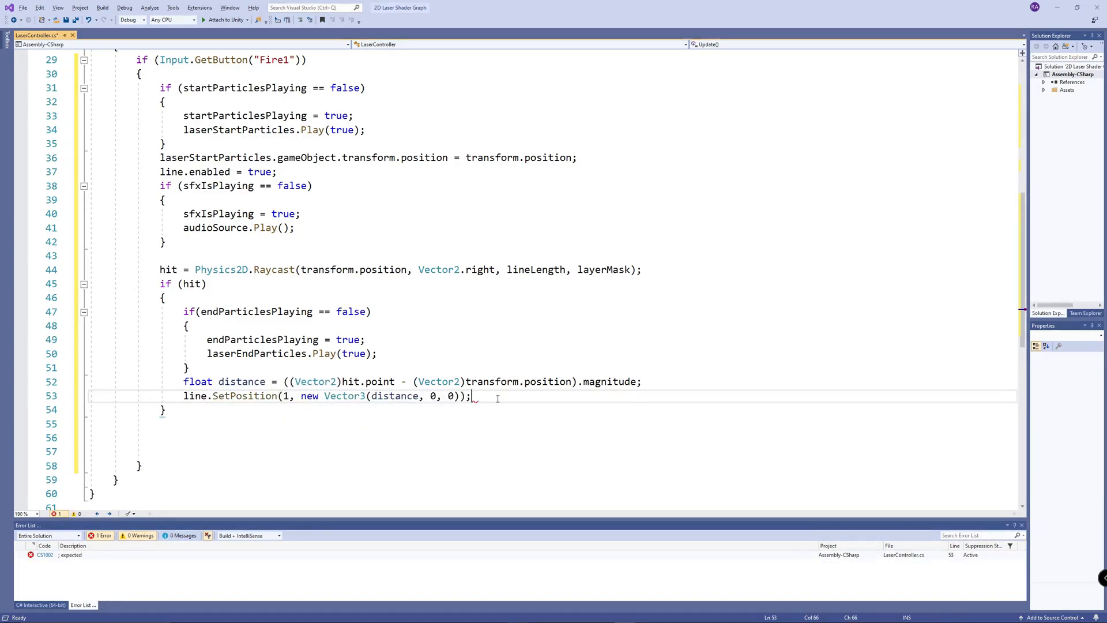
- Add an else block after the if (hit) block
{"action": "left_click", "coordinate": [205, 413]}
{"action": "key", "text": "Return"}
{"action": "type", "text": "else"}
{"action": "key", "text": "Return"}
{"action": "type", "text": "{"}
{"action": "key", "text": "Return"}
{"action": "key", "text": "Return"}
{"action": "key", "text": "Up"}
- Copy the line.SetPosition statement into the else block, replacing distance with lineLength
{"action": "double_click", "coordinate": [260, 396]}
{"action": "triple_click", "coordinate": [260, 397]}
{"action": "key", "text": "ctrl+c"}
{"action": "left_click", "coordinate": [184, 451]}
{"action": "key", "text": "ctrl+v"}
{"action": "double_click", "coordinate": [410, 453]}
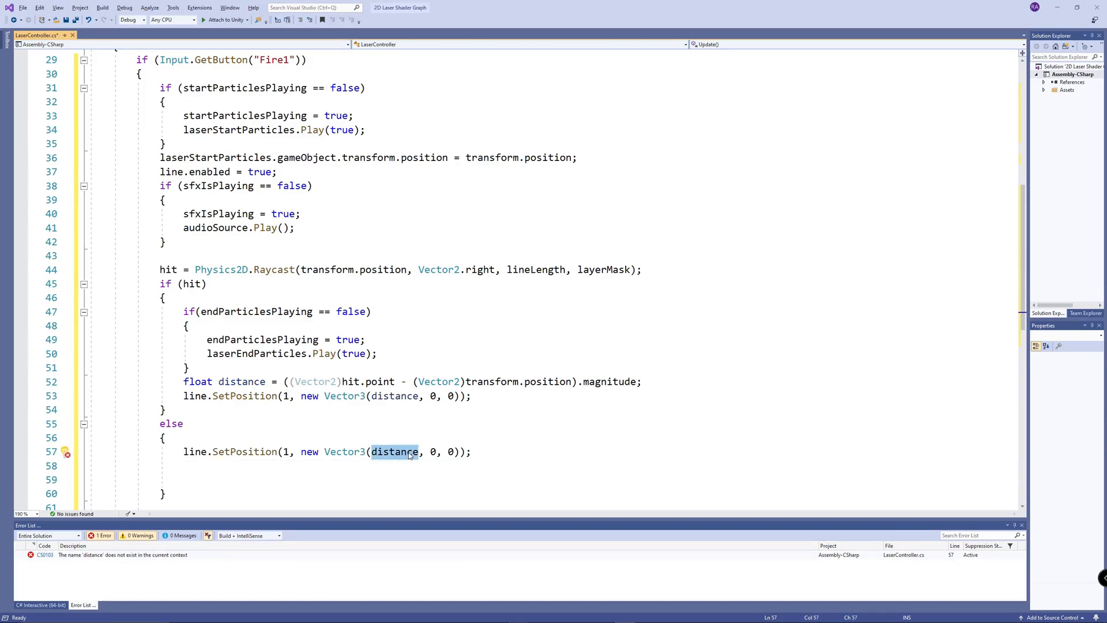
{"action": "scroll", "coordinate": [419, 419], "scroll_direction": "up", "scroll_amount": 7}
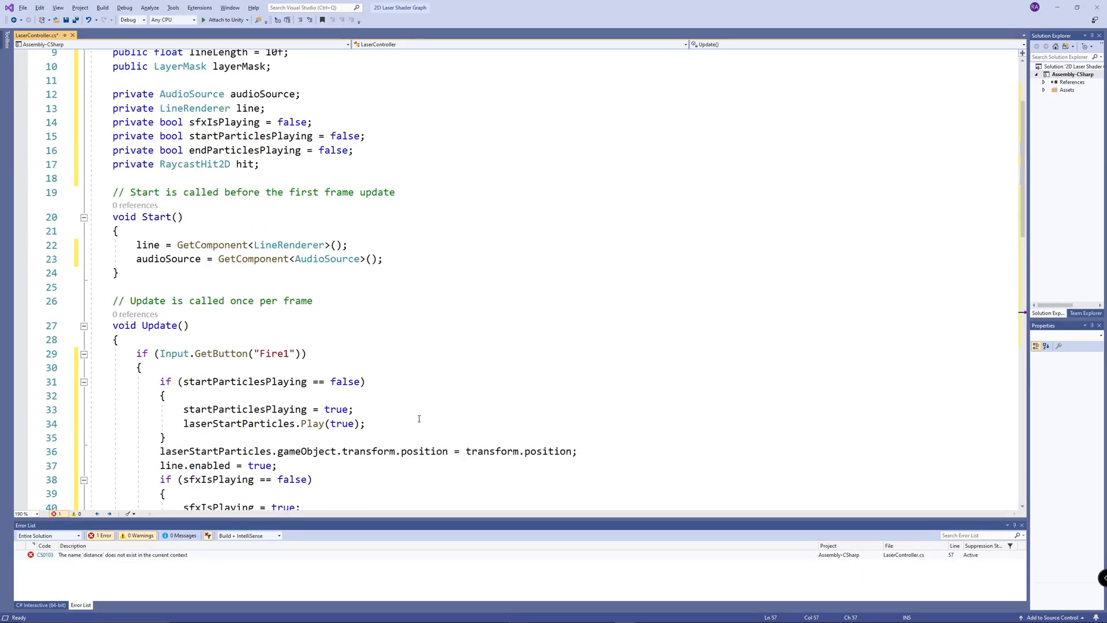
{"action": "scroll", "coordinate": [252, 123], "scroll_direction": "down", "scroll_amount": 10}
{"action": "type", "text": "linelen, 0, 0));"}
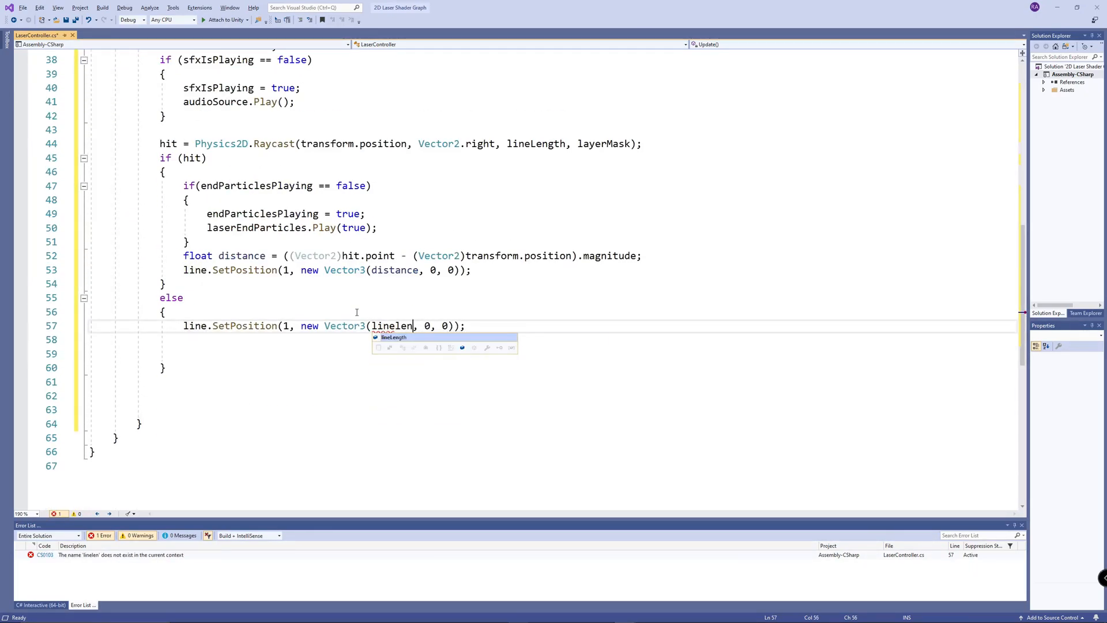
- In the same else block, set endParticlesPlaying = false and call laserEndParticles.Stop(true)
{"action": "left_click", "coordinate": [218, 344]}
{"action": "type", "text": "endParticlesPlaying = false;"}
{"action": "key", "text": "Return"}
{"action": "type", "text": "p"}
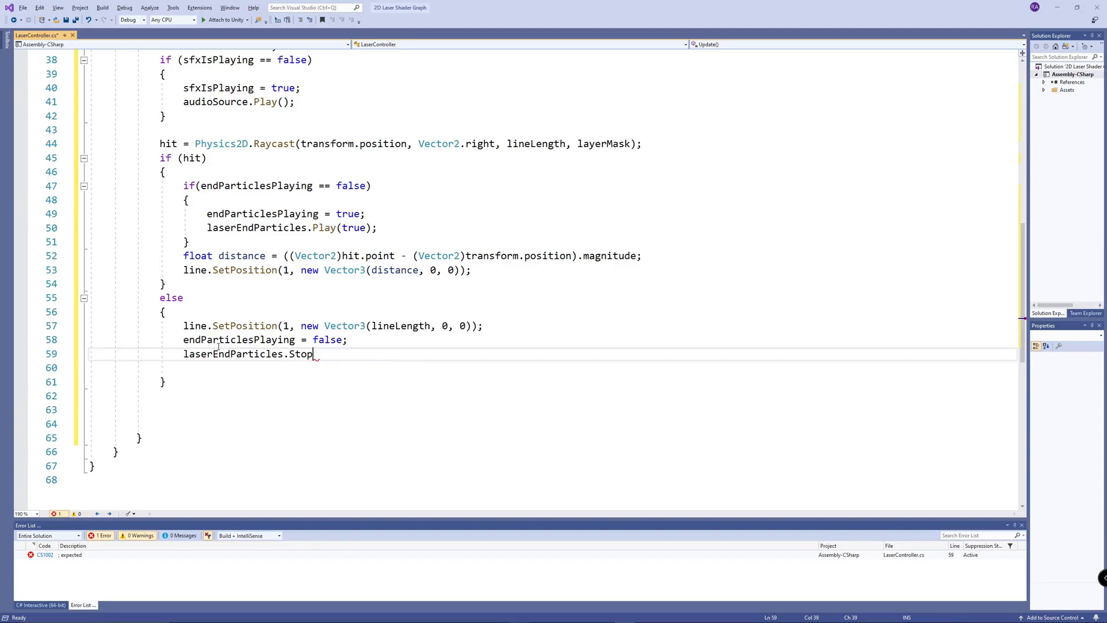
{"action": "type", "text": "arlaserEndParticles.Stop(true);"}
- Delete the surplus blank lines before the closing brace of the Fire1 block
{"action": "scroll", "coordinate": [176, 271], "scroll_direction": "up", "scroll_amount": 3}
{"action": "scroll", "coordinate": [202, 317], "scroll_direction": "down", "scroll_amount": 3}
{"action": "left_click", "coordinate": [163, 421]}
{"action": "key", "text": "BackSpace"}
{"action": "key", "text": "BackSpace"}
{"action": "key", "text": "BackSpace"}
- Add an else block after the Fire1 if block in Update()
{"action": "left_click", "coordinate": [161, 396]}
{"action": "scroll", "coordinate": [164, 393], "scroll_direction": "down", "scroll_amount": 1}
{"action": "key", "text": "Return"}
{"action": "key", "text": "Return"}
{"action": "type", "text": "elsd"}
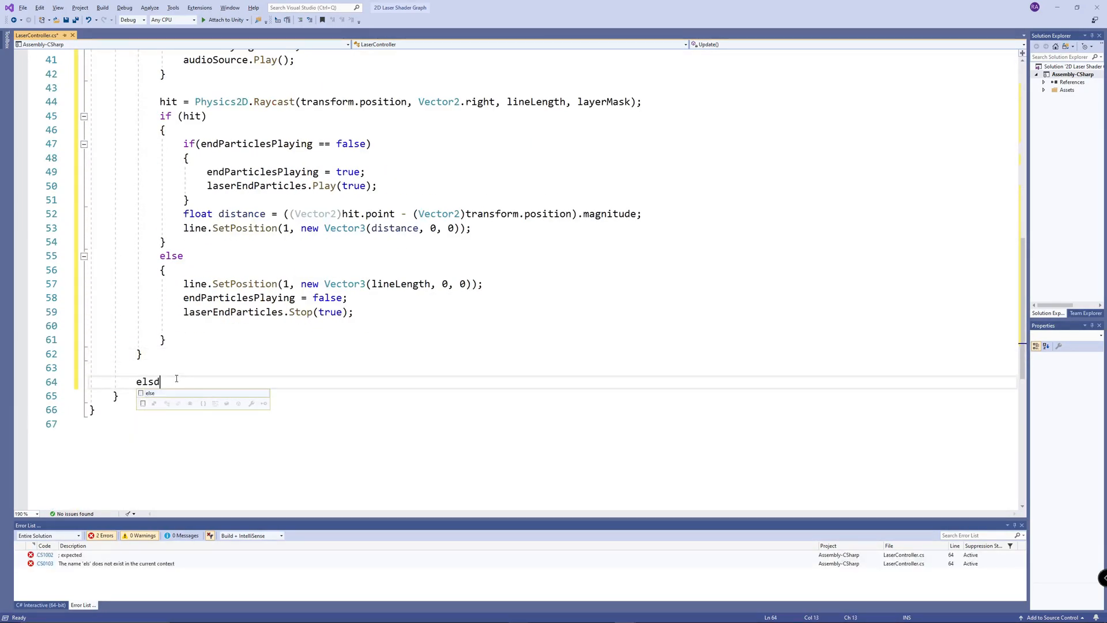
{"action": "key", "text": "Return"}
{"action": "type", "text": "{"}
{"action": "key", "text": "Return"}
{"action": "key", "text": "Return"}
{"action": "key", "text": "Up"}
- Copy the lineLength SetPosition, endParticlesPlaying = false and laserEndParticles.Stop(true) lines into the Fire1 else block
{"action": "left_click", "coordinate": [63, 284]}
{"action": "key", "text": "ctrl+c"}
{"action": "left_click", "coordinate": [259, 409]}
{"action": "key", "text": "ctrl+v"}
{"action": "left_click_drag", "start_coordinate": [354, 312], "coordinate": [62, 295]}
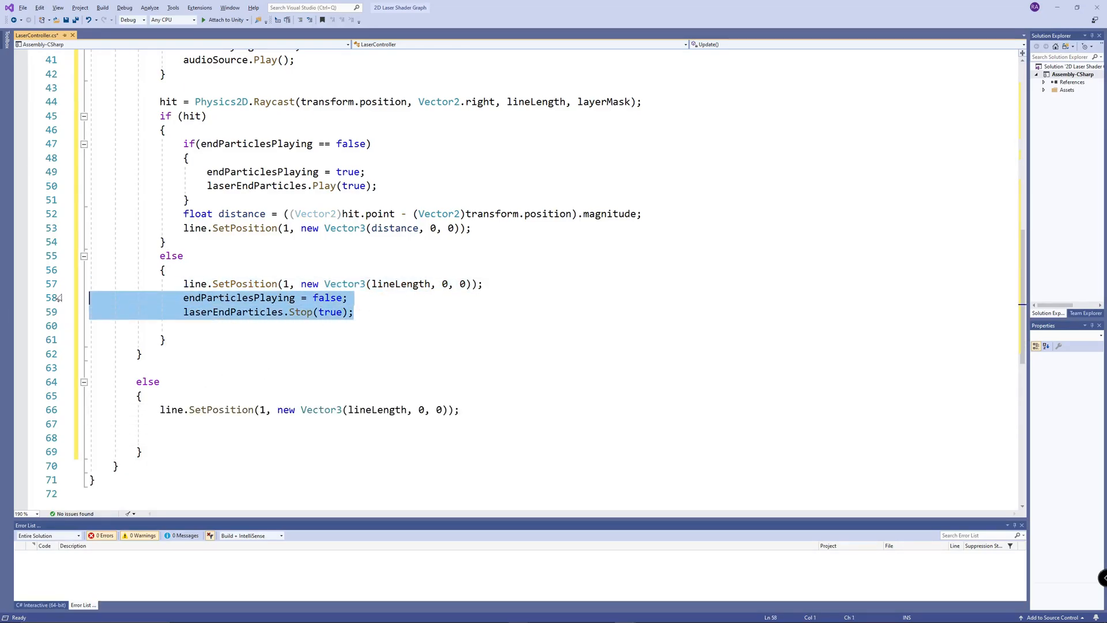
{"action": "key", "text": "ctrl+c"}
{"action": "left_click", "coordinate": [315, 424]}
{"action": "key", "text": "ctrl+v"}
- Duplicate the two end-particle lines below and change them to startParticlesPlaying = false and laserStartParticles.Stop(true)
{"action": "left_click_drag", "start_coordinate": [331, 437], "coordinate": [62, 424]}
{"action": "key", "text": "ctrl+c"}
{"action": "left_click", "coordinate": [323, 451]}
{"action": "key", "text": "ctrl+v"}
{"action": "double_click", "coordinate": [208, 451]}
{"action": "type", "text": "star"}
{"action": "key", "text": "Tab"}
{"action": "double_click", "coordinate": [242, 466]}
{"action": "type", "text": "laser"}
{"action": "key", "text": "Tab"}
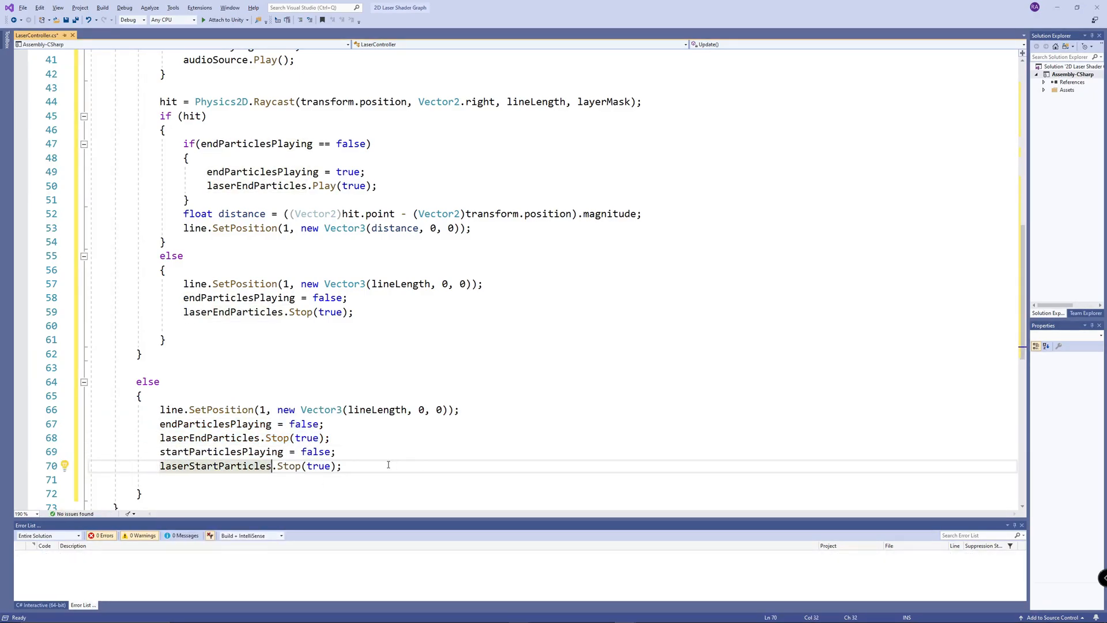
- Add the line sfxIsPlaying = false; below laserStartParticles.Stop(true) in the Fire1 else block
{"action": "key", "text": "Return"}
{"action": "type", "text": "sfxIsPlaying =false"}
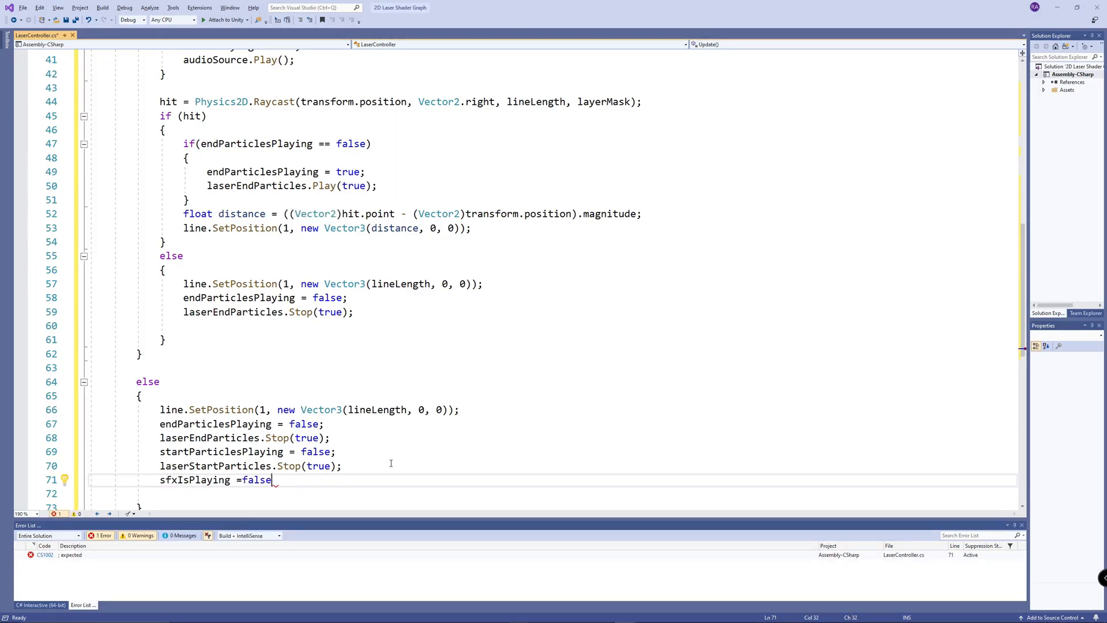
{"action": "type", "text": " fa;"}
{"action": "key", "text": "Return"}
- Add the line audioSource.Stop(); below sfxIsPlaying = false in the Fire1 else block
{"action": "type", "text": "sexIsPlaying"}
{"action": "key", "text": "BackSpace"}
{"action": "key", "text": "BackSpace"}
{"action": "key", "text": "BackSpace"}
{"action": "key", "text": "BackSpace"}
{"action": "key", "text": "BackSpace"}
{"action": "key", "text": "BackSpace"}
{"action": "key", "text": "BackSpace"}
{"action": "key", "text": "BackSpace"}
{"action": "key", "text": "BackSpace"}
{"action": "key", "text": "BackSpace"}
{"action": "key", "text": "BackSpace"}
{"action": "key", "text": "BackSpace"}
{"action": "type", "text": "audioSource ="}
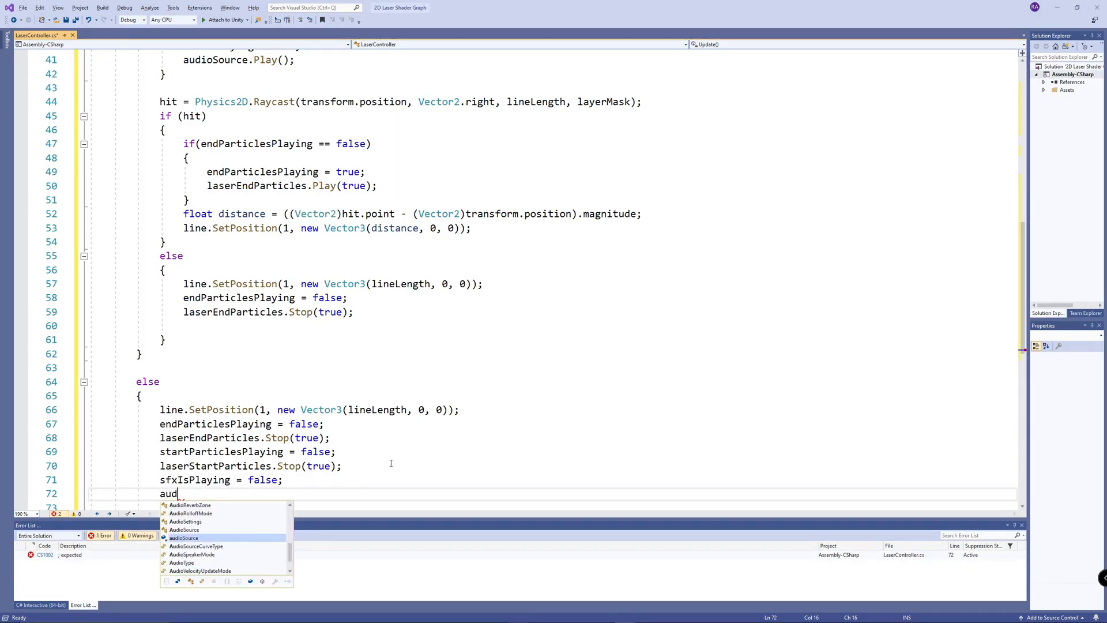
{"action": "key", "text": "BackSpace"}
{"action": "key", "text": "BackSpace"}
{"action": "key", "text": "BackSpace"}
{"action": "type", "text": ".Stop"}
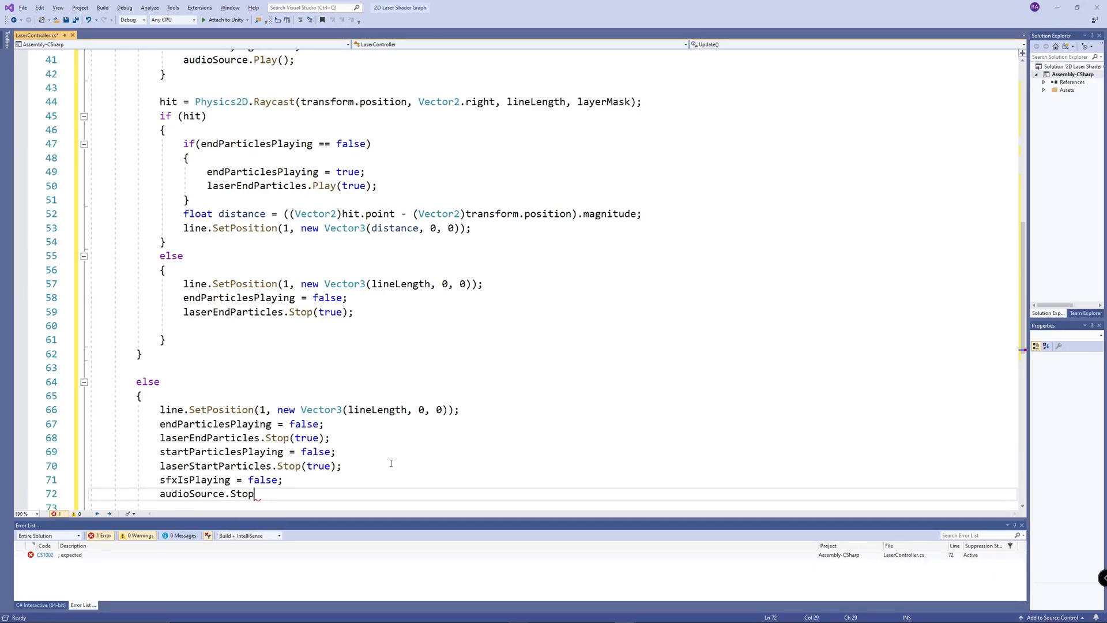
{"action": "type", "text": "();"}
- Add the line line.enabled = false; below audioSource.Stop() in the Fire1 else block
{"action": "key", "text": "Return"}
{"action": "type", "text": "line.enabled="}
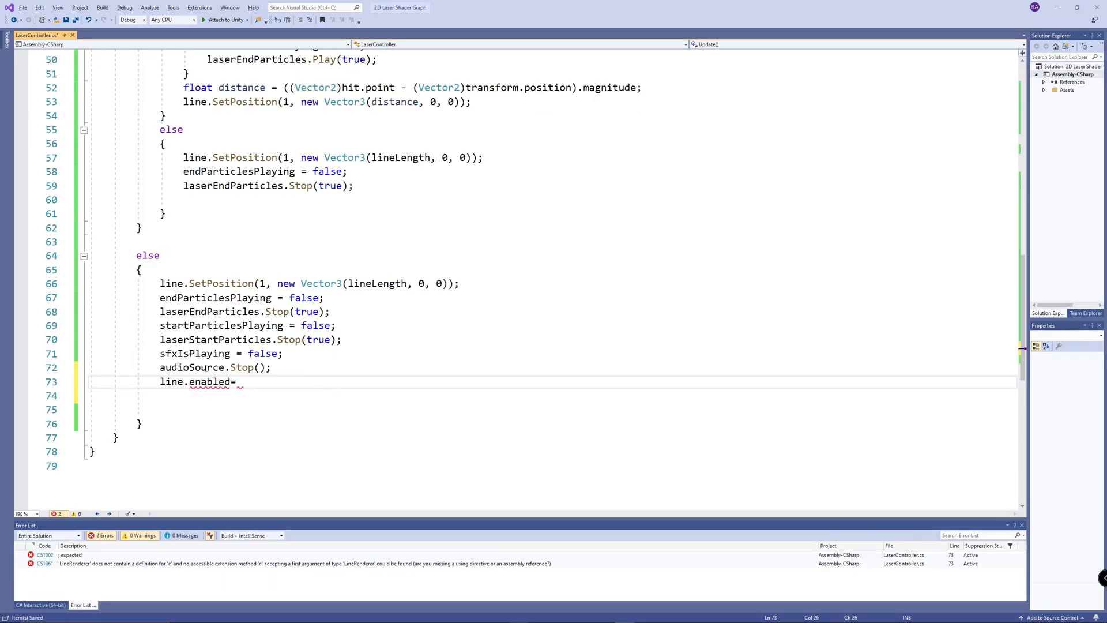
{"action": "type", "text": "false;"}
- Insert laserEndParticles.gameObject.transform.position = hit.point; after the endParticlesPlaying if block inside if (hit)
{"action": "scroll", "coordinate": [228, 329], "scroll_direction": "up", "scroll_amount": 6}
{"action": "left_click", "coordinate": [228, 328]}
{"action": "key", "text": "Return"}
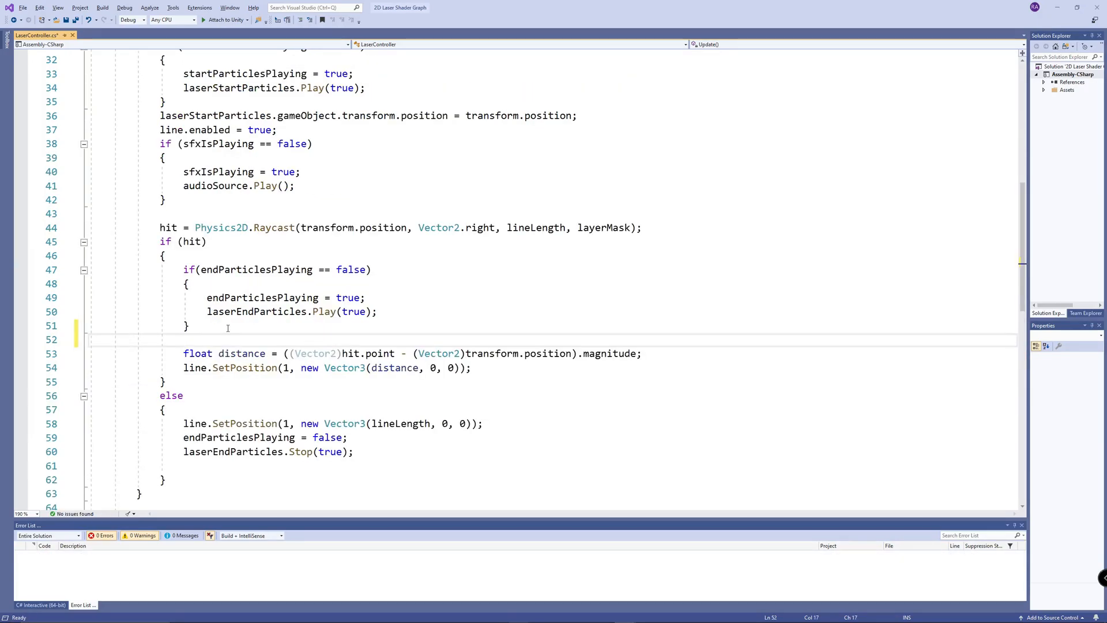
{"action": "type", "text": "end"}
{"action": "key", "text": "BackSpace"}
{"action": "key", "text": "BackSpace"}
{"action": "key", "text": "BackSpace"}
{"action": "type", "text": "l"}
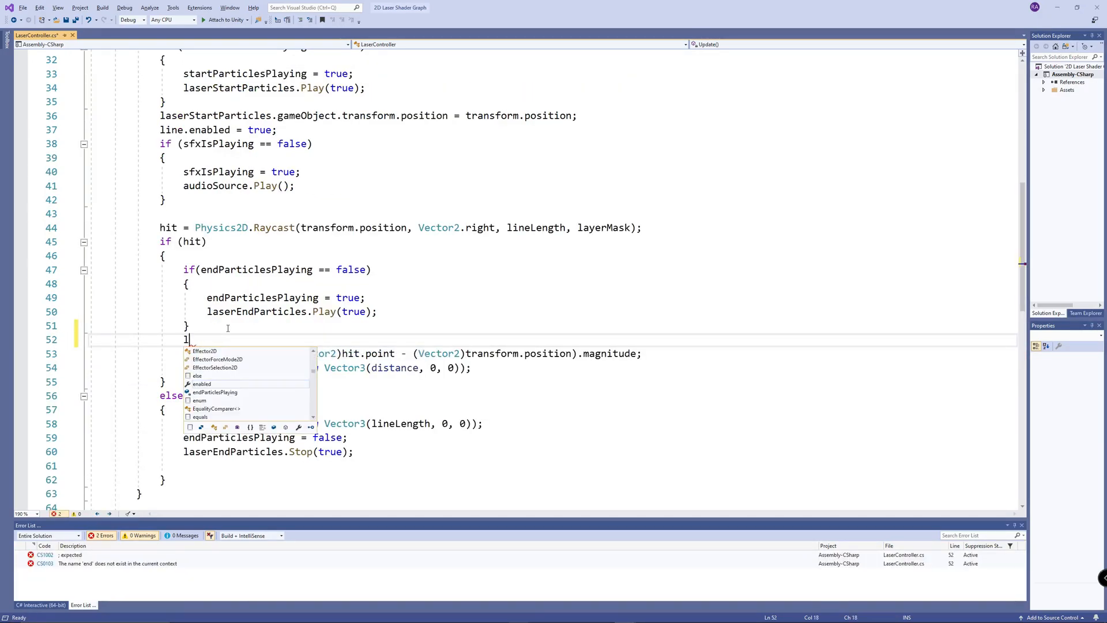
{"action": "type", "text": "aserEndParticles.gameObject.transform.position = hit.point;"}
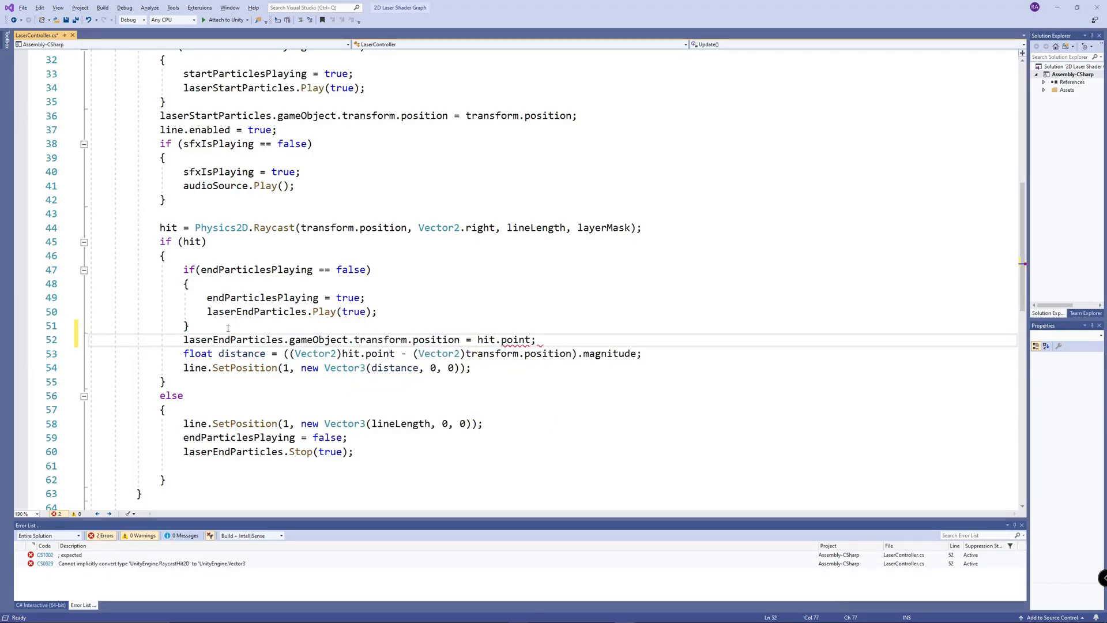
- Switch to Unity and assign LaserEnd to Laser End Particles and LaserStart to Laser Start Particles in the Laser Controller script
{"action": "key", "text": "alt+Tab"}
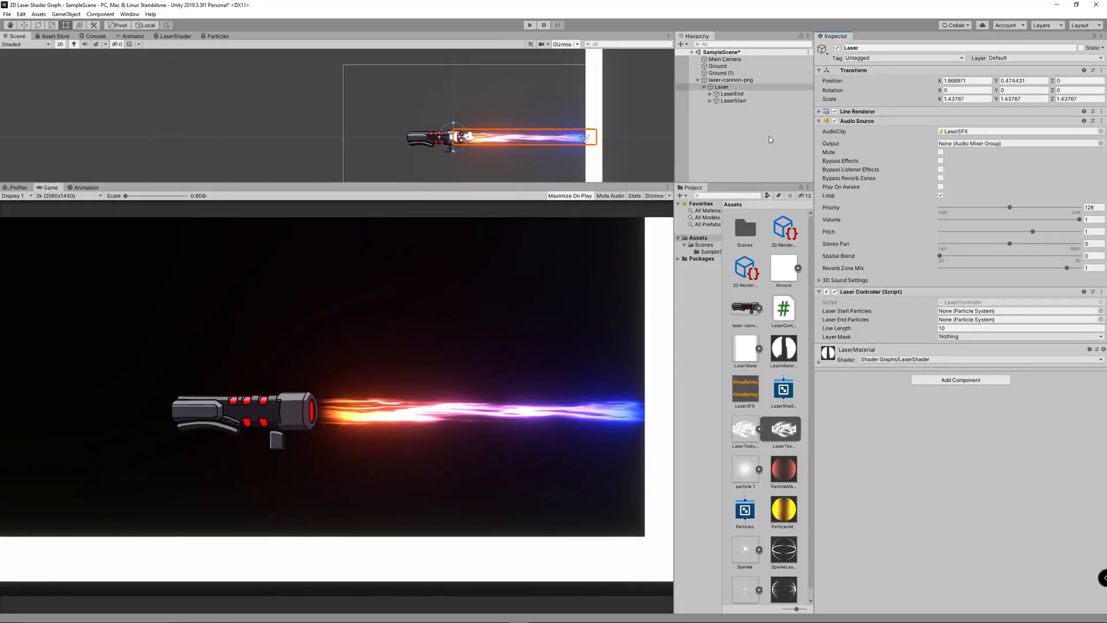
{"action": "left_click_drag", "start_coordinate": [980, 326], "coordinate": [980, 322]}
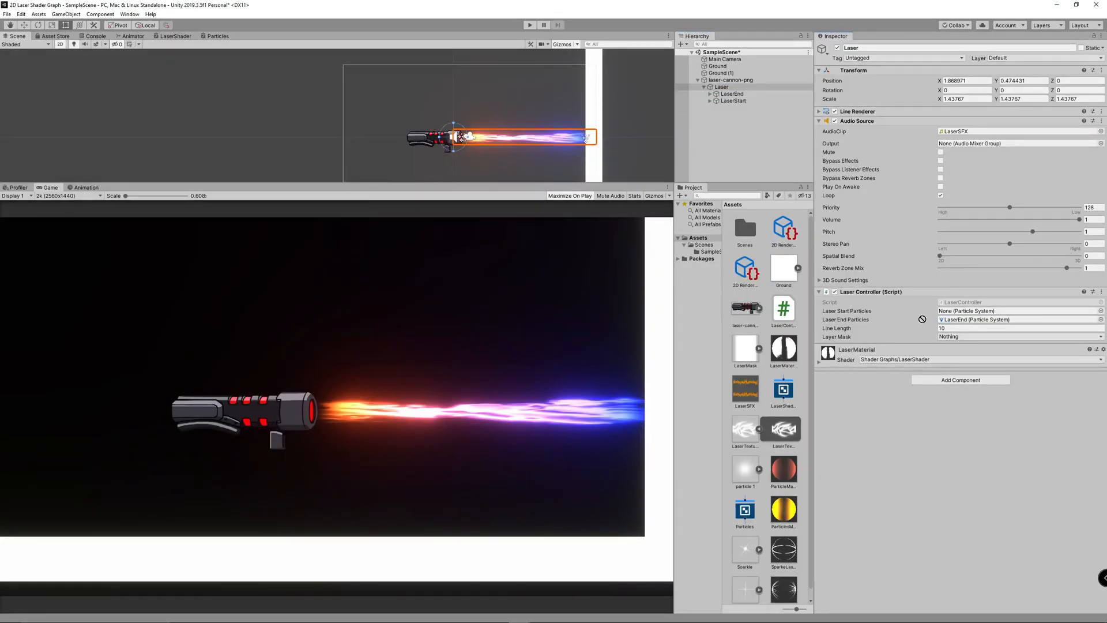
{"action": "left_click_drag", "start_coordinate": [911, 308], "coordinate": [963, 312]}
{"action": "left_click", "coordinate": [960, 338]}
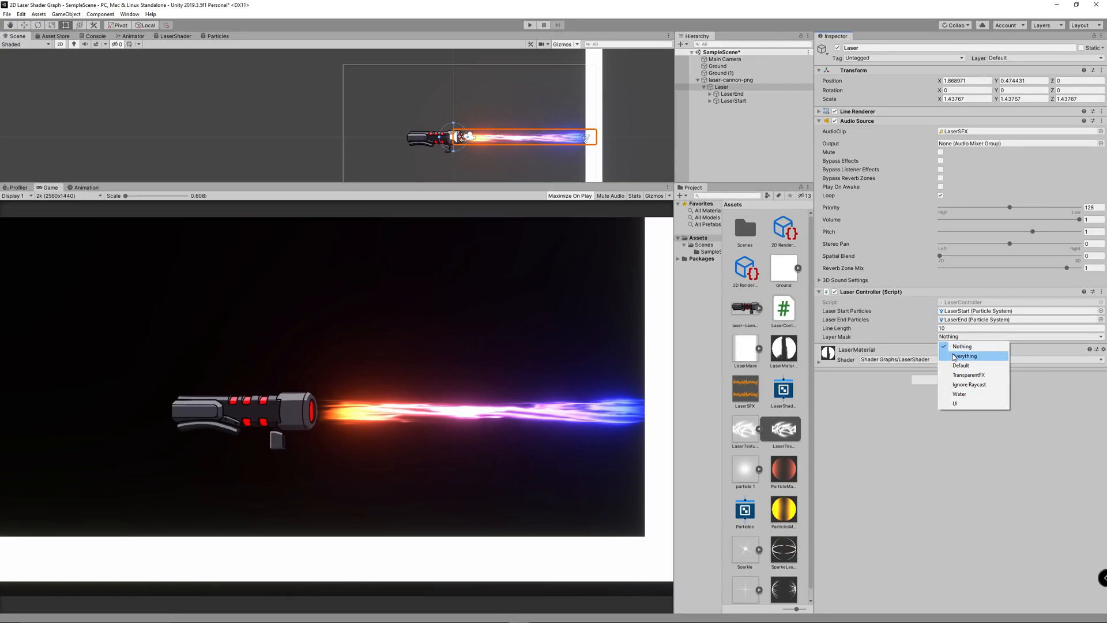
- From the Ground object's layer settings, add a new layer named Ground as User Layer 8
{"action": "left_click", "coordinate": [728, 67]}
{"action": "left_click", "coordinate": [1035, 59]}
{"action": "left_click", "coordinate": [1019, 118]}
{"action": "type", "text": "Ground"}
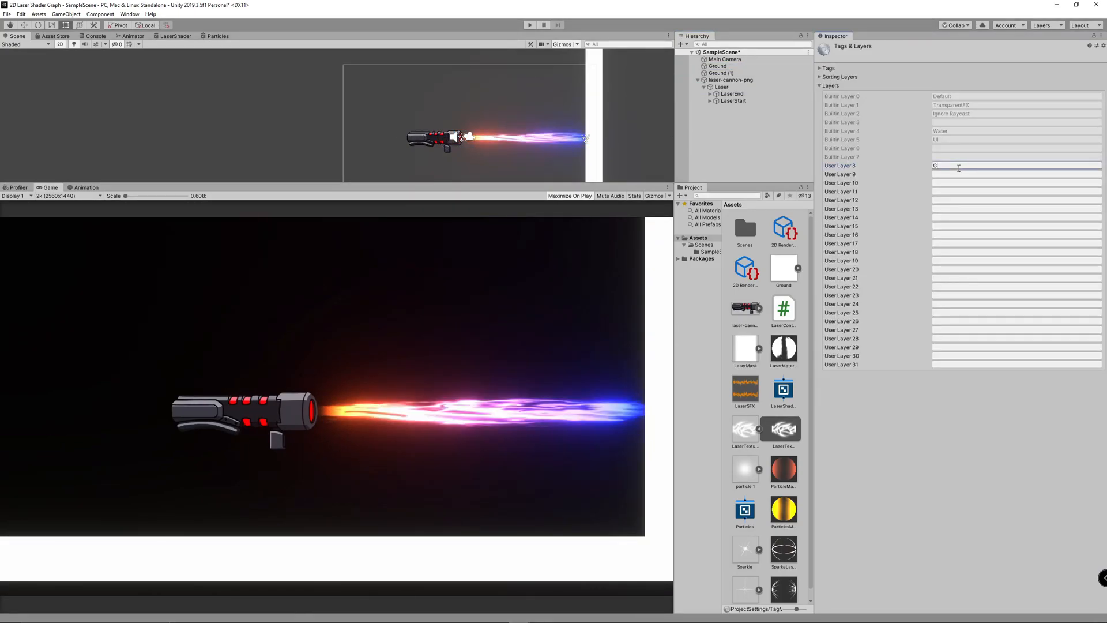
- Assign both the Ground and Ground (1) objects to the Ground layer
{"action": "left_click", "coordinate": [731, 67]}
{"action": "left_click", "coordinate": [732, 73], "text": "shift"}
{"action": "left_click", "coordinate": [1016, 58]}
{"action": "left_click", "coordinate": [1016, 116]}
- Set the Layer Mask of the Laser object's Laser Controller script to Ground
{"action": "left_click", "coordinate": [752, 94]}
{"action": "left_click", "coordinate": [749, 87]}
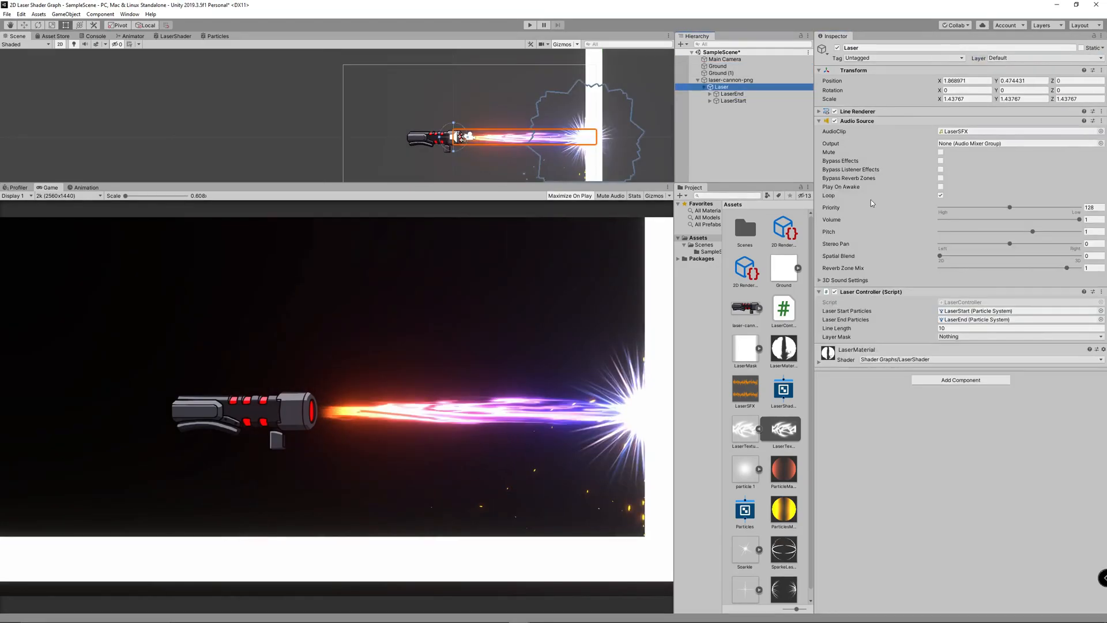
{"action": "left_click", "coordinate": [955, 412]}
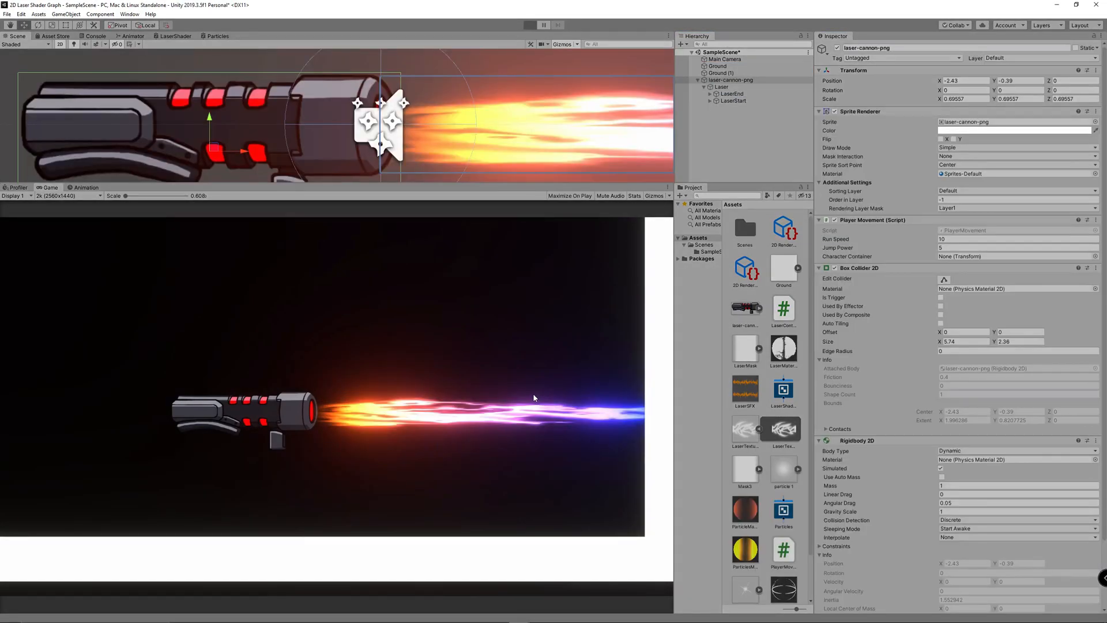
- Play the scene and test the laser's firing and wall hit while moving the cannon back and forth and jumping
{"action": "key", "text": "ctrl+p"}
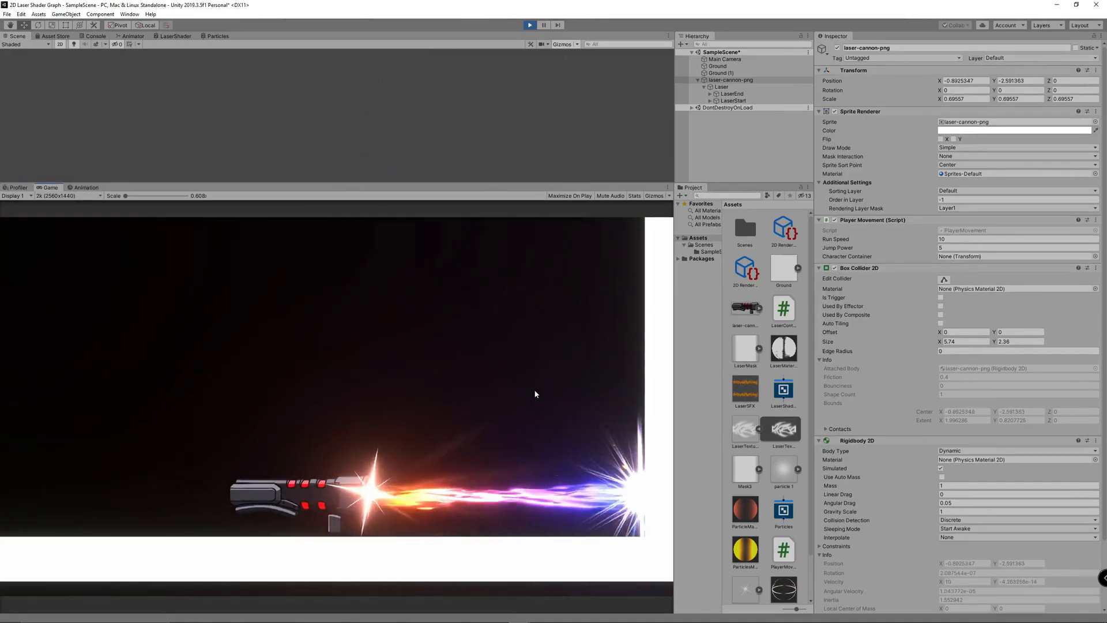
{"action": "key", "text": "d"}
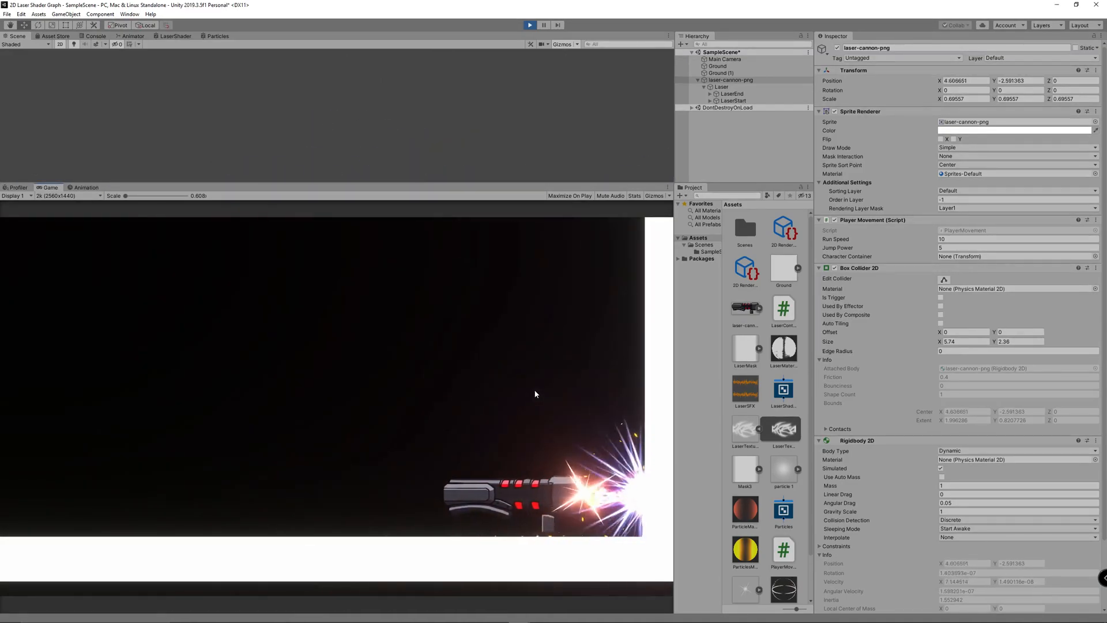
{"action": "key", "text": "space"}
{"action": "key", "text": "d"}
{"action": "key", "text": "a"}
{"action": "key", "text": "space"}
{"action": "key", "text": "a"}
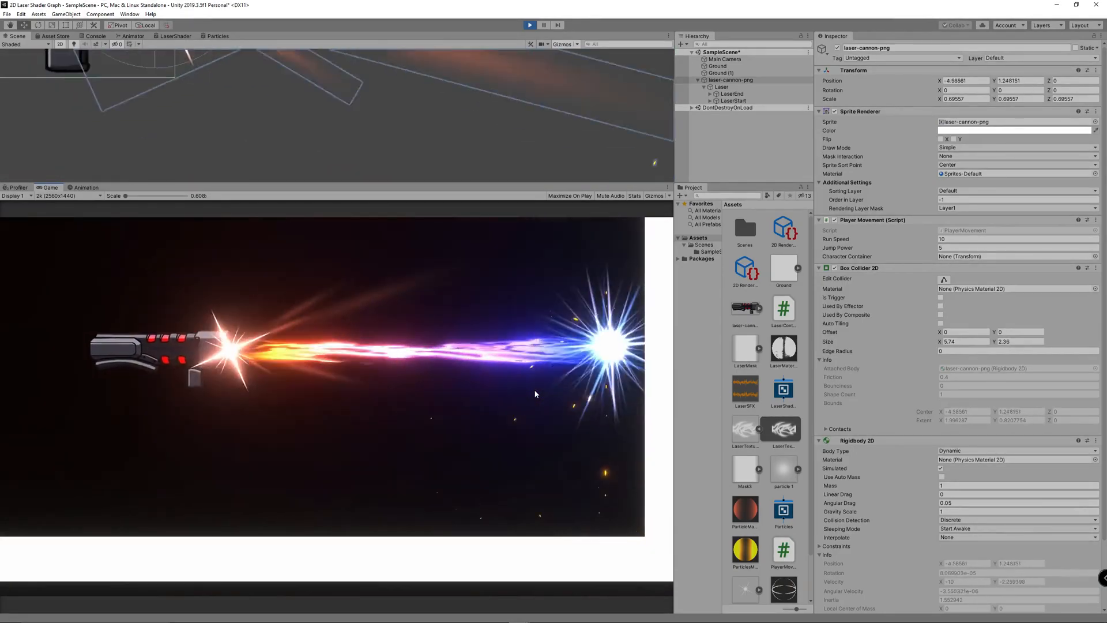
{"action": "key", "text": "d"}
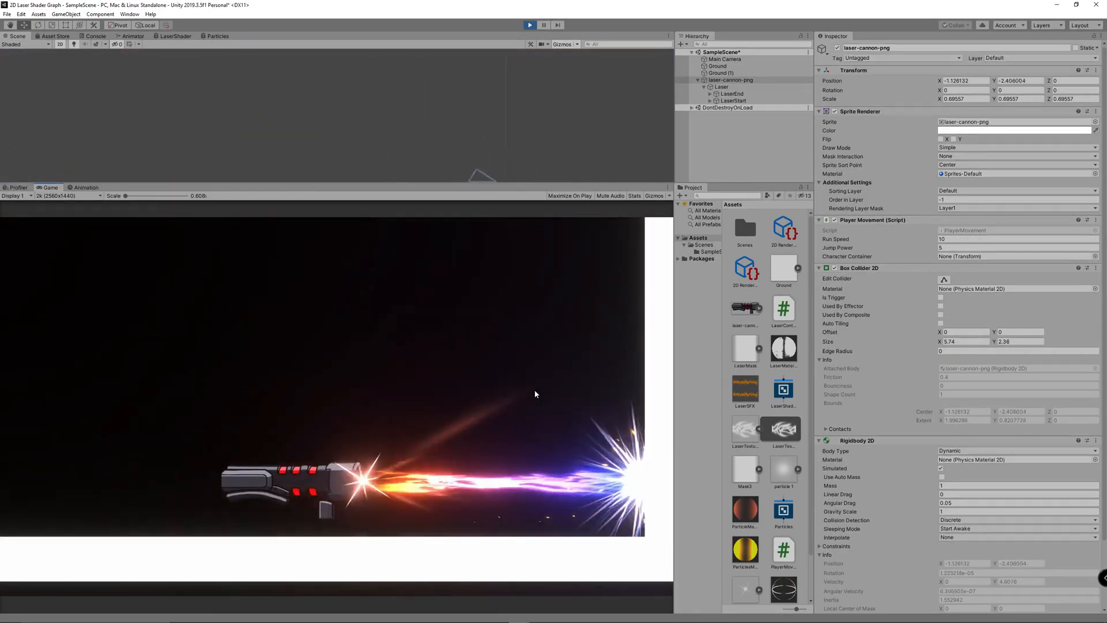
{"action": "key", "text": "d"}
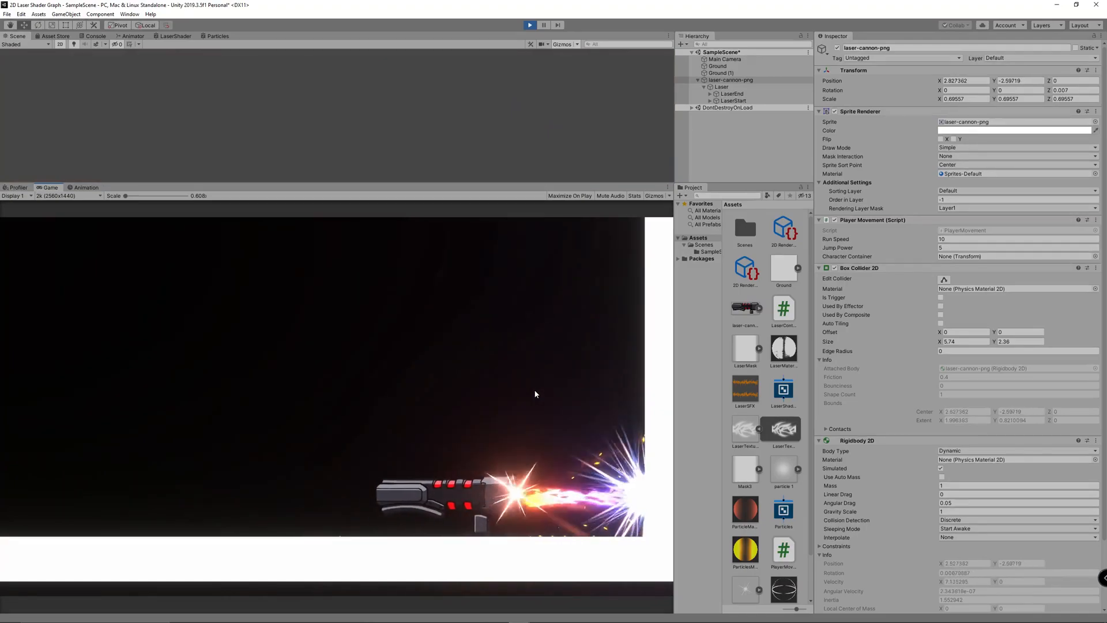
{"action": "key", "text": "d"}
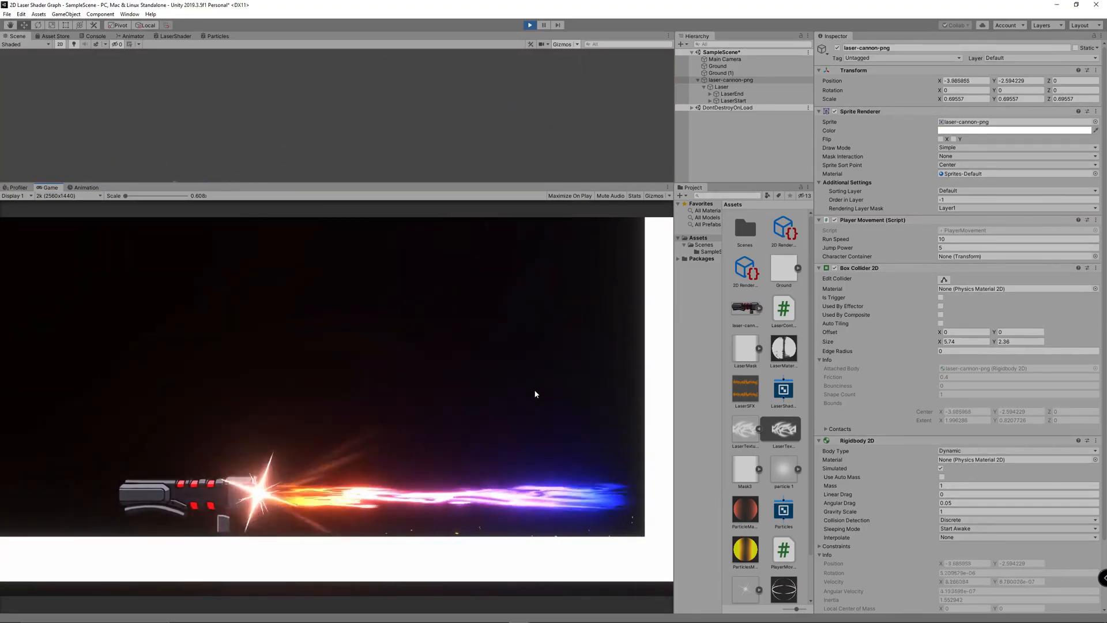
{"action": "key", "text": "space"}
{"action": "key", "text": "a"}
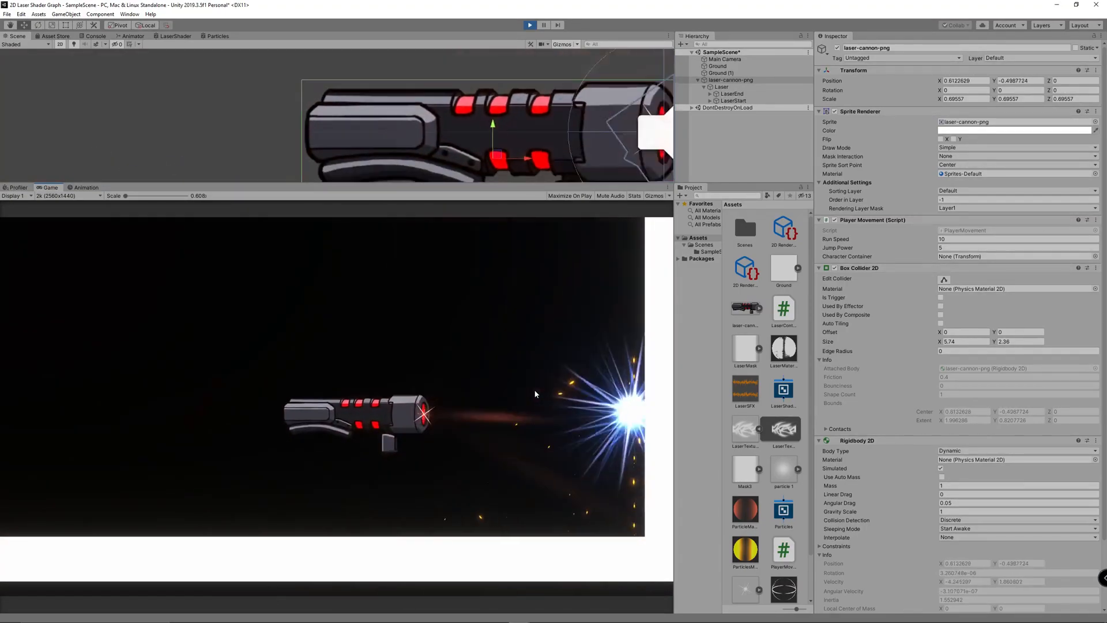
{"action": "left_click", "coordinate": [535, 395]}
{"action": "key", "text": "d"}
{"action": "left_click", "coordinate": [535, 394]}
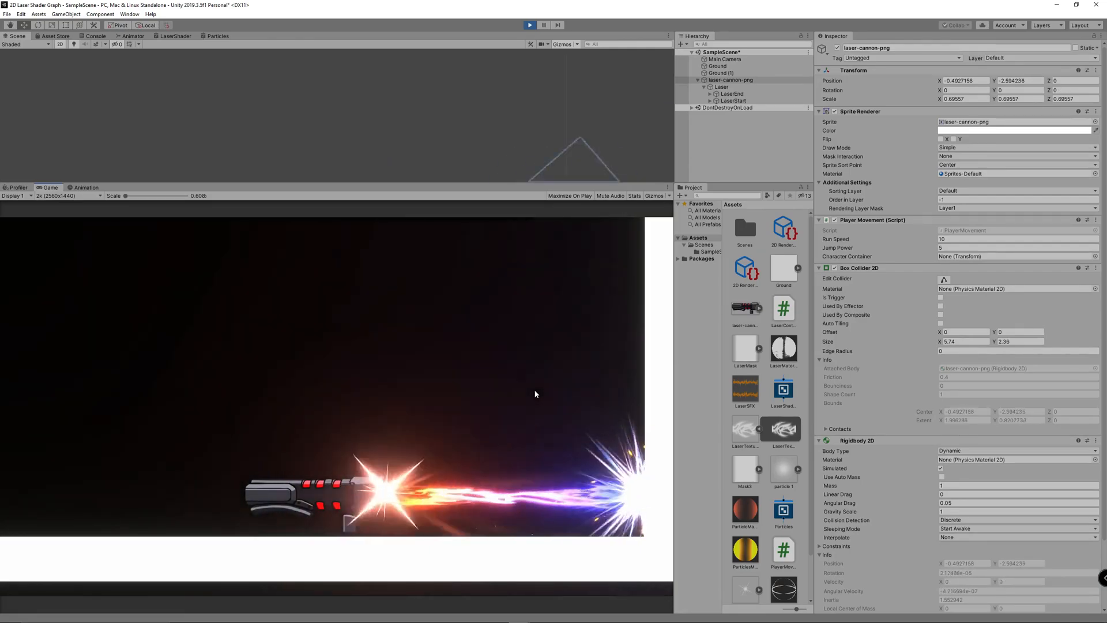